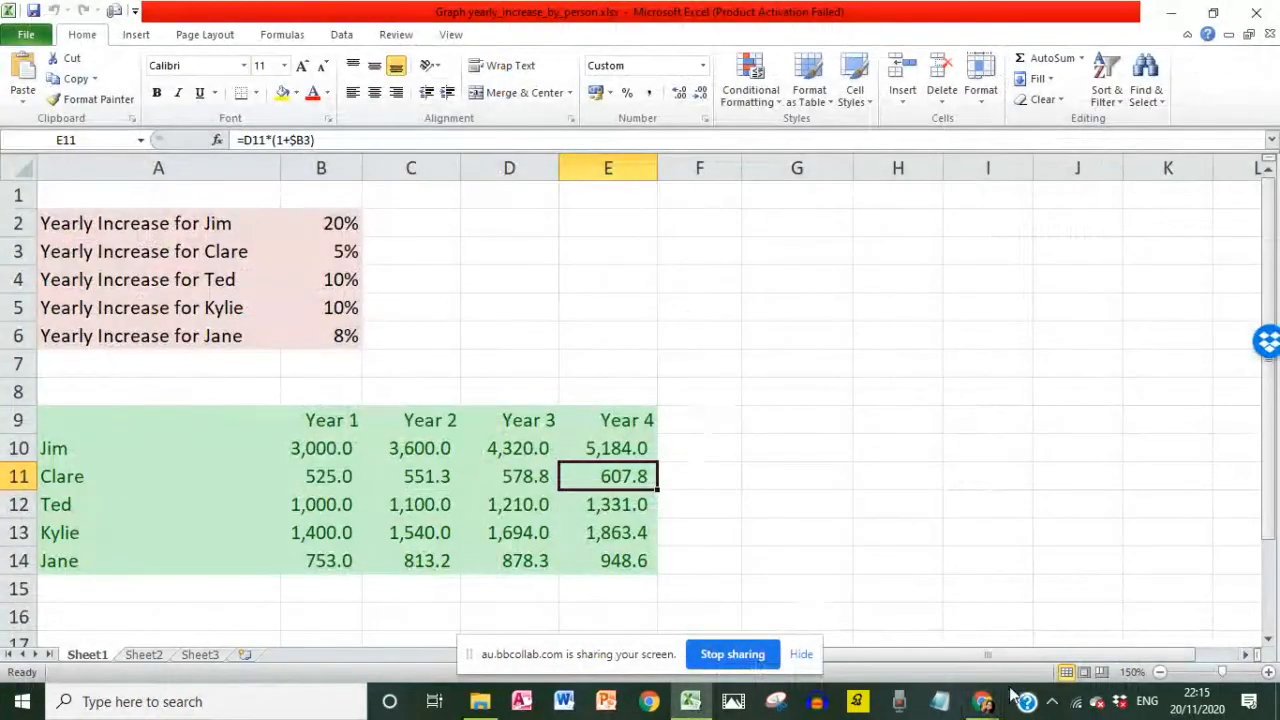
Switch to Chrome and read the overview and requirements in the MS Excel Lab 3 PDF.
mouse_move(982, 708)
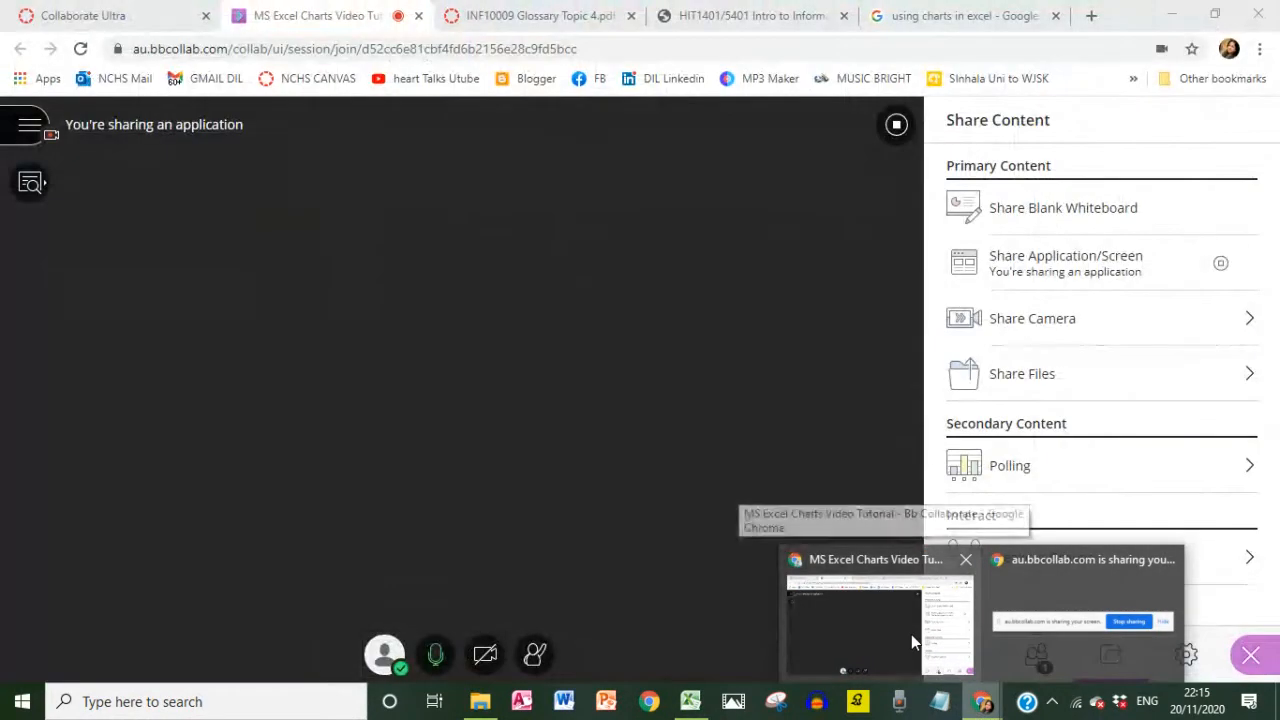
click(909, 636)
click(694, 18)
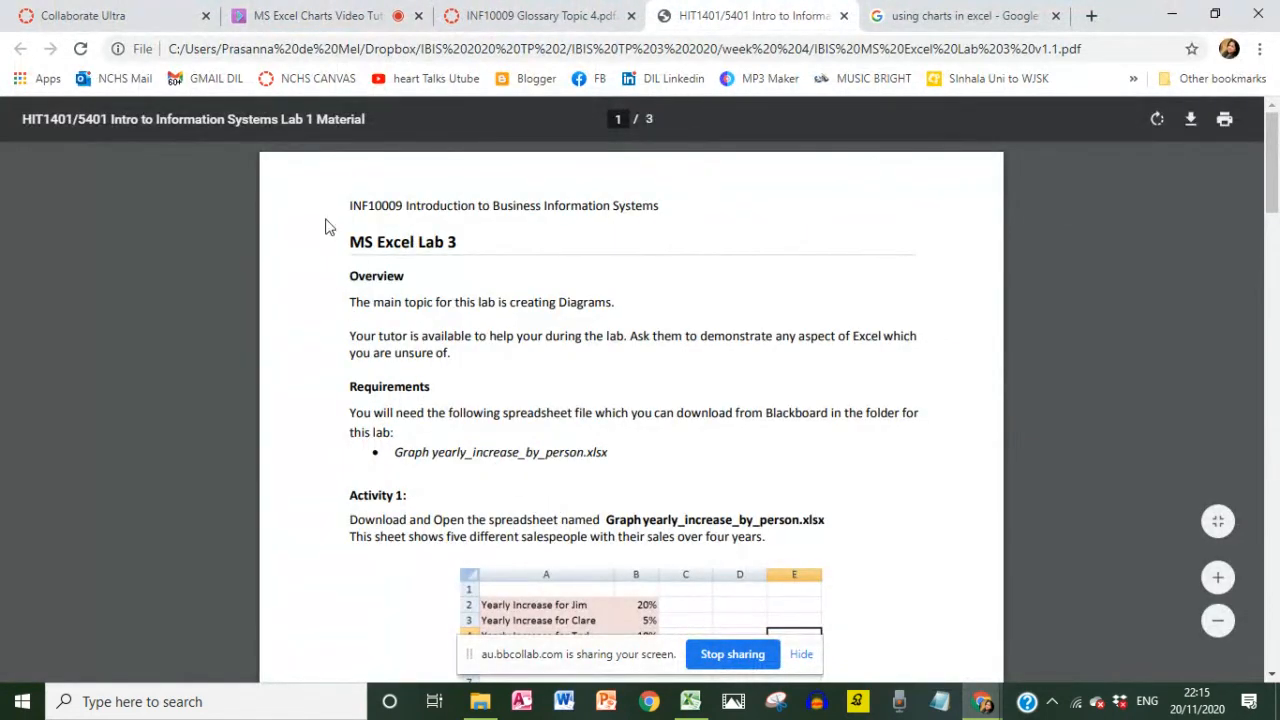
scroll(372, 283, down, 2)
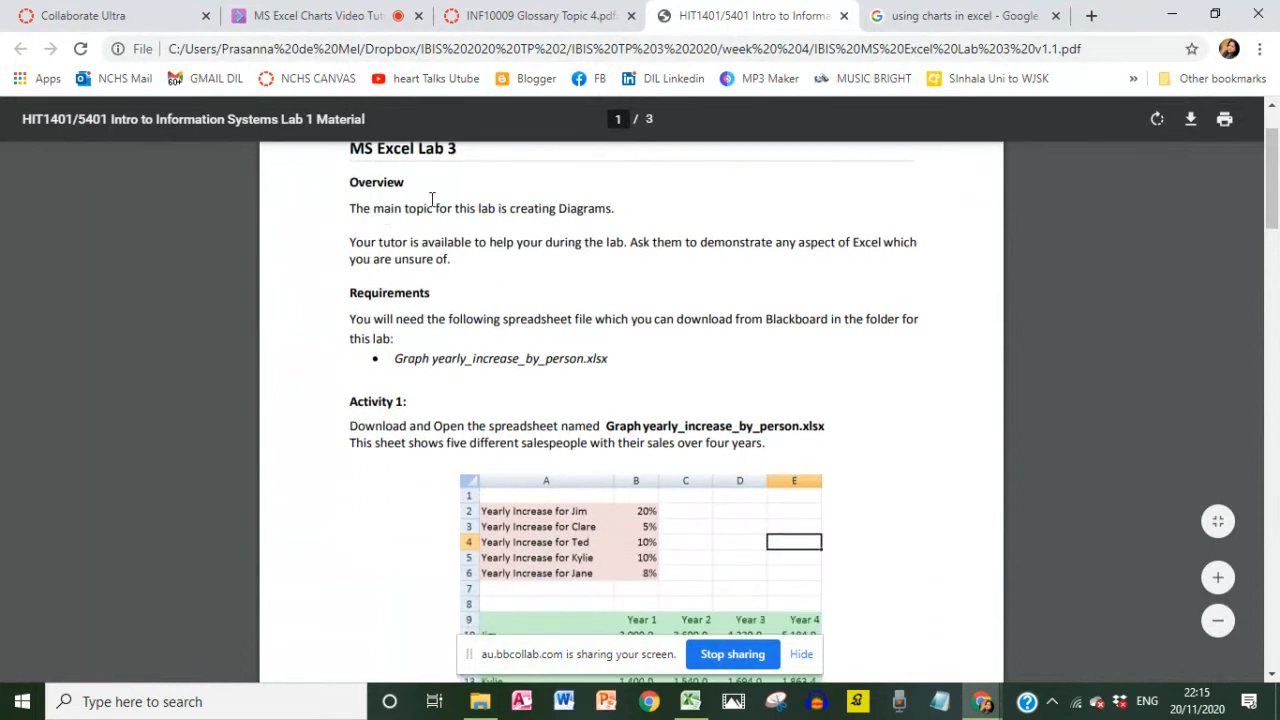
drag(489, 214, 657, 212)
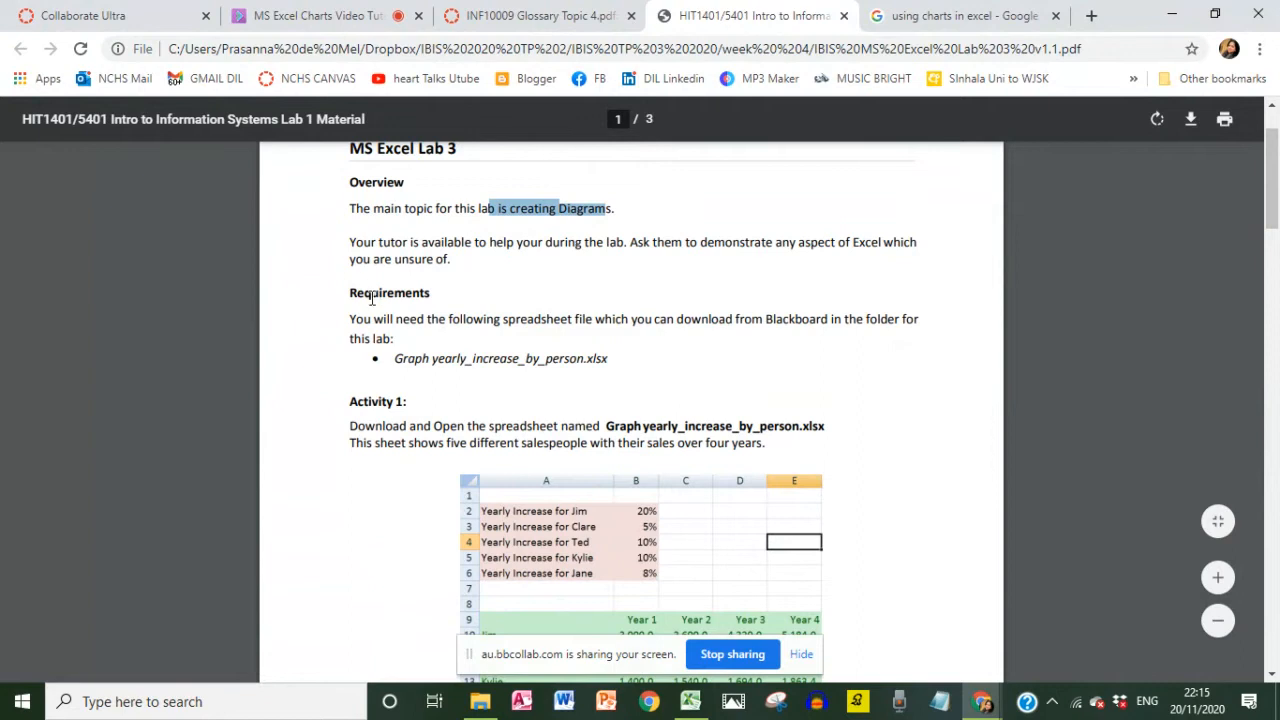
drag(351, 323, 866, 324)
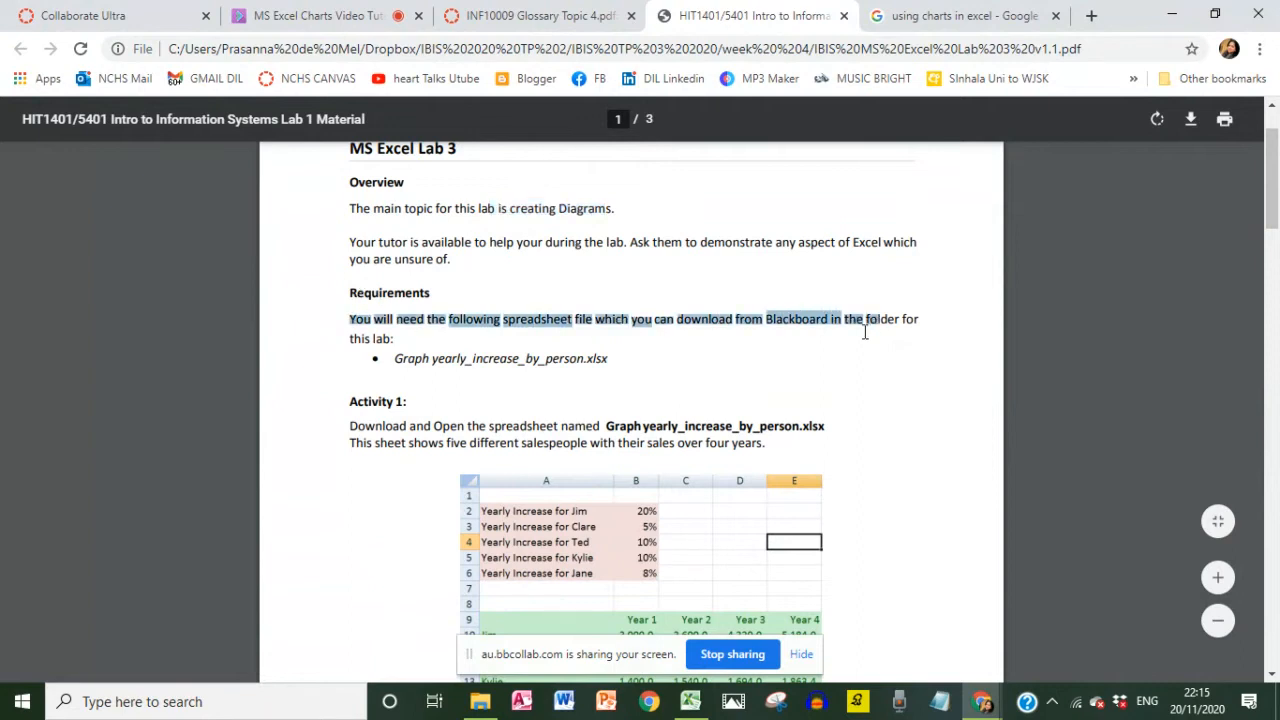
Check the open workbook in Excel, and read the required file name and Activity 1 in the lab PDF.
click(690, 701)
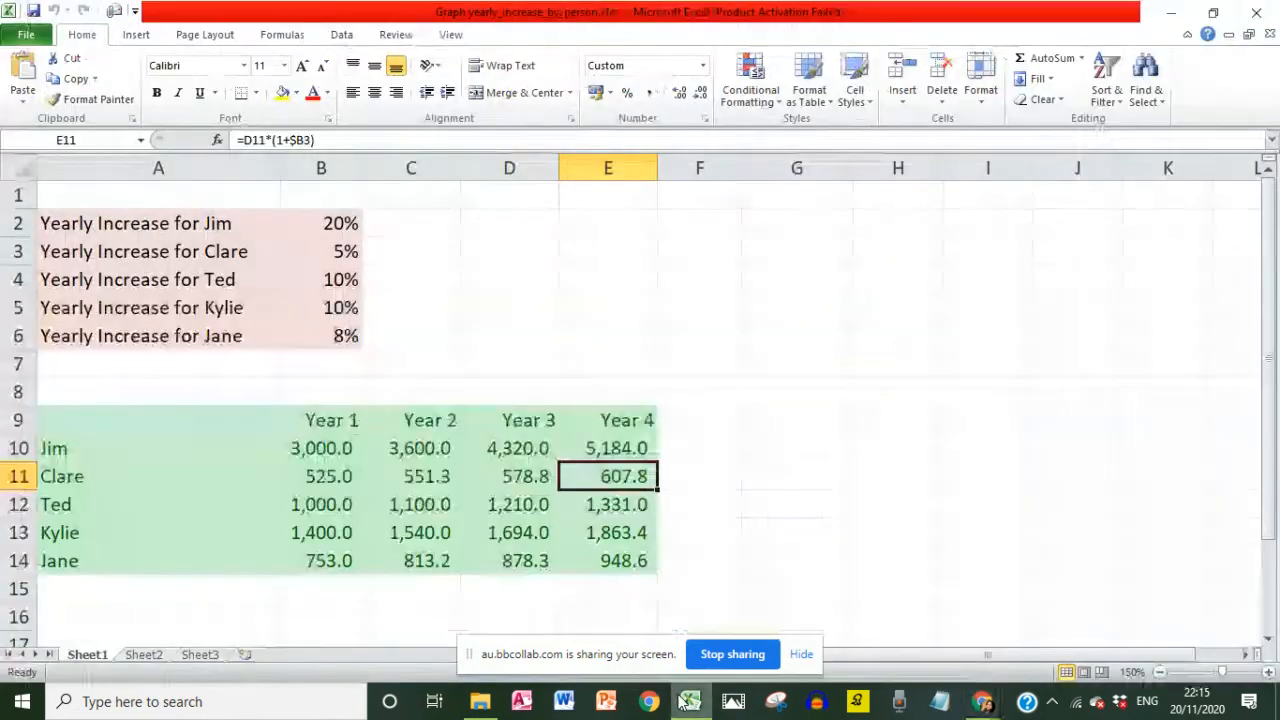
click(977, 703)
click(841, 613)
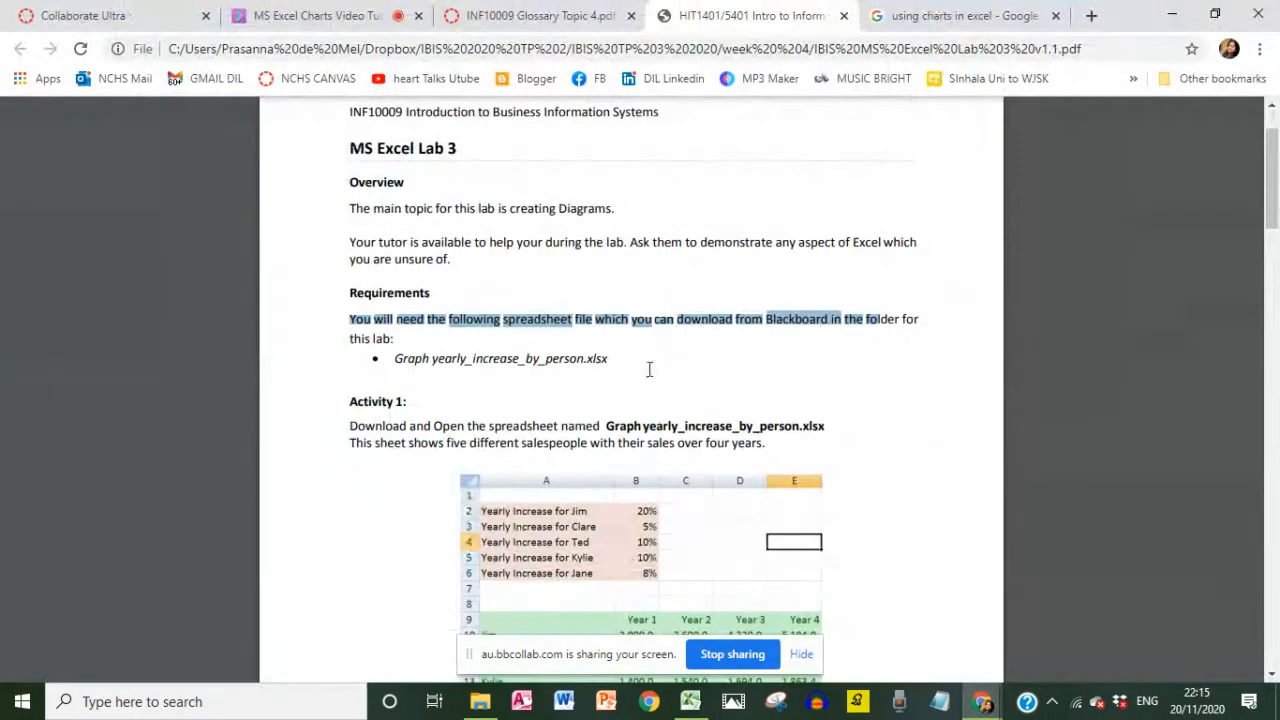
drag(398, 358, 621, 358)
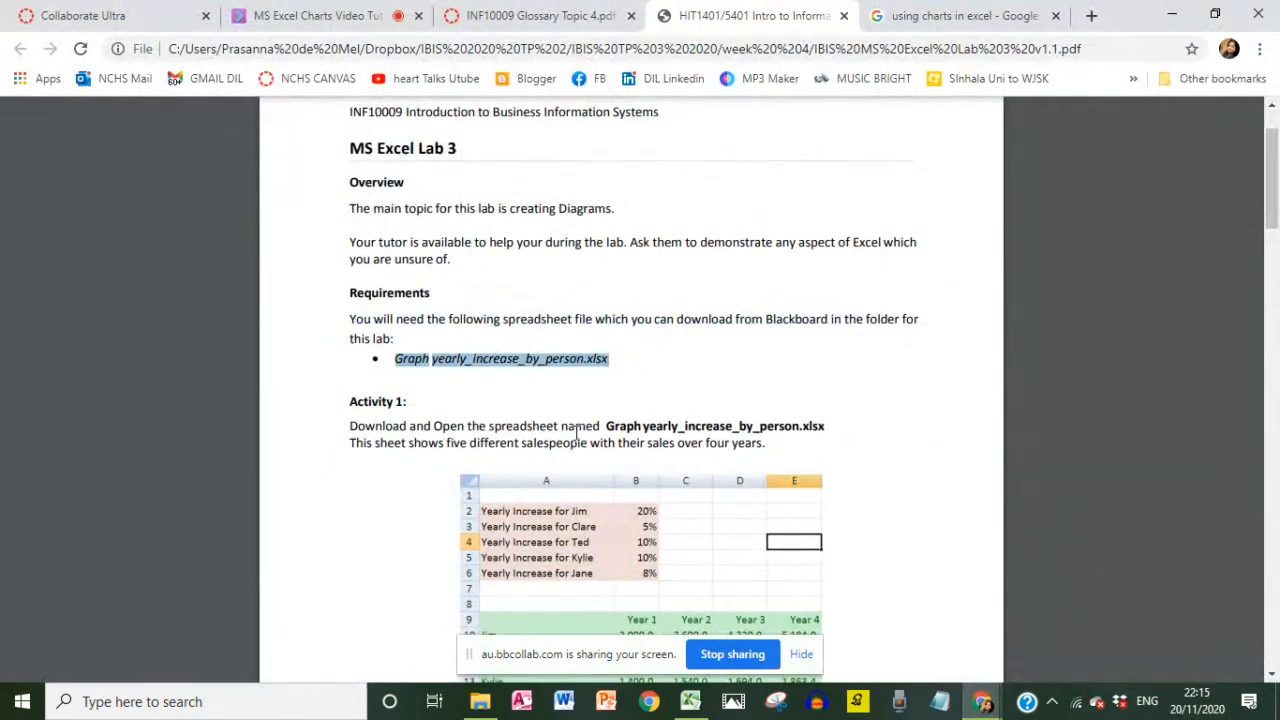
scroll(577, 432, down, 2)
drag(426, 308, 348, 308)
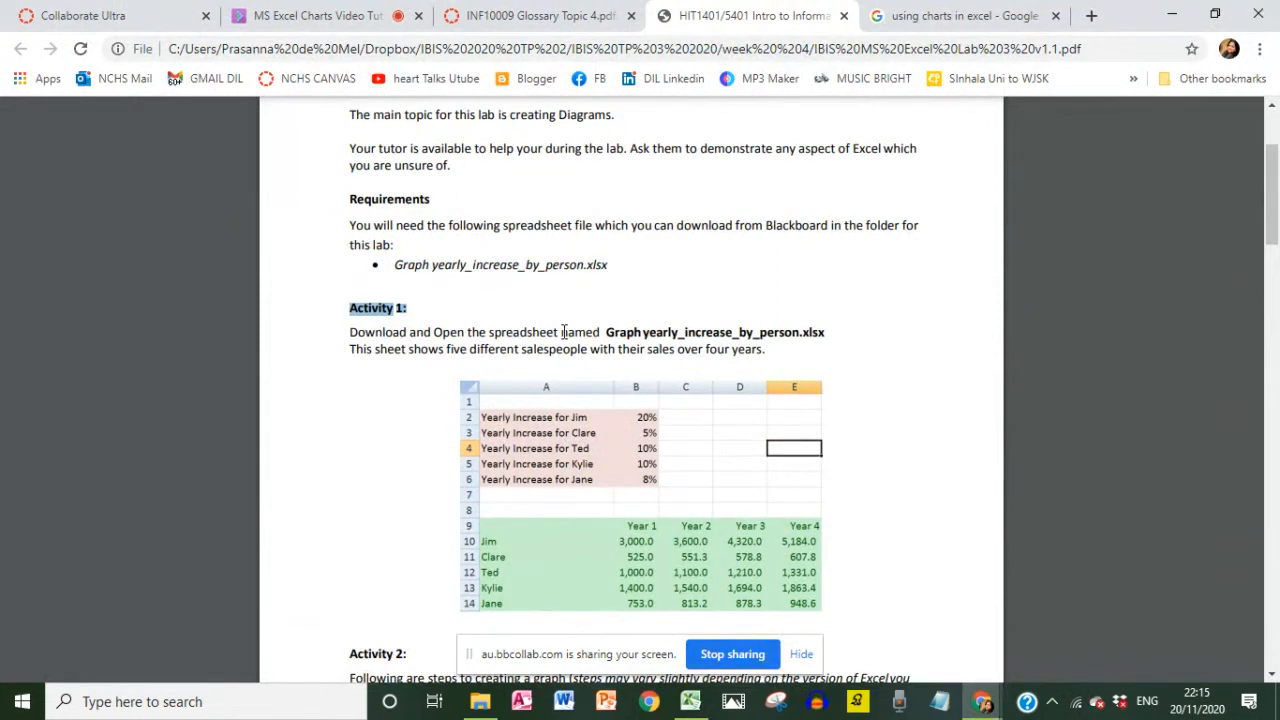
drag(607, 337, 826, 337)
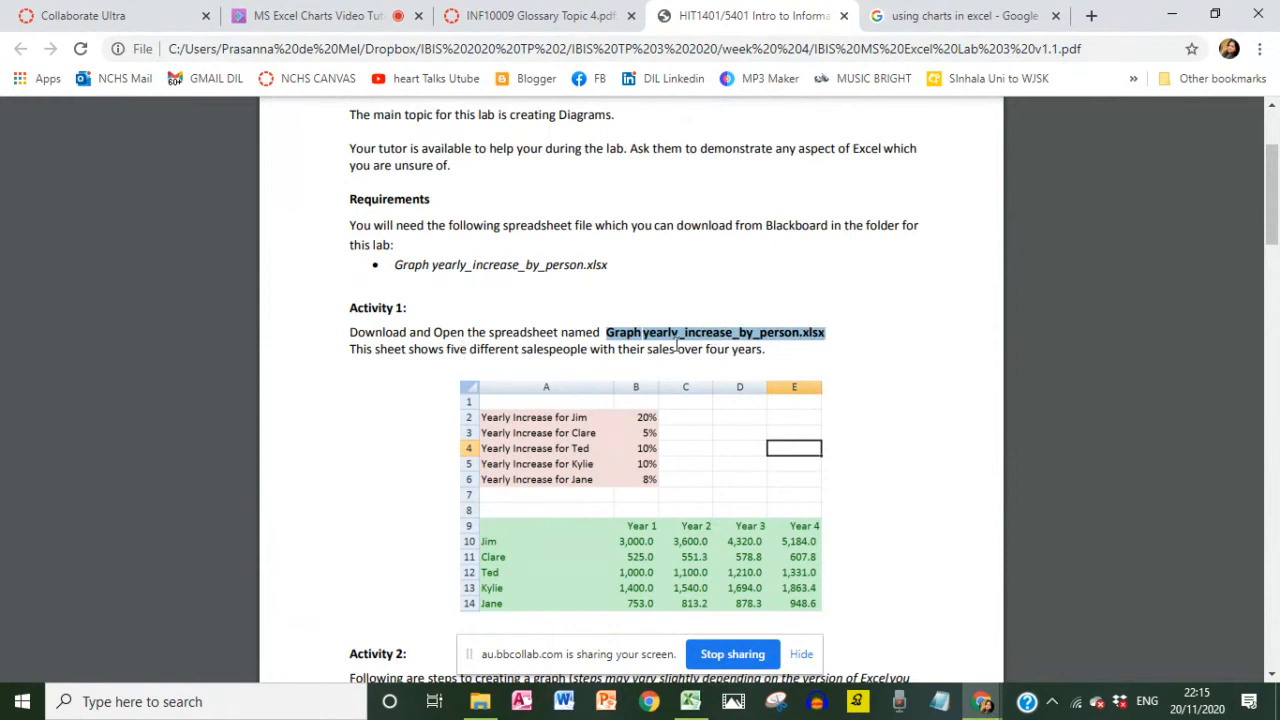
scroll(802, 508, down, 1)
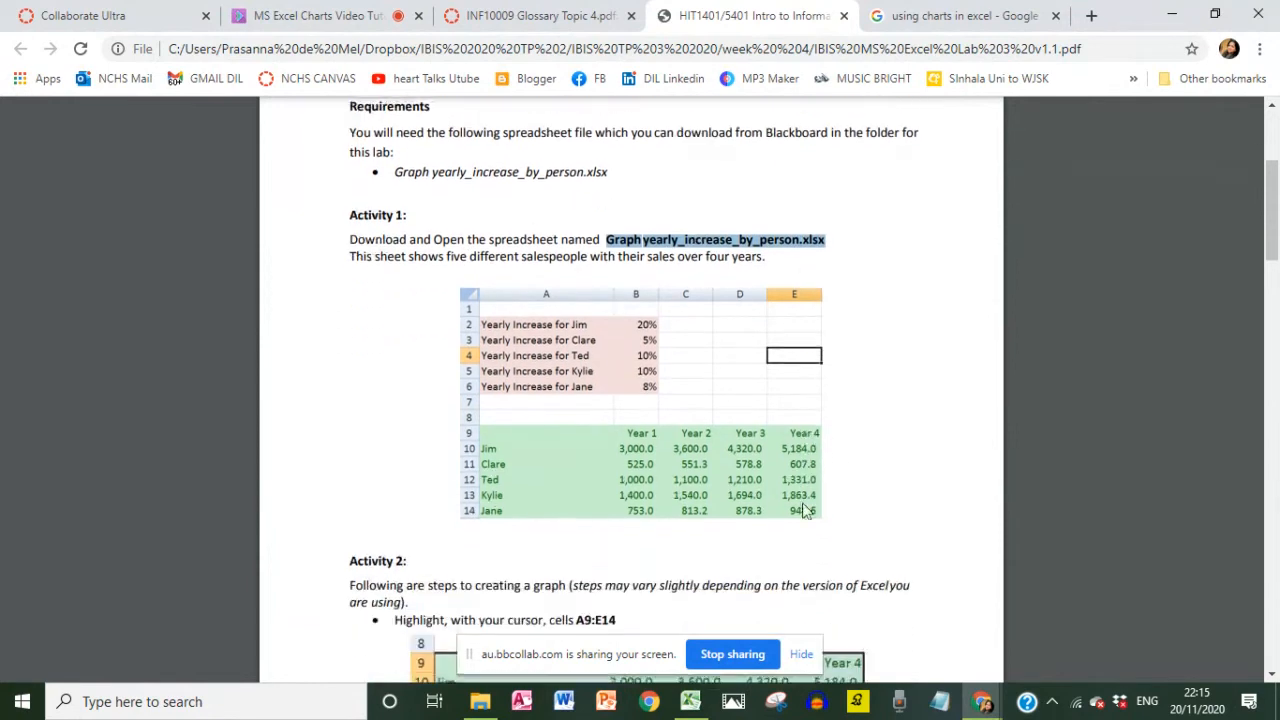
Switch to Excel and review each salesperson's yearly increase percentage in cells A2:B6.
click(690, 701)
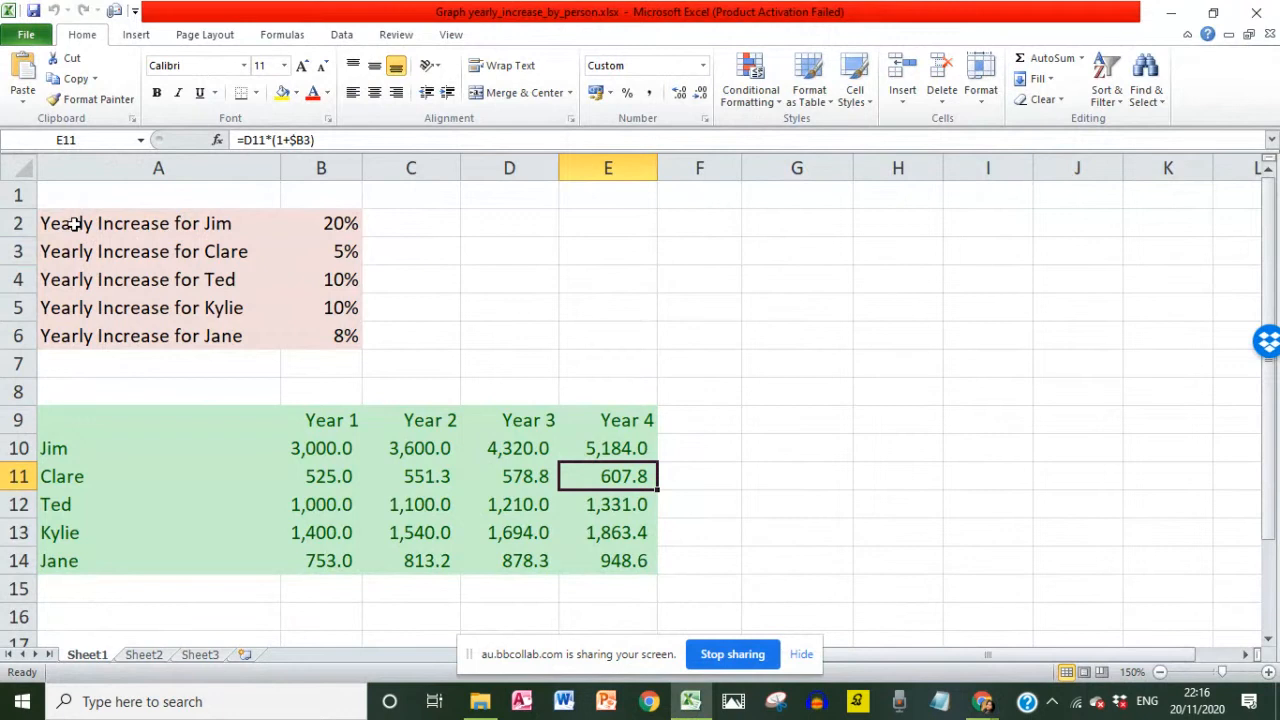
click(70, 224)
click(336, 220)
click(168, 257)
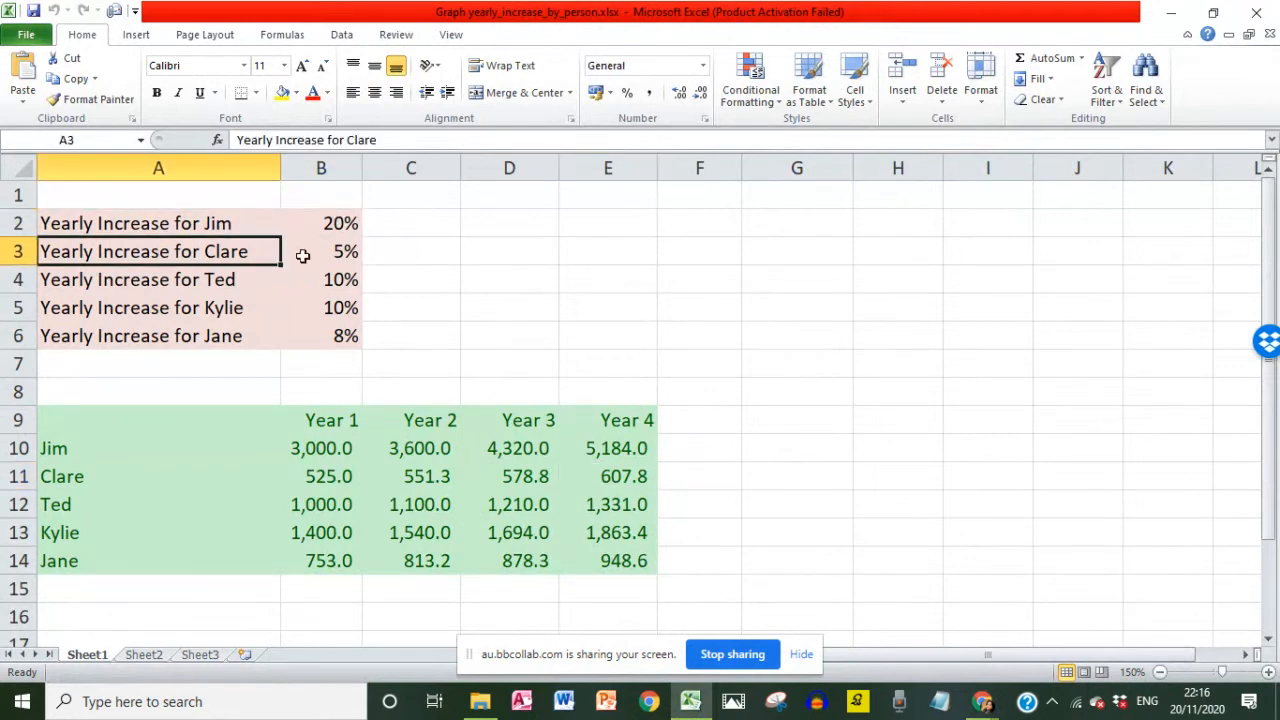
click(322, 254)
click(216, 282)
click(334, 282)
click(178, 310)
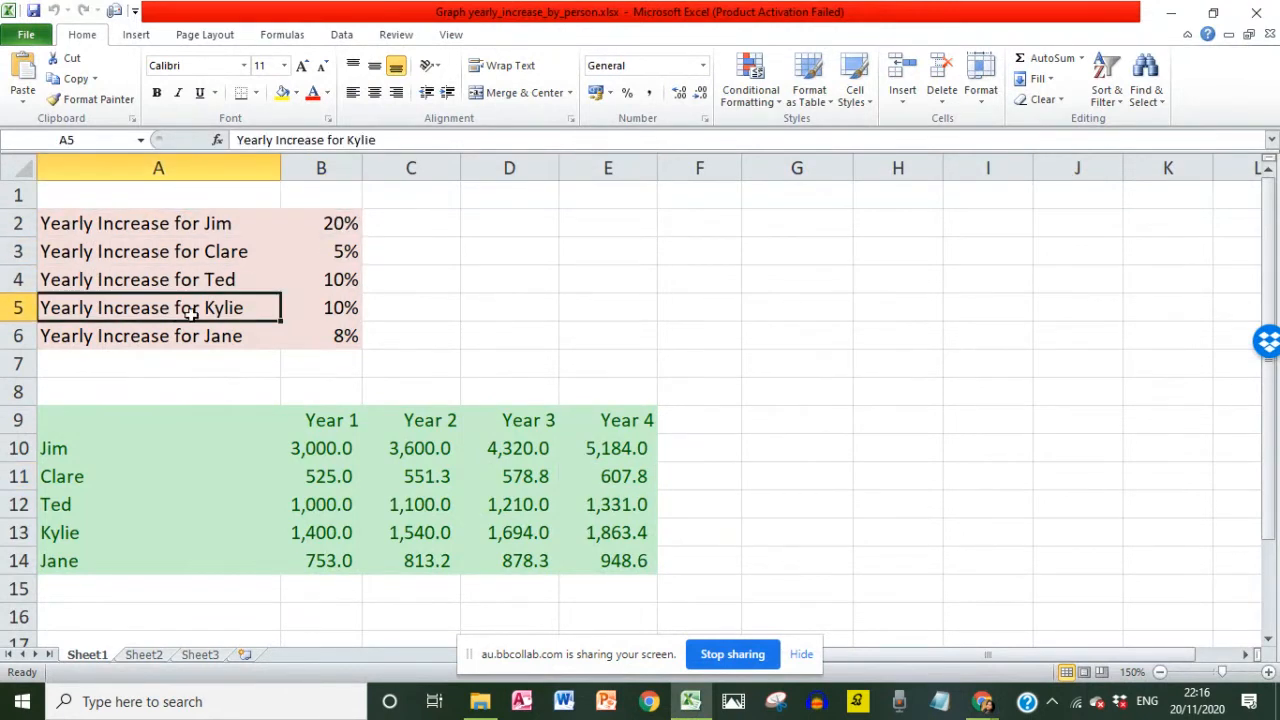
click(350, 312)
click(272, 336)
click(297, 335)
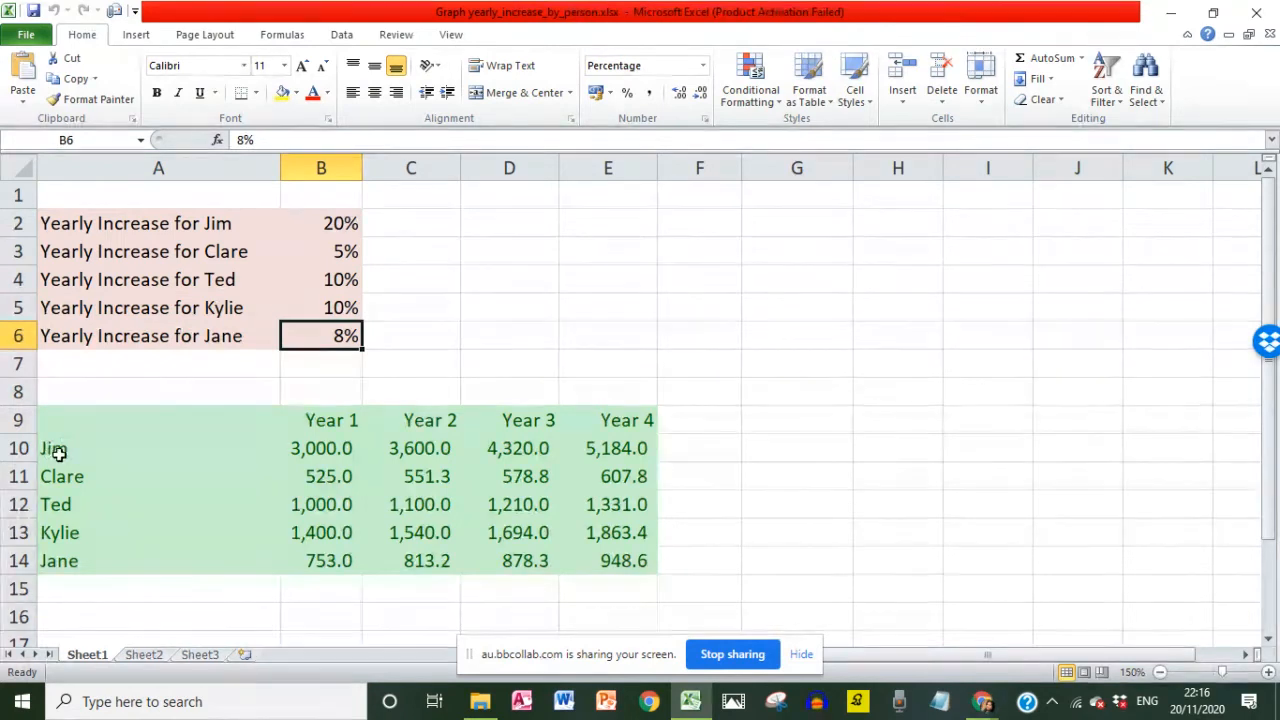
Examine the salespeople's names and their sales columns for Year 1 to Year 4 in the table.
drag(52, 451, 71, 553)
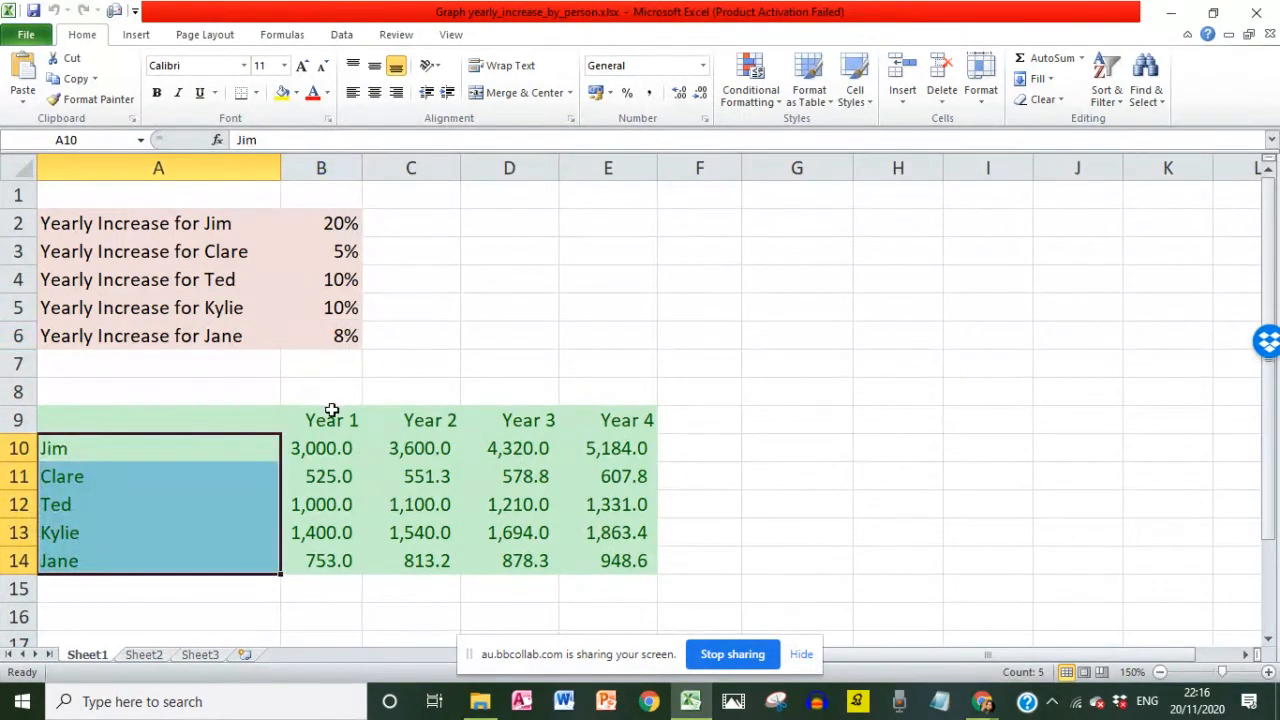
drag(333, 414, 336, 555)
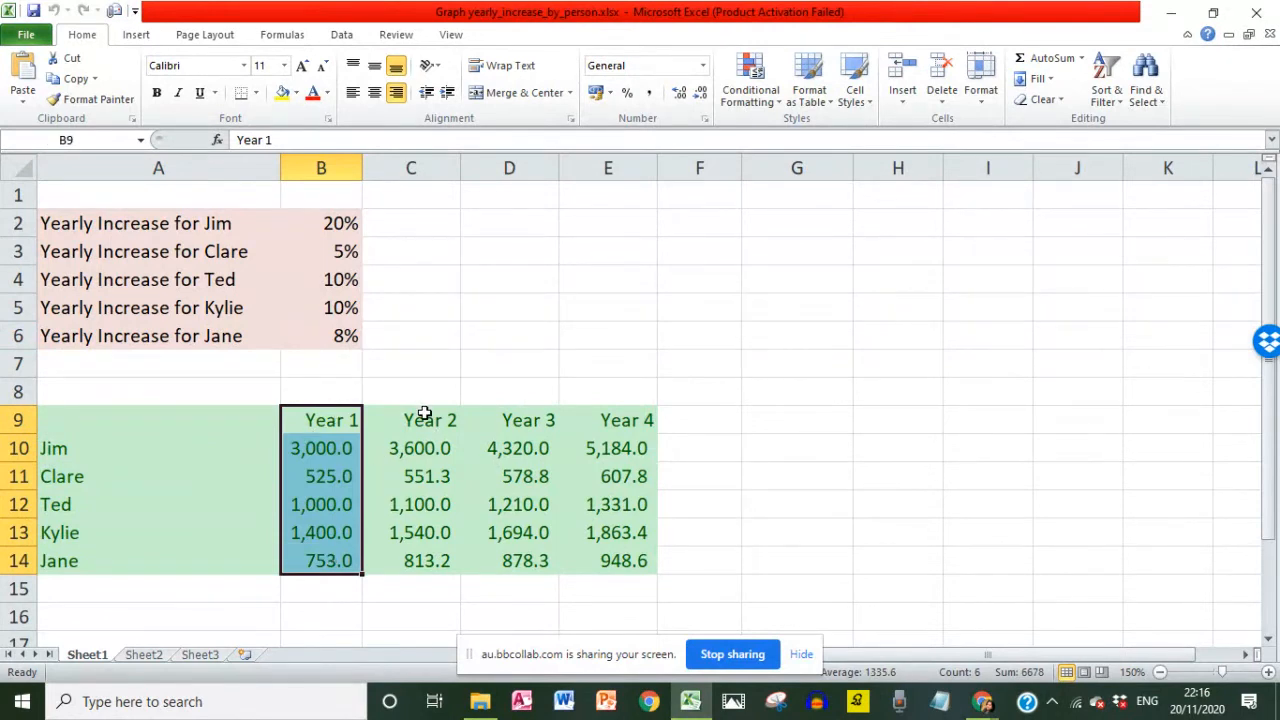
drag(424, 413, 425, 558)
drag(530, 412, 523, 561)
drag(620, 420, 610, 561)
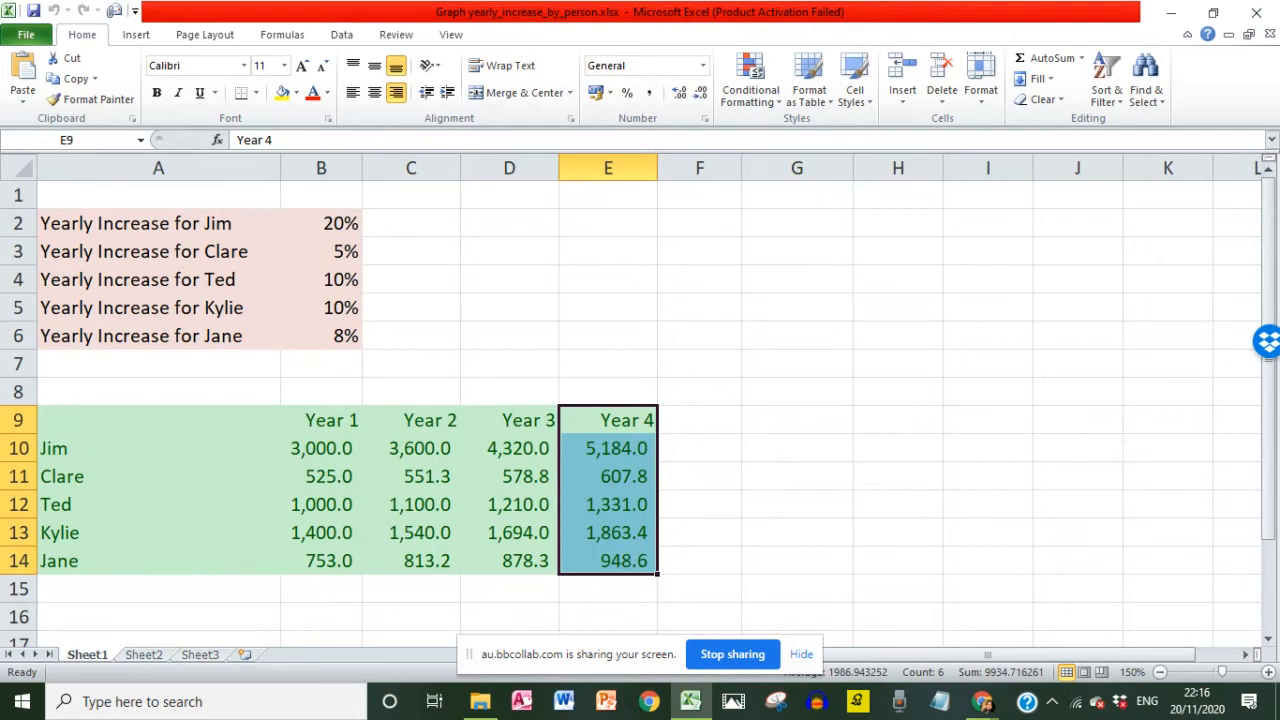
Read the Activity 2 range instruction in the Chrome lab PDF and highlight cells A9:E14 in Excel.
click(982, 701)
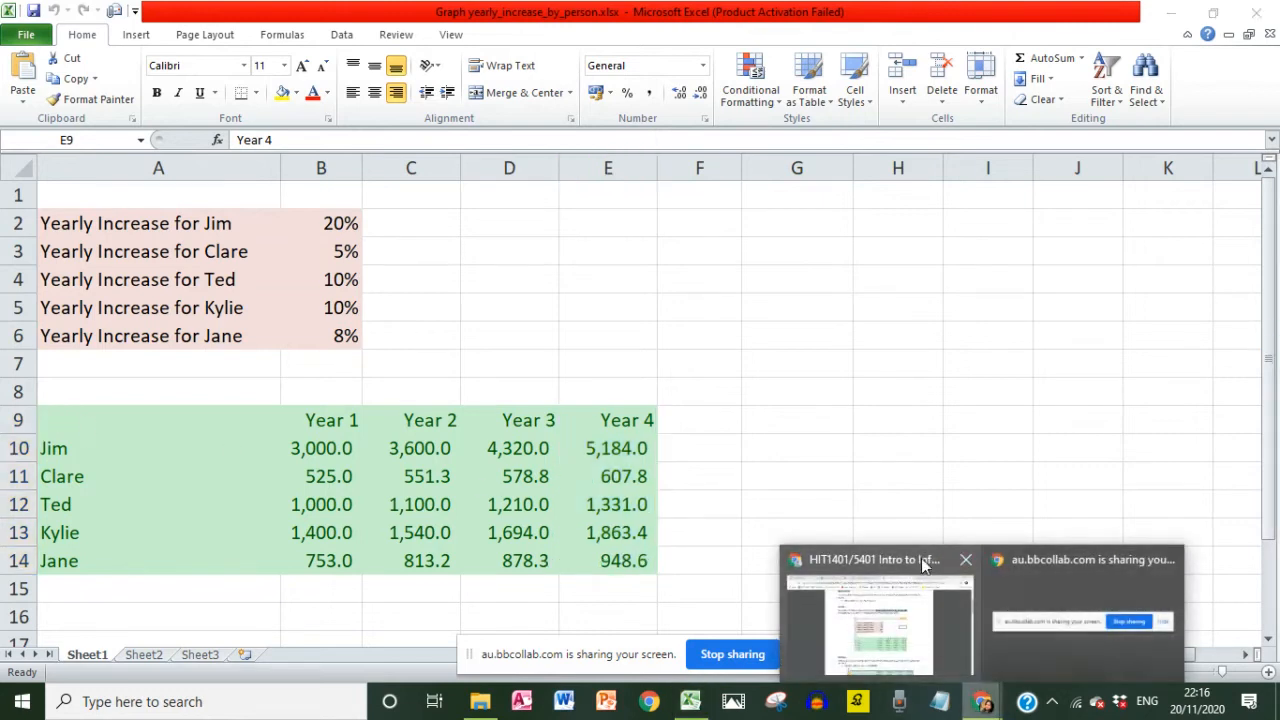
click(924, 585)
scroll(642, 412, down, 4)
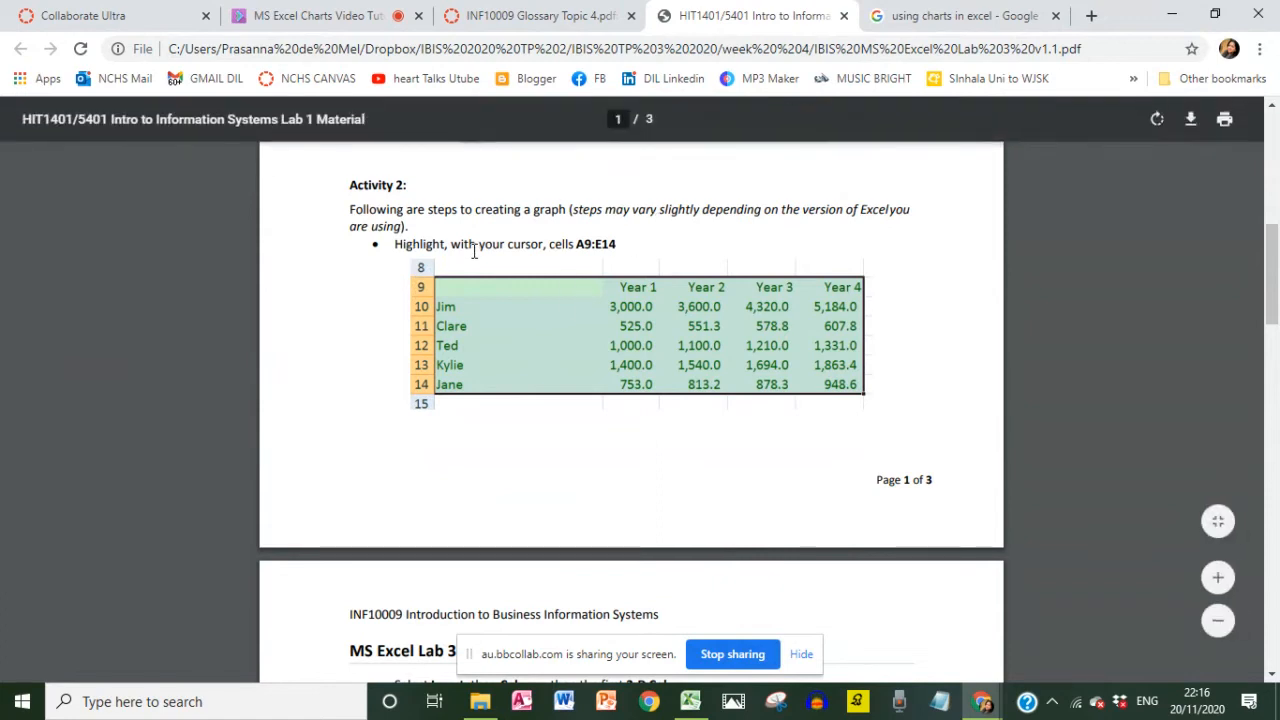
drag(477, 245, 642, 247)
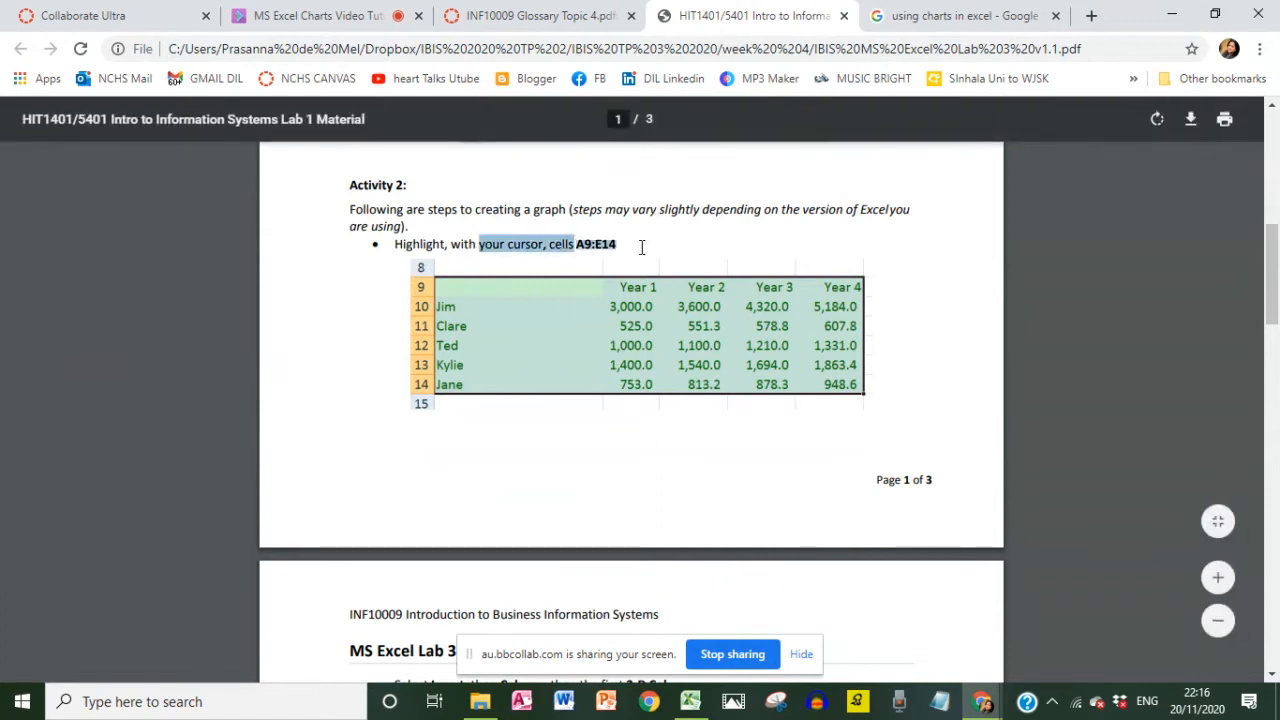
click(690, 701)
drag(49, 417, 575, 561)
Return to the lab PDF in Chrome and read the instruction for inserting a 2-D column chart.
click(982, 701)
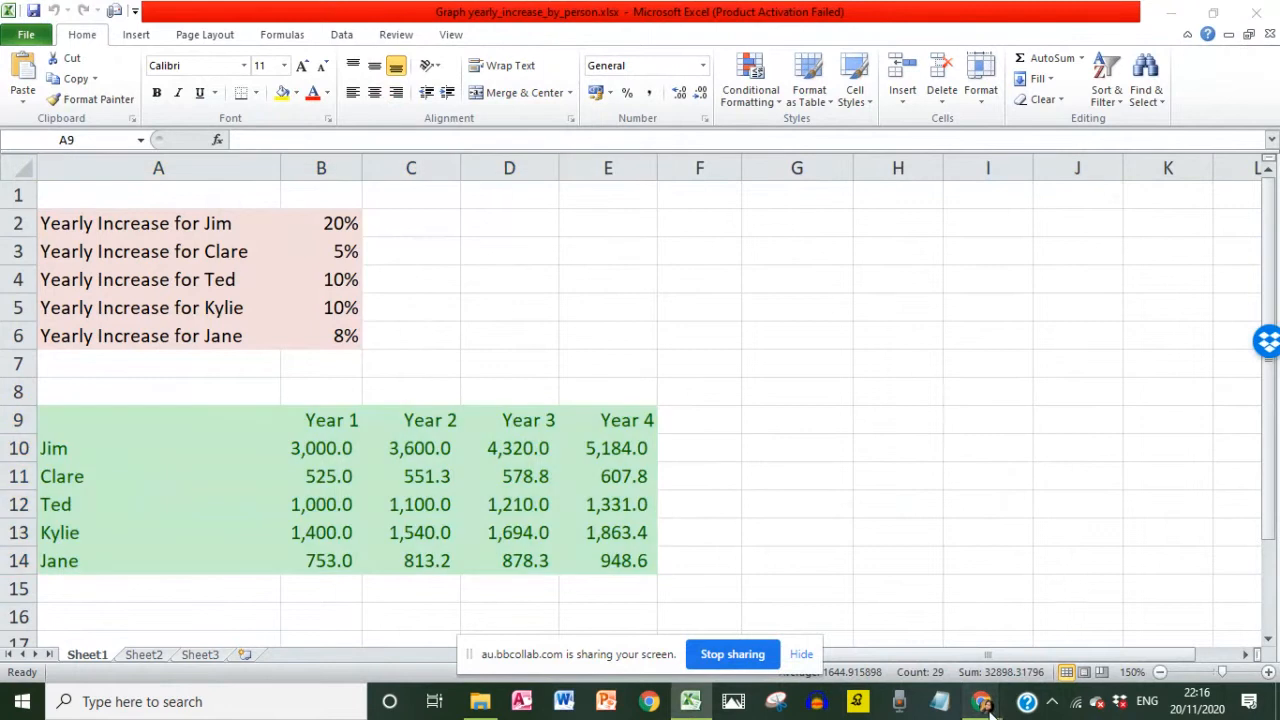
click(854, 574)
scroll(563, 502, down, 3)
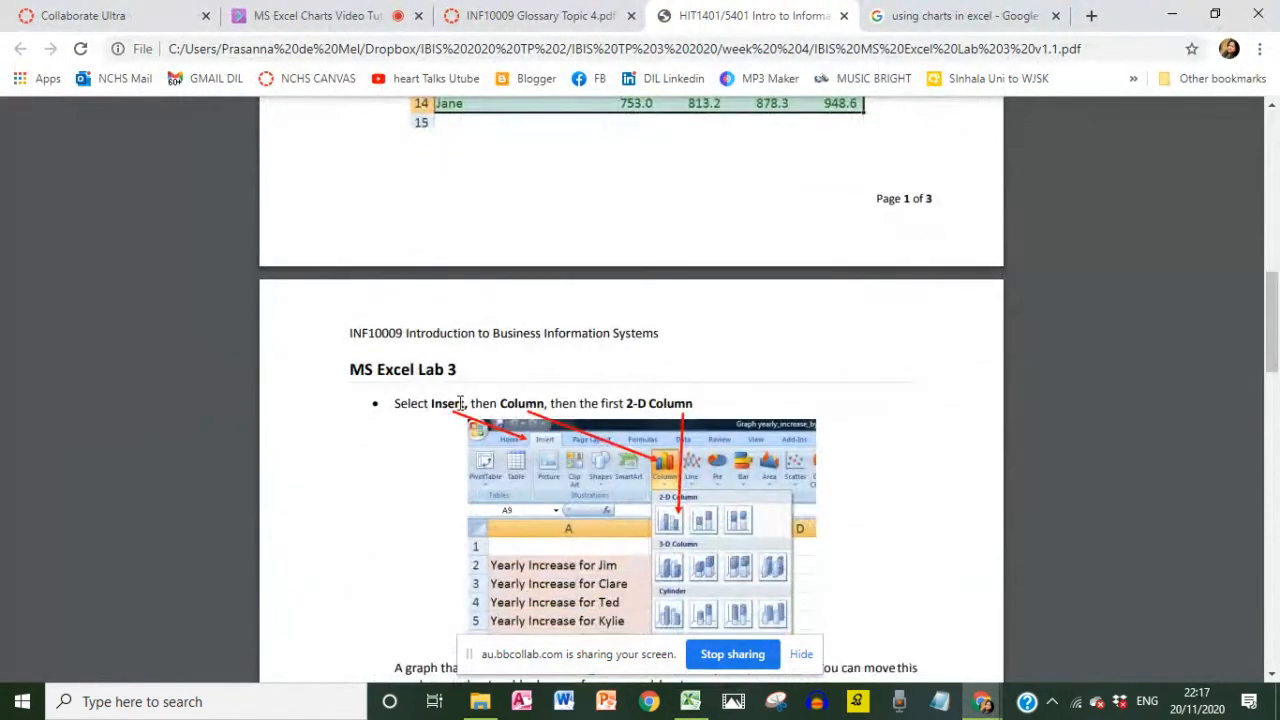
drag(459, 402, 686, 410)
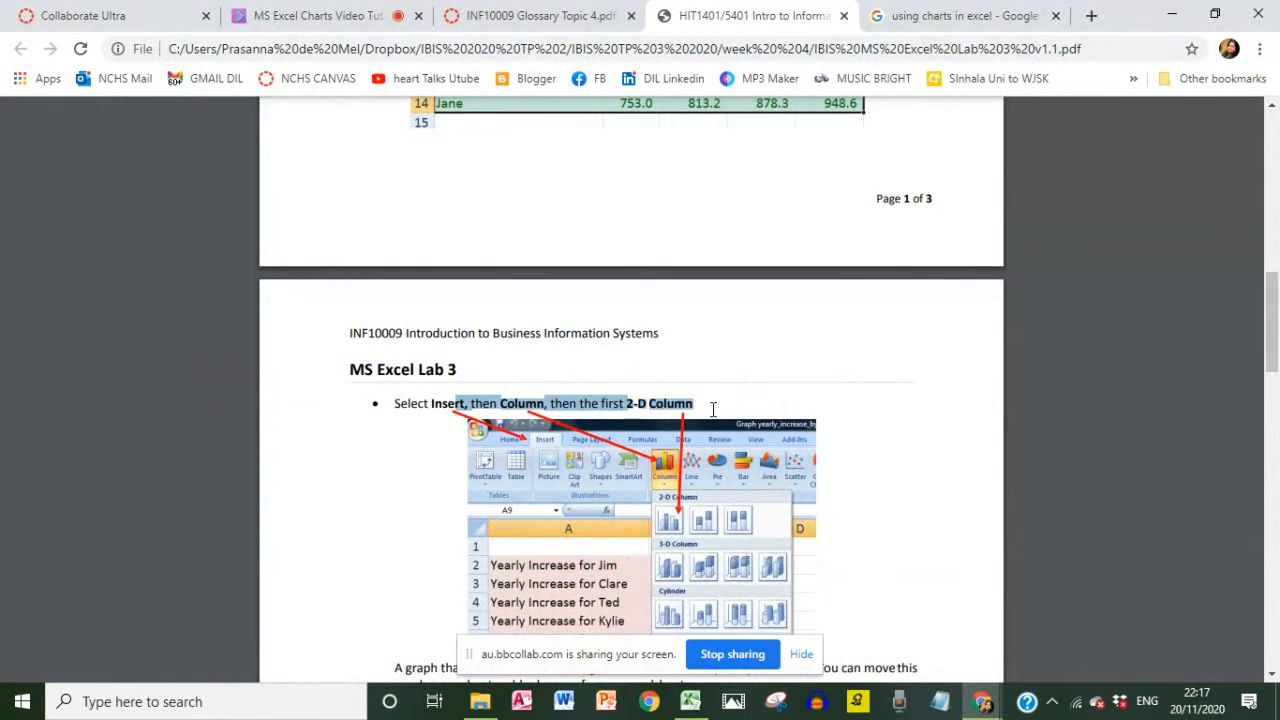
Switch to Excel, select cells A9:E14 and insert the first 2-D column chart.
click(690, 701)
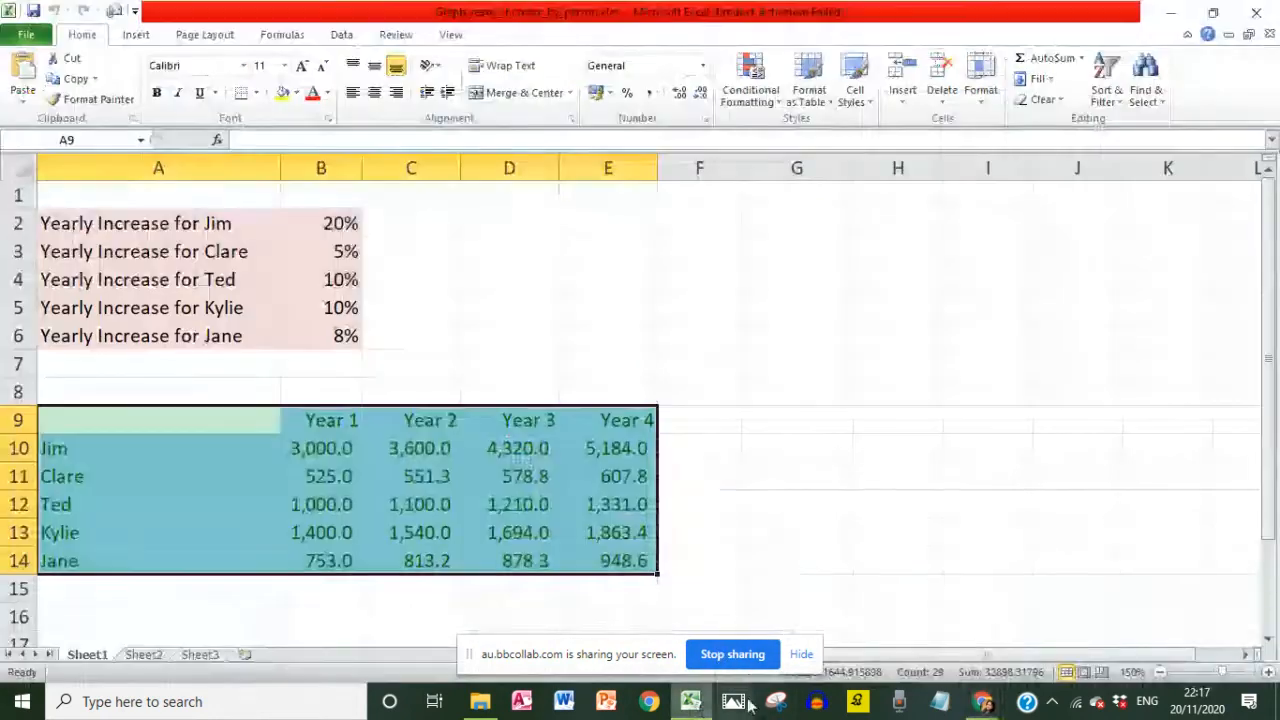
click(300, 362)
drag(36, 411, 575, 553)
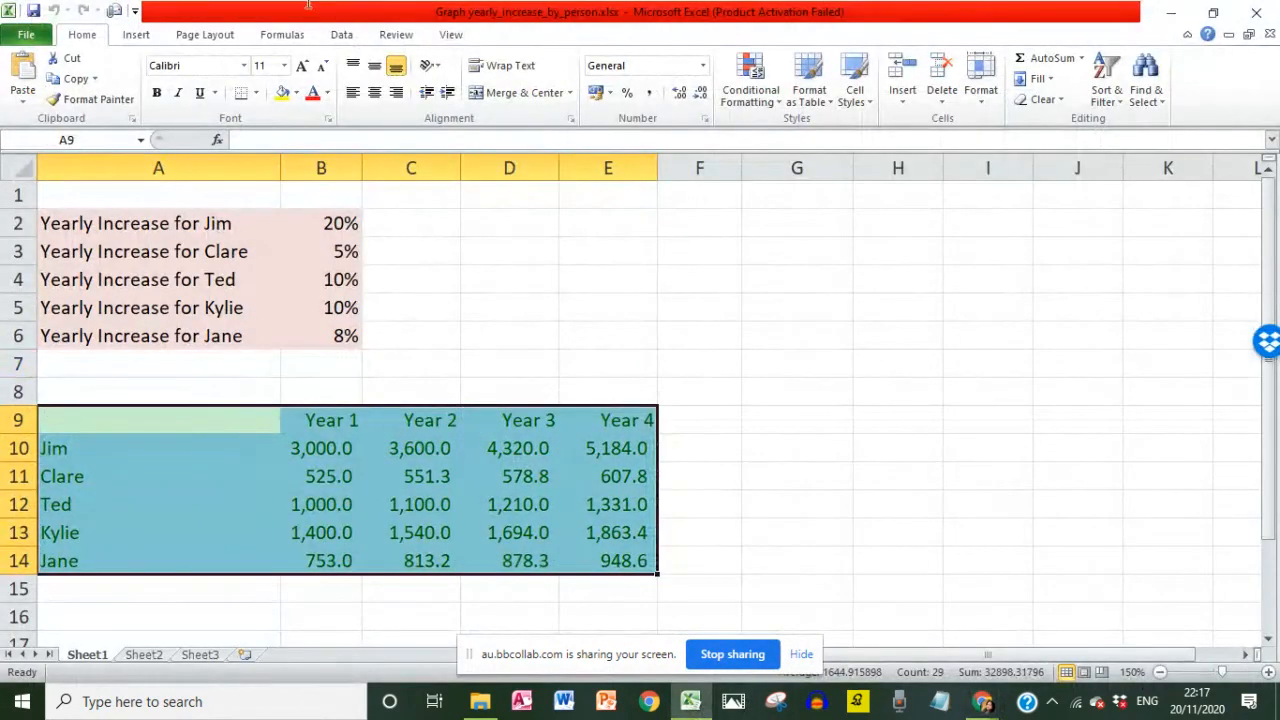
click(137, 35)
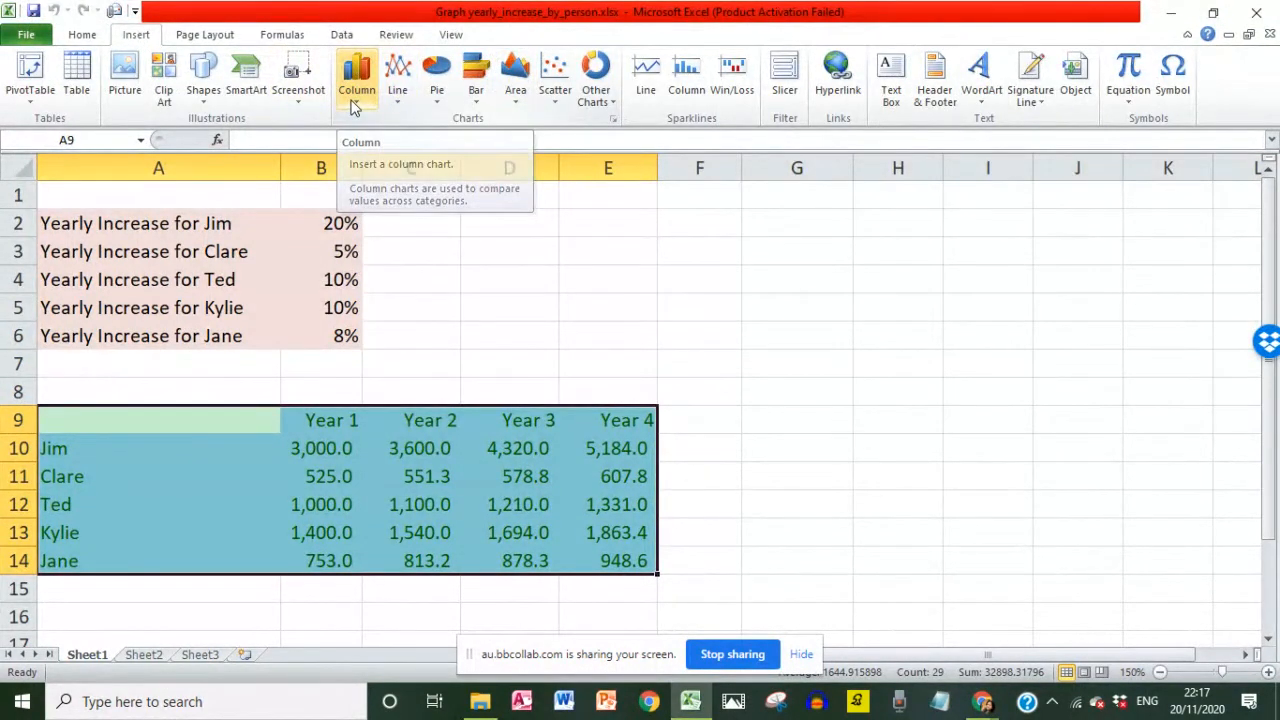
click(356, 80)
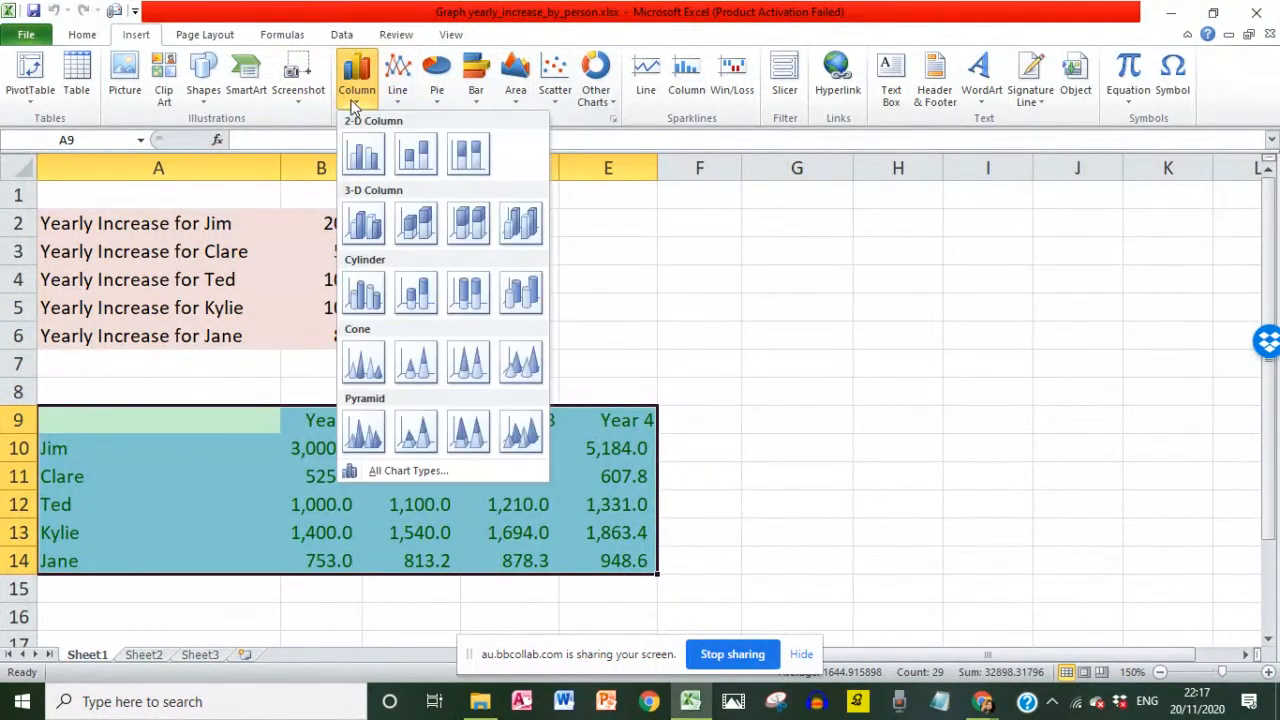
click(365, 158)
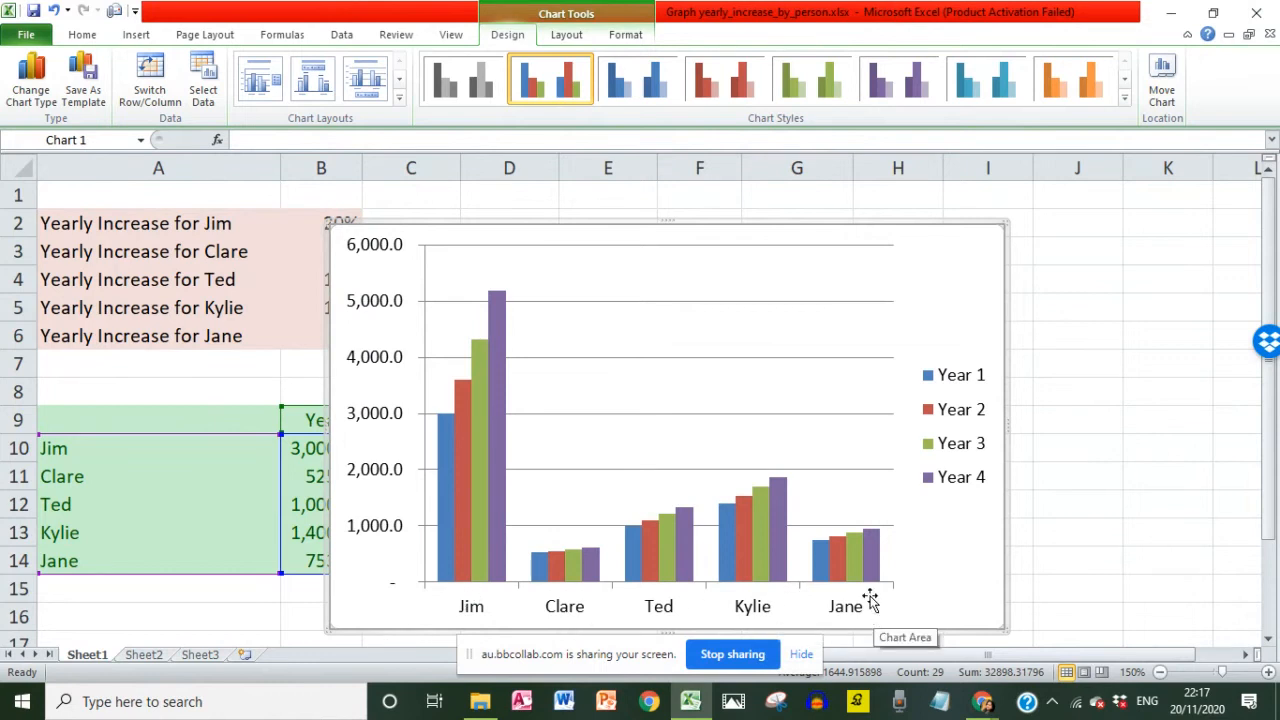
Remove the inserted column chart and try selecting only A10:E14 and B10:E14 of the sales table.
key(Delete)
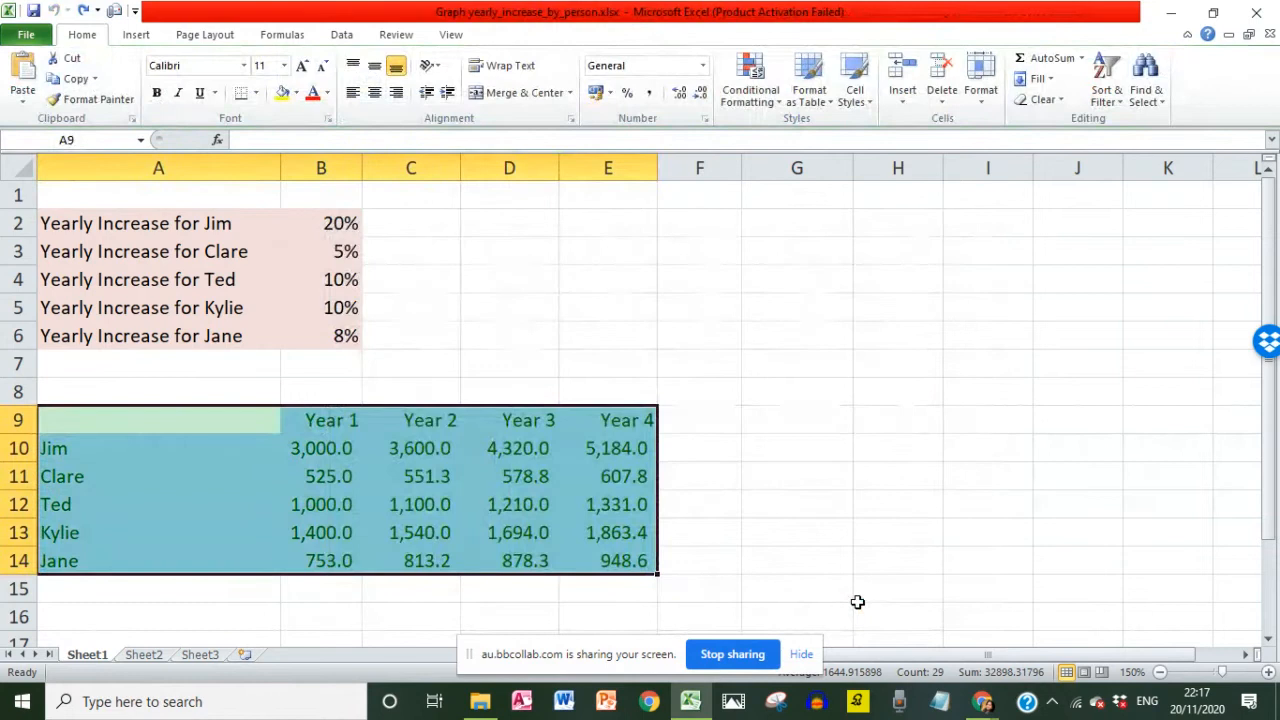
click(774, 503)
drag(72, 444, 628, 556)
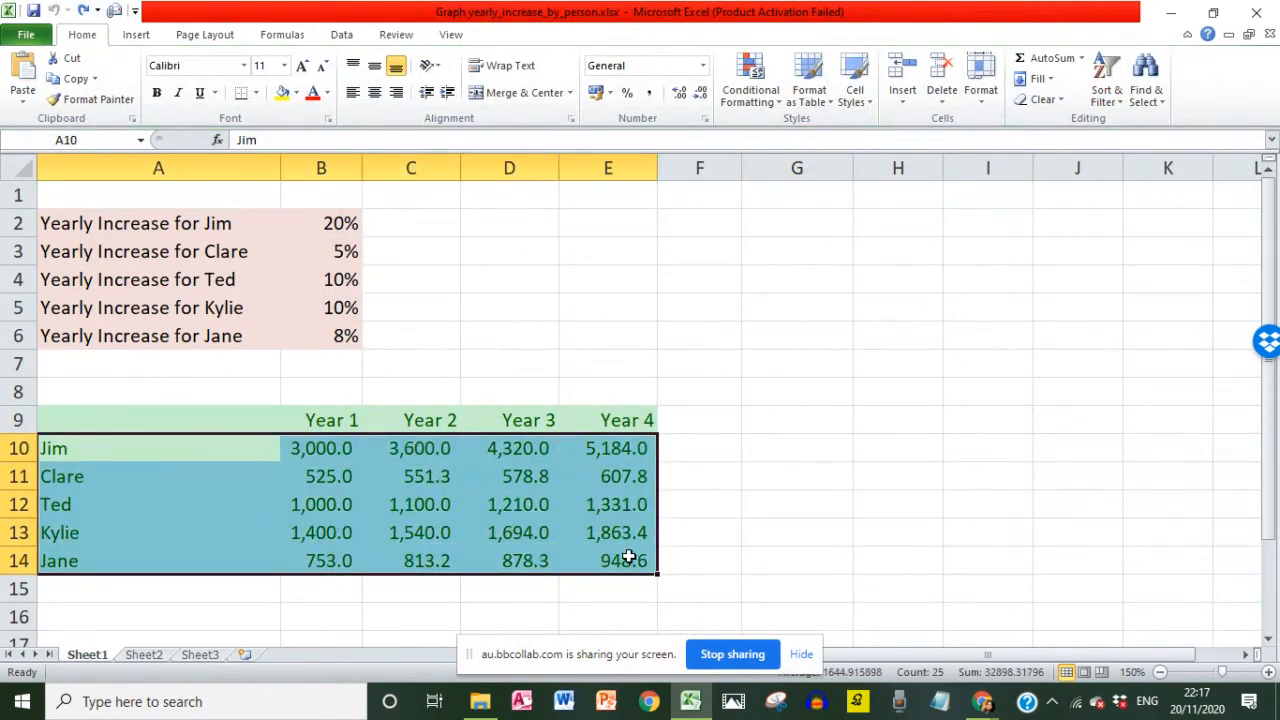
click(480, 508)
drag(297, 448, 598, 559)
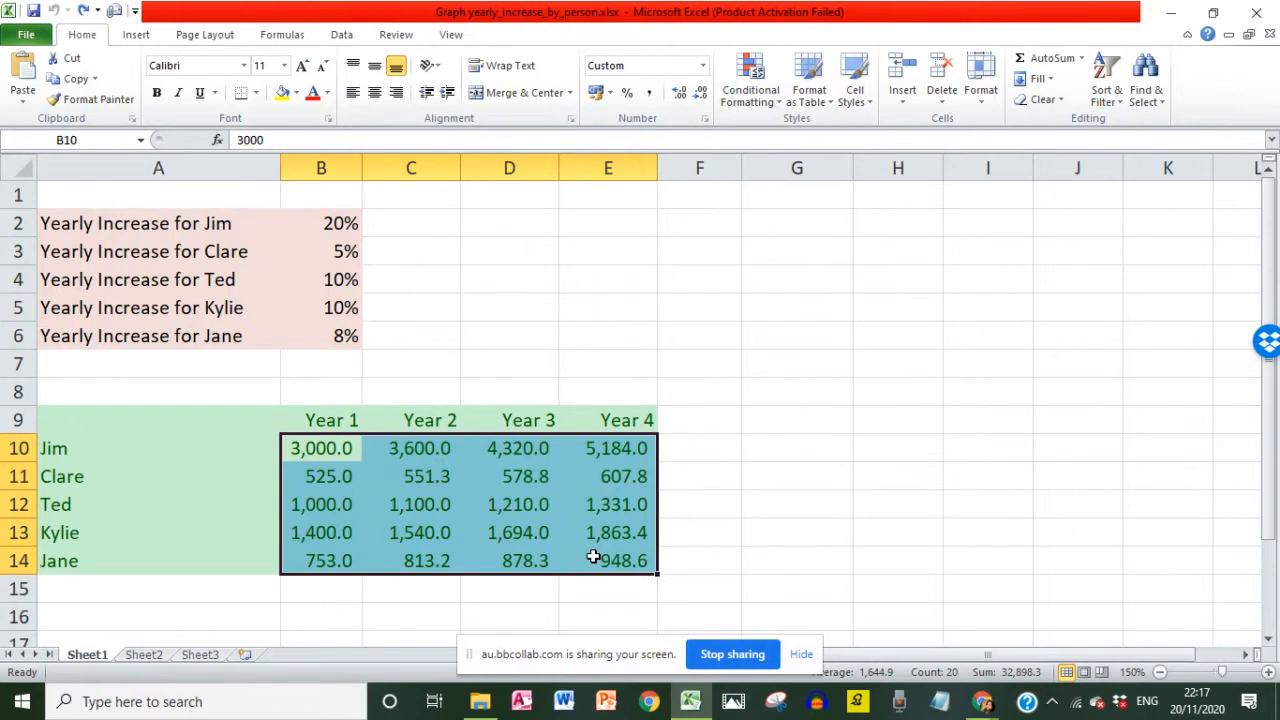
Create a default column chart of the sales table from the single selected cell A14.
click(200, 566)
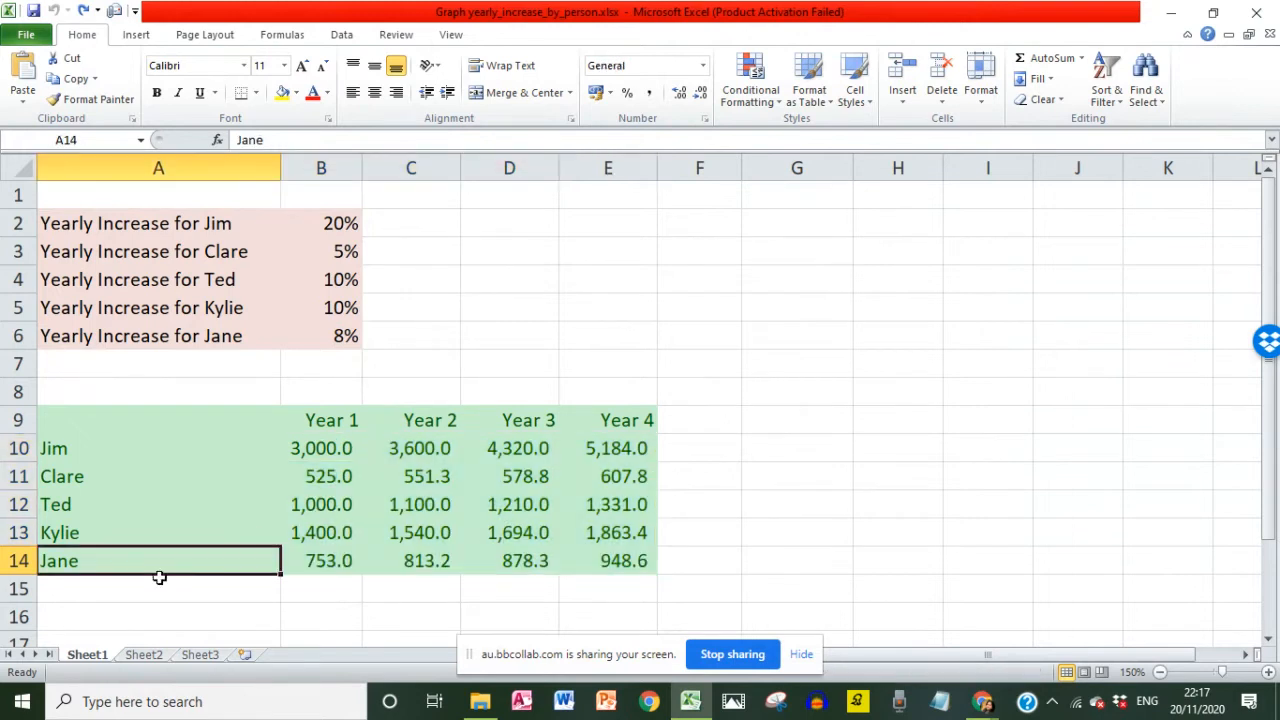
key(alt+F1)
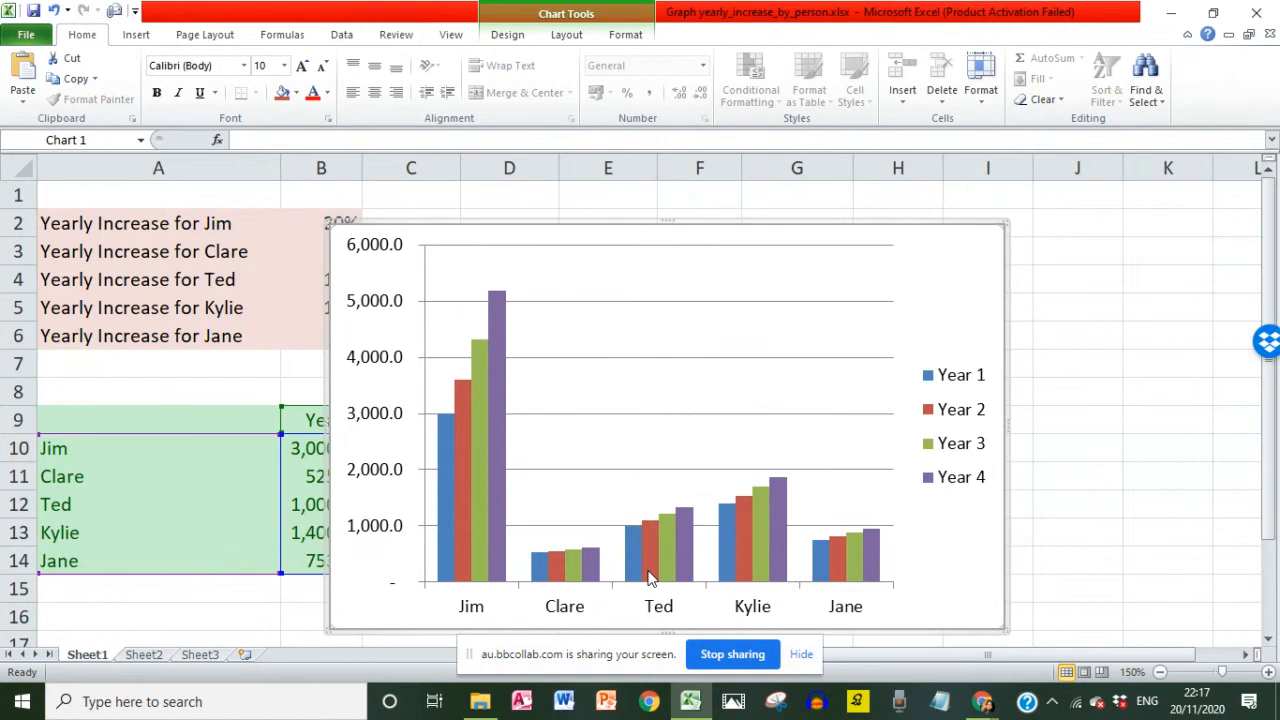
mouse_move(648, 575)
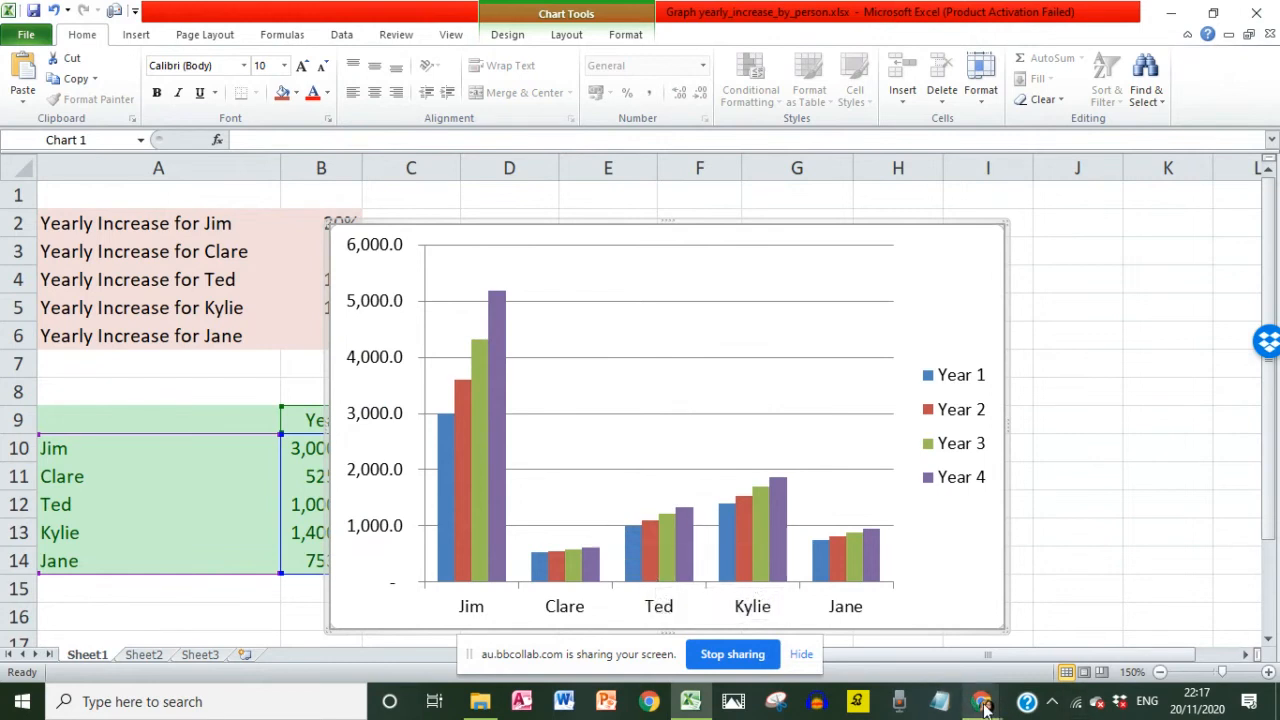
Switch to the lab PDF in Chrome and read the Activity 3 instructions for adding a chart title through a chart layout.
mouse_move(985, 708)
click(900, 612)
scroll(466, 391, down, 1)
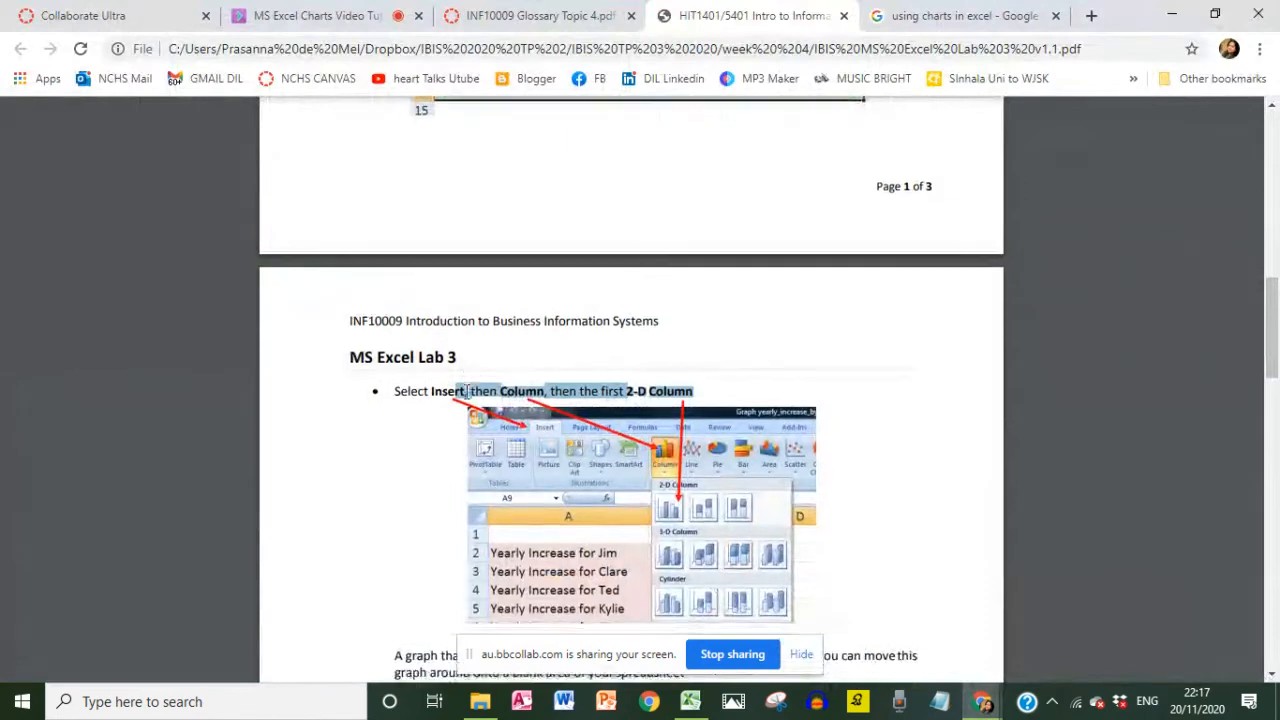
scroll(391, 400, down, 4)
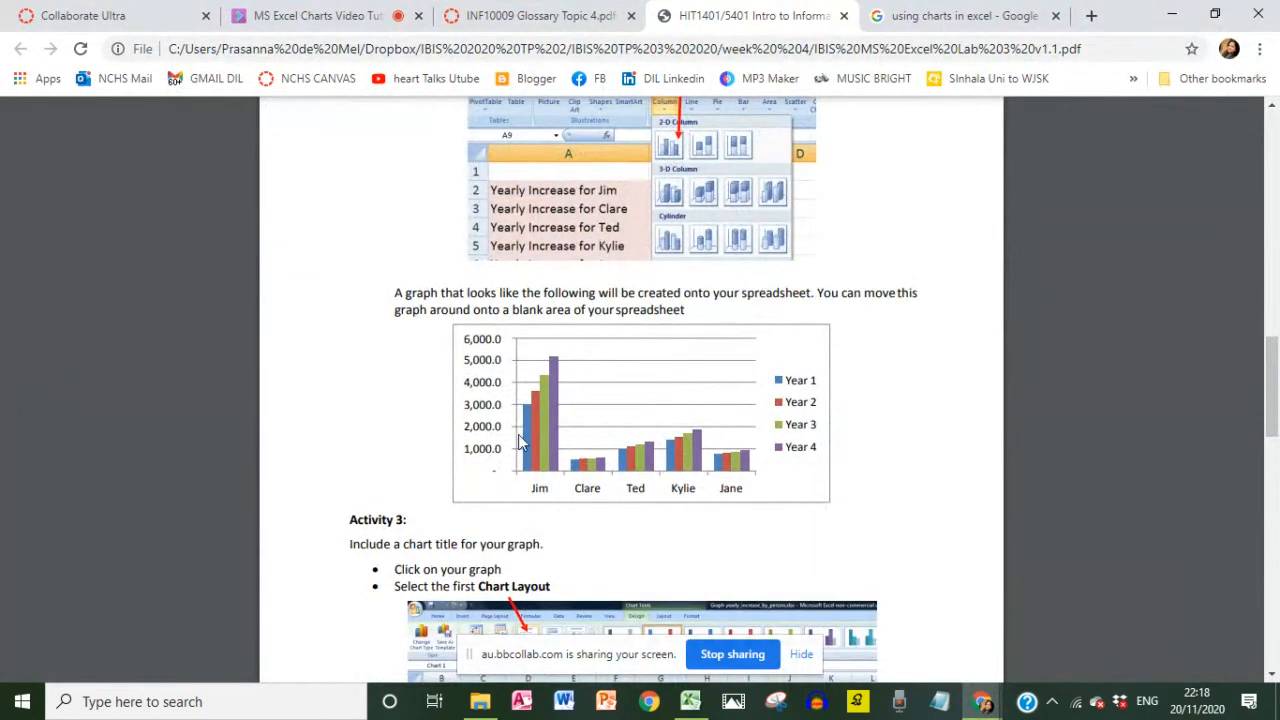
scroll(520, 440, down, 3)
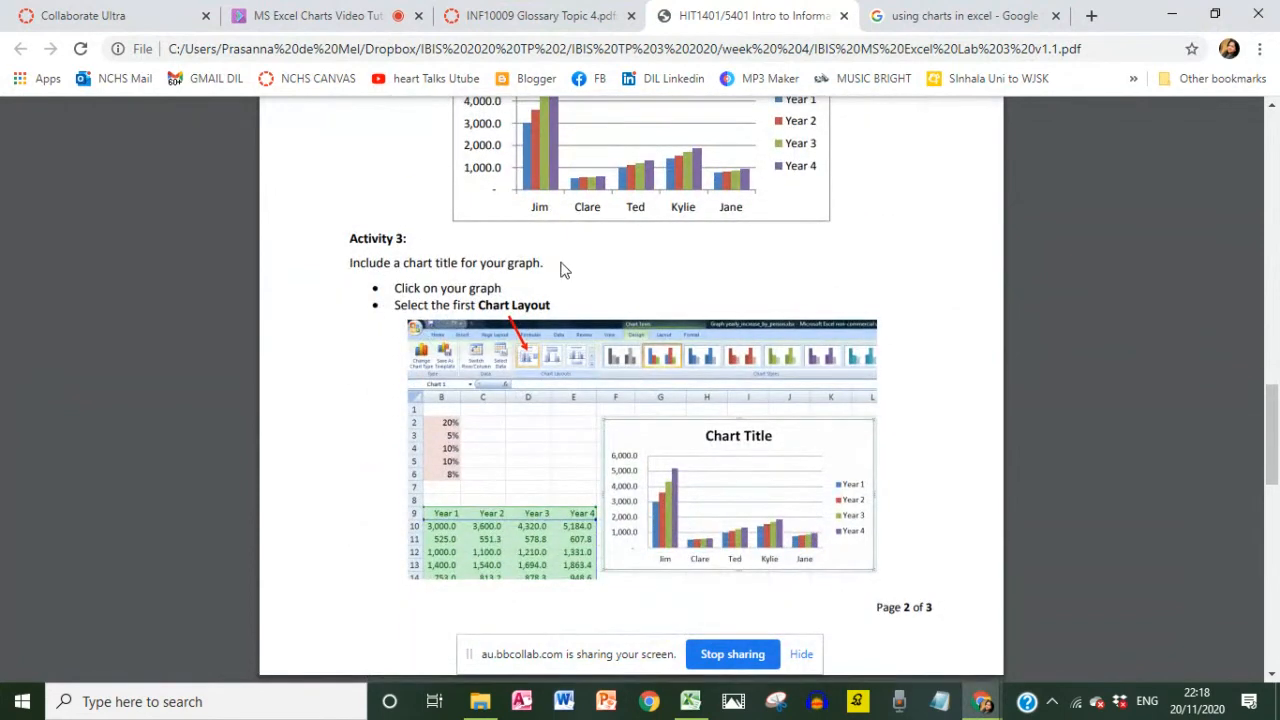
Switch to Excel and apply the first chart layout to the sales column chart.
click(690, 701)
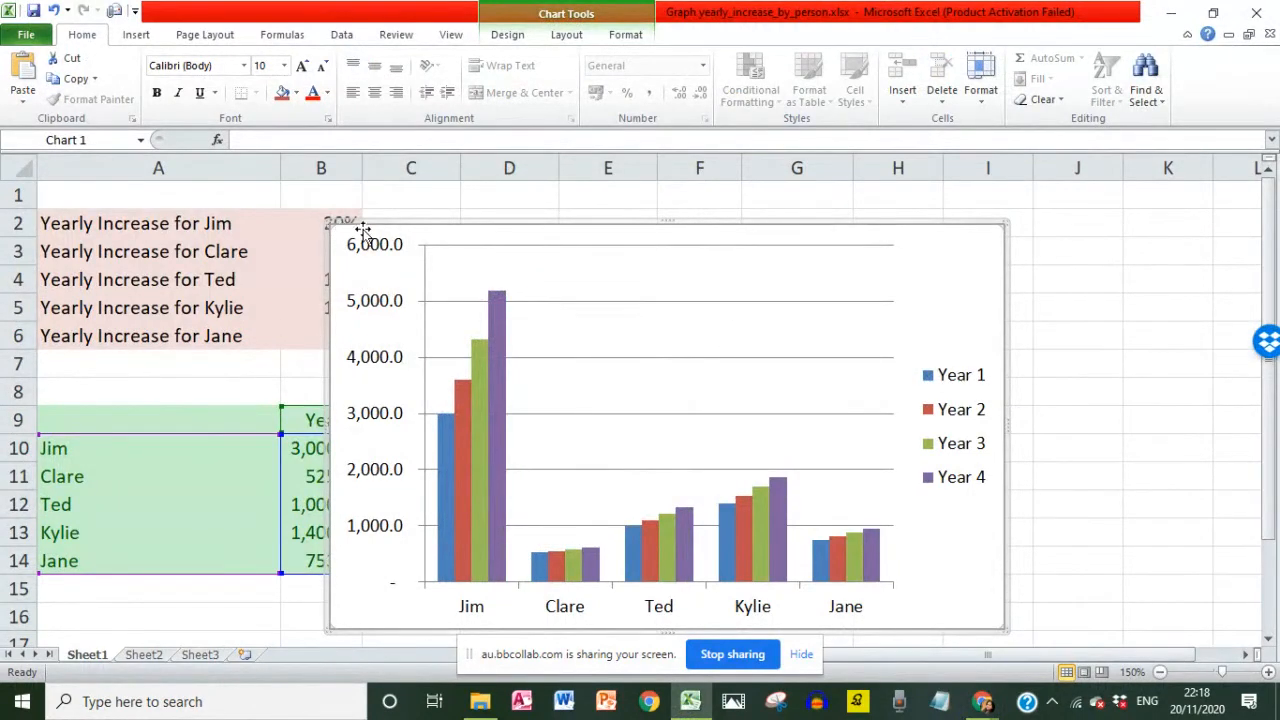
click(561, 12)
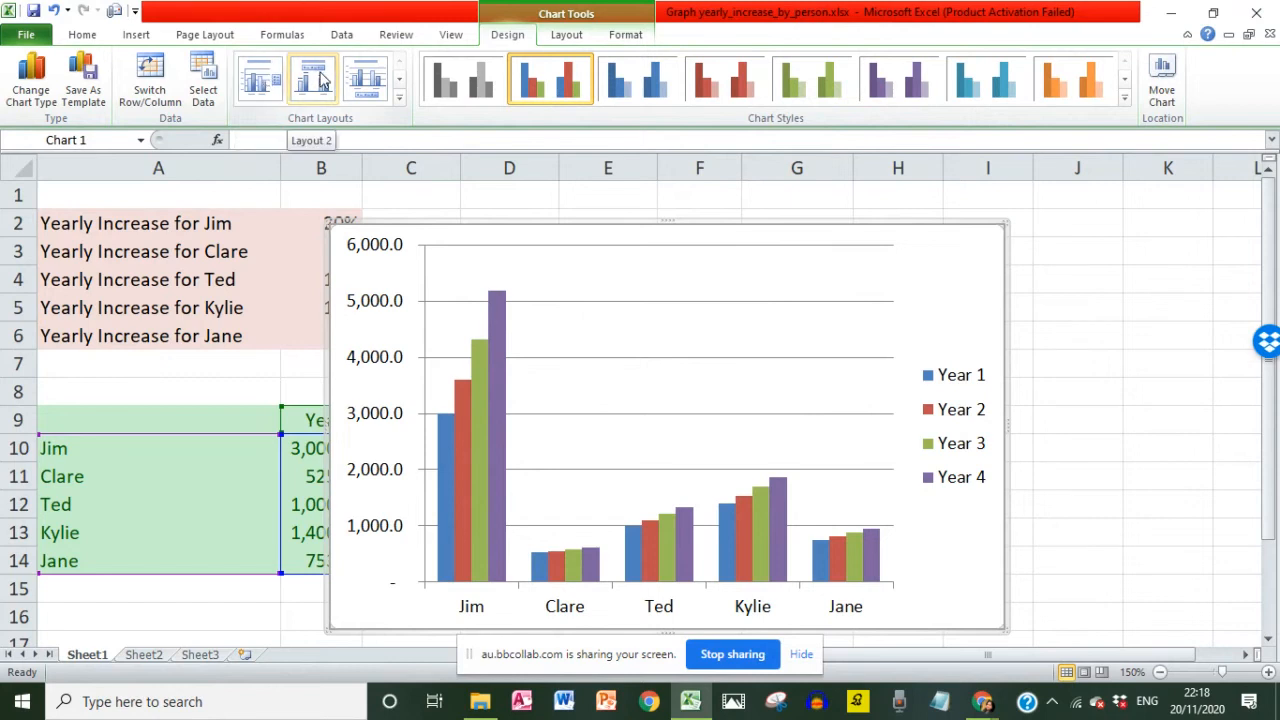
click(262, 84)
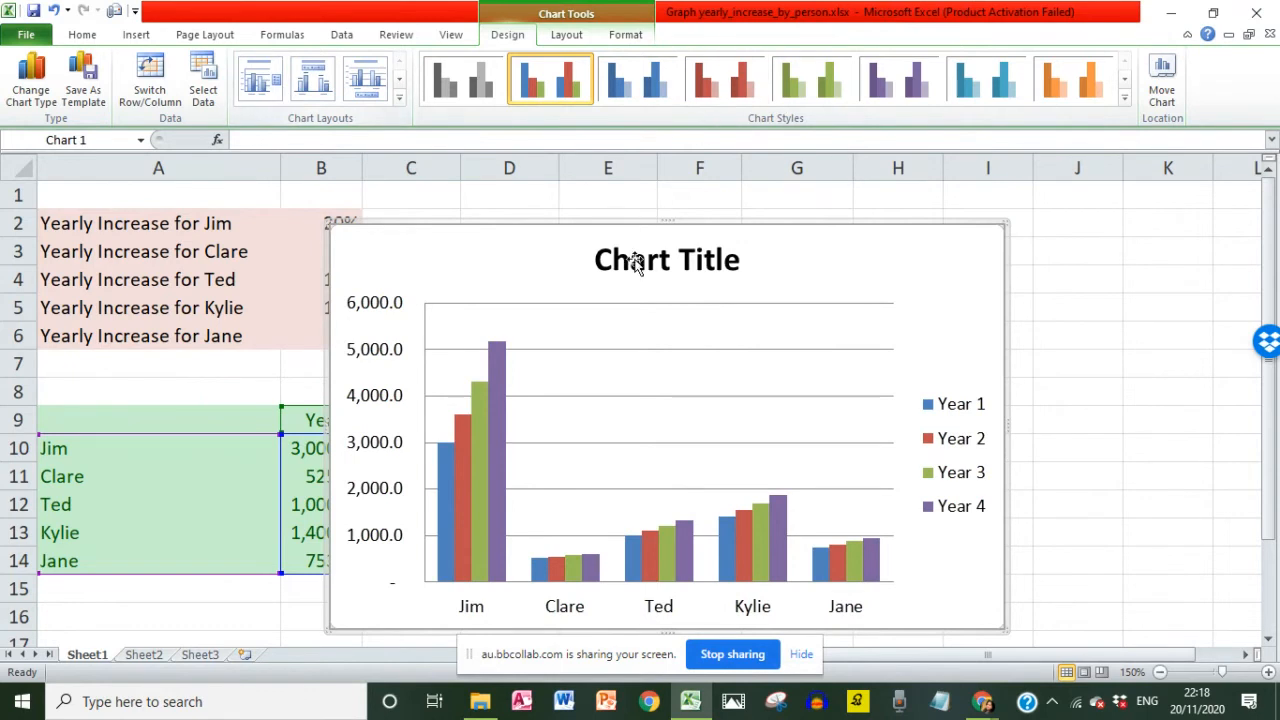
Try the second and third chart layouts and one with axis titles, and return the chart to the first layout.
click(310, 84)
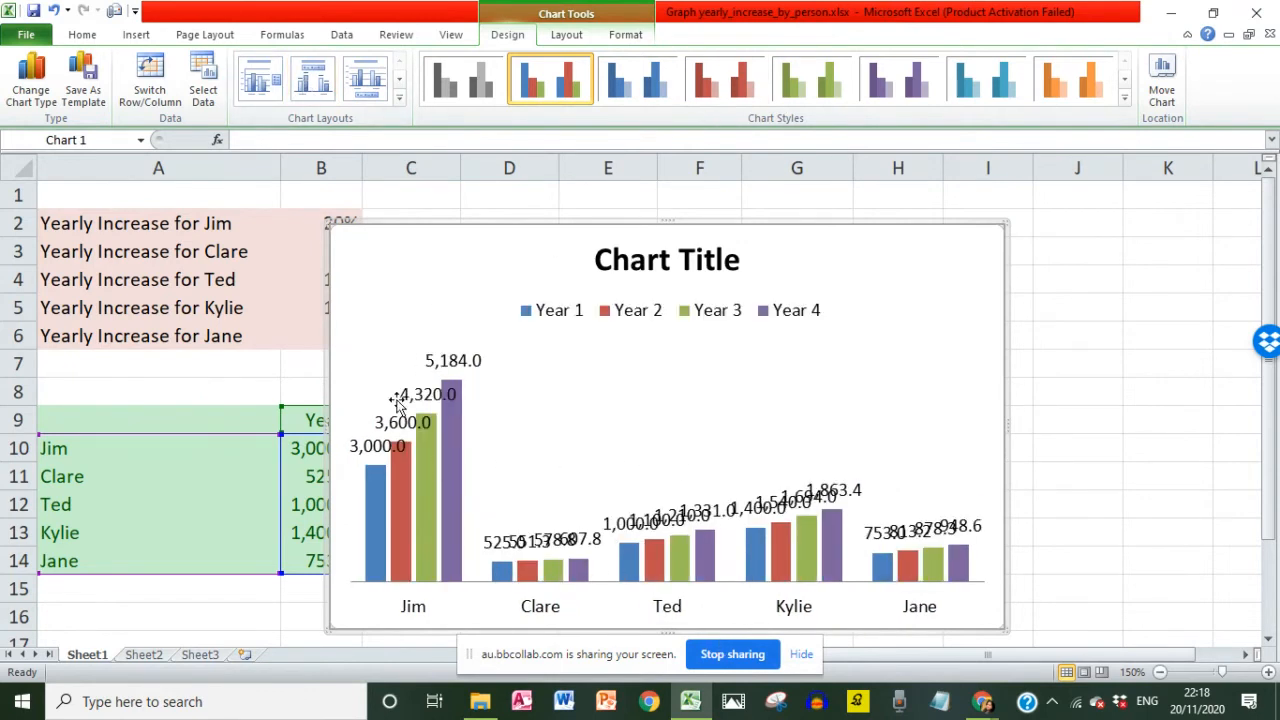
click(366, 80)
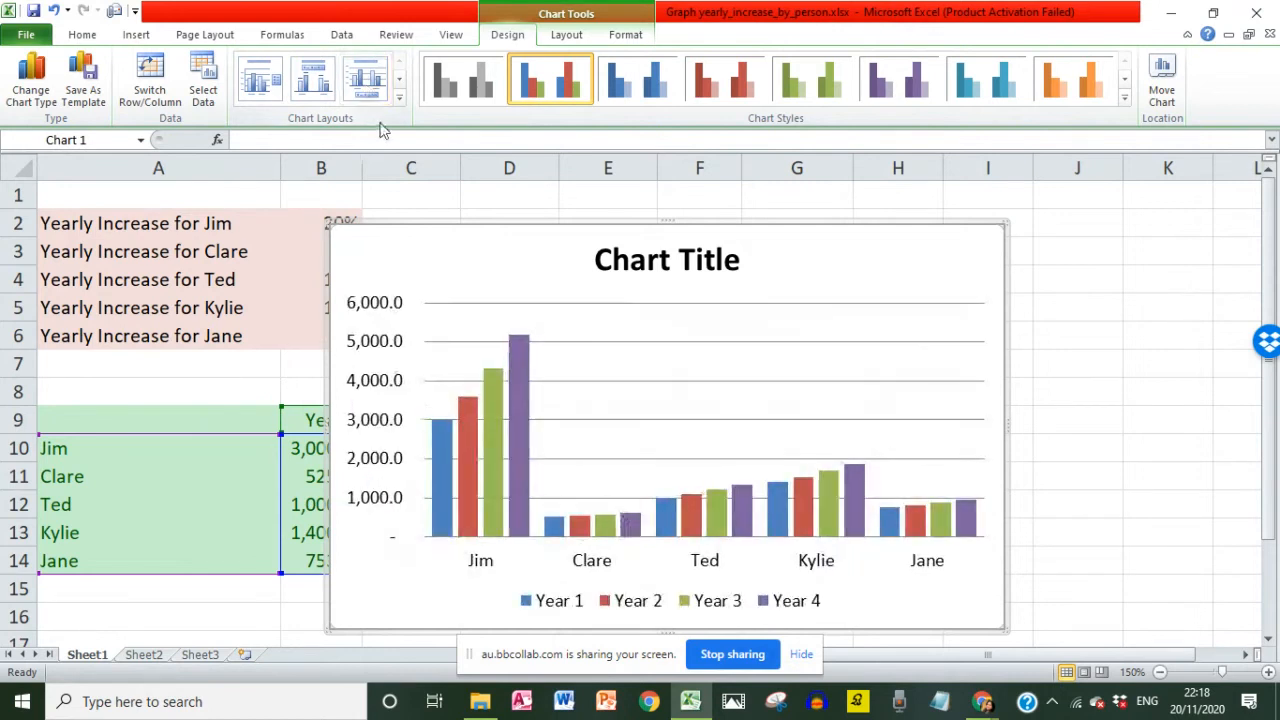
click(400, 98)
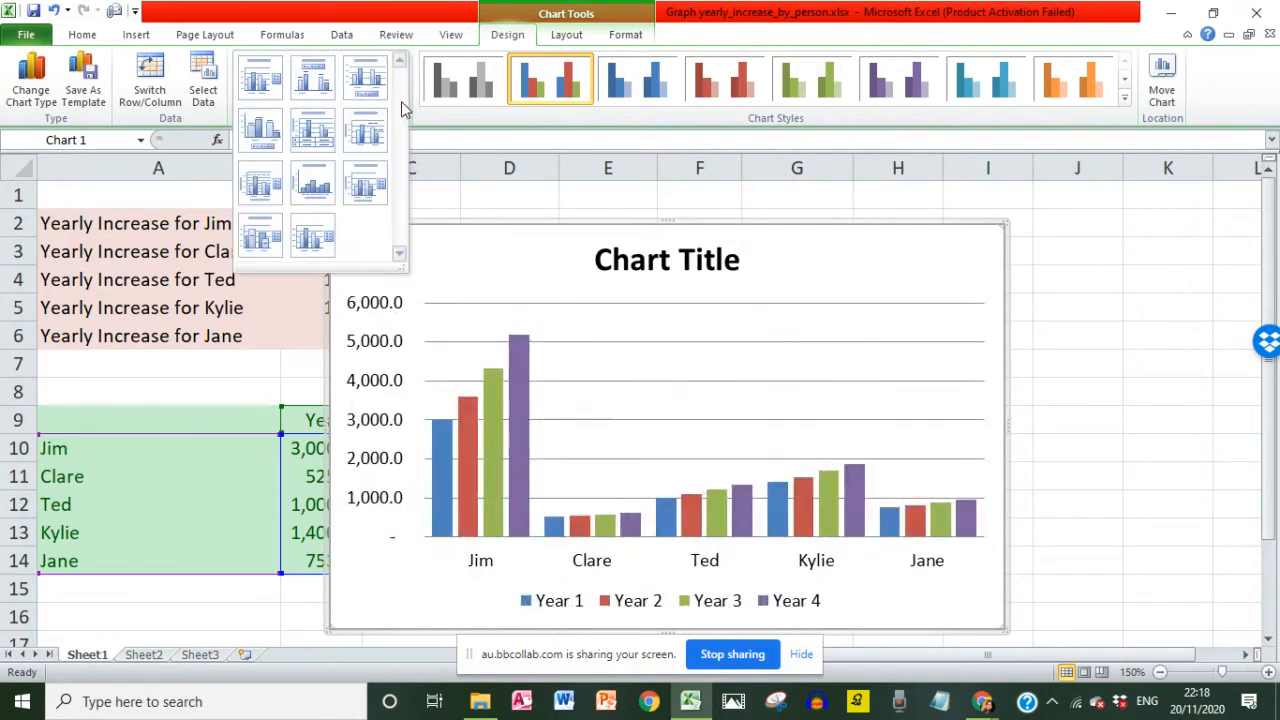
click(256, 182)
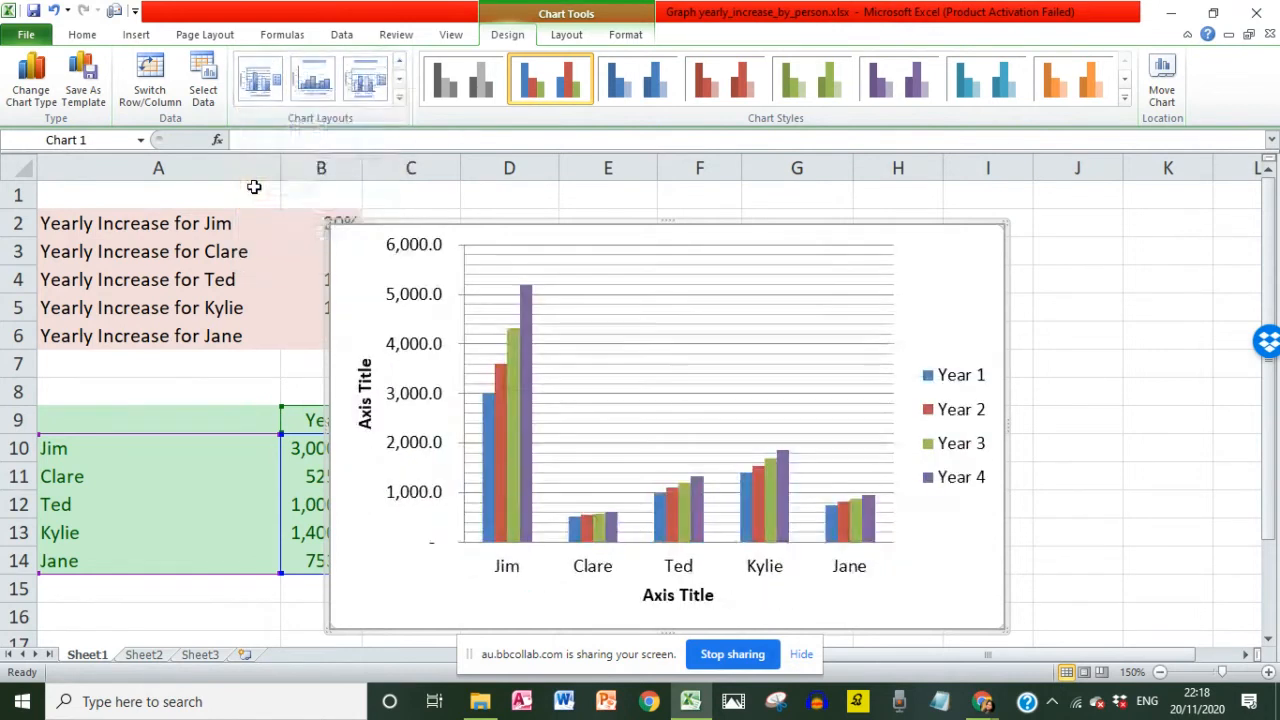
click(260, 80)
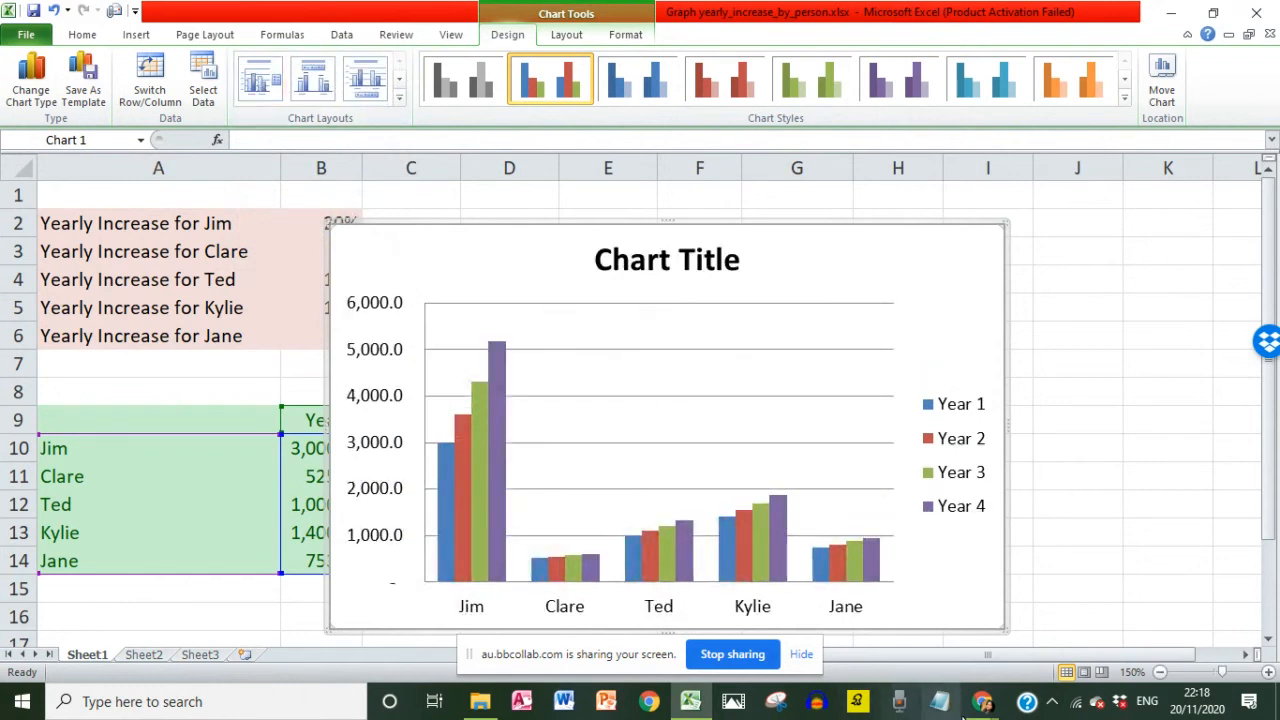
Return to the lab PDF in Chrome and read the page 3 instruction on which chart title to enter.
mouse_move(983, 710)
click(836, 597)
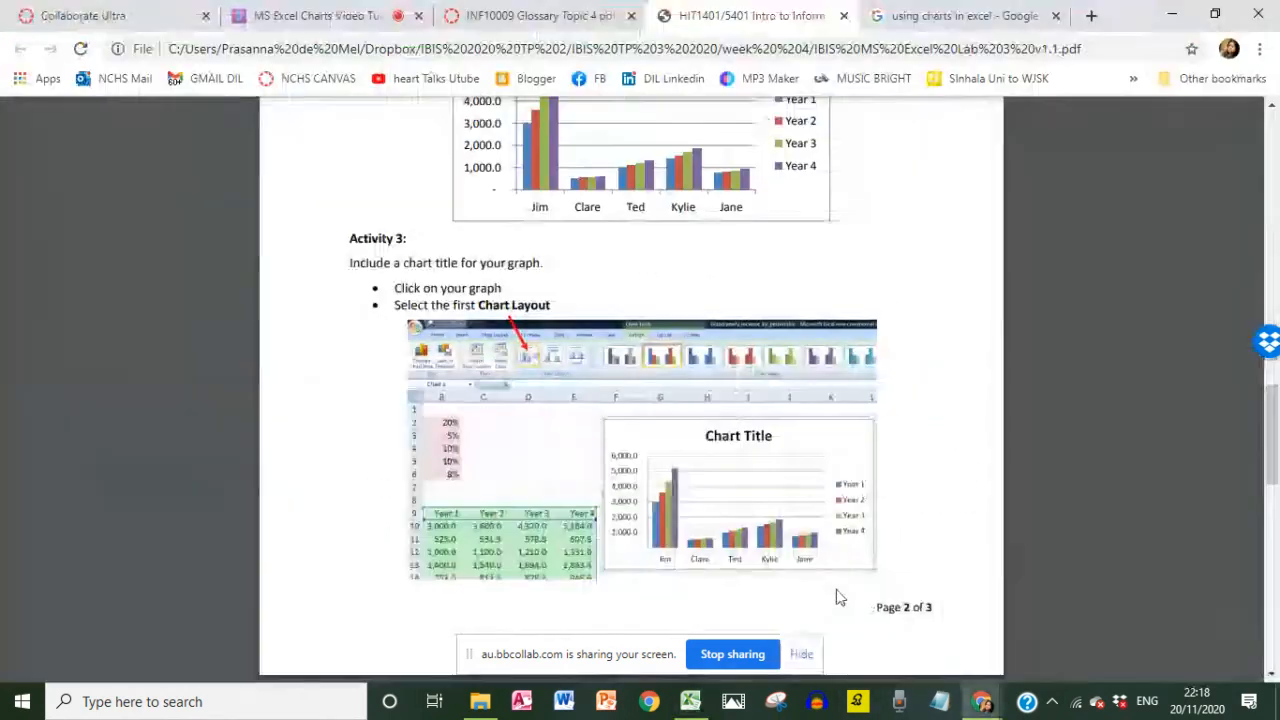
scroll(432, 375, down, 2)
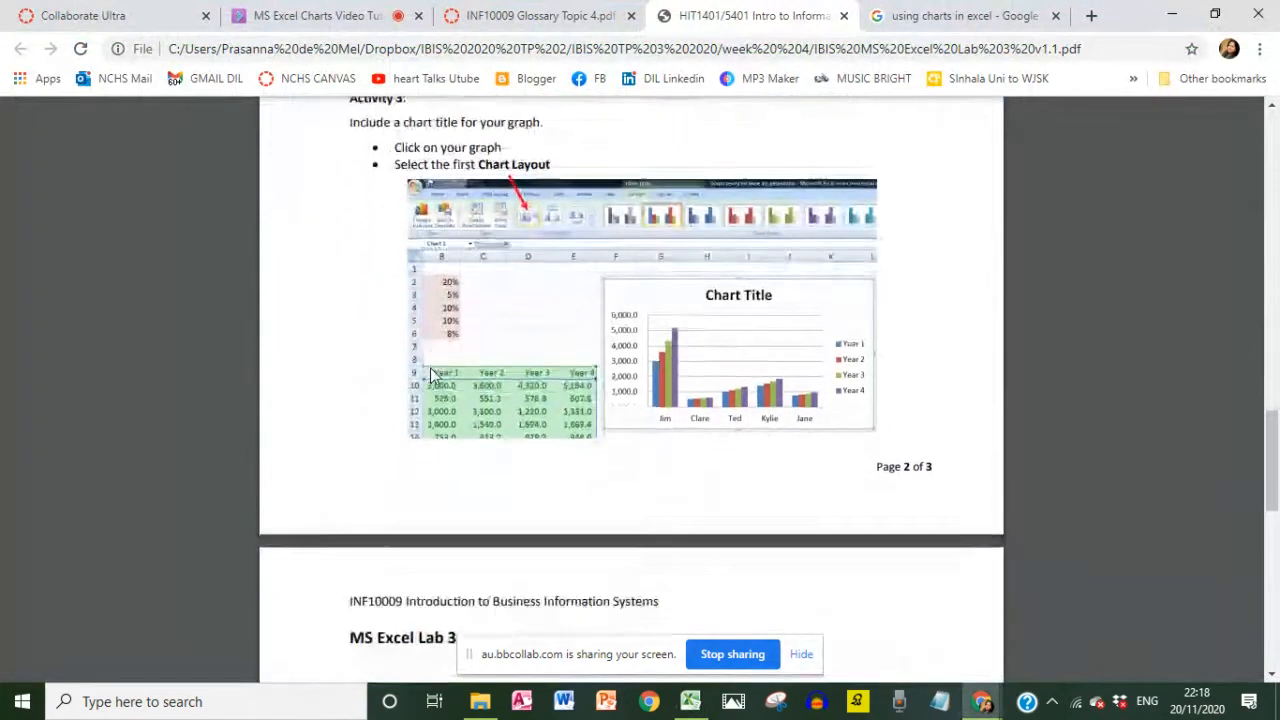
scroll(418, 338, up, 1)
scroll(418, 338, up, 1)
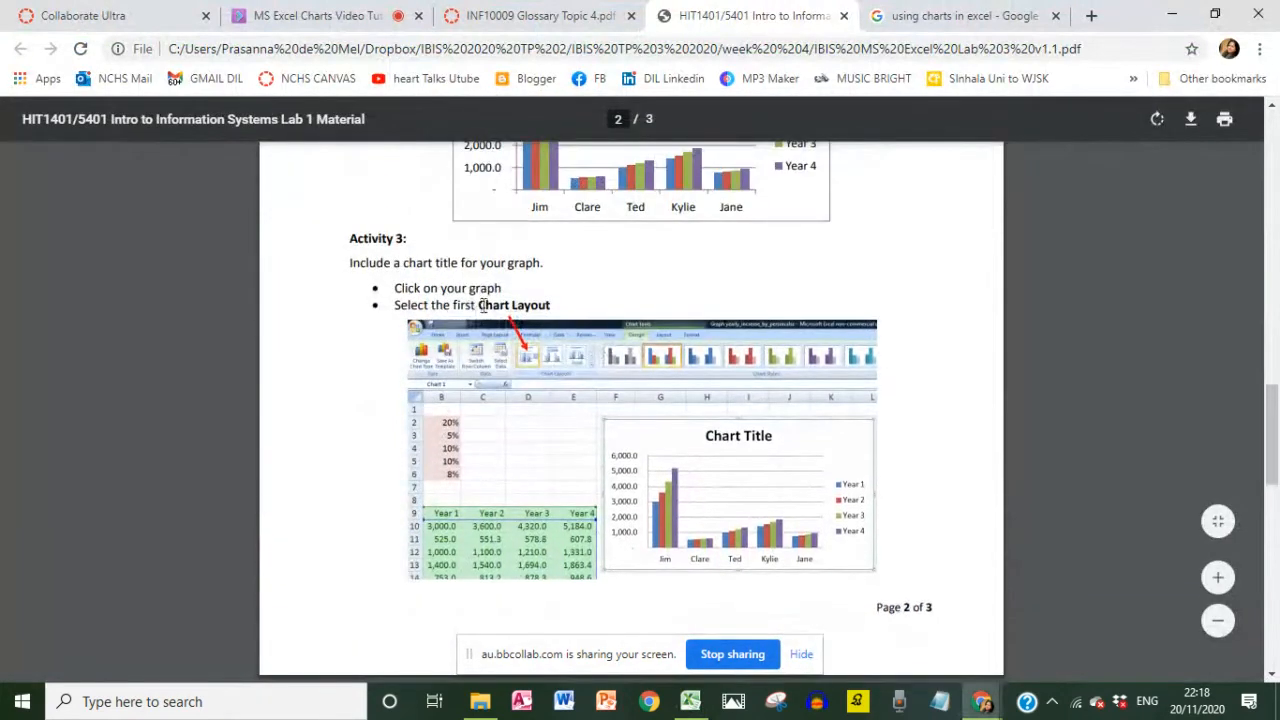
scroll(478, 372, down, 4)
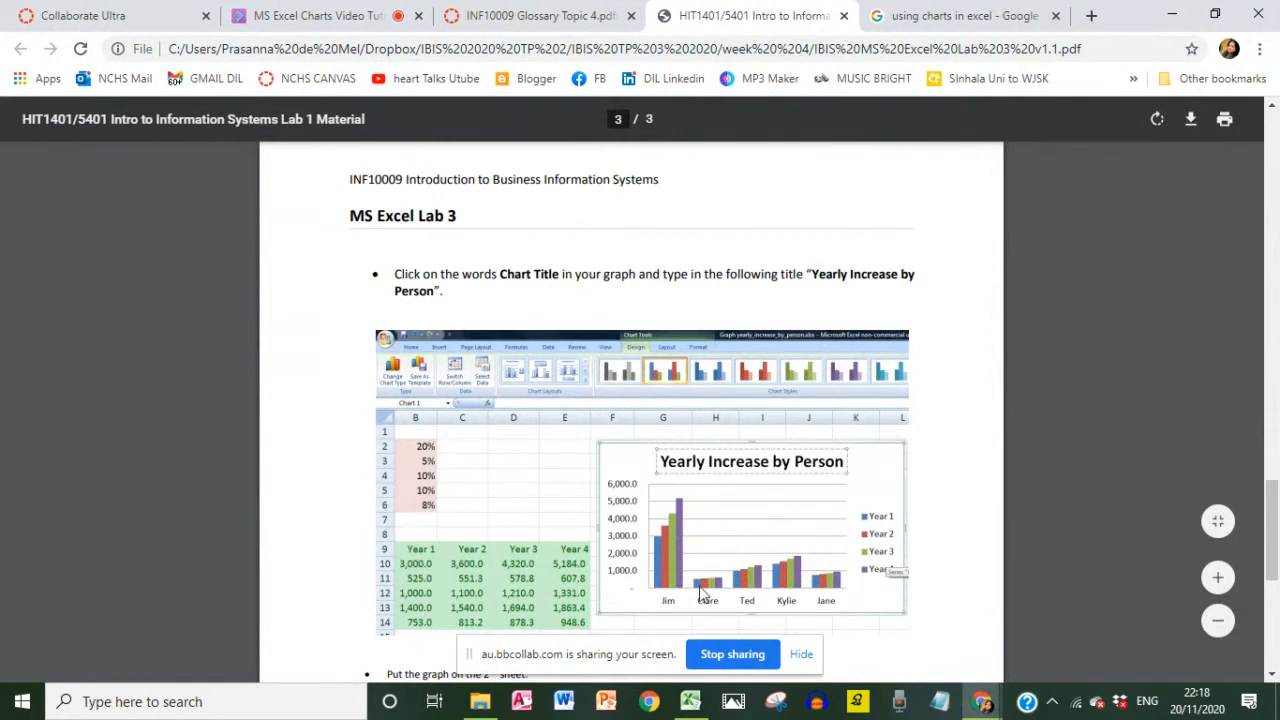
Switch to Excel and replace the chart's placeholder title with "Yearly Increase by Person".
click(690, 701)
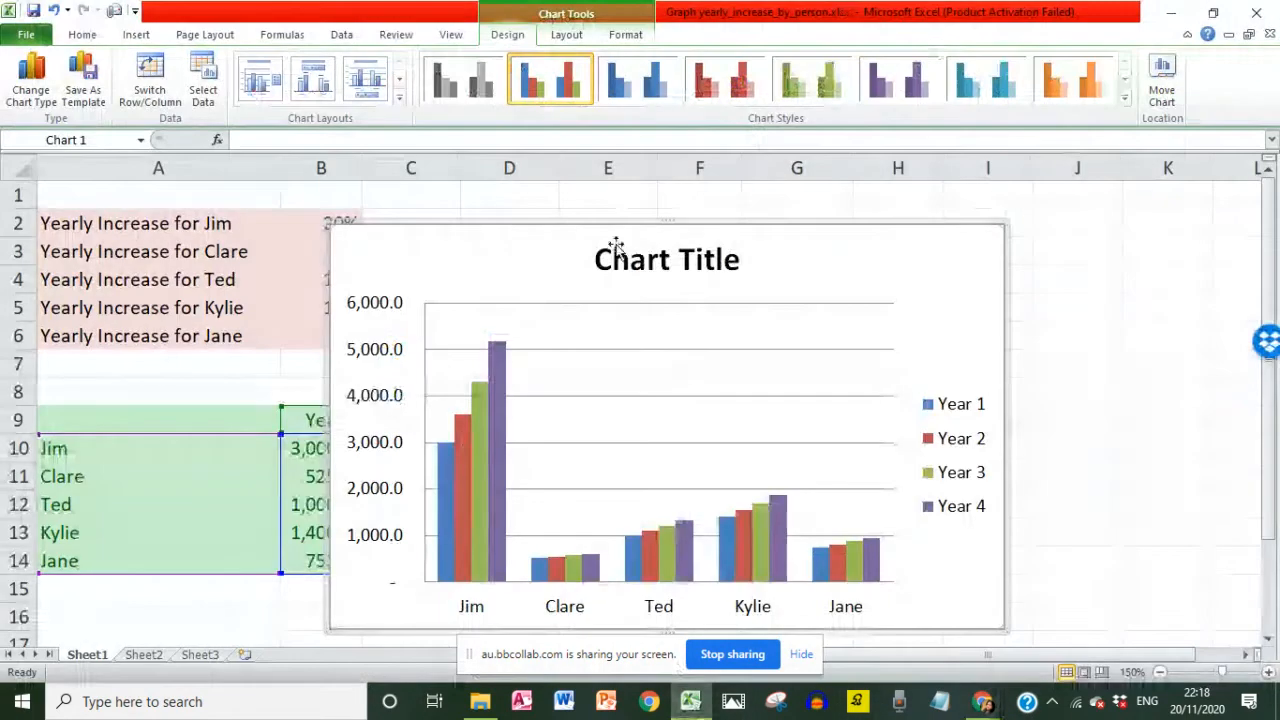
click(642, 256)
right_click(660, 258)
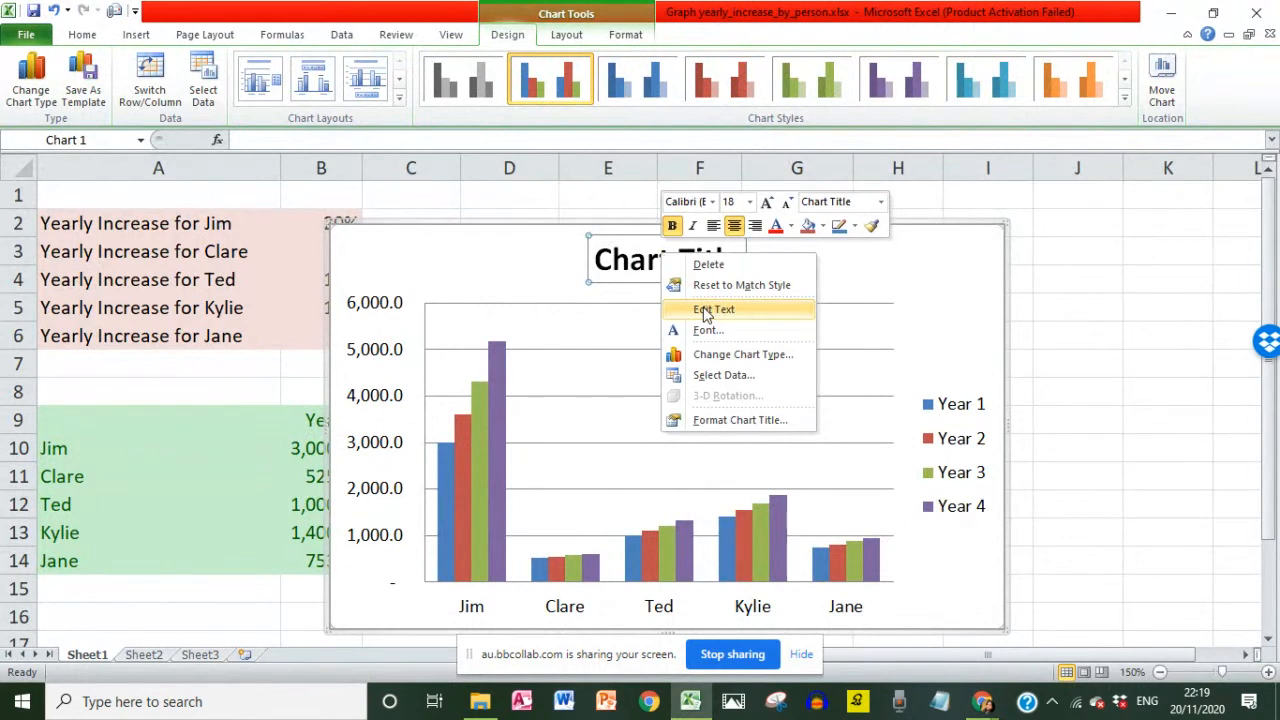
click(628, 245)
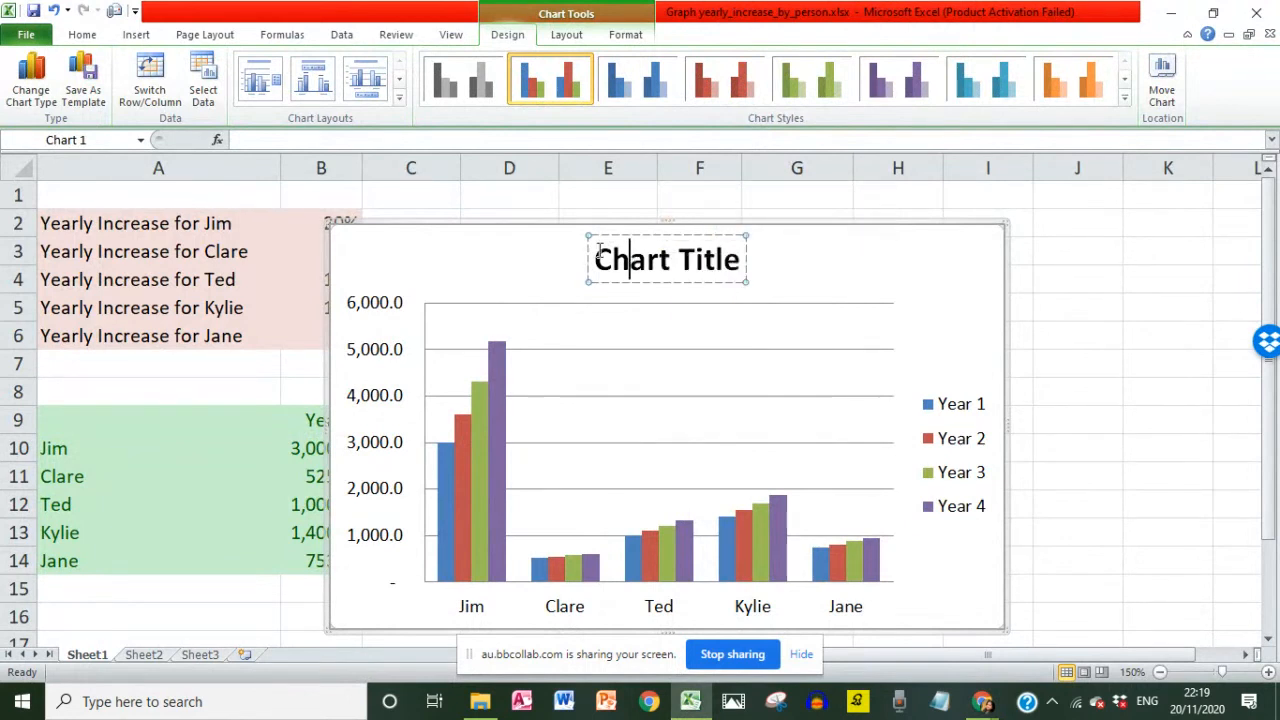
drag(598, 250, 748, 262)
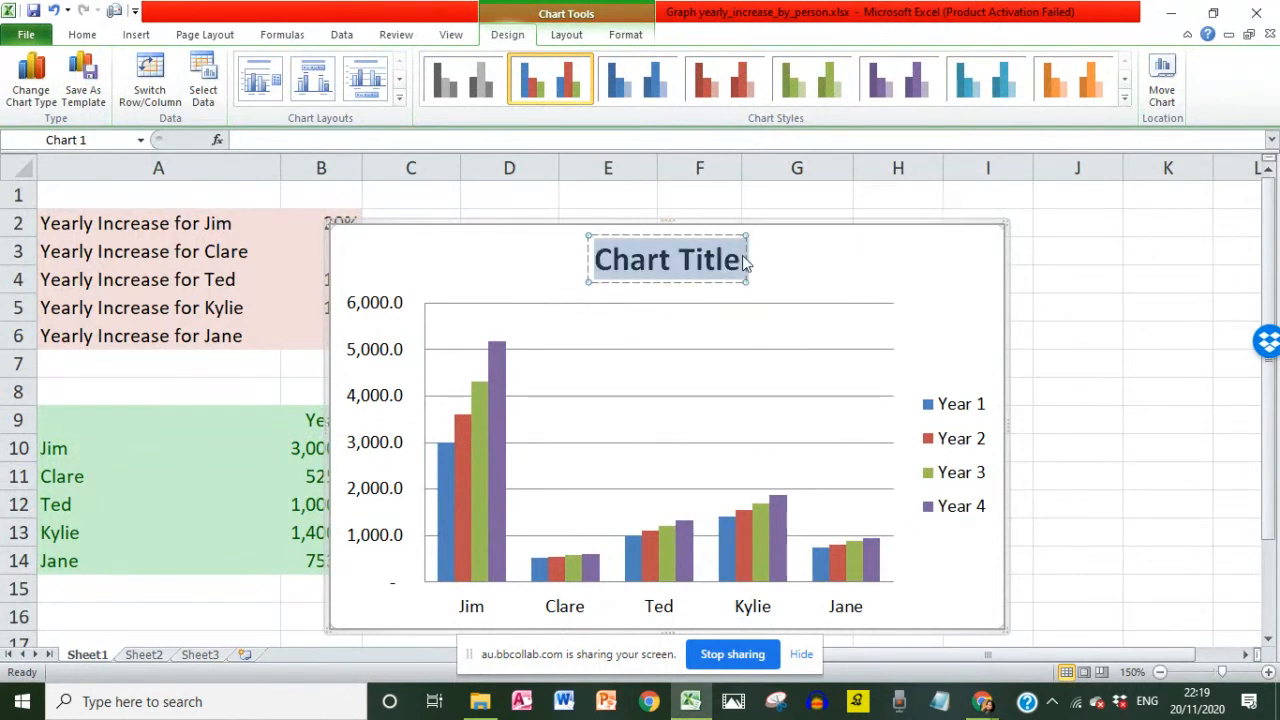
text(Yearly )
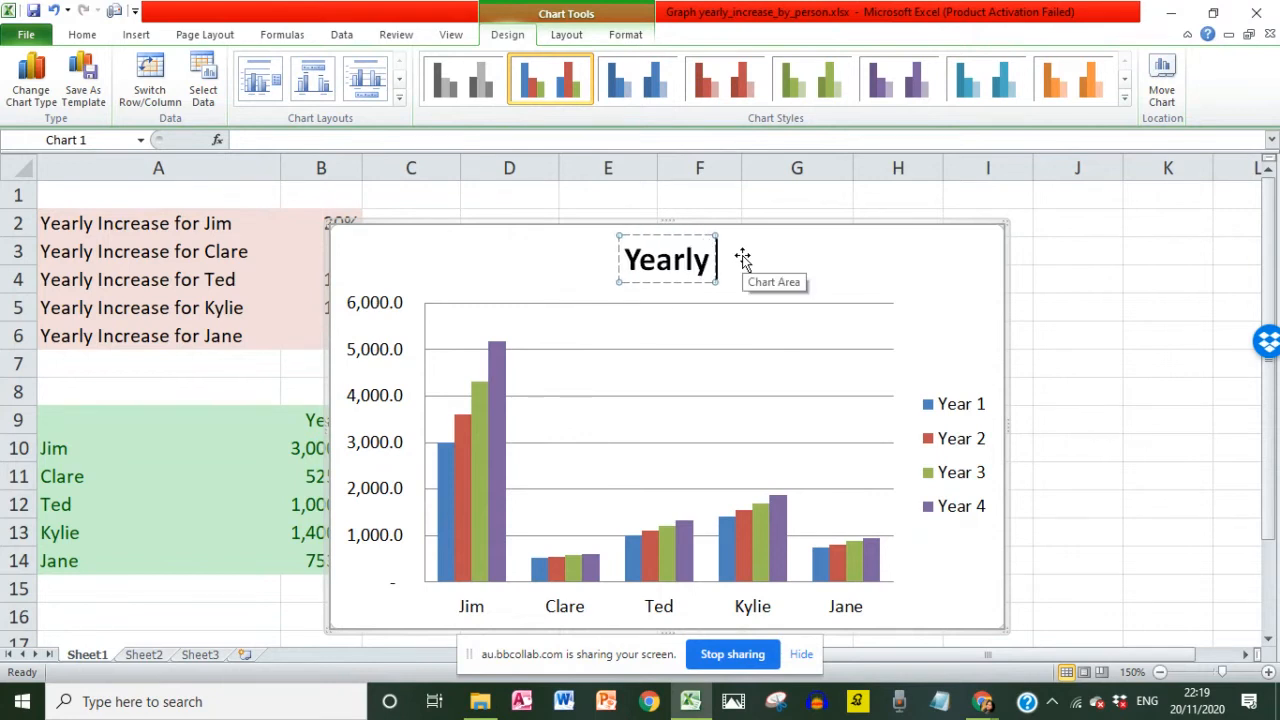
text(Ic)
key(BackSpace)
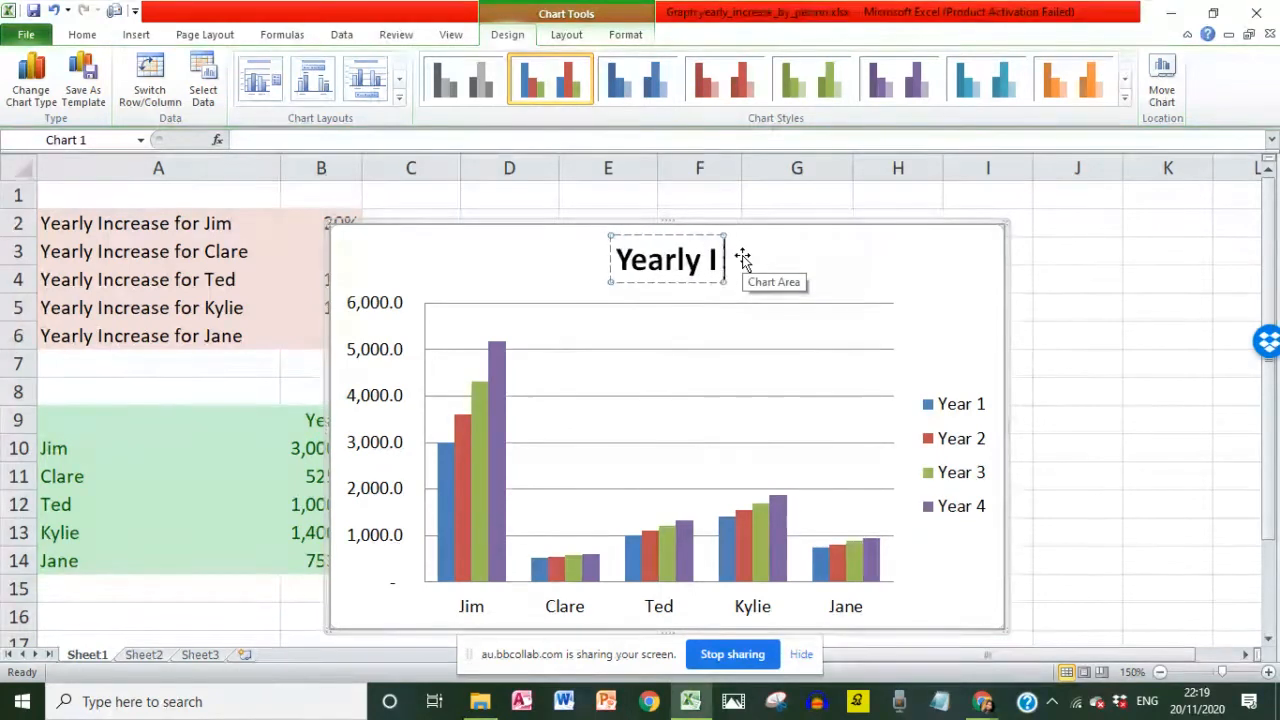
text(ncrease )
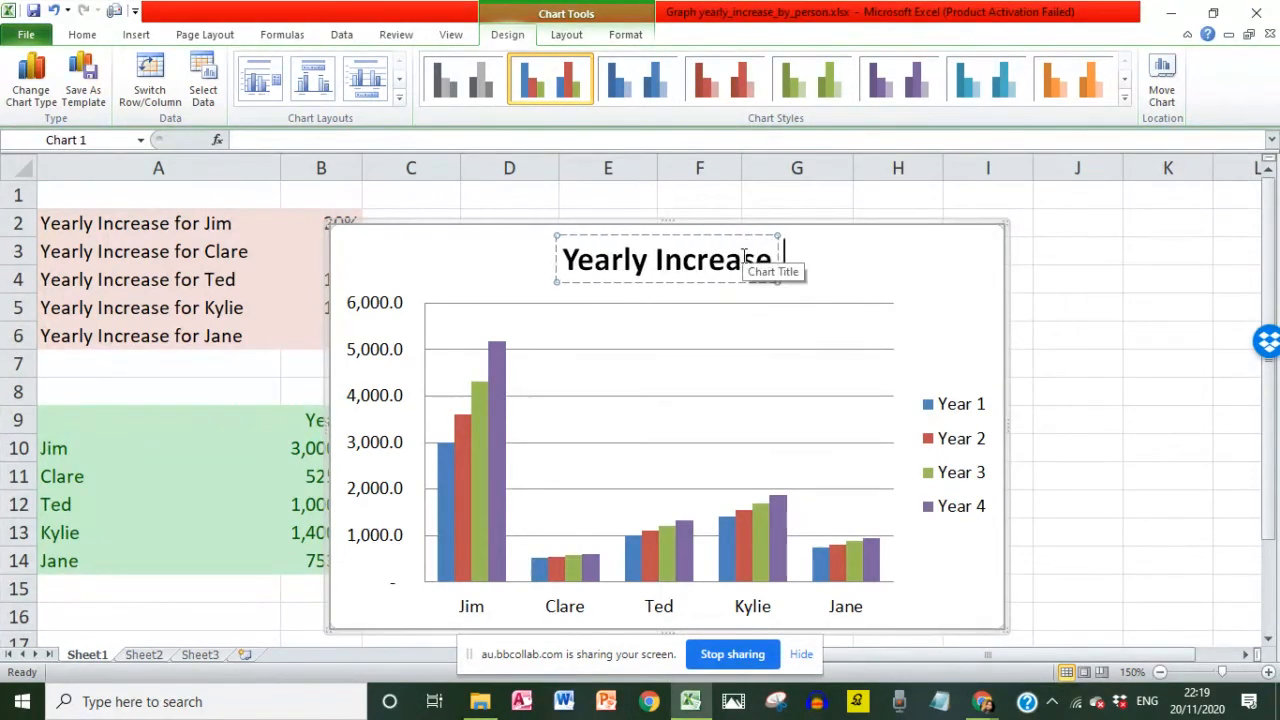
text(by Person)
key(Return)
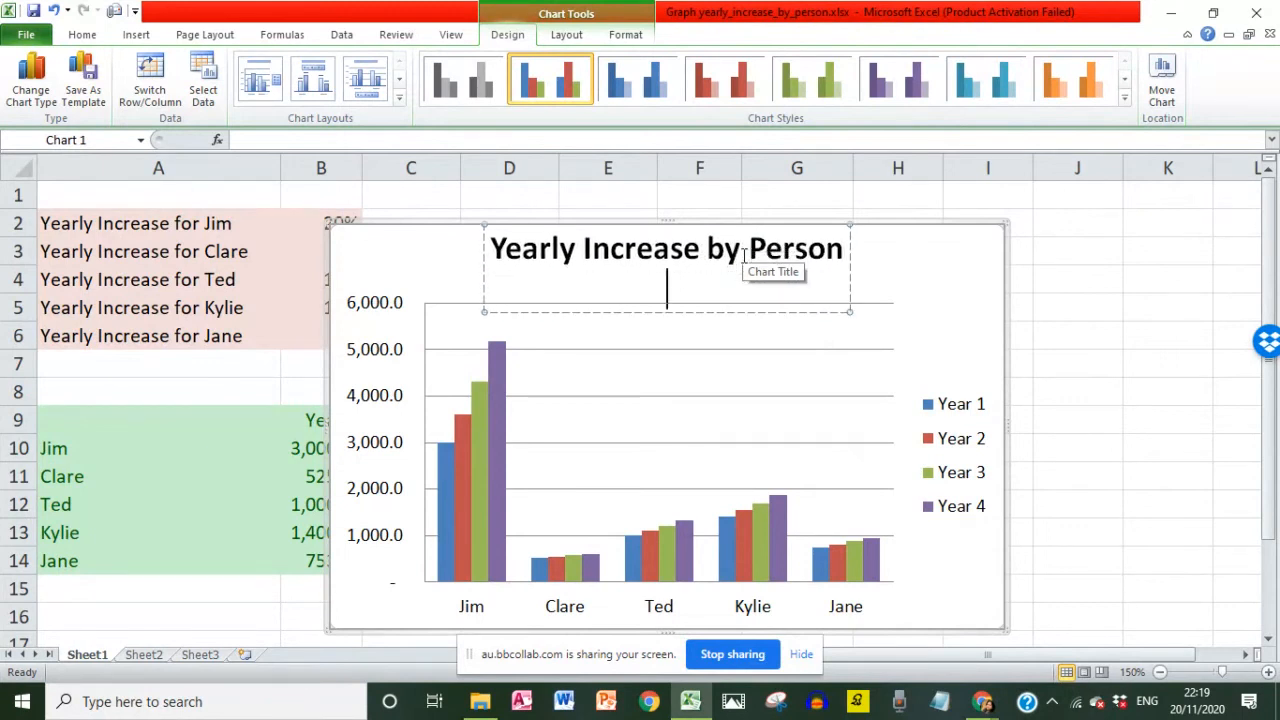
key(BackSpace)
key(Escape)
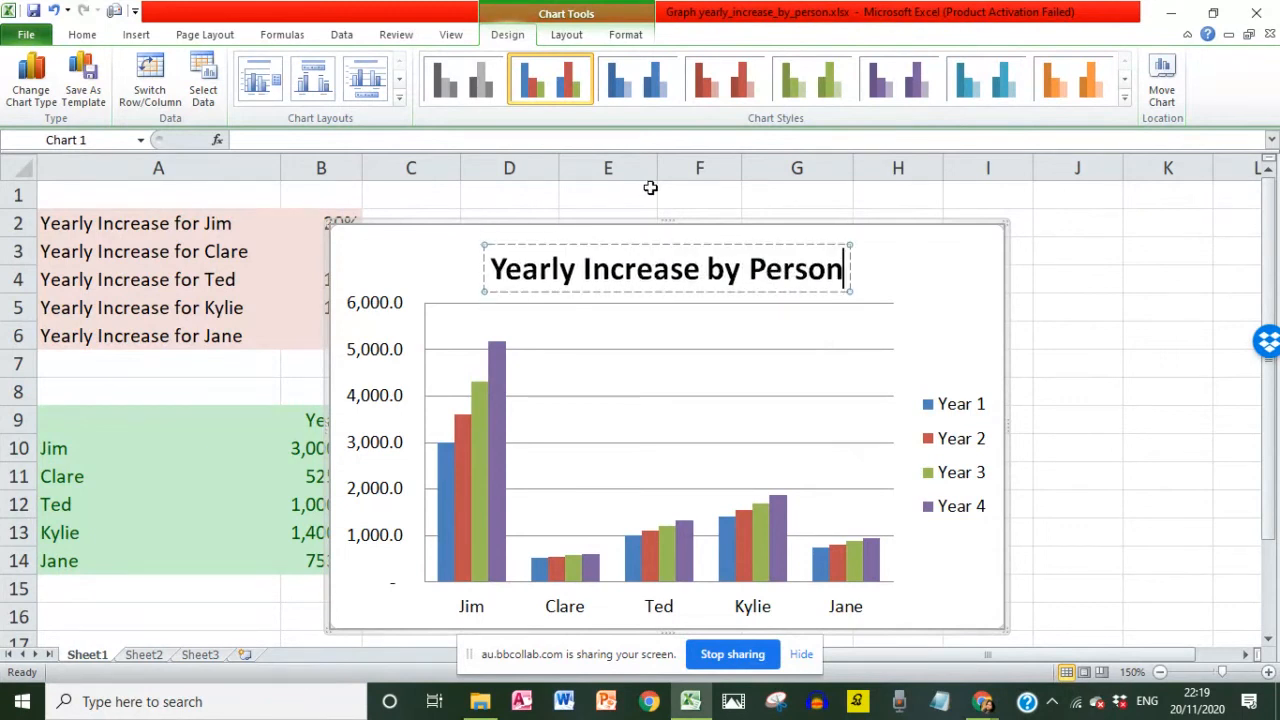
click(948, 277)
Go back to the lab PDF in Chrome and read the remaining Activity 3 tasks about the second sheet, enlarging the page.
key(alt+Tab)
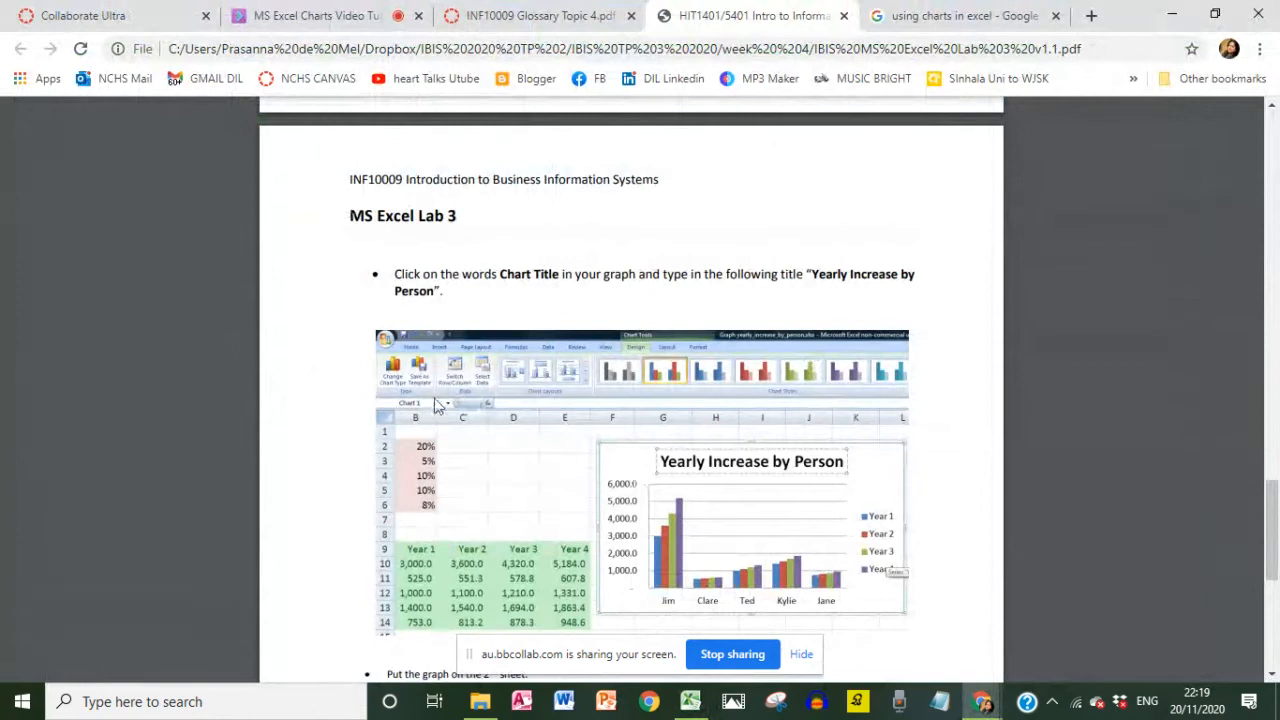
scroll(554, 397, down, 5)
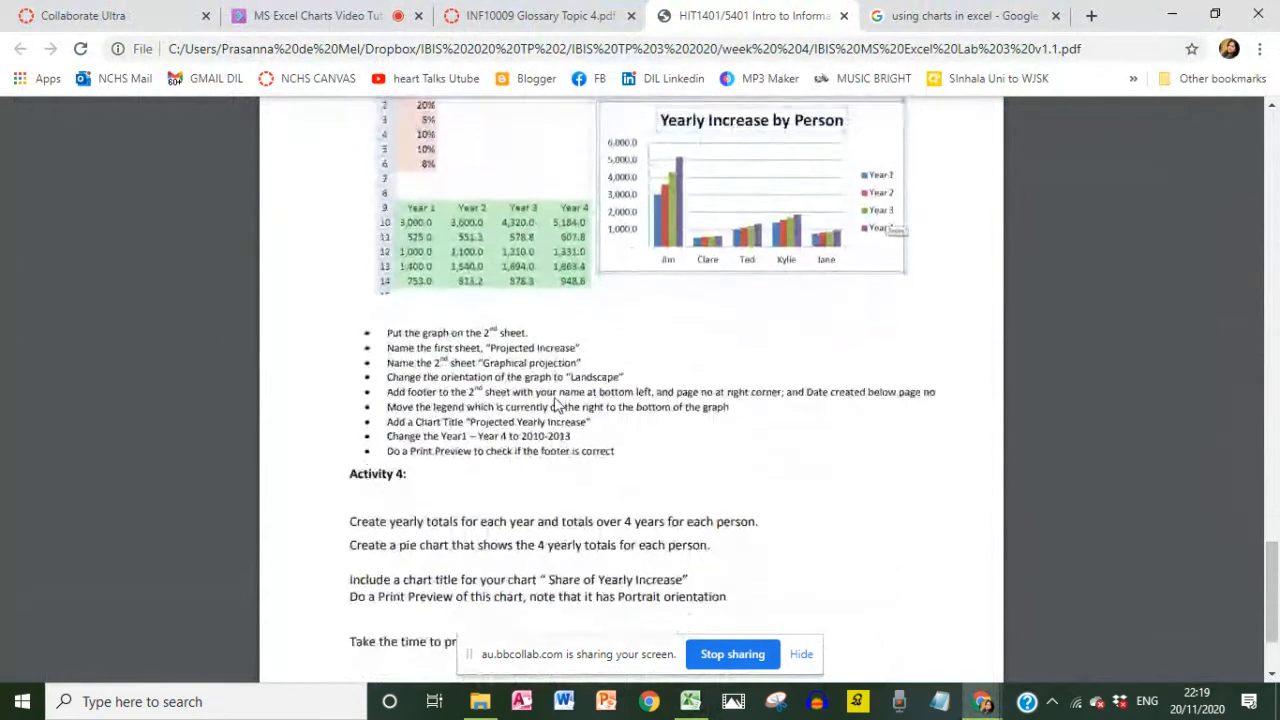
drag(444, 299, 560, 298)
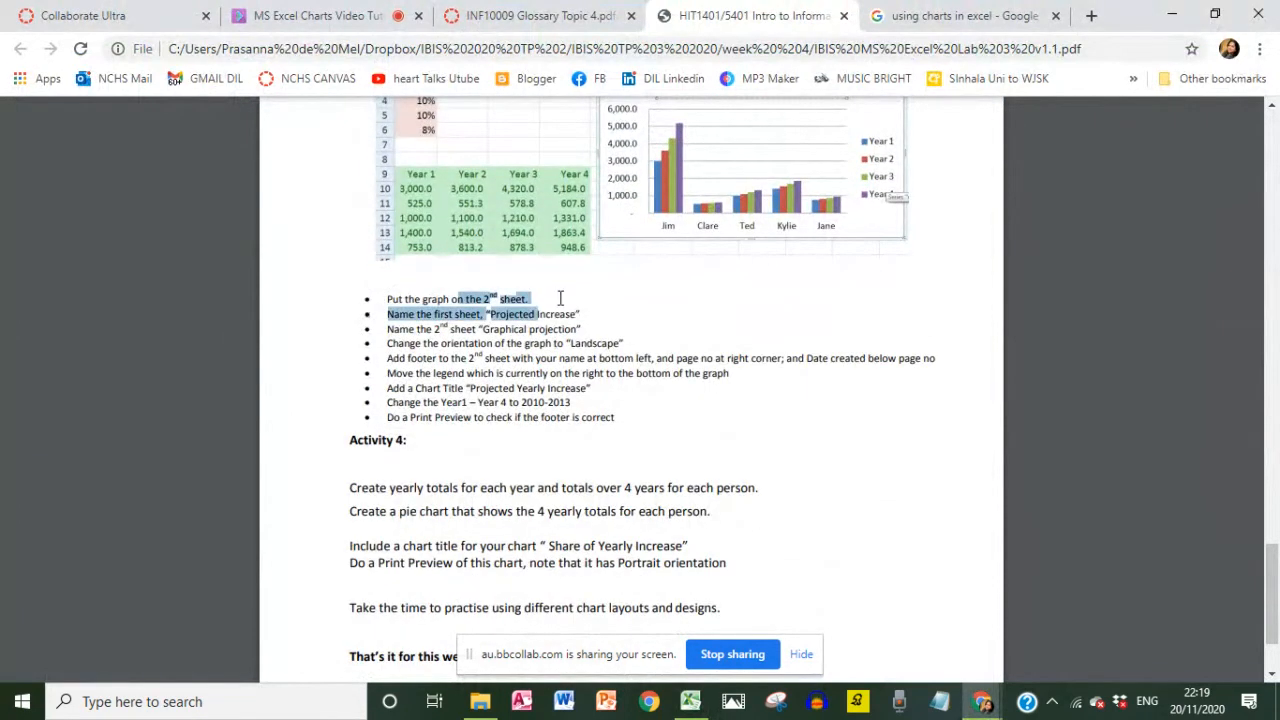
click(575, 390)
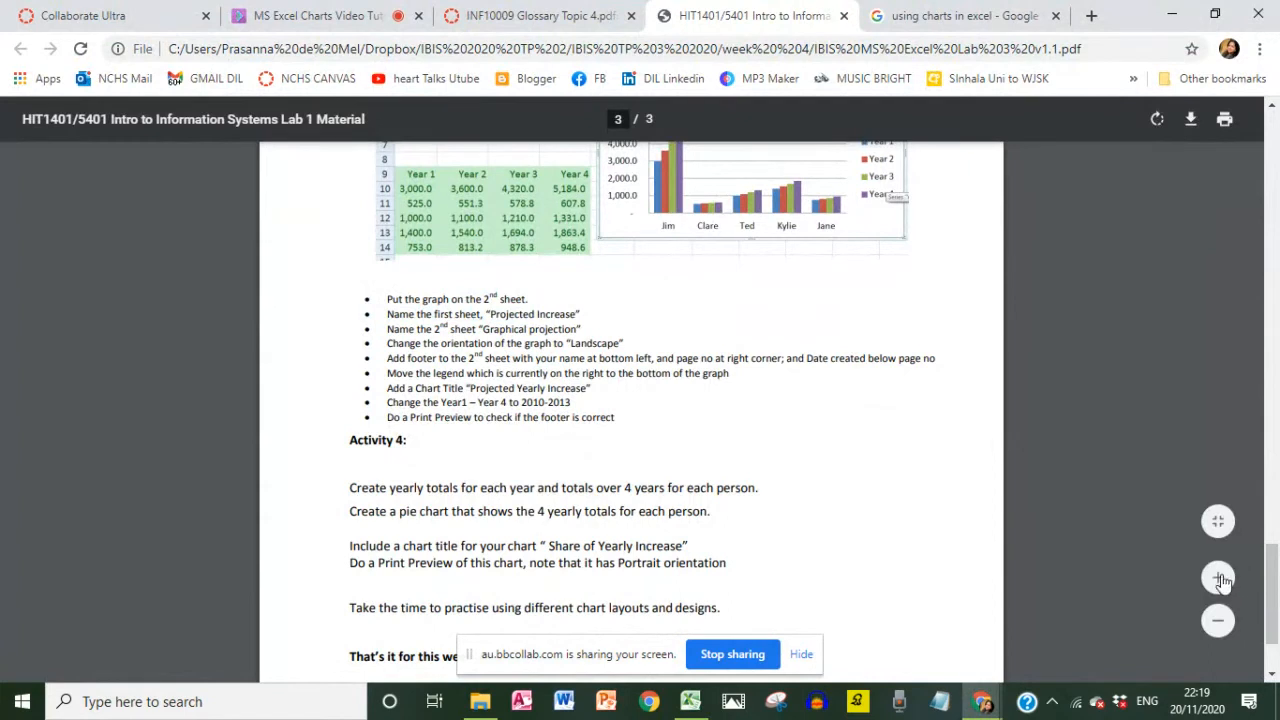
click(1219, 578)
click(1219, 578)
Switch to Excel and move the chart from Sheet1 to cell C3 of Sheet2 by cutting and pasting it with the destination theme.
key(alt+Tab)
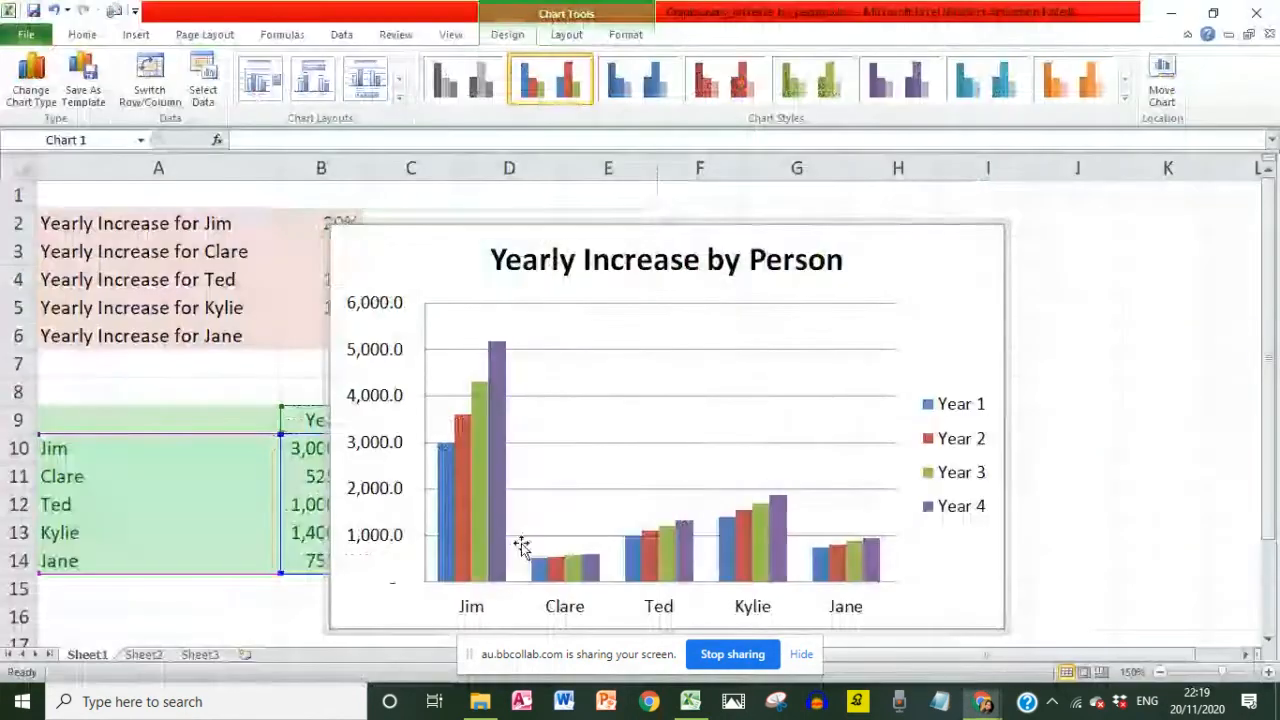
right_click(392, 235)
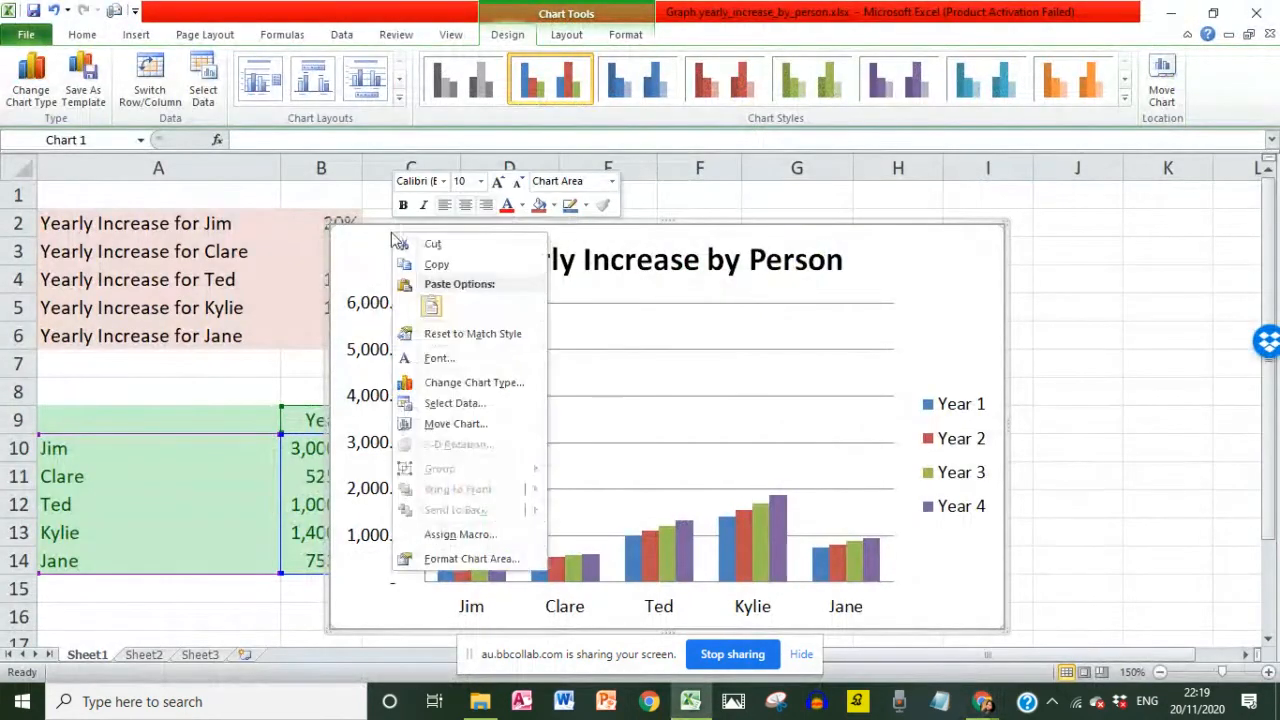
click(436, 245)
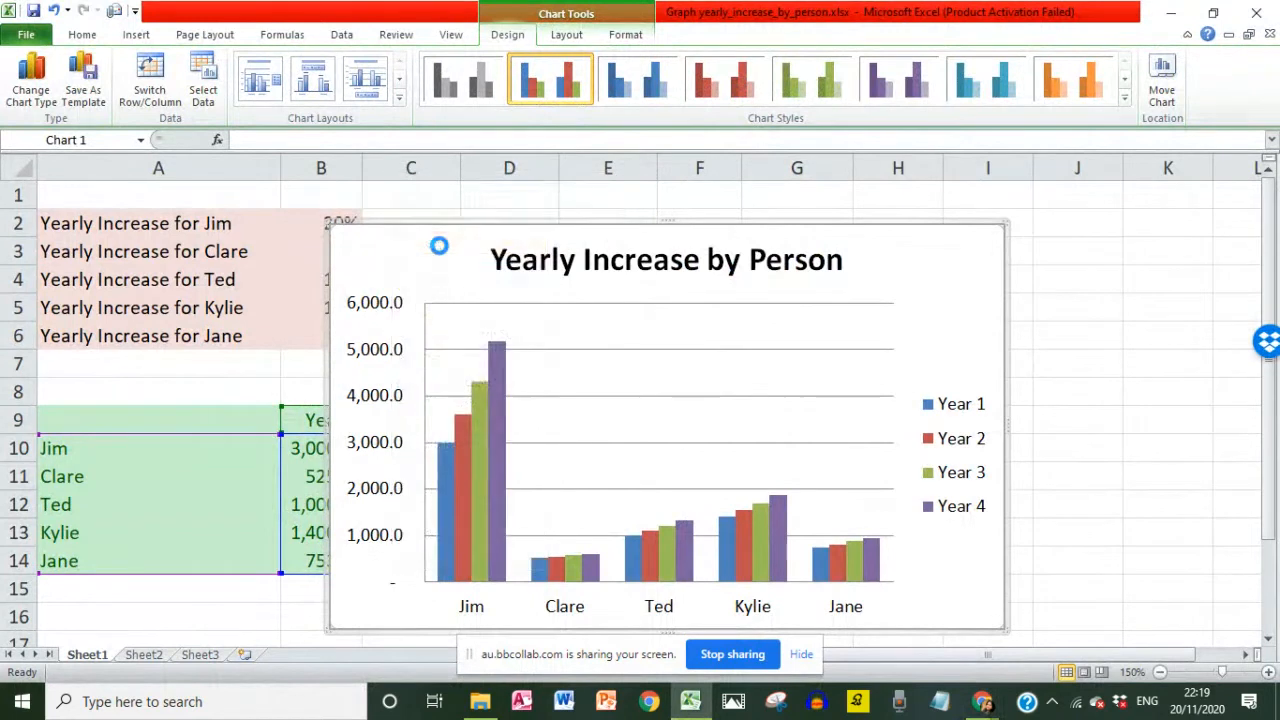
click(143, 655)
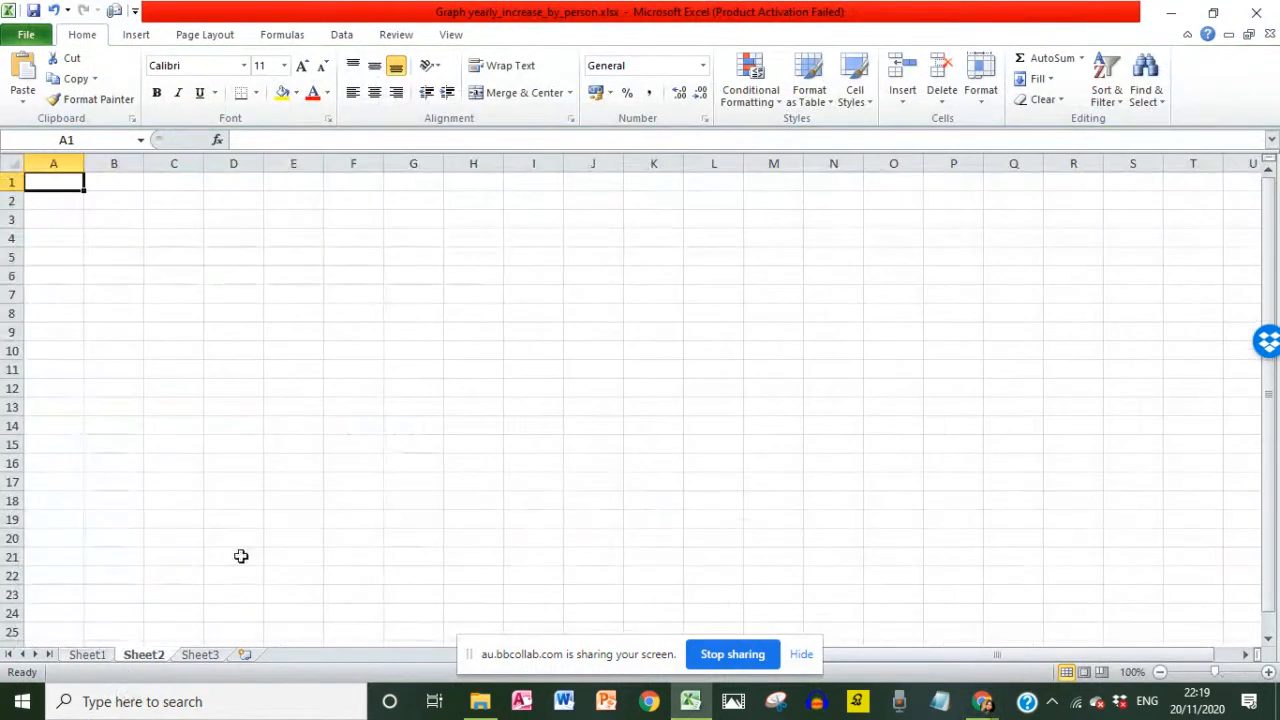
click(152, 224)
right_click(150, 222)
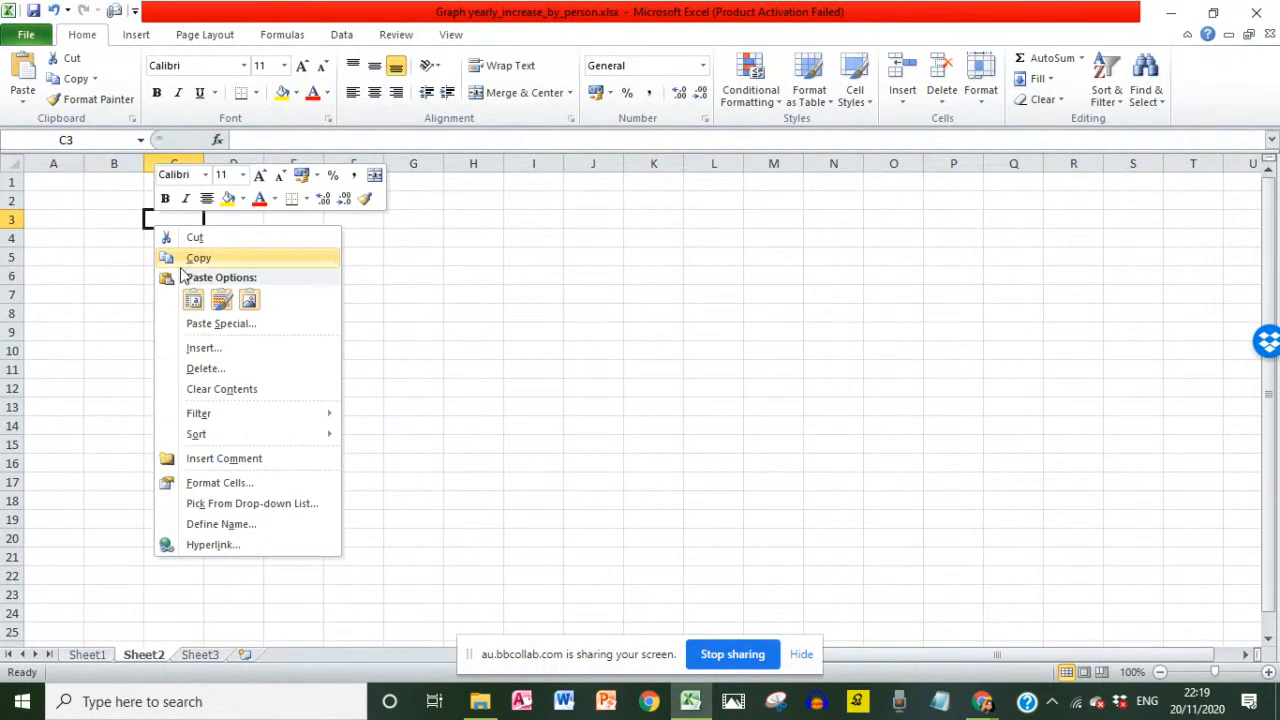
click(193, 303)
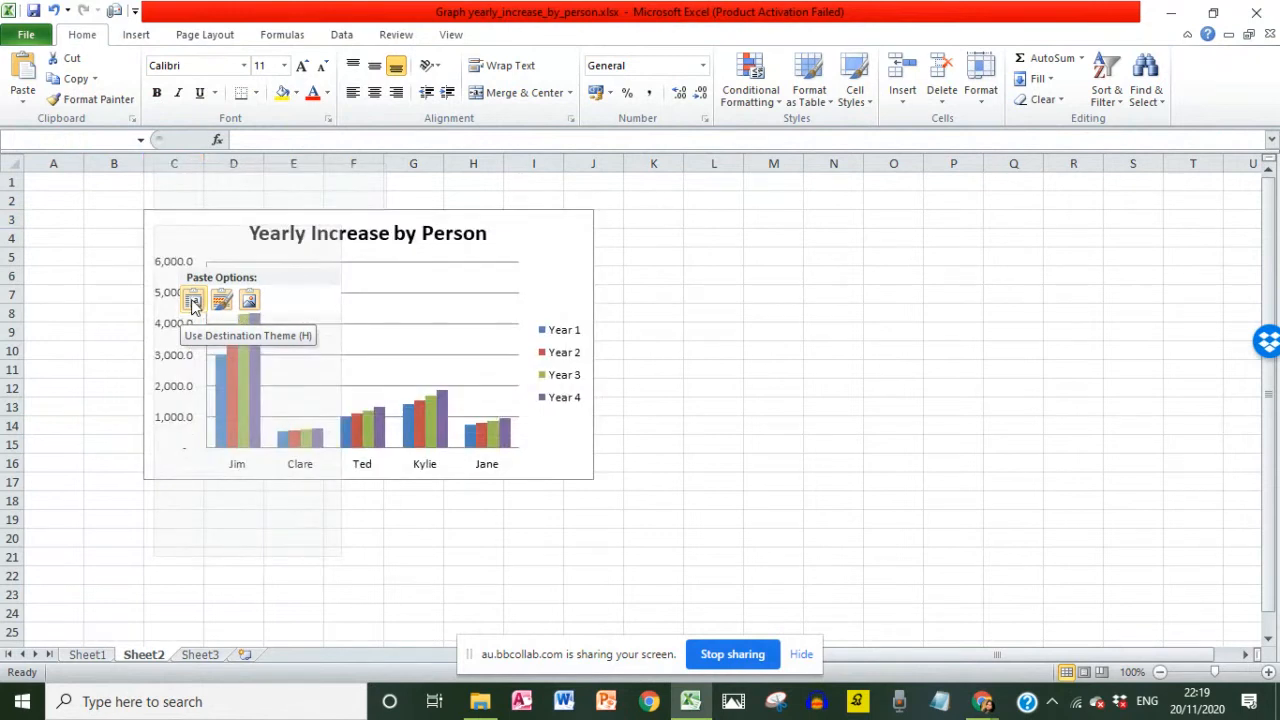
click(796, 478)
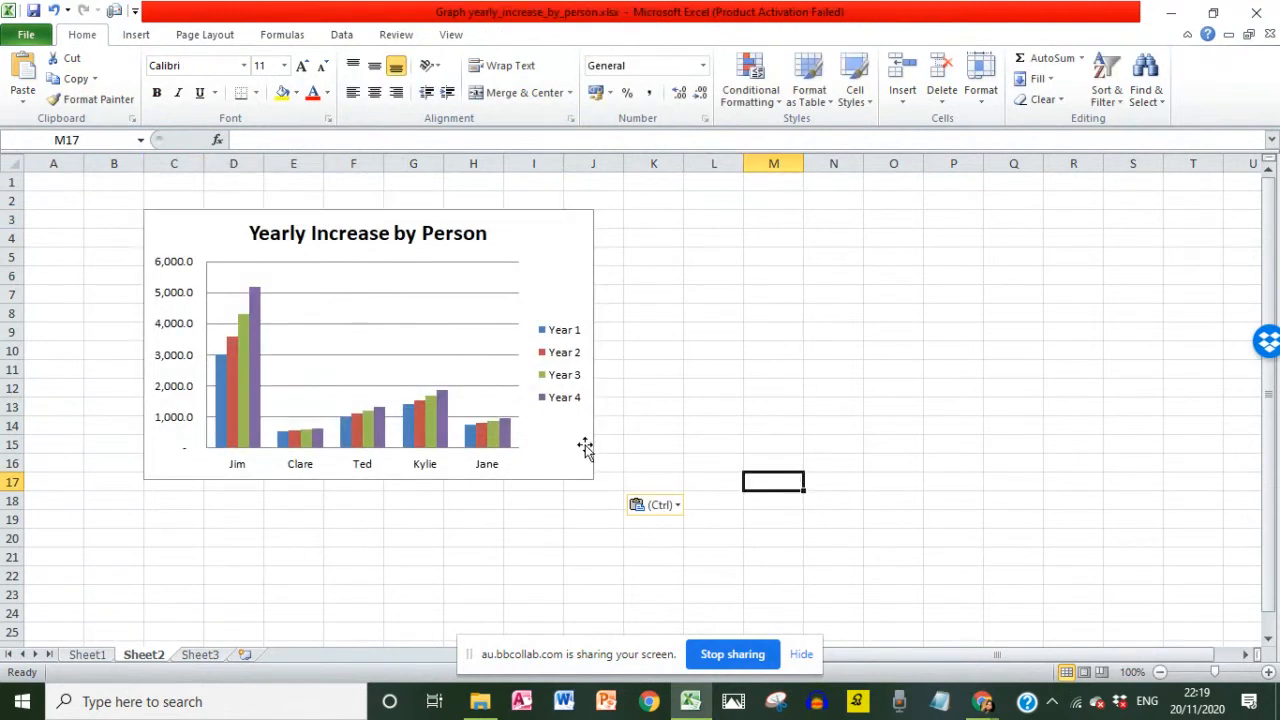
Enlarge the chart on Sheet2 so that it spans from cell C3 to about cell L20.
click(589, 479)
drag(595, 481, 727, 551)
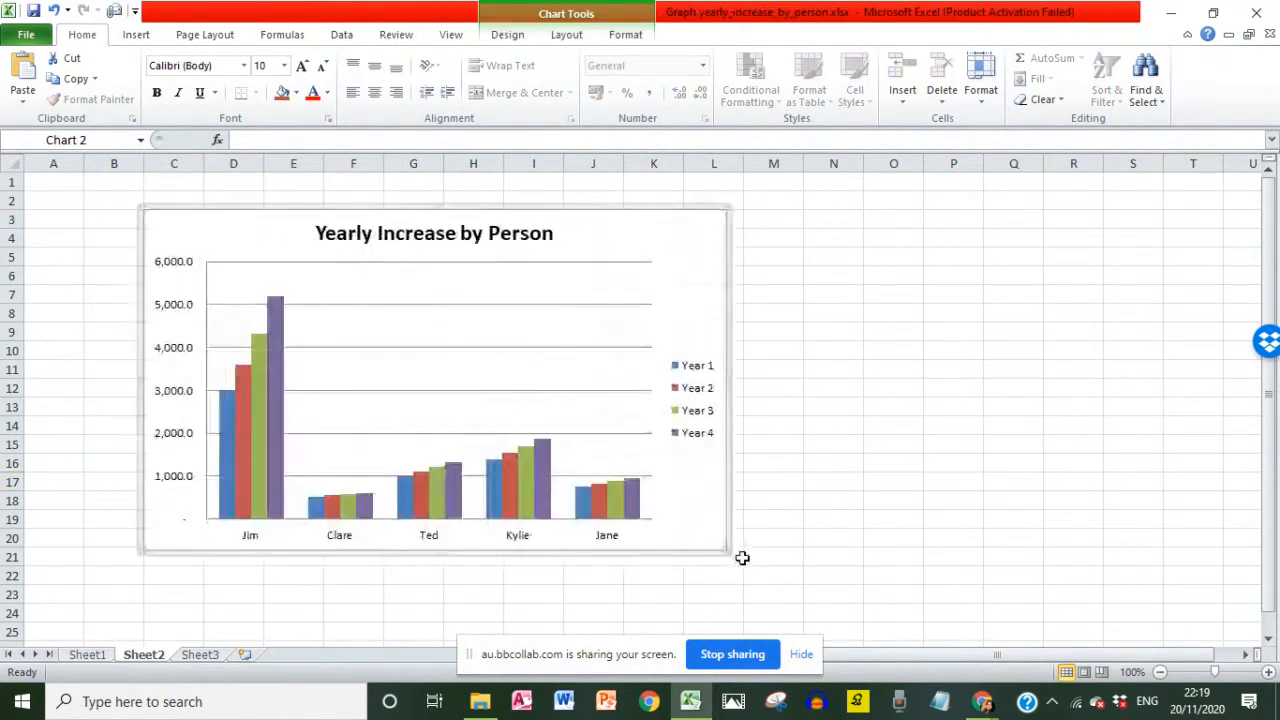
click(880, 478)
Copy "Projected Increase" from the lab PDF in Chrome and, back in Excel, rename Sheet1 to it.
key(alt+Tab)
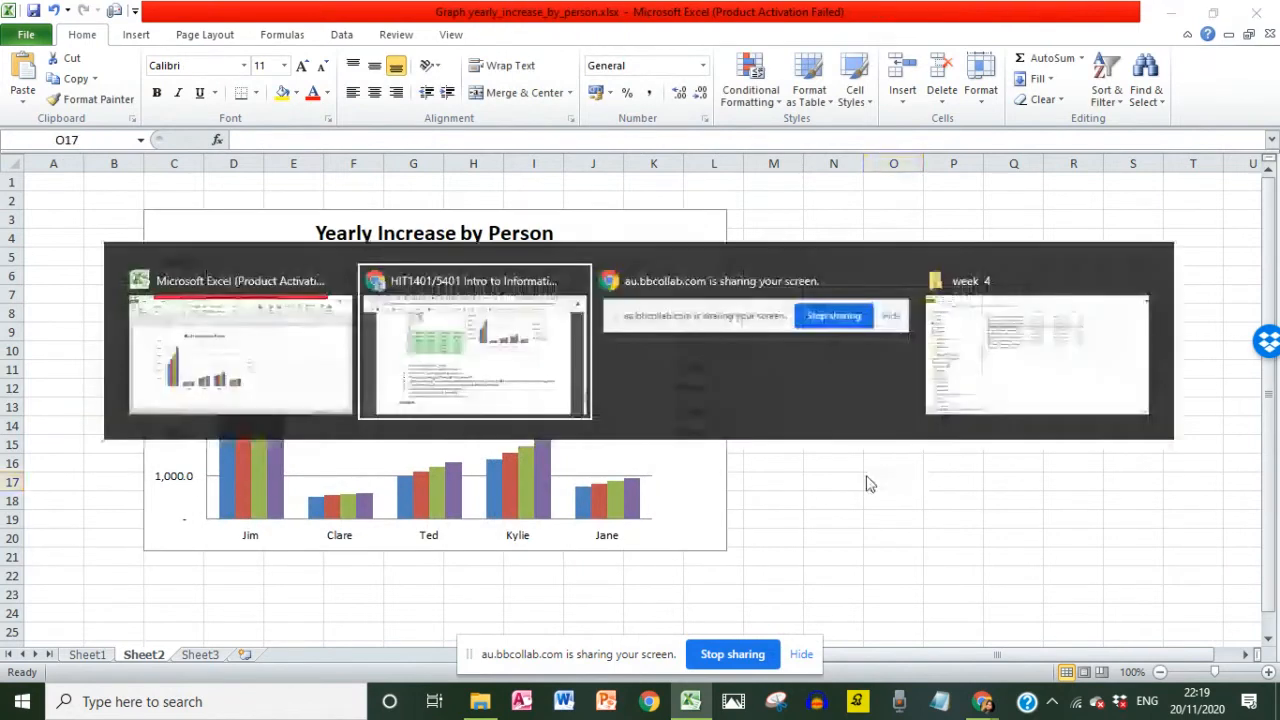
drag(252, 426, 418, 426)
click(560, 433)
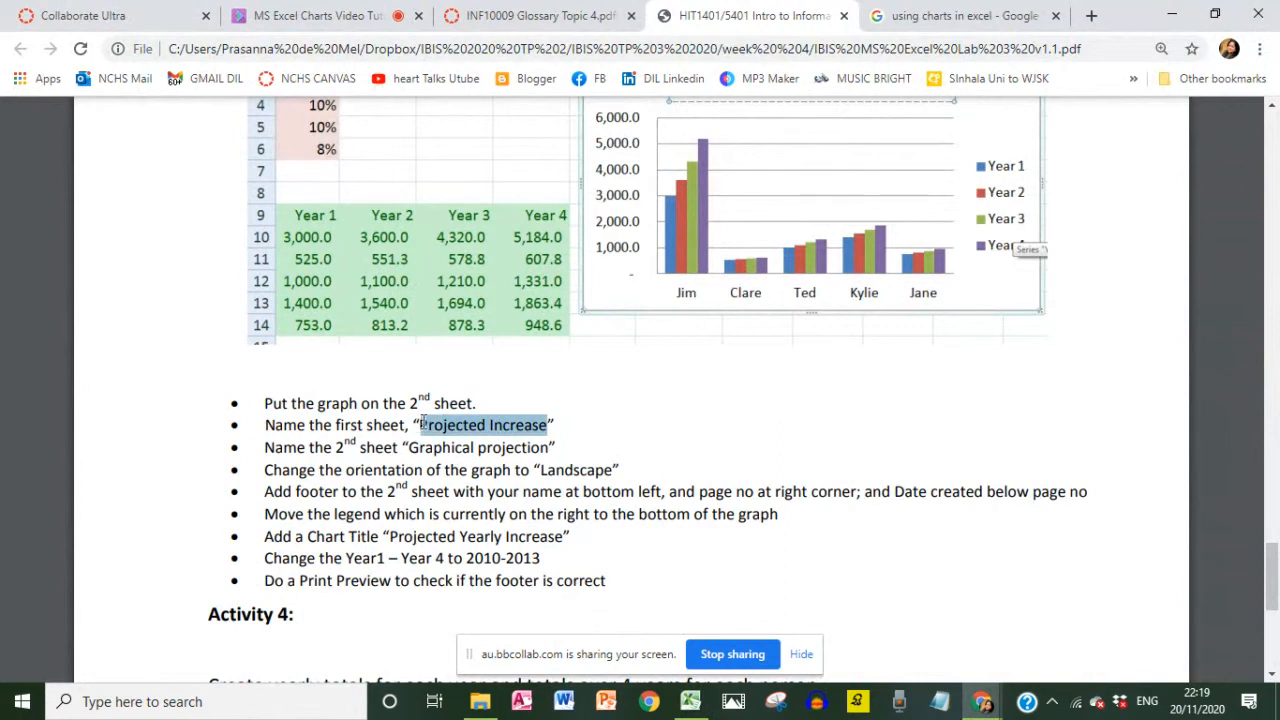
key(alt+Tab)
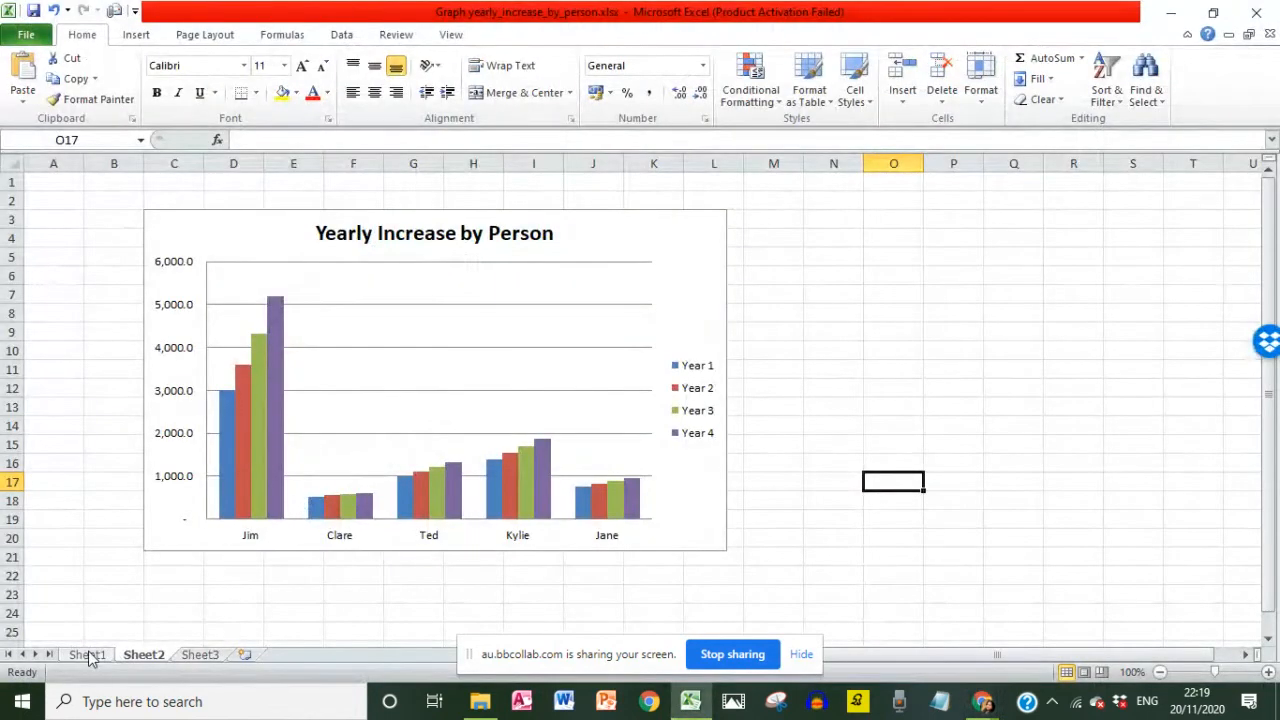
click(88, 655)
right_click(88, 655)
click(146, 487)
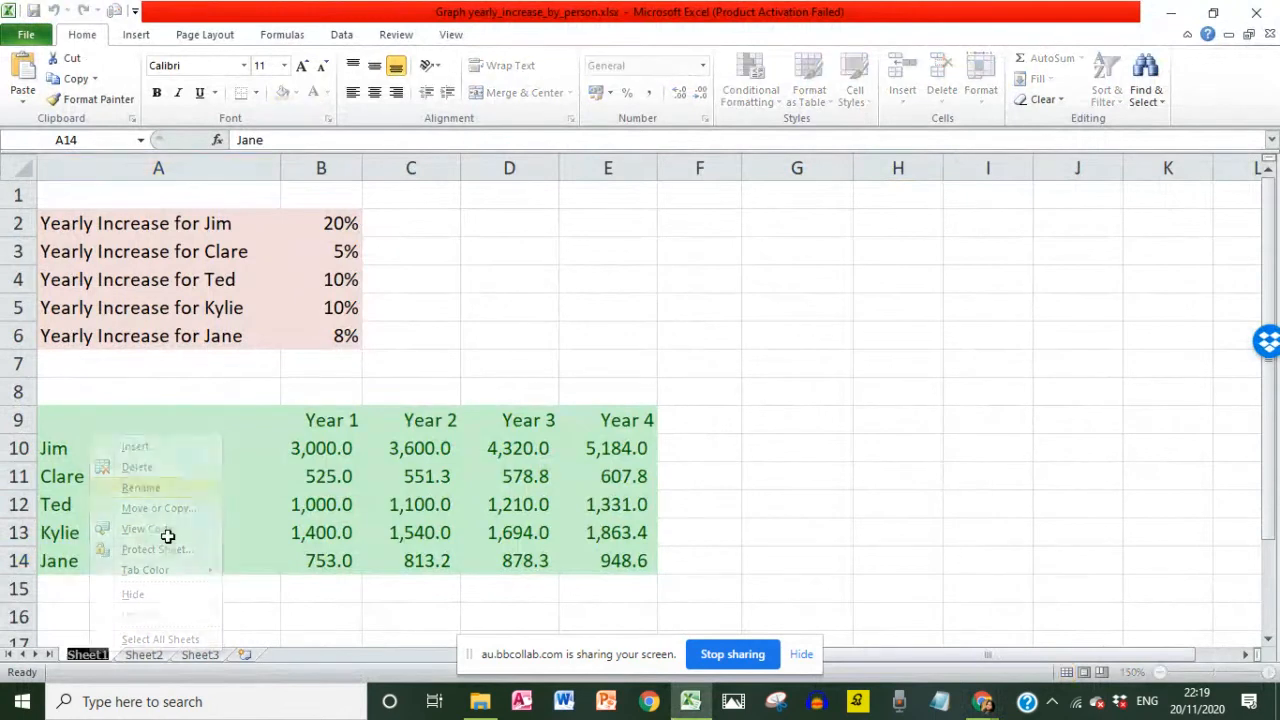
key(ctrl+v)
click(236, 610)
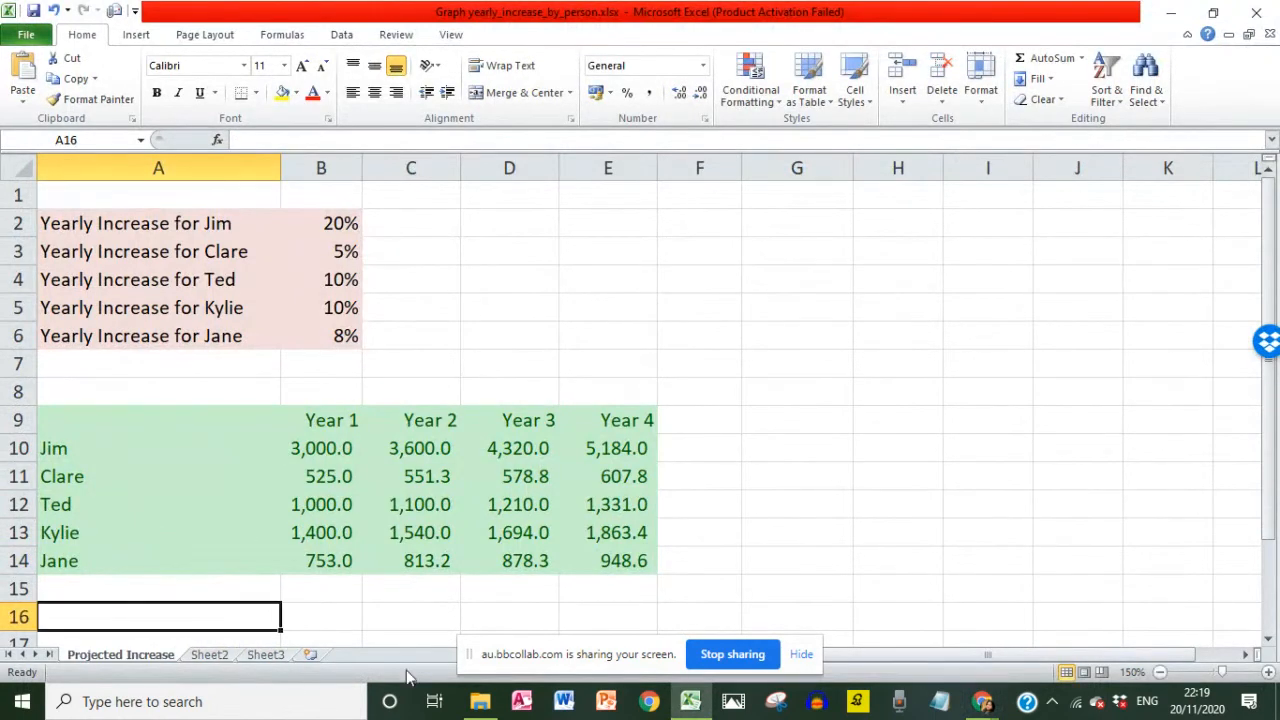
Copy "Graphical projection" from the lab PDF in Chrome and, back in Excel, rename Sheet2 to it.
key(alt+Tab)
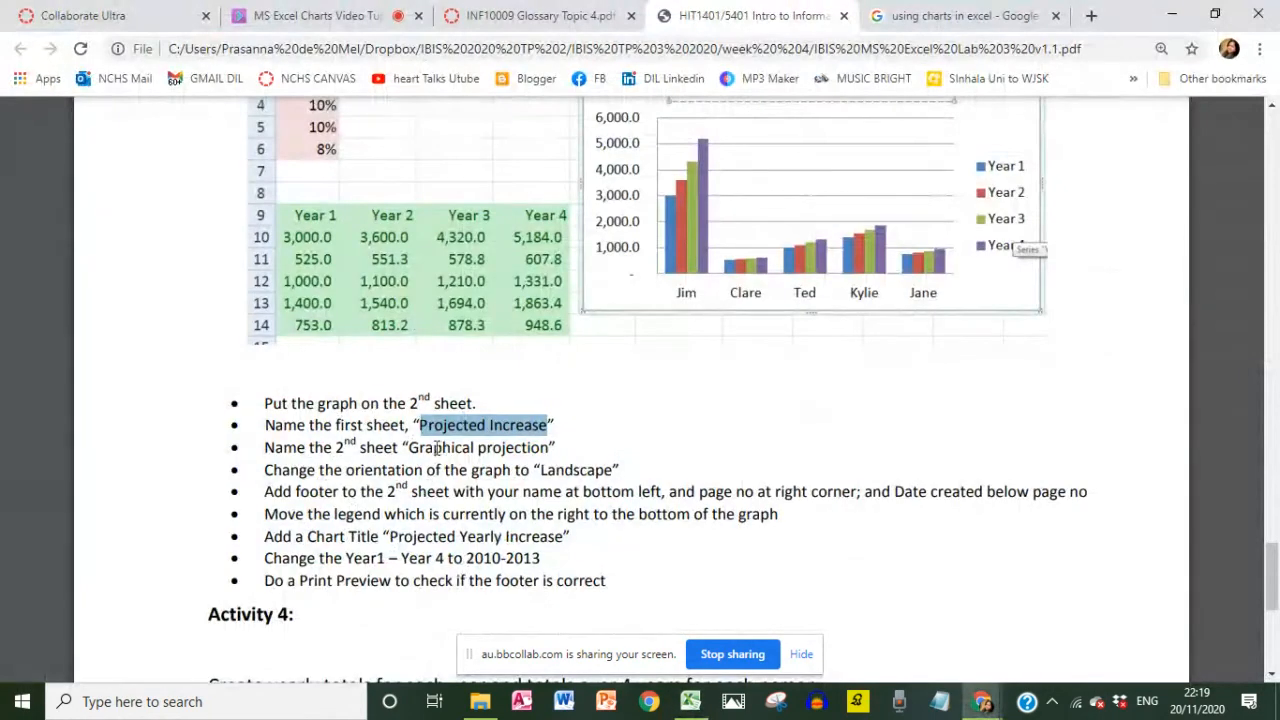
drag(413, 449, 551, 449)
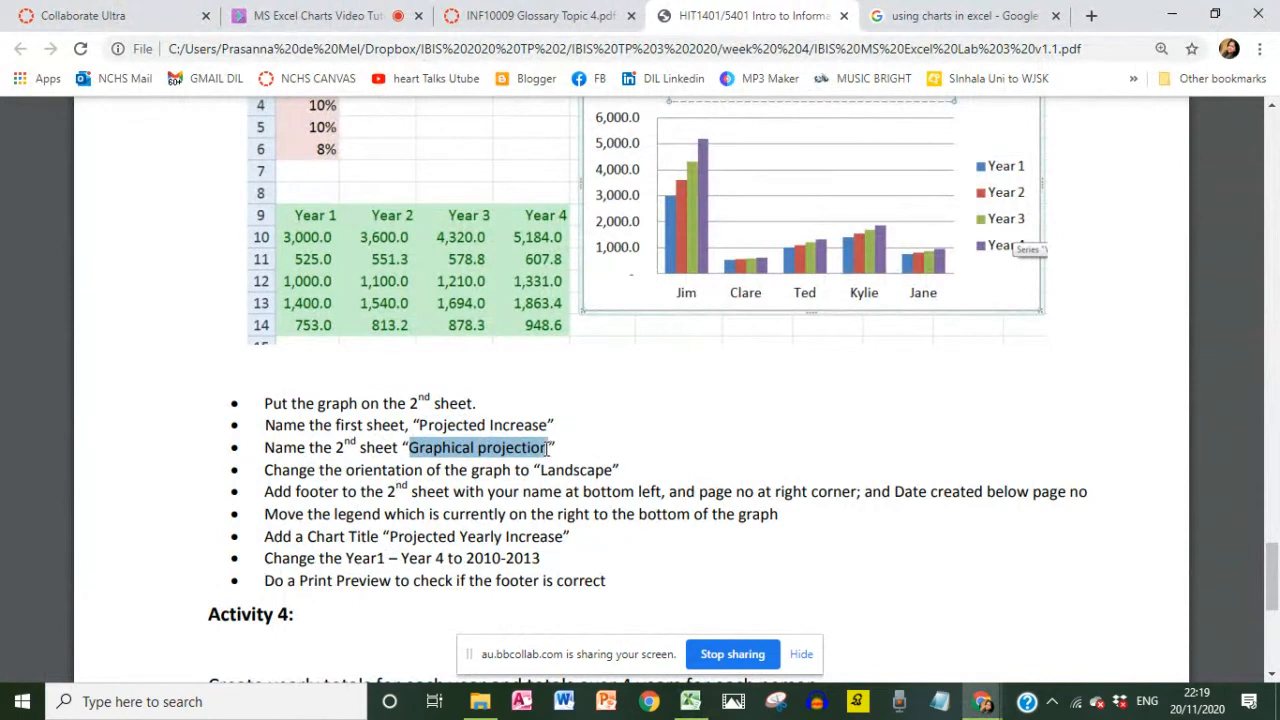
key(alt+Tab)
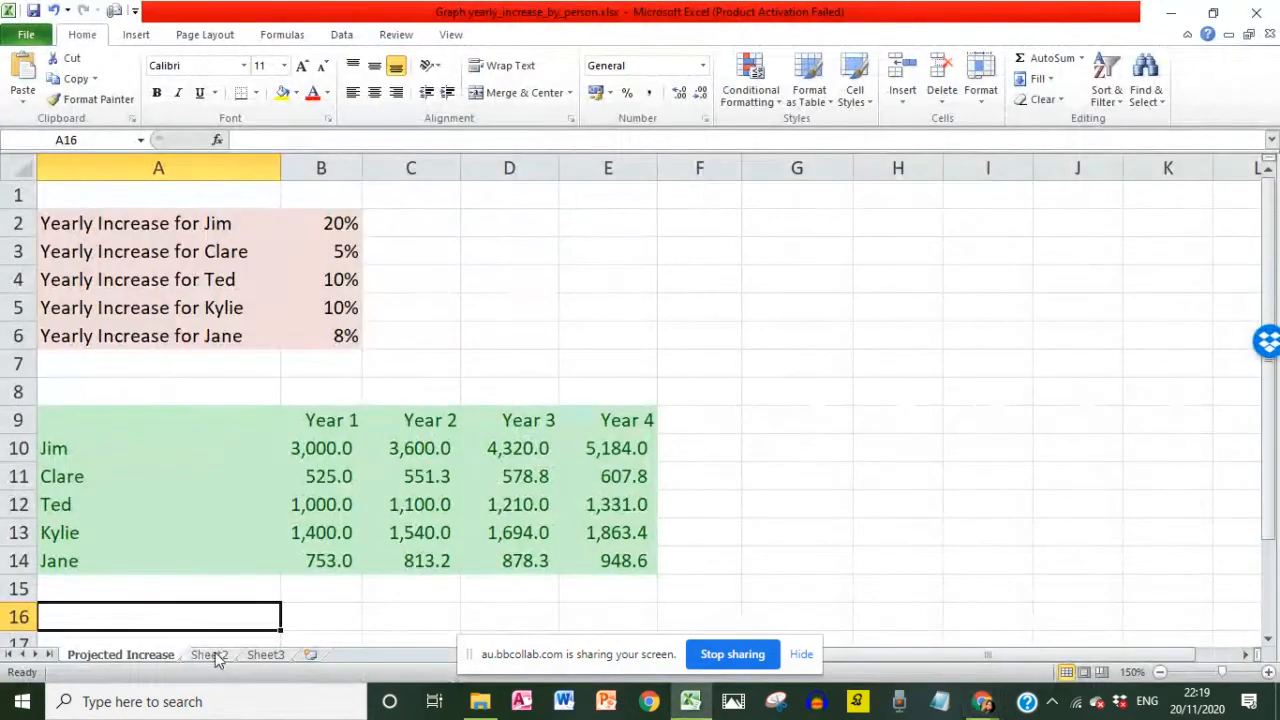
right_click(210, 654)
click(272, 489)
key(ctrl+v)
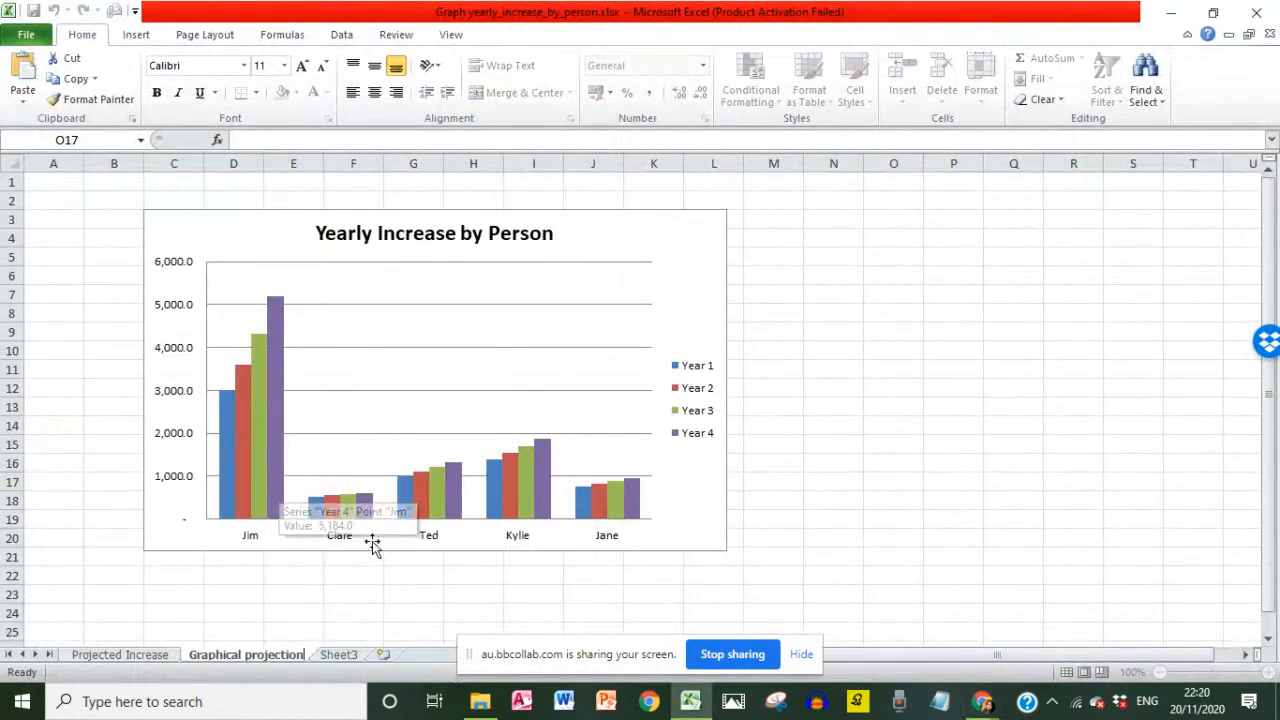
click(328, 614)
Check the orientation task in the lab PDF and, back in Excel, try switching the chart's rows and columns.
key(alt+Tab)
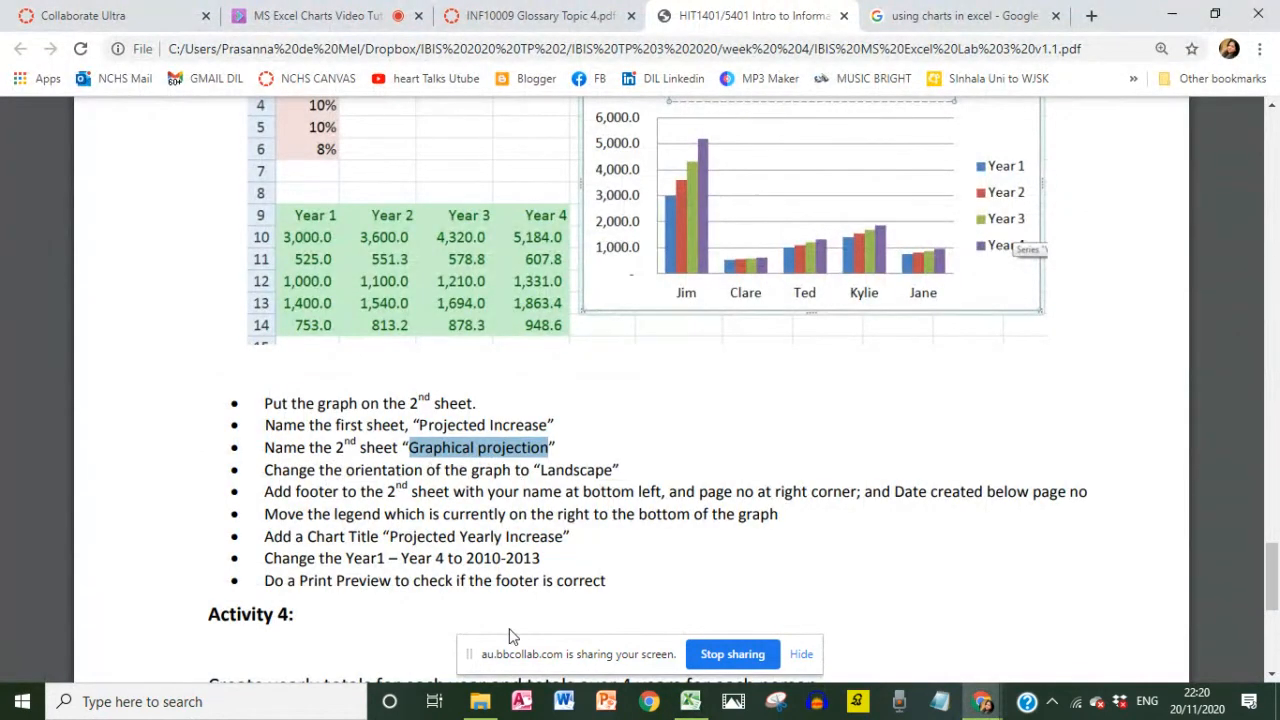
key(alt+Tab)
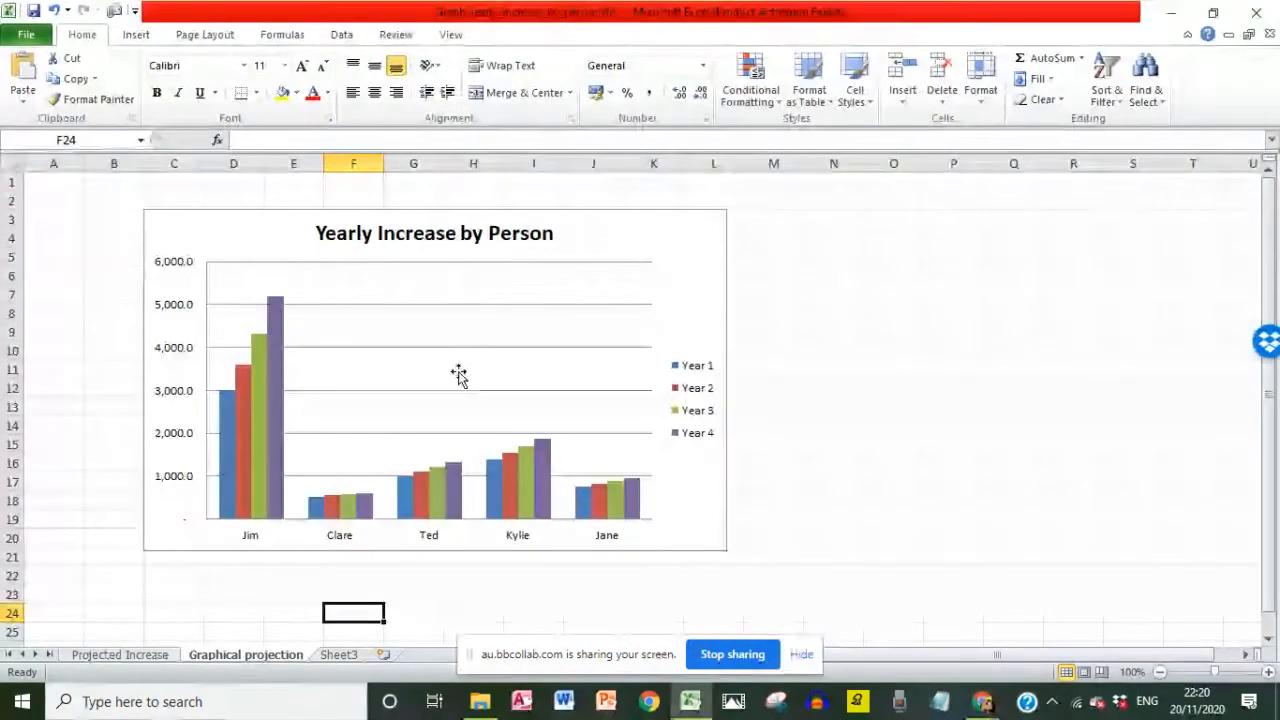
click(654, 243)
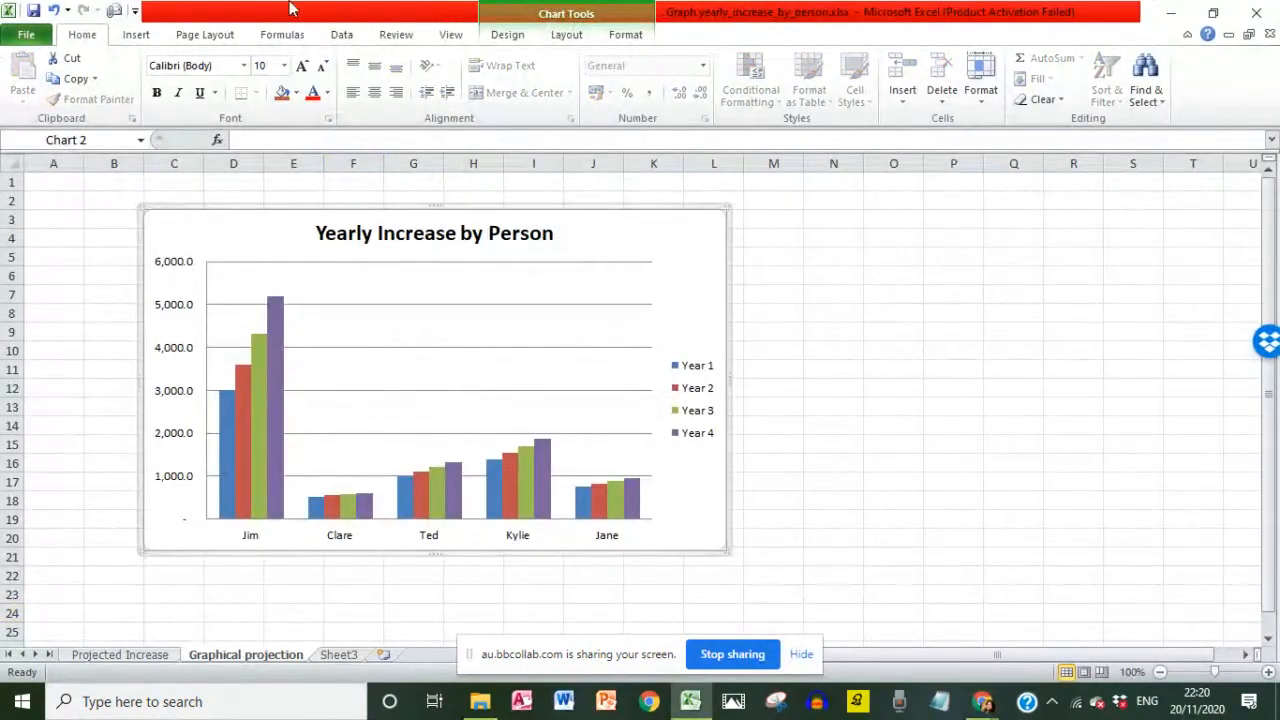
click(545, 8)
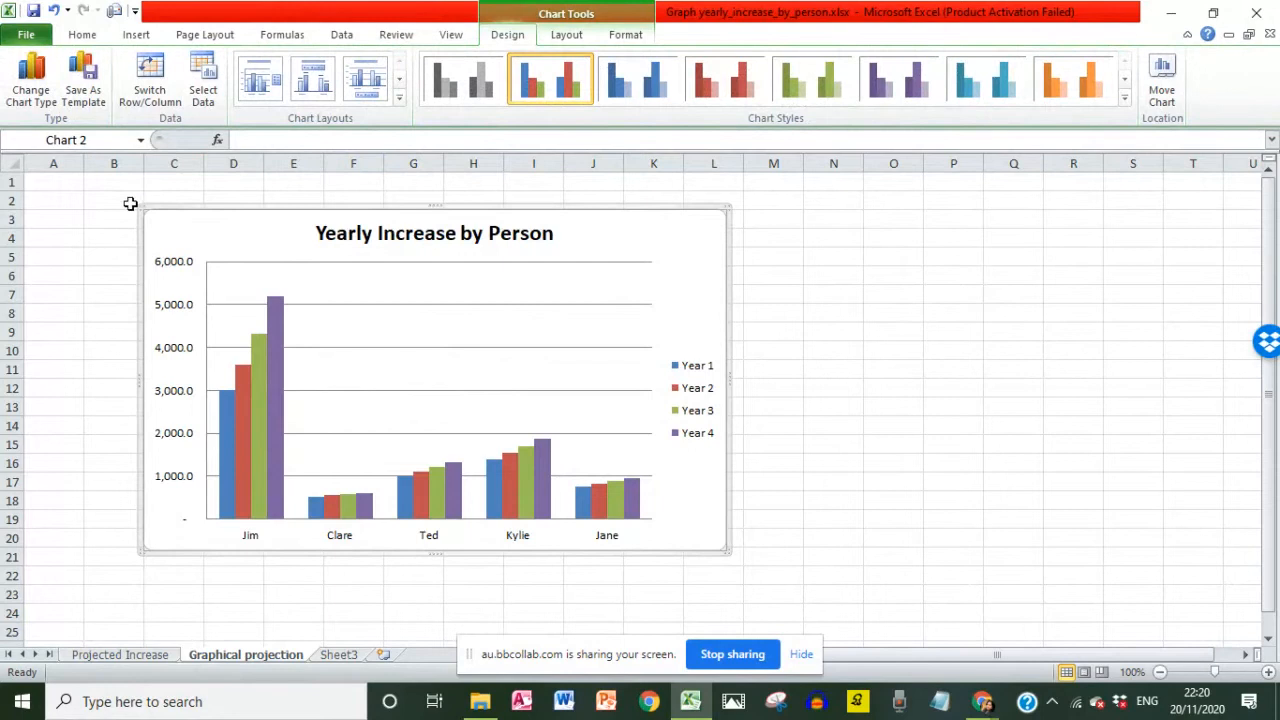
click(148, 86)
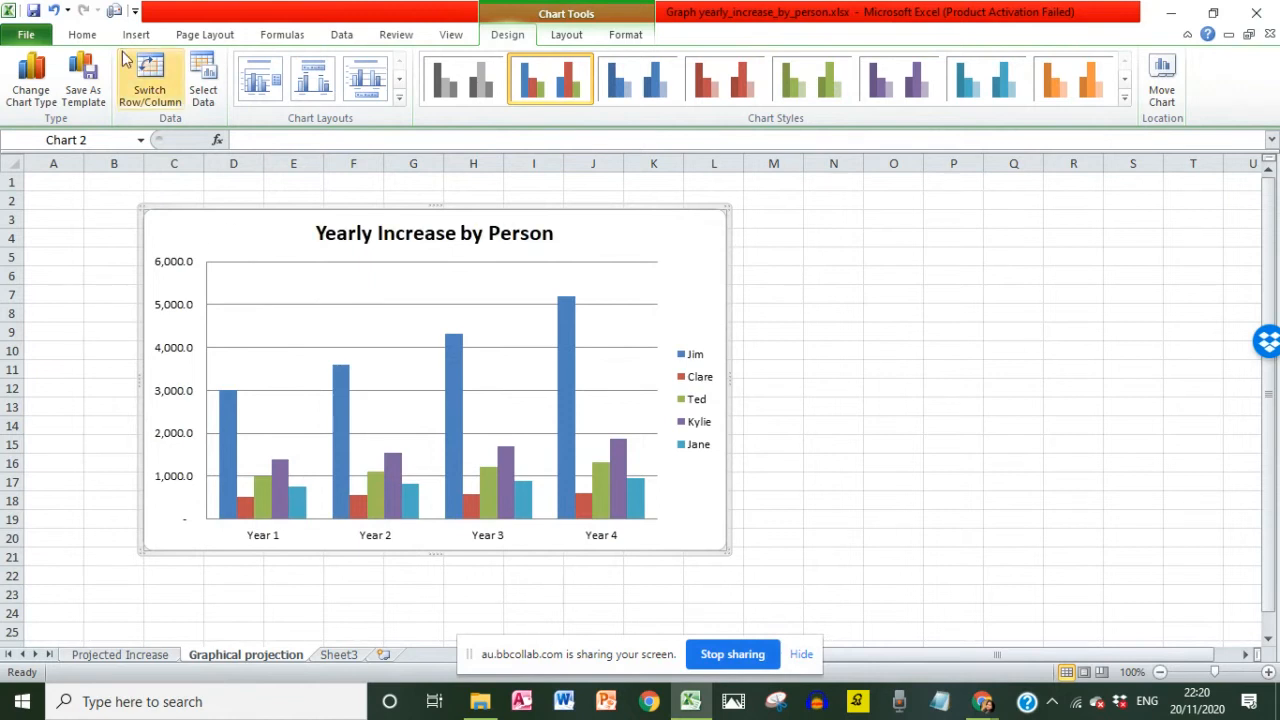
click(149, 88)
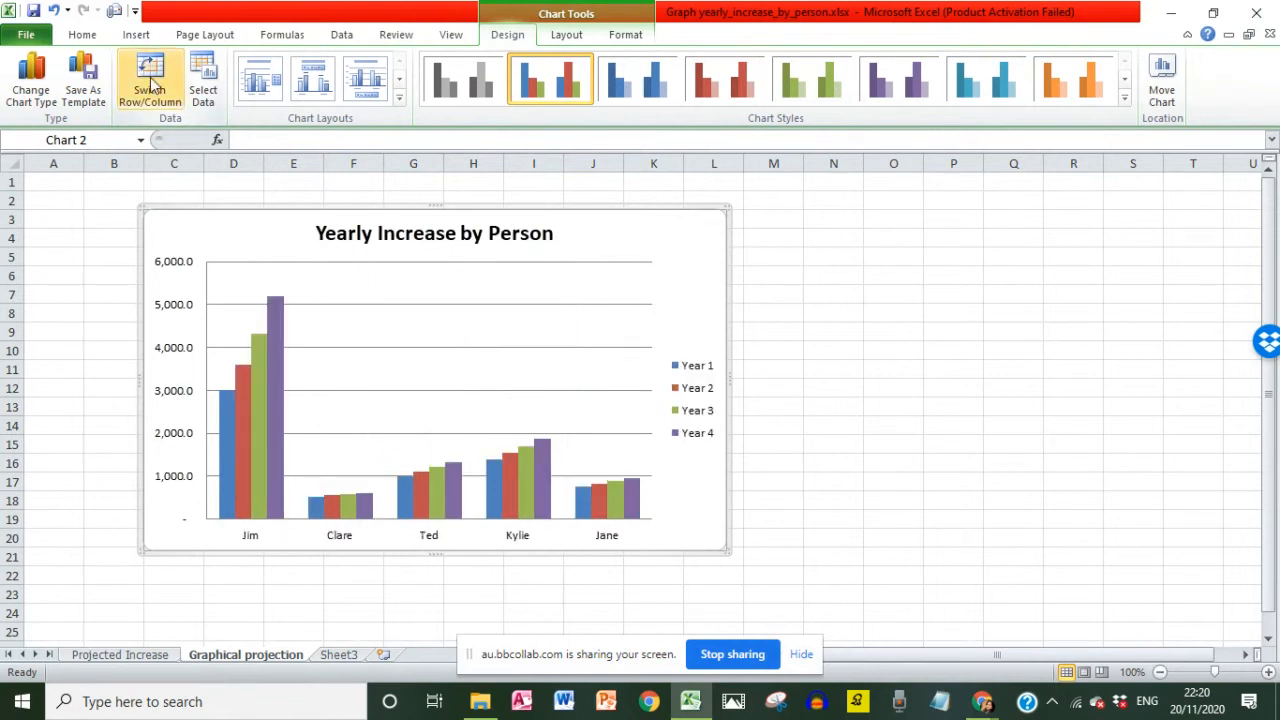
click(150, 88)
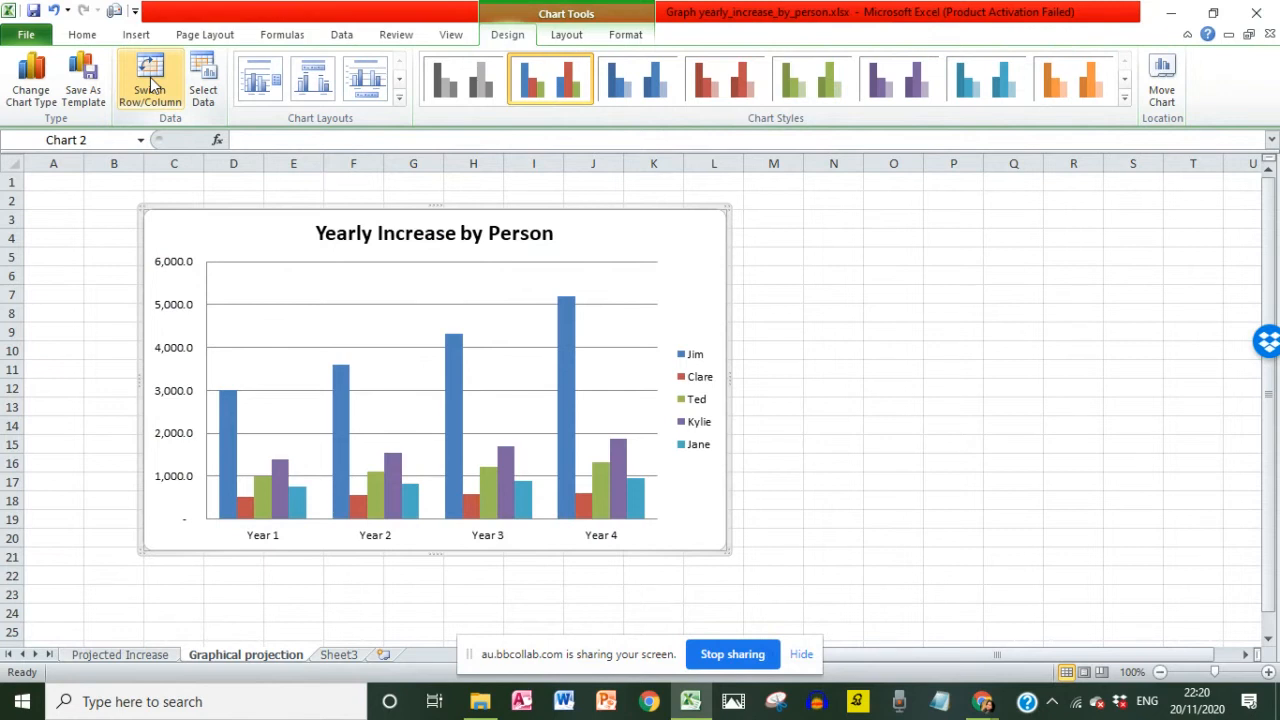
click(52, 12)
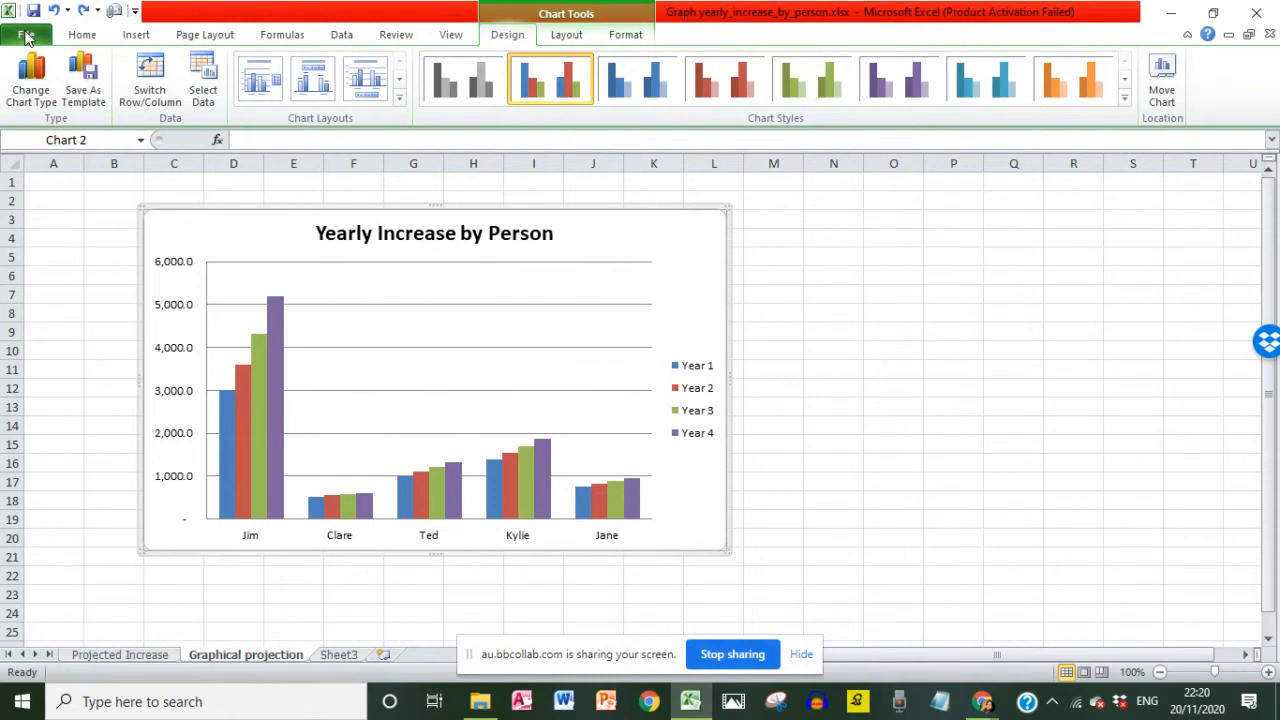
Set the print orientation of the selected chart to Landscape and return to the worksheet.
click(26, 36)
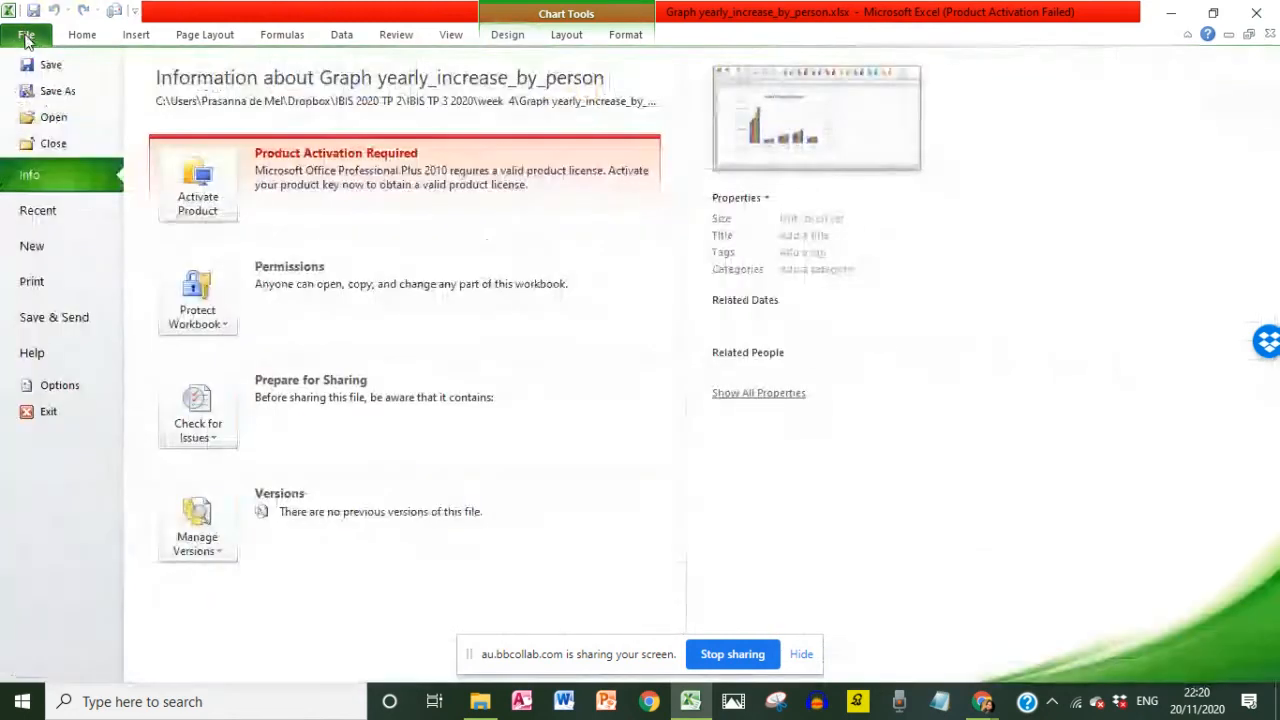
click(38, 290)
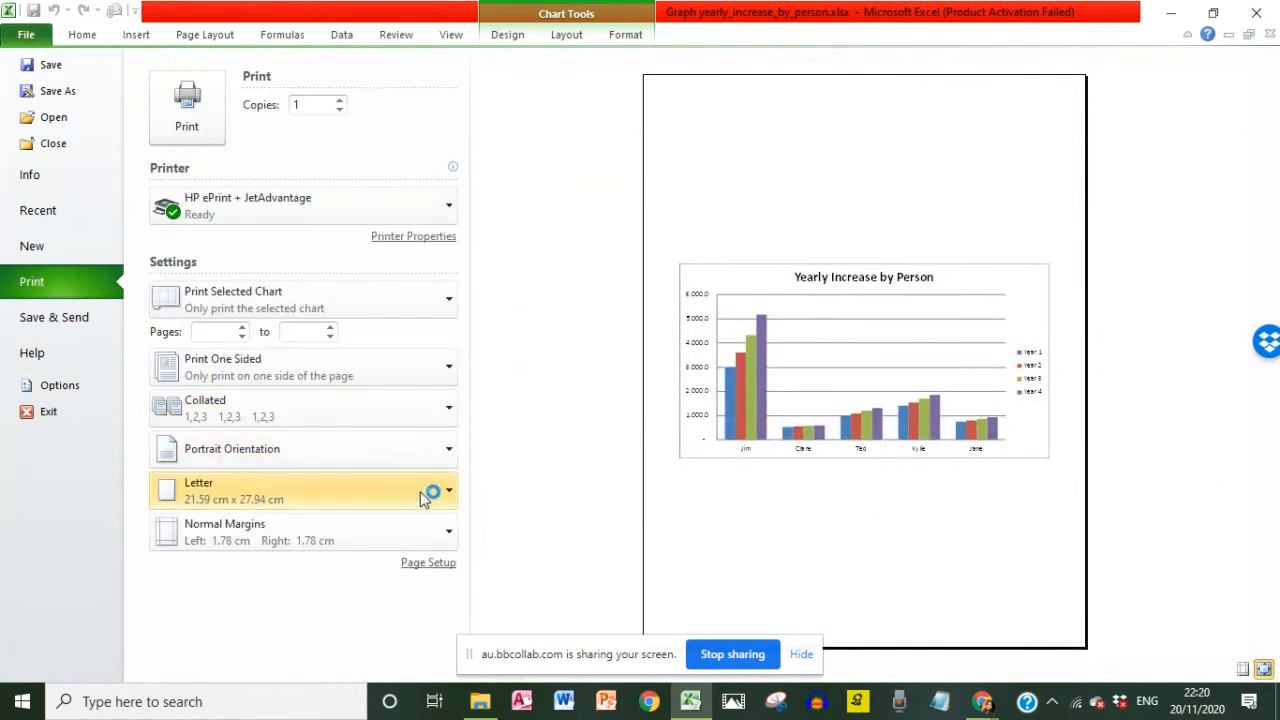
click(447, 452)
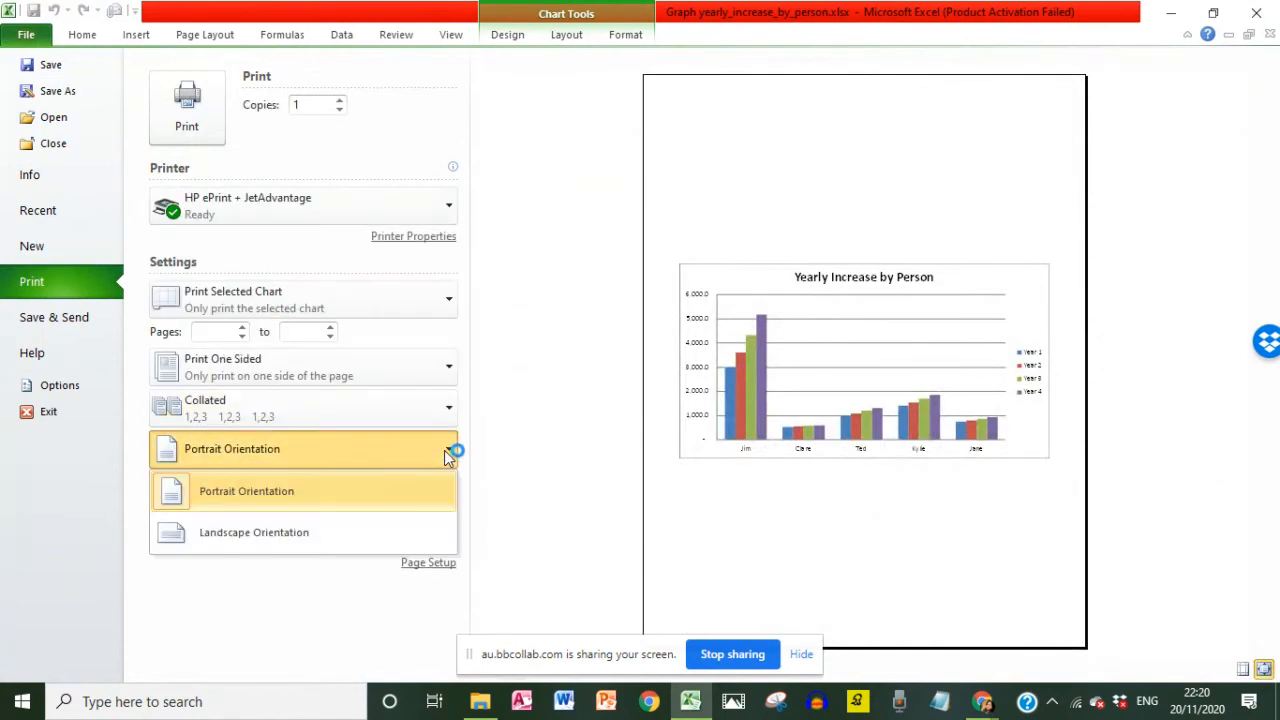
click(282, 534)
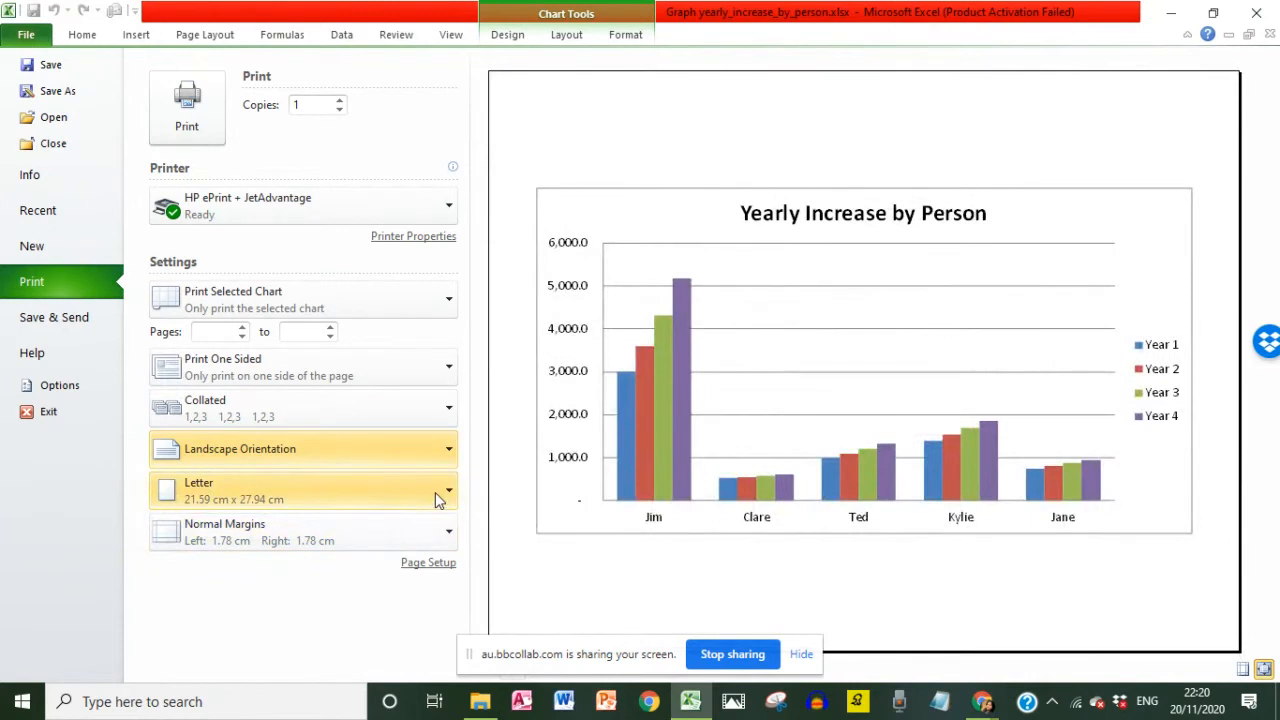
click(18, 38)
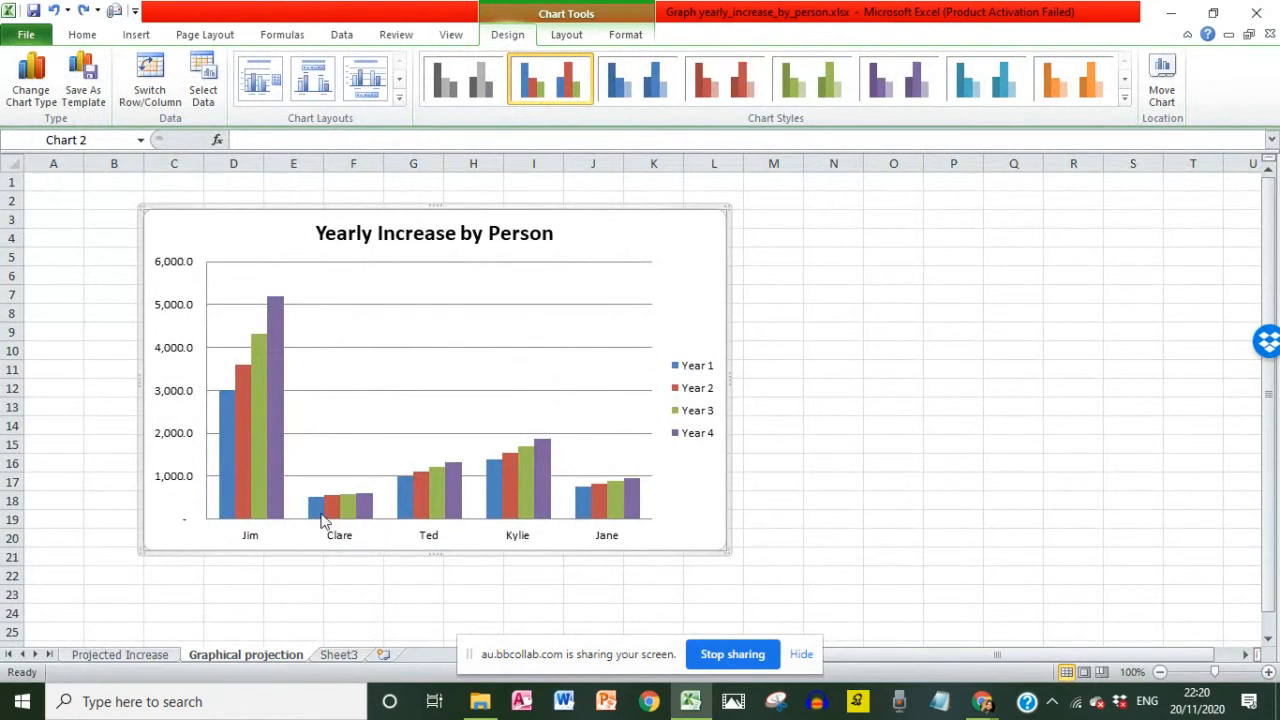
Swap the chart's rows and columns to compare grouping by year, and swap them back to grouping by person.
click(150, 80)
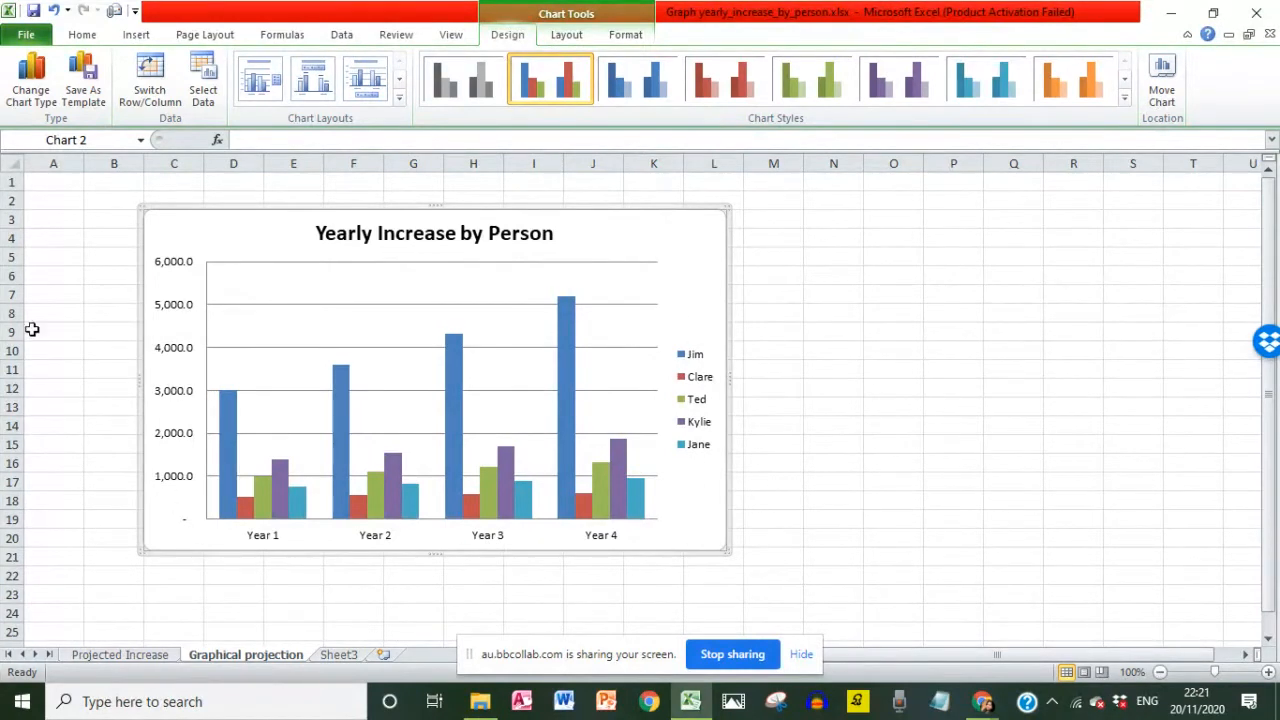
click(150, 80)
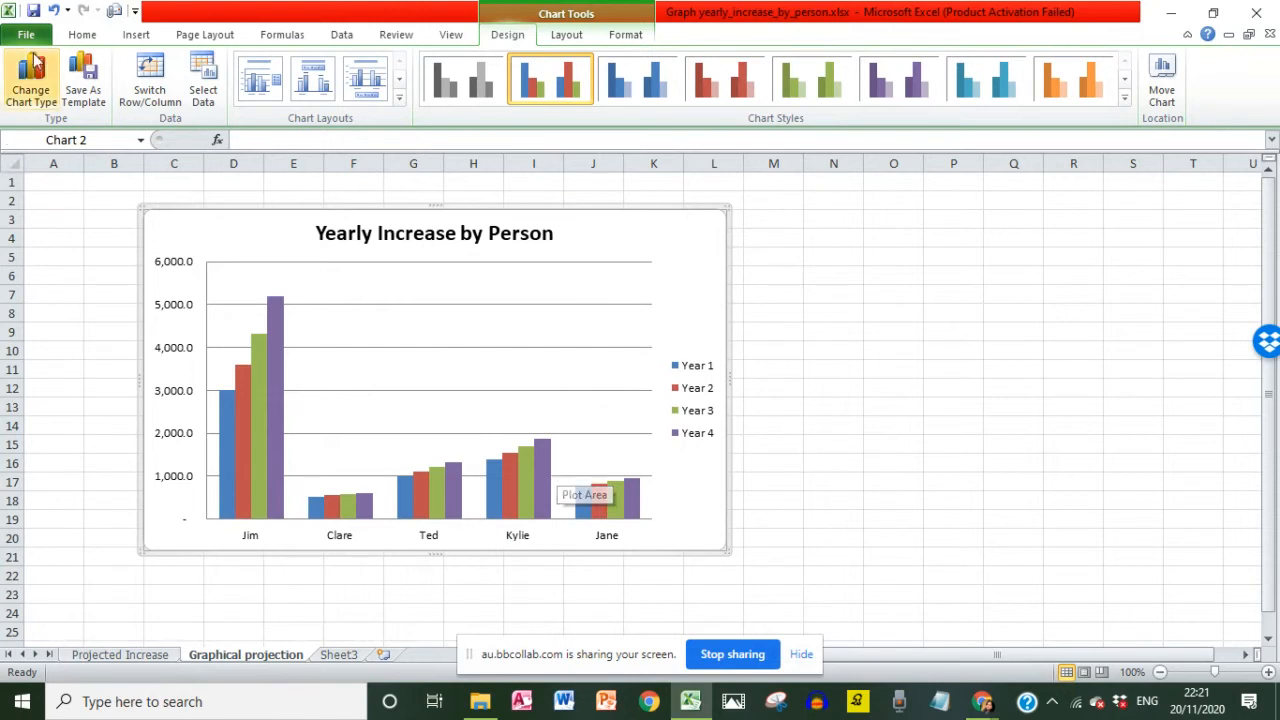
Read the footer task in the lab PDF in Chrome and, in Excel, show the Graphical projection sheet's page layout with its footer area.
key(alt+Tab)
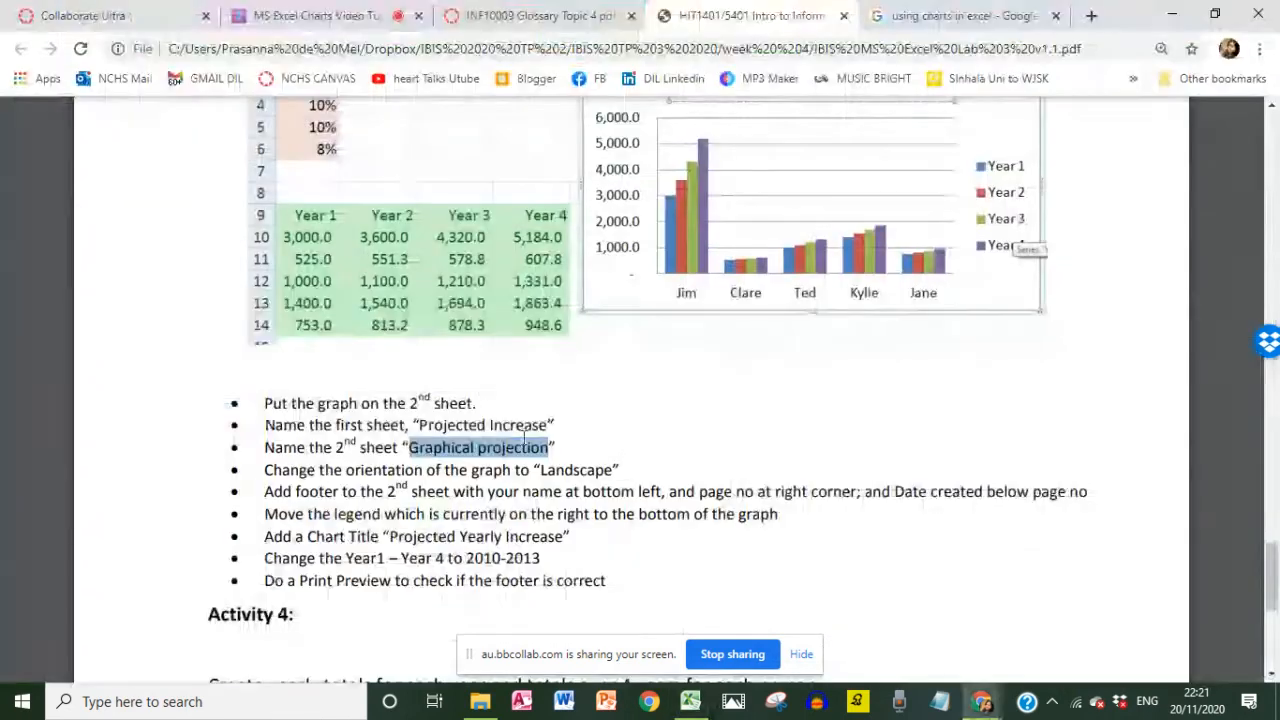
drag(265, 491, 1043, 492)
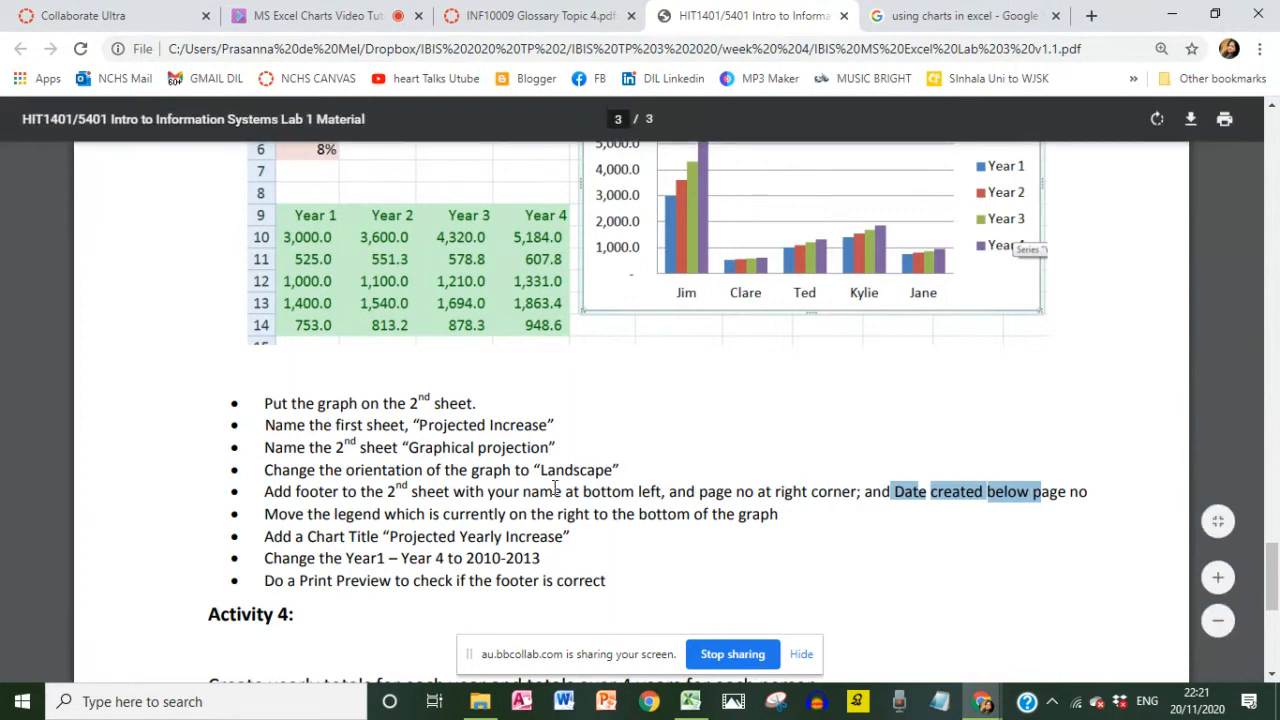
key(alt+Tab)
click(846, 506)
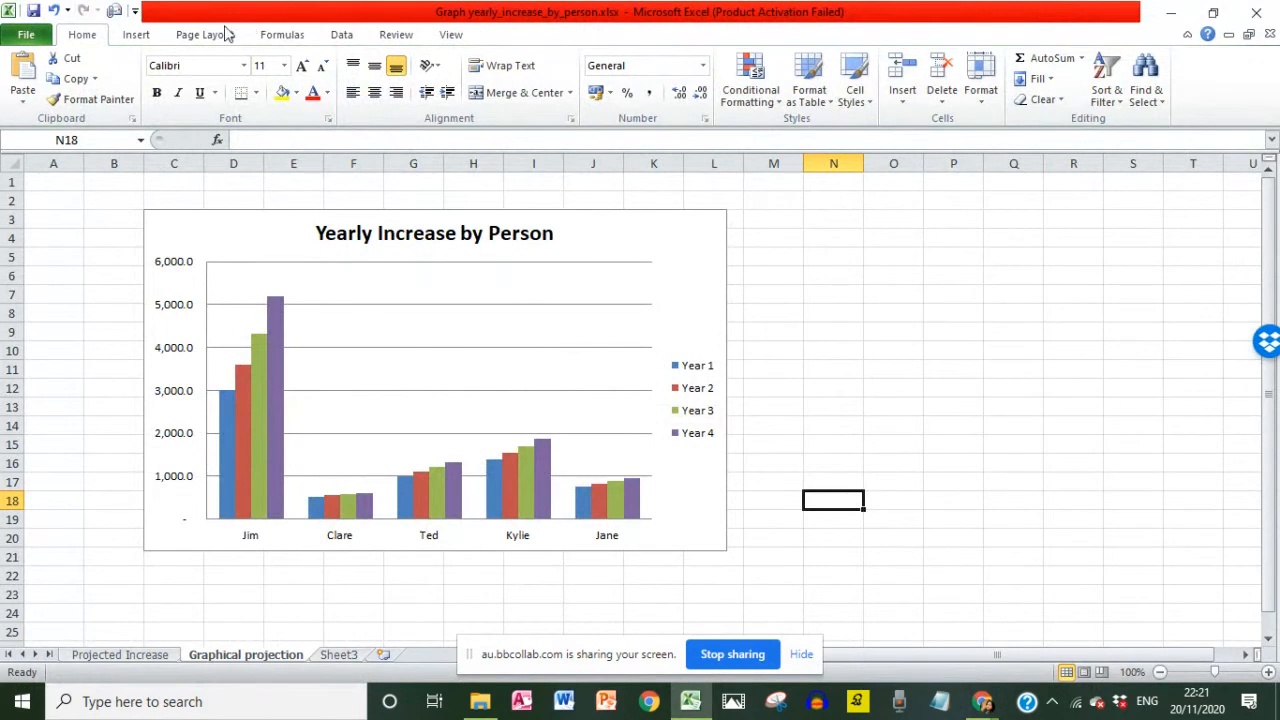
click(136, 36)
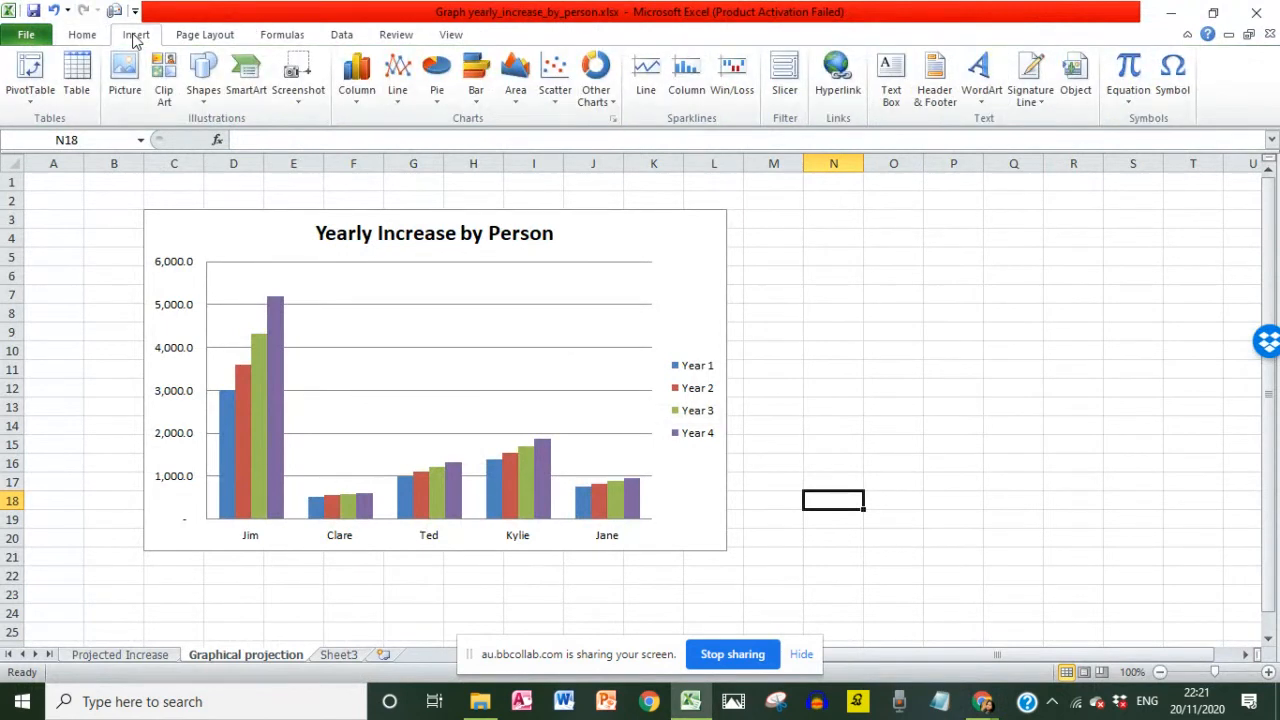
click(930, 90)
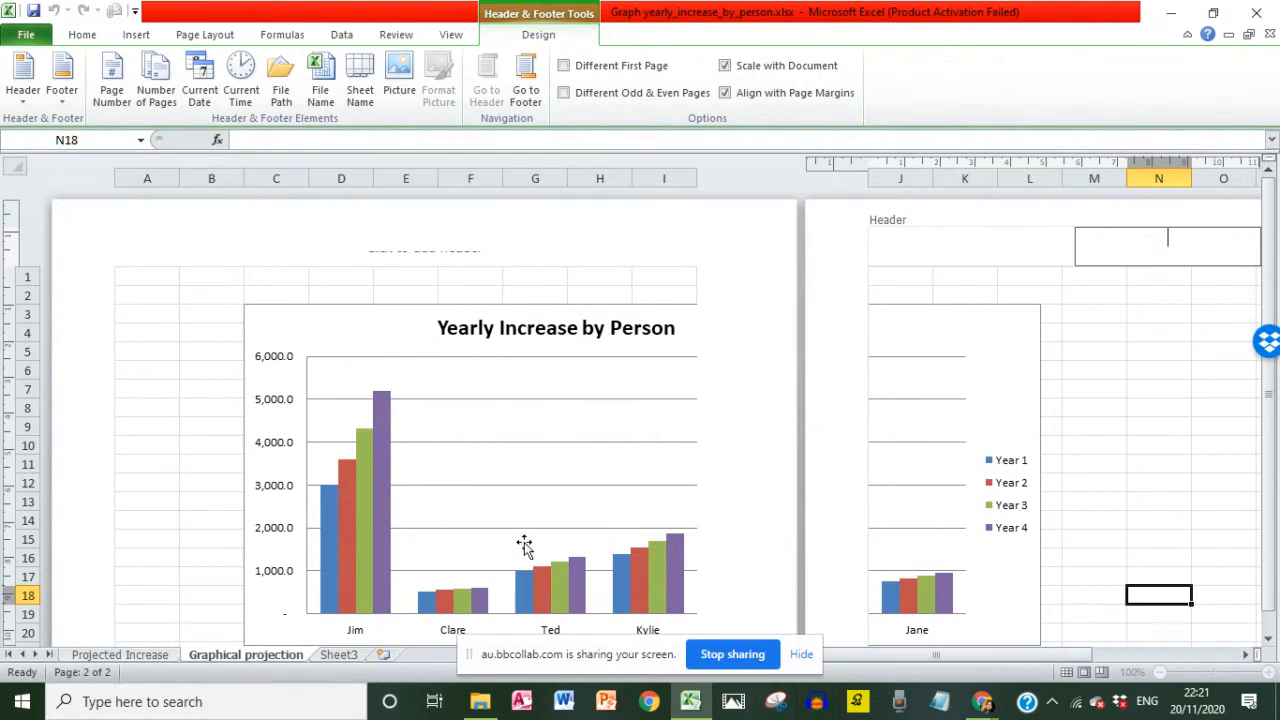
key(Escape)
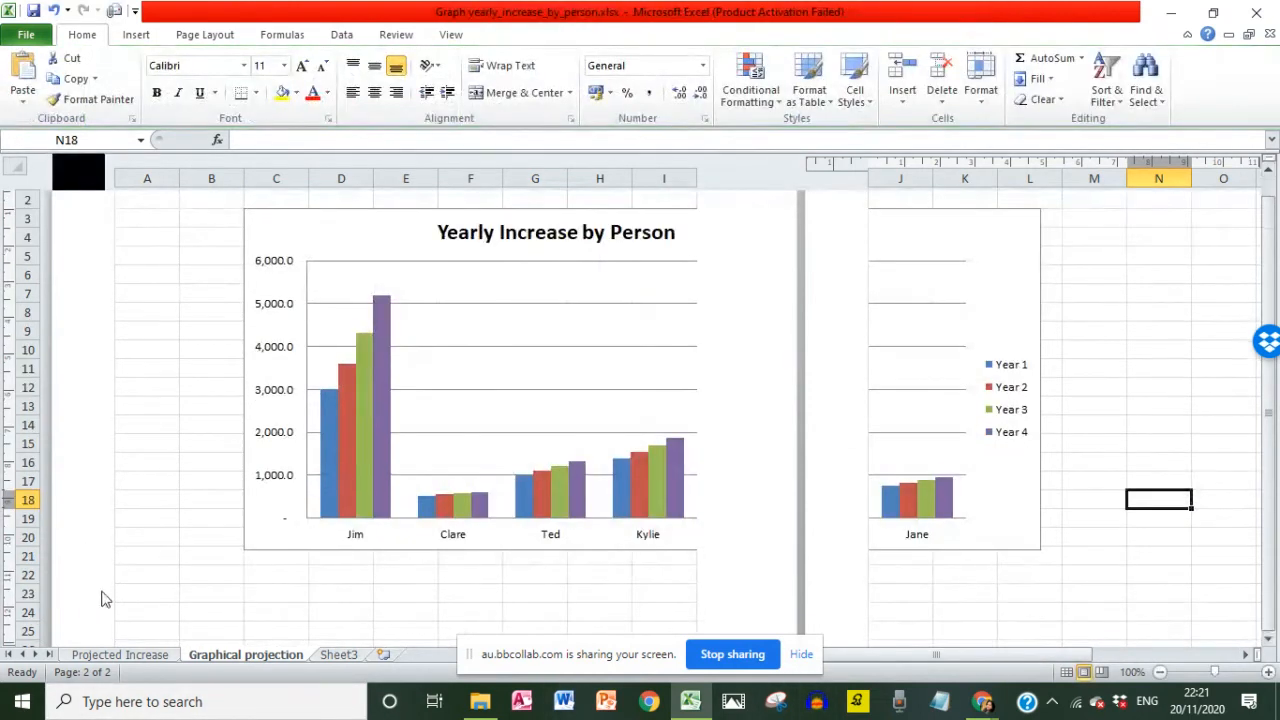
scroll(126, 558, down, 10)
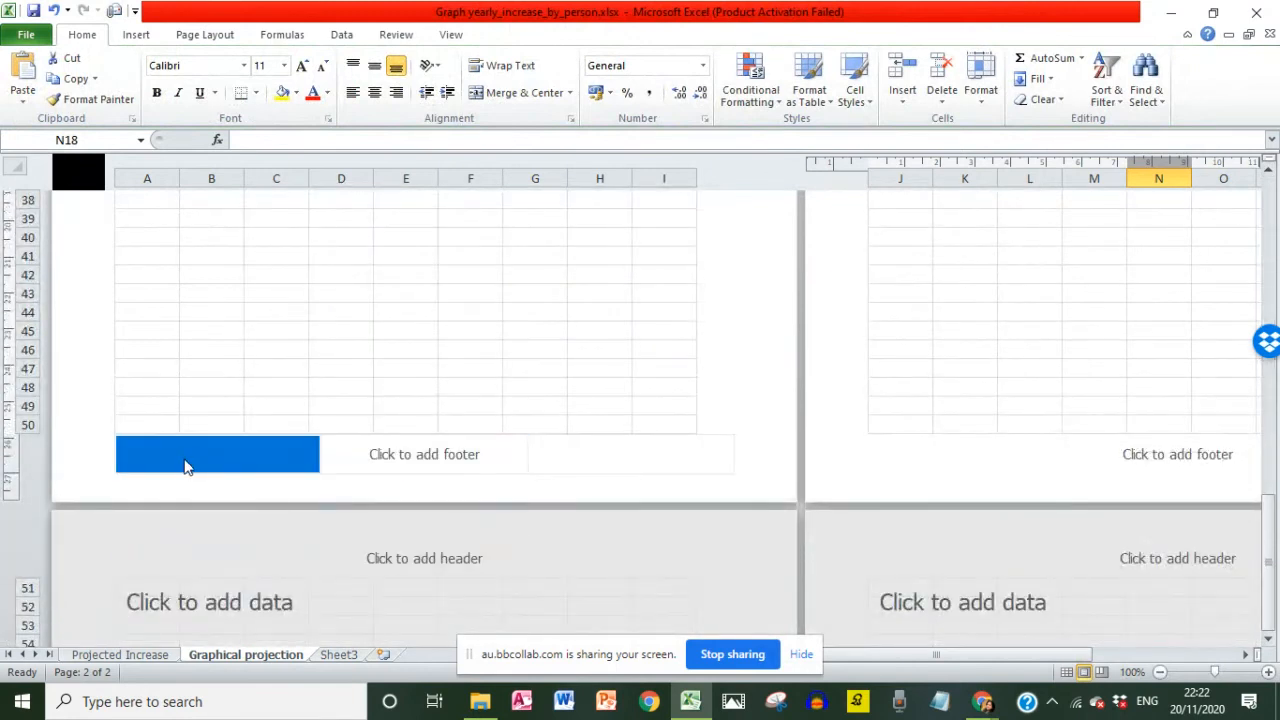
Recheck in the lab PDF in Chrome where the name goes in the footer, and return to the footer area in Excel.
key(alt+Tab)
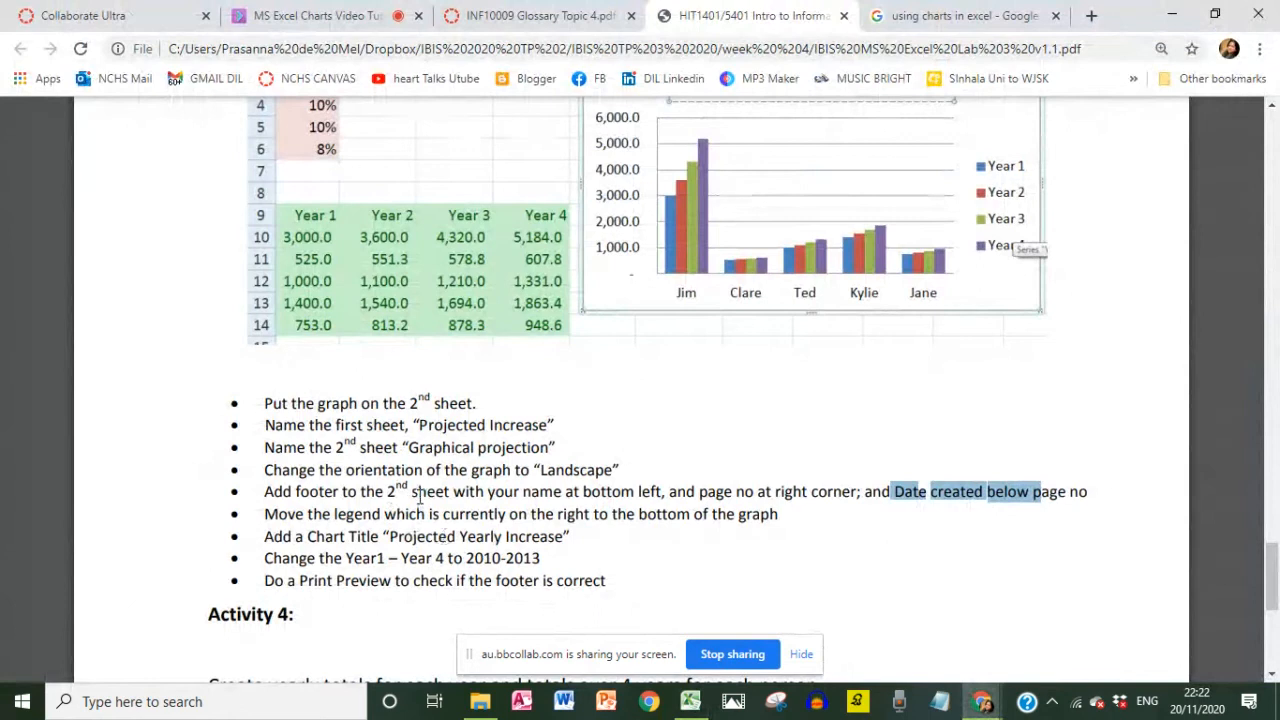
drag(524, 492, 672, 495)
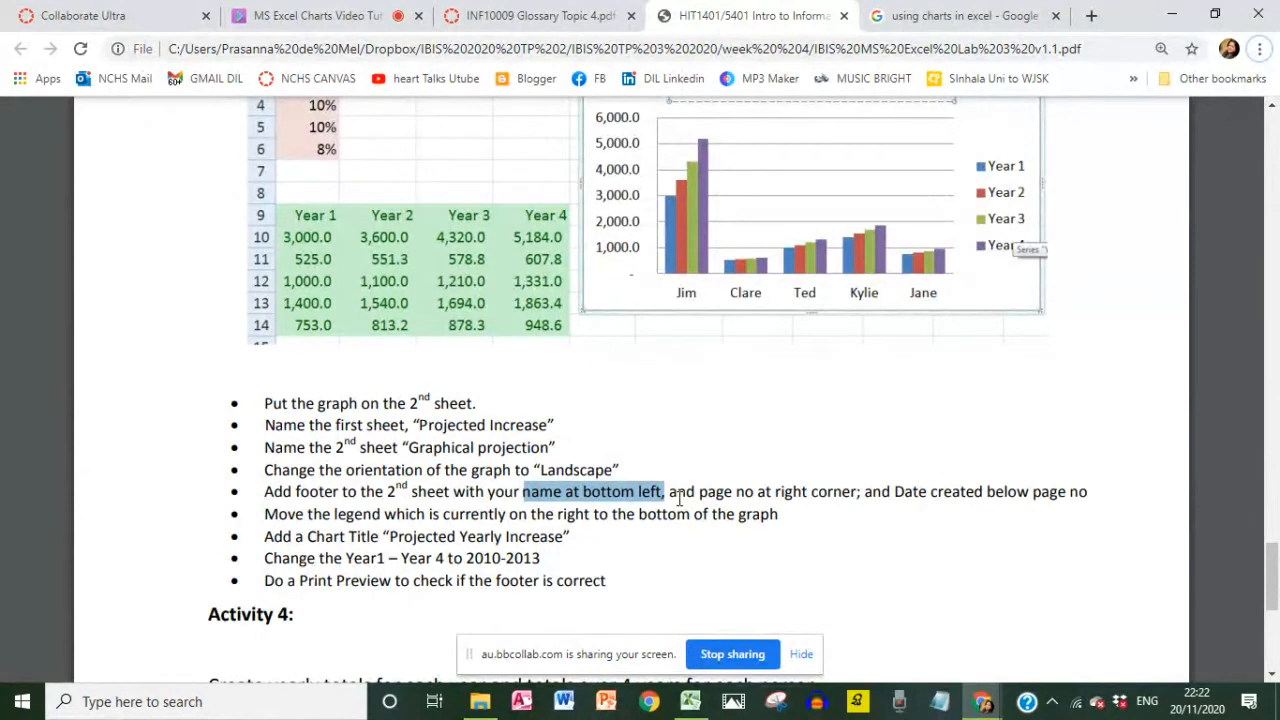
key(alt+Tab)
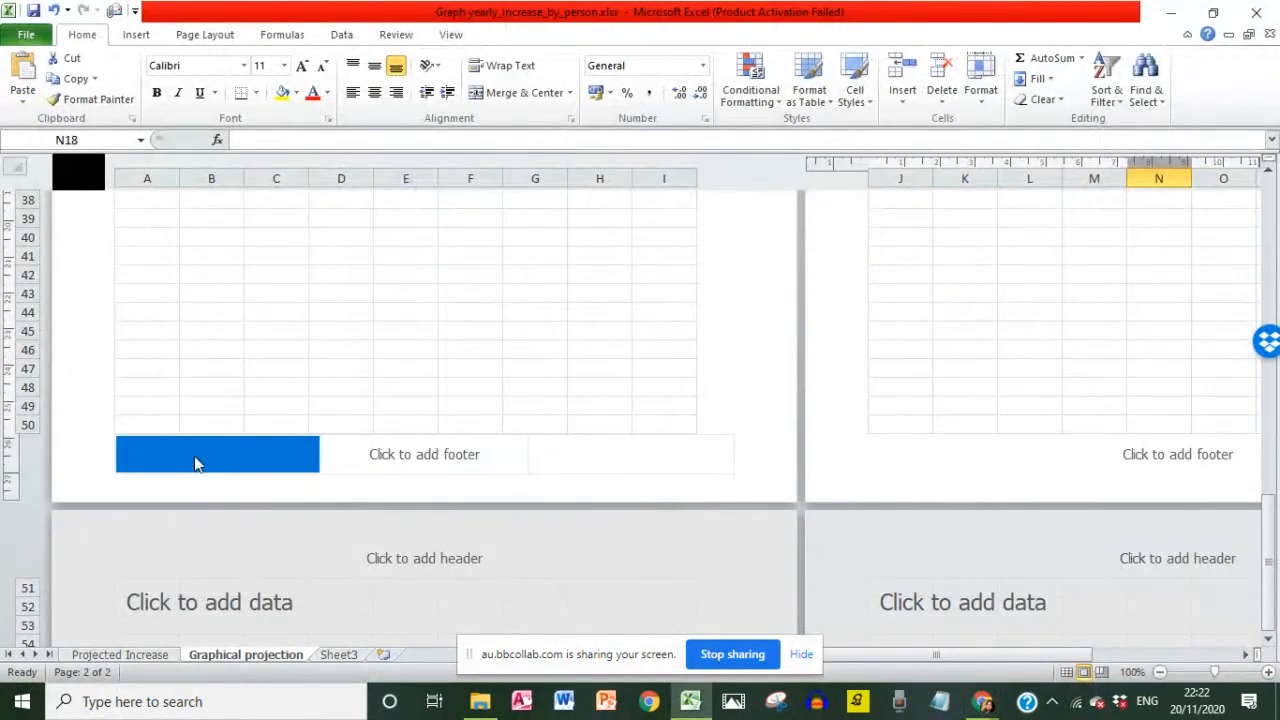
Enter the full name in the footer's left section, recheck the lab PDF in Chrome, and insert the page number in the right section in Excel.
click(196, 460)
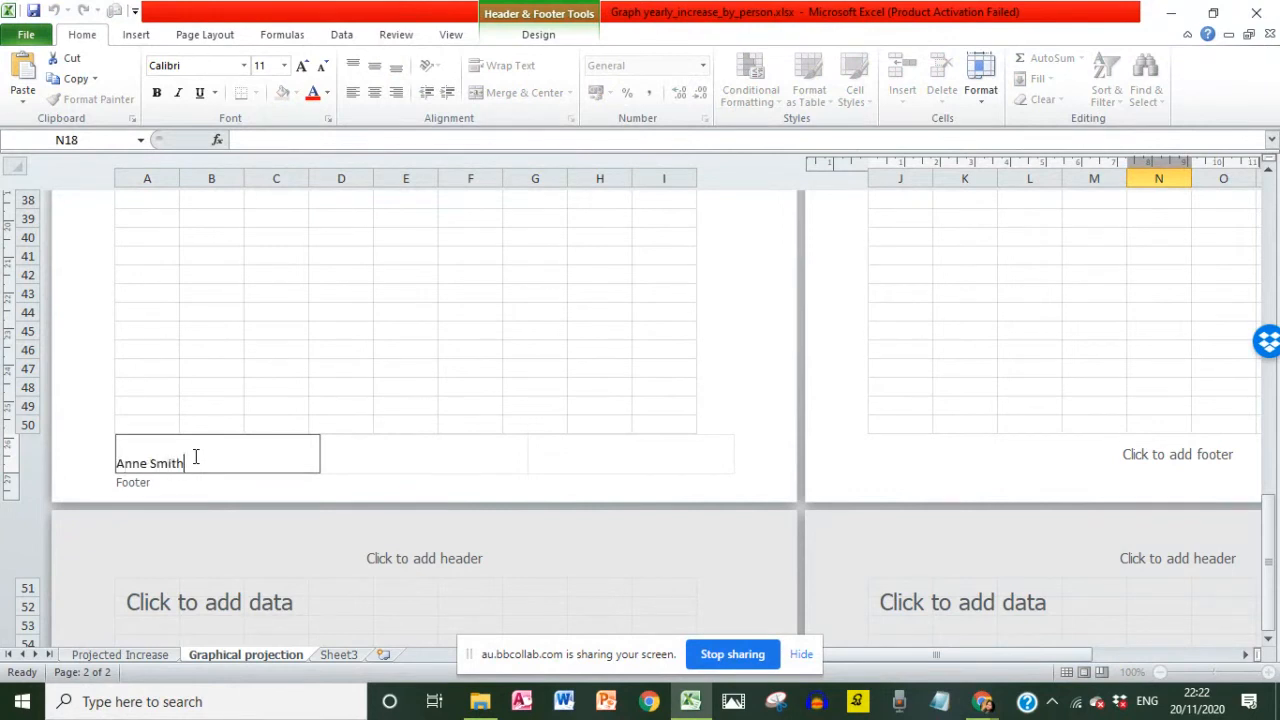
click(614, 458)
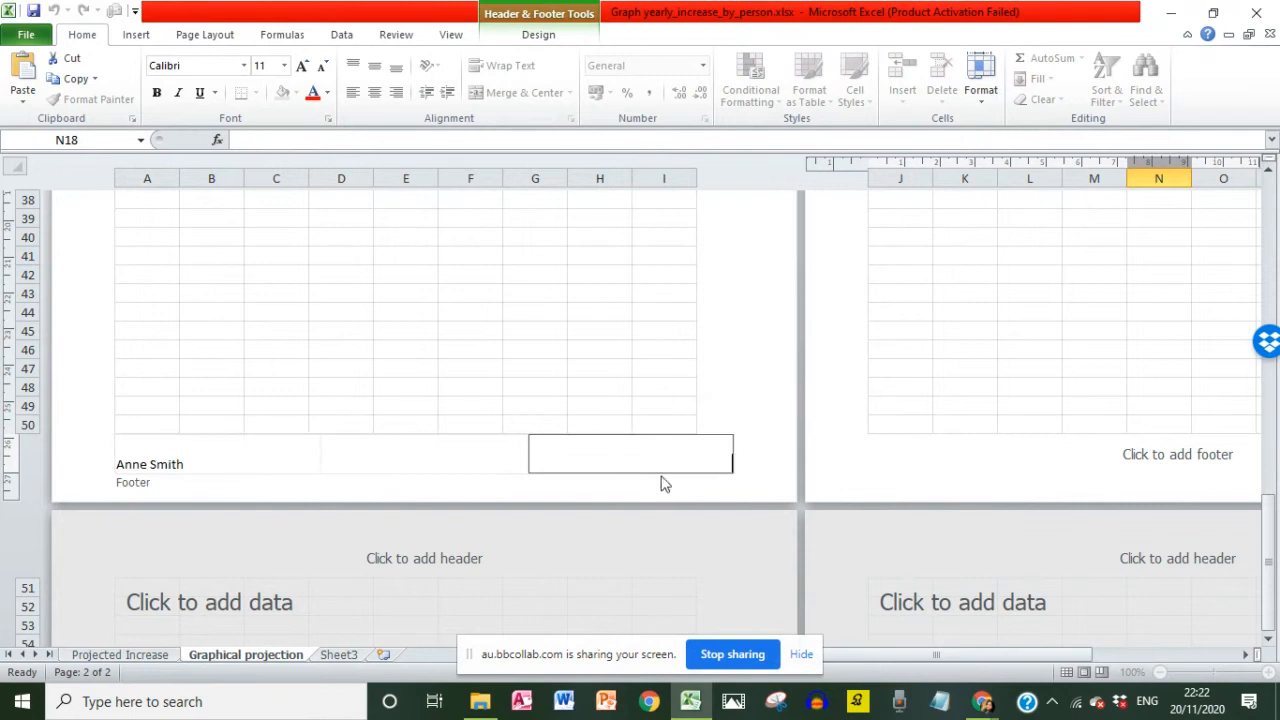
key(alt+Tab)
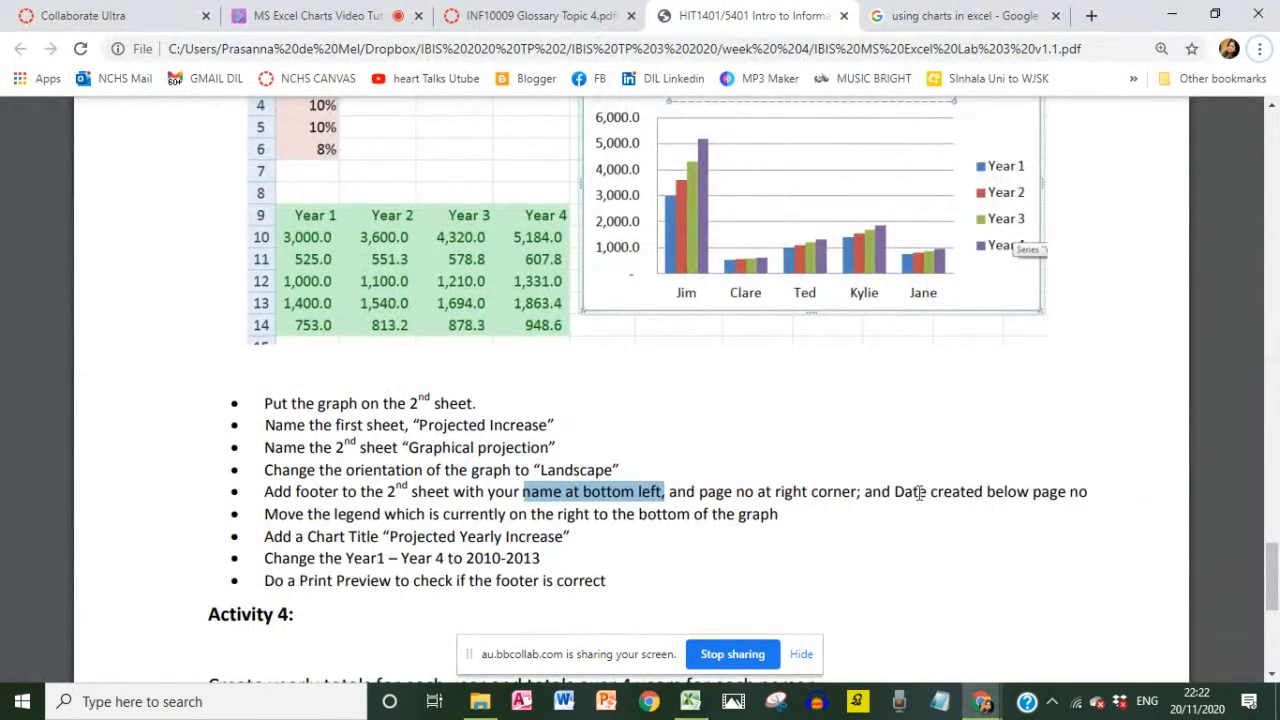
key(alt+Tab)
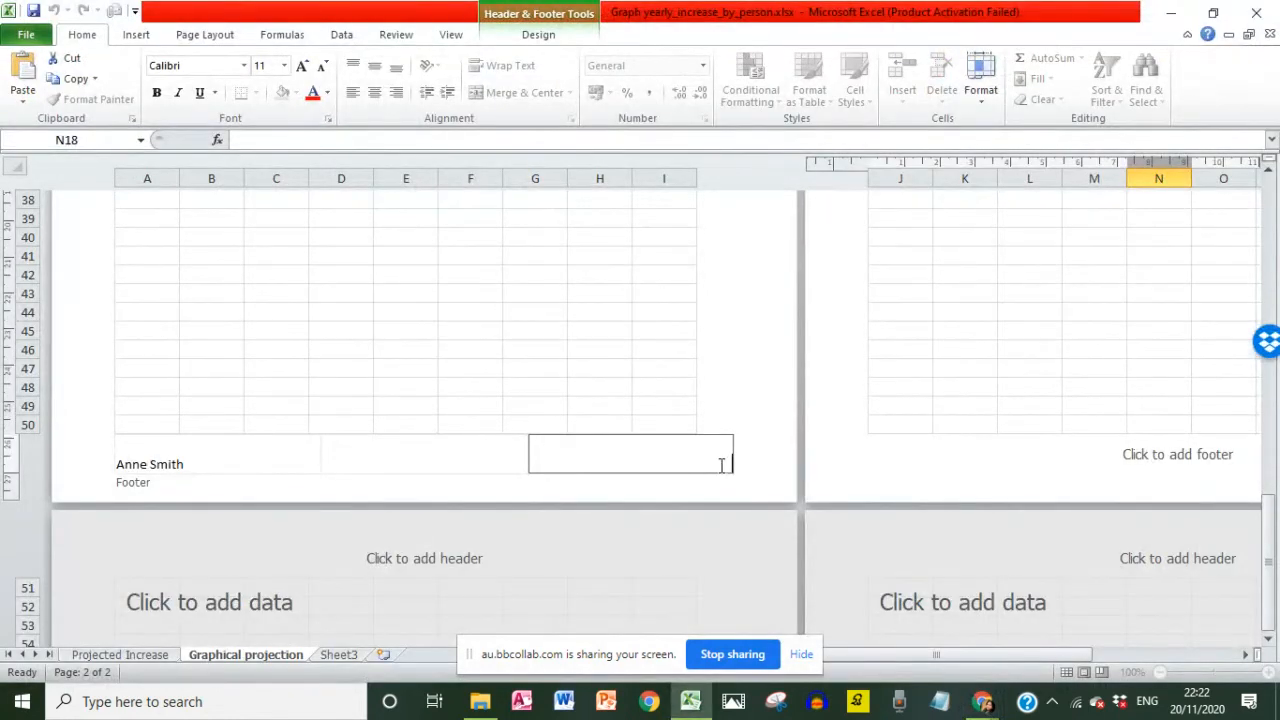
click(537, 12)
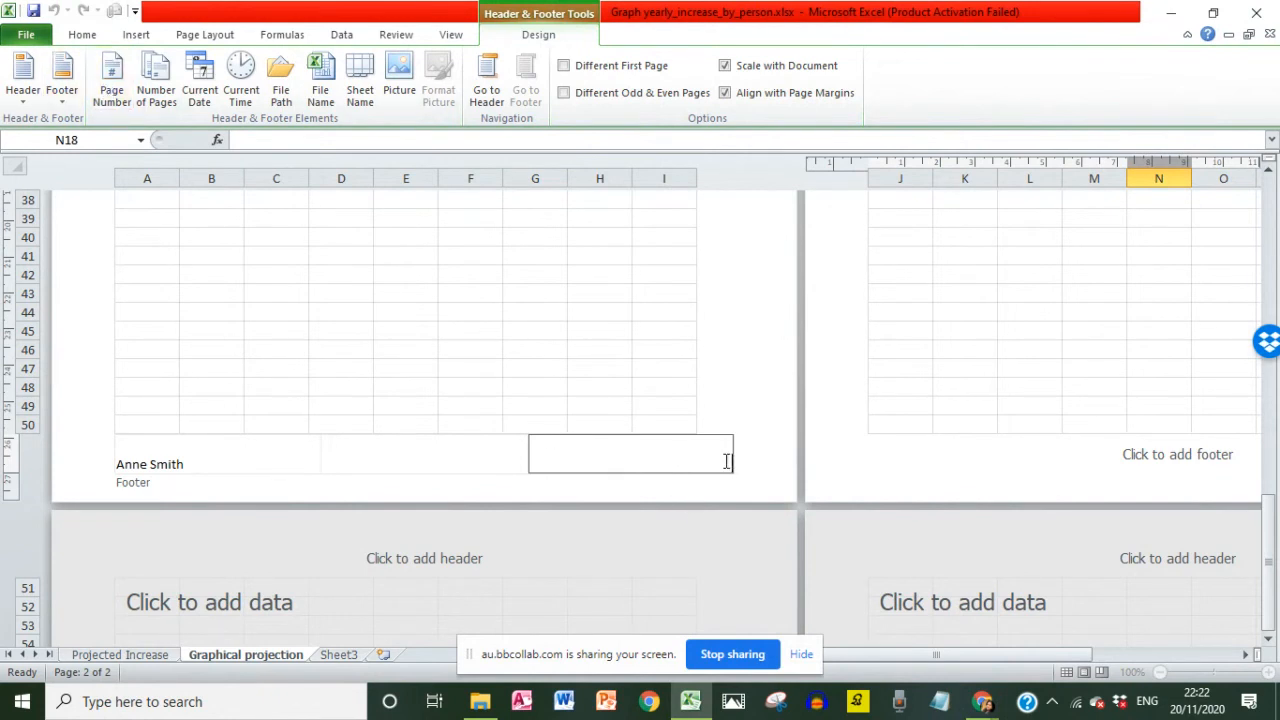
click(112, 80)
Recheck the date instruction in the lab PDF in Chrome and, in Excel, insert the current date on a new line below the footer's page number.
key(Return)
key(alt+Tab)
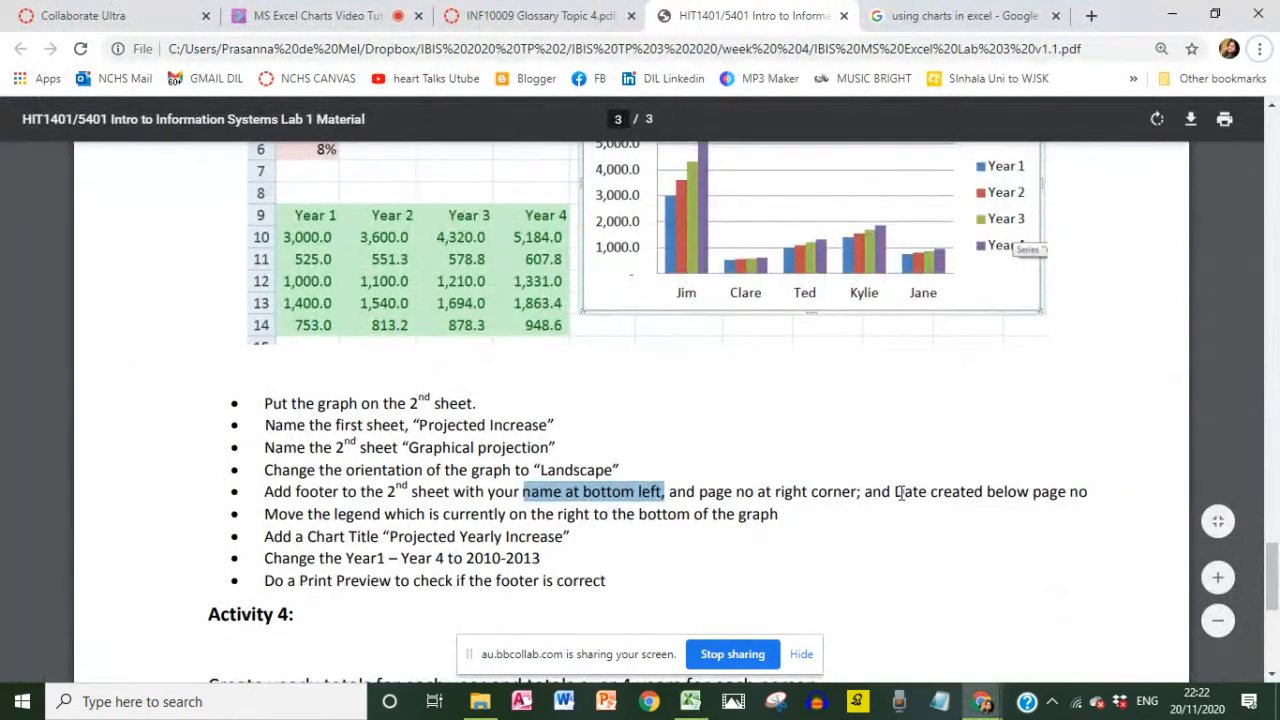
key(alt+Tab)
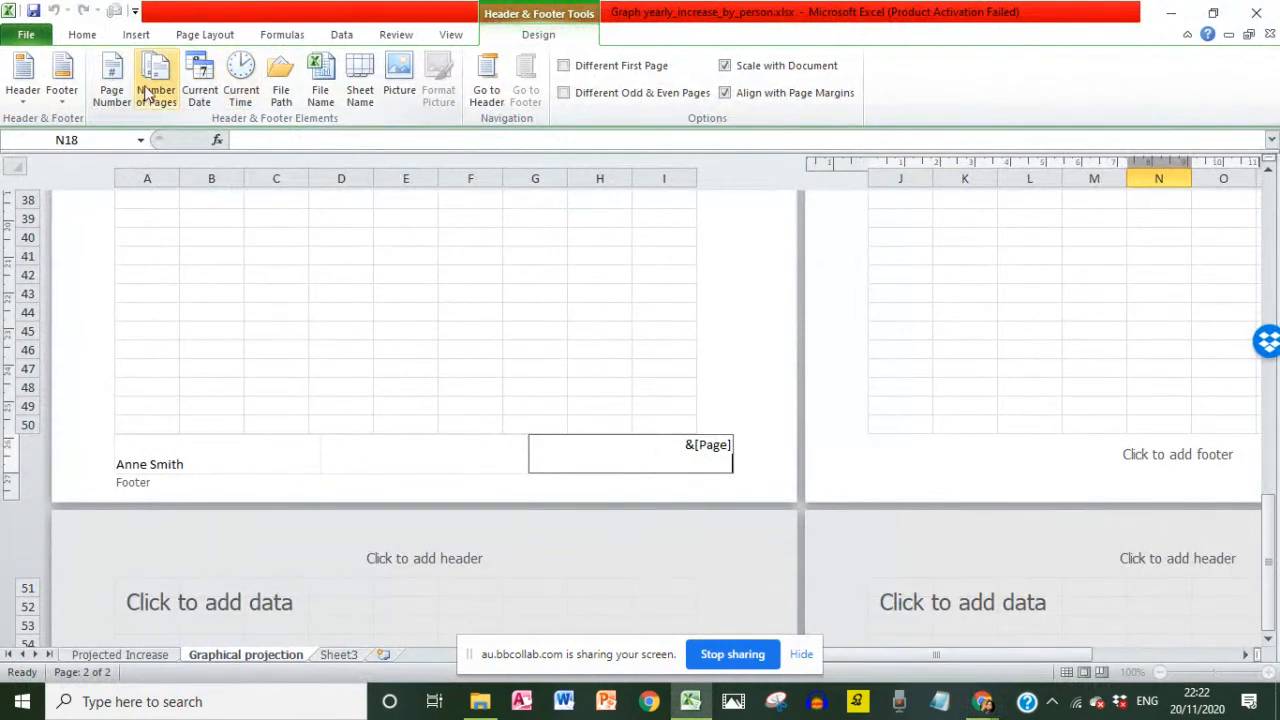
click(200, 80)
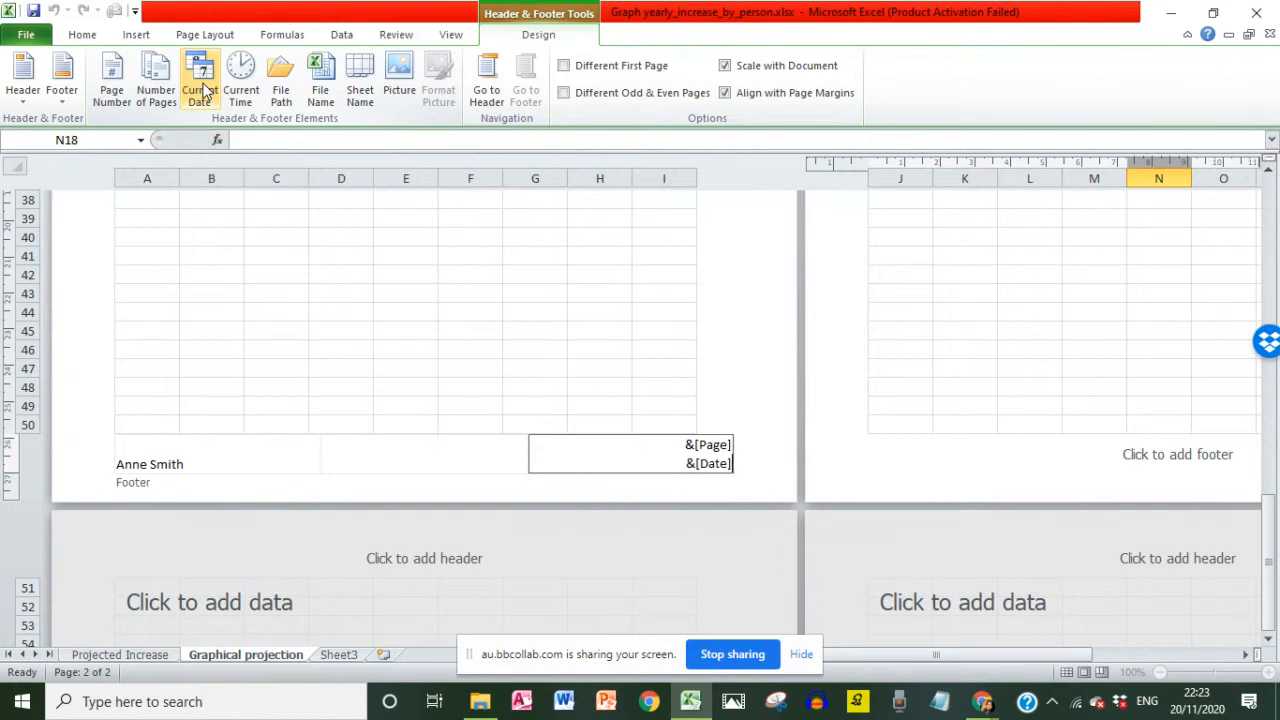
Leave the footer and shrink and move the chart to fit on the first page, from about column B to column H.
drag(1268, 535, 1260, 308)
double_click(263, 482)
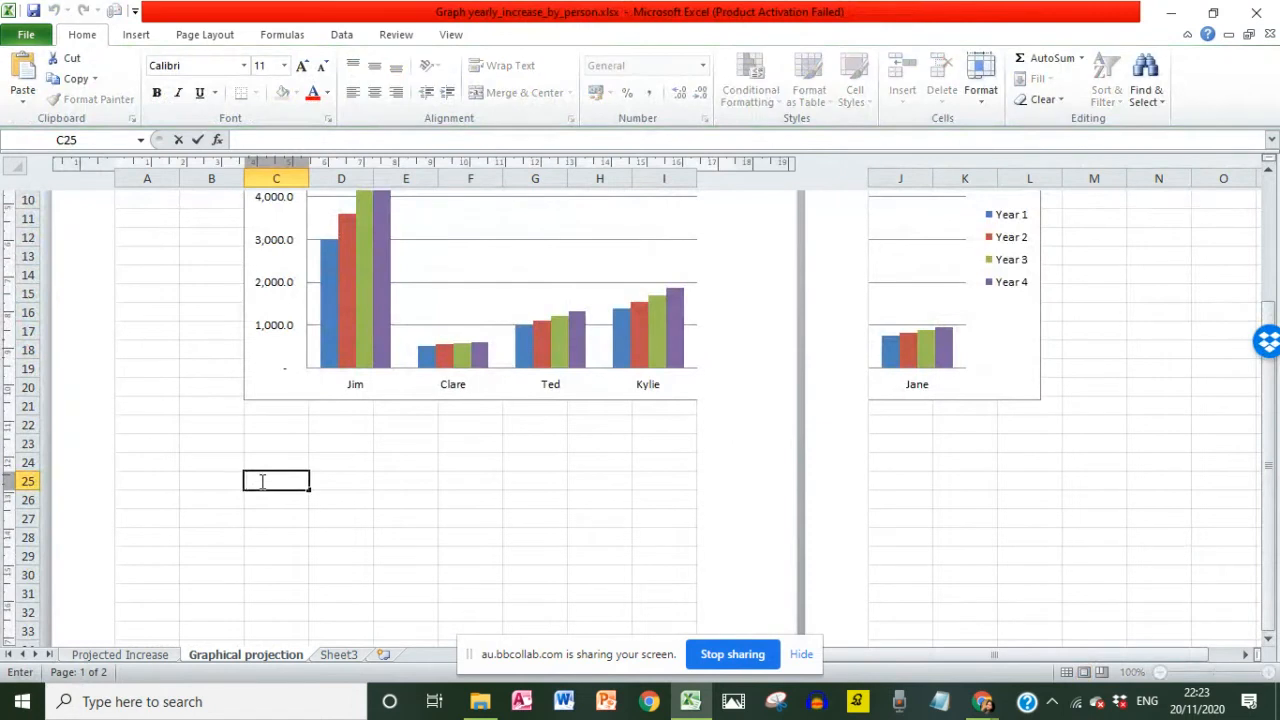
scroll(262, 488, up, 4)
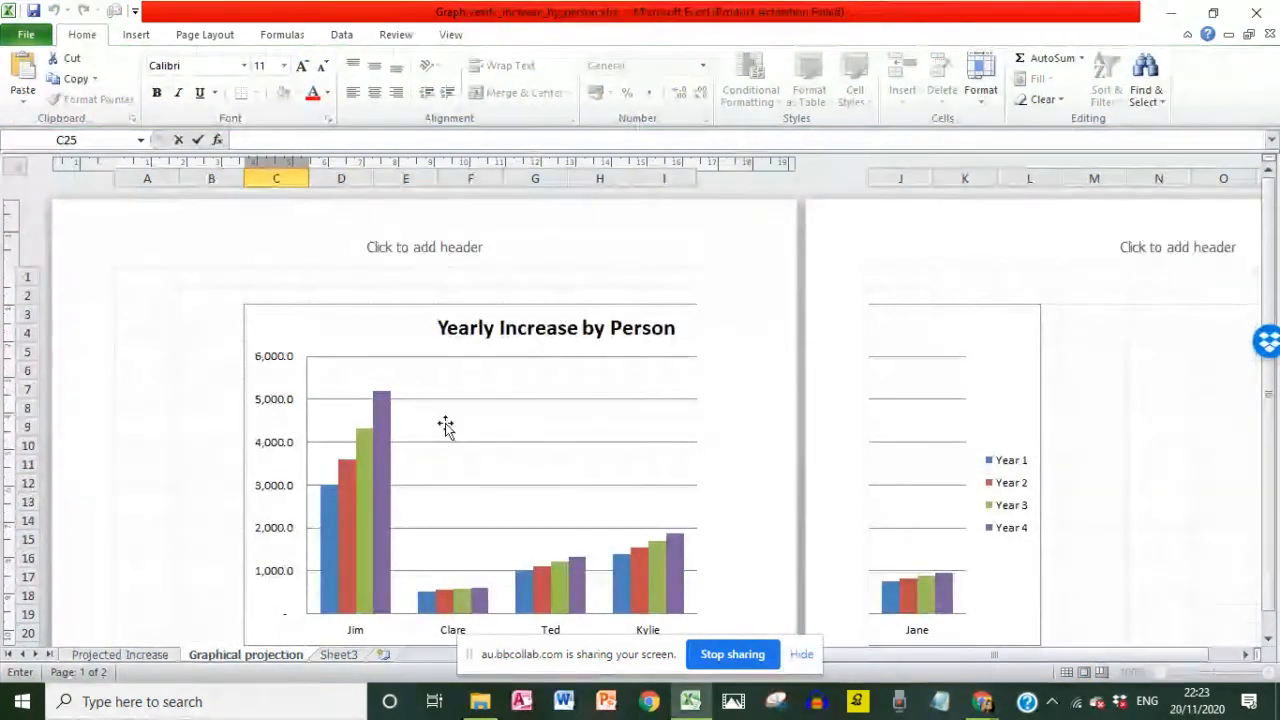
click(241, 308)
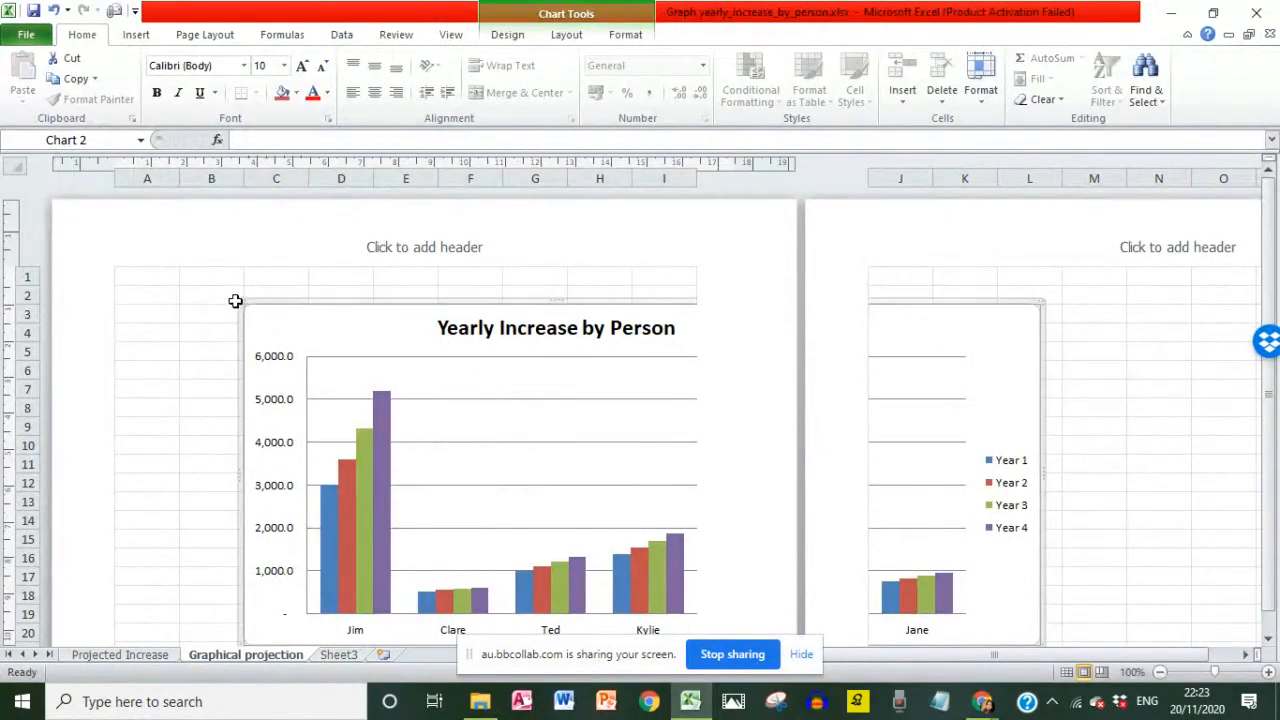
mouse_move(242, 301)
mouse_down()
mouse_move(343, 391)
mouse_move(509, 449)
mouse_move(337, 379)
mouse_move(251, 308)
mouse_up()
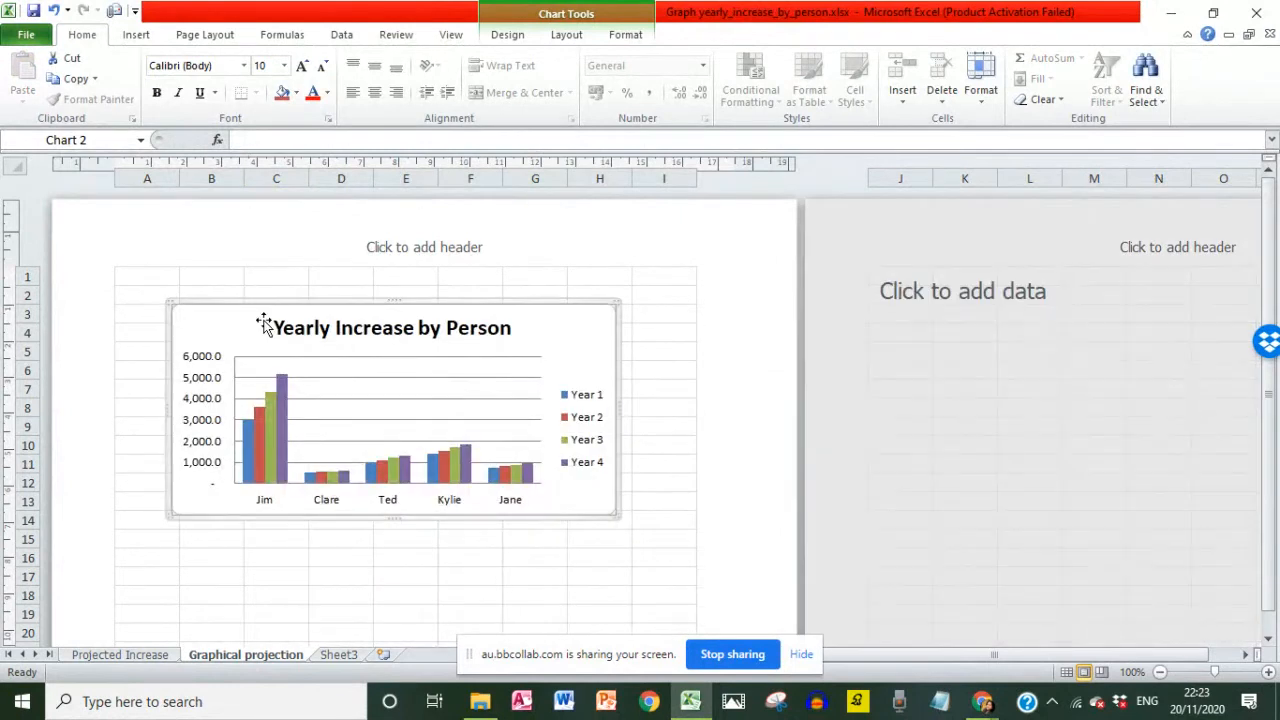
Return the Graphical projection sheet from the page layout to Normal view.
drag(982, 657, 520, 652)
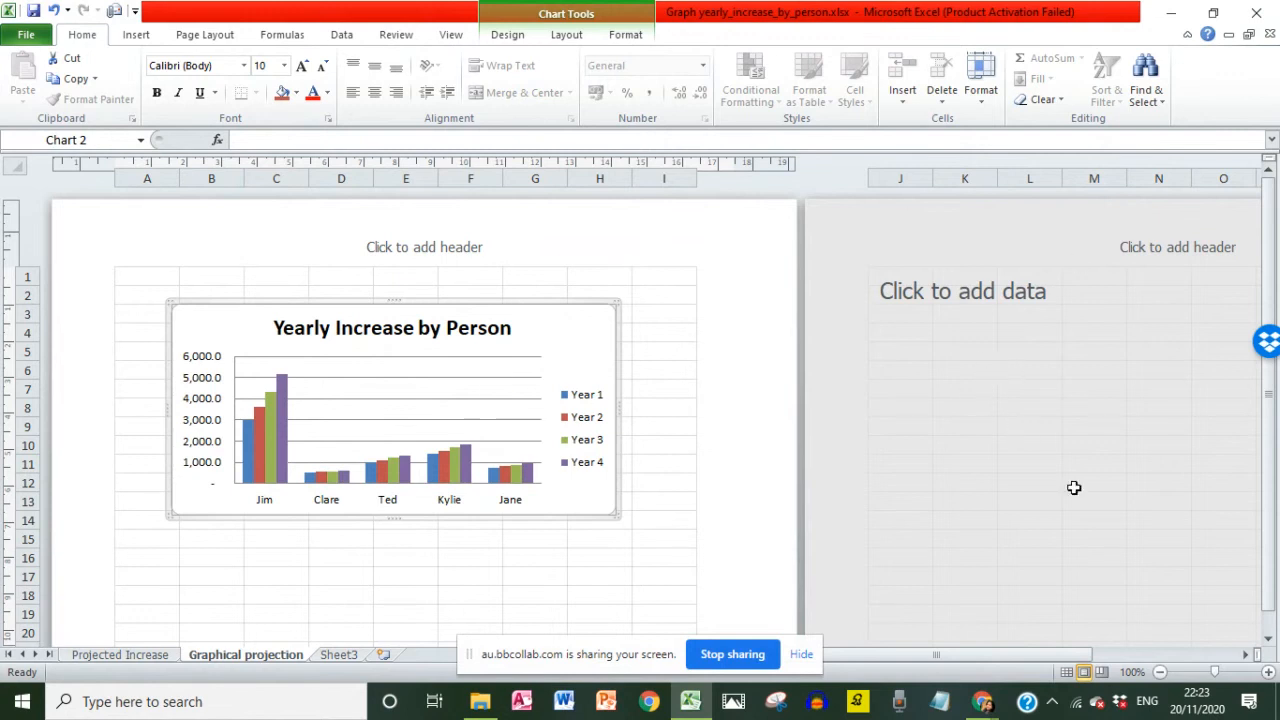
click(1066, 672)
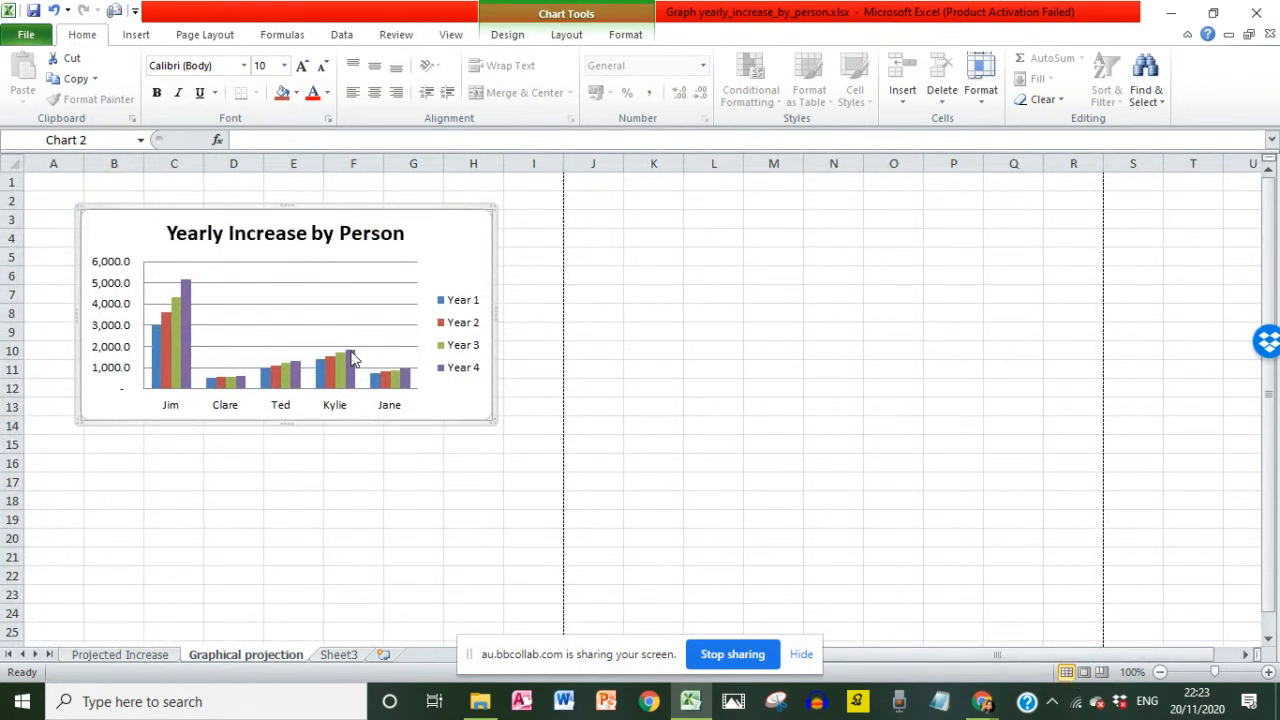
click(451, 36)
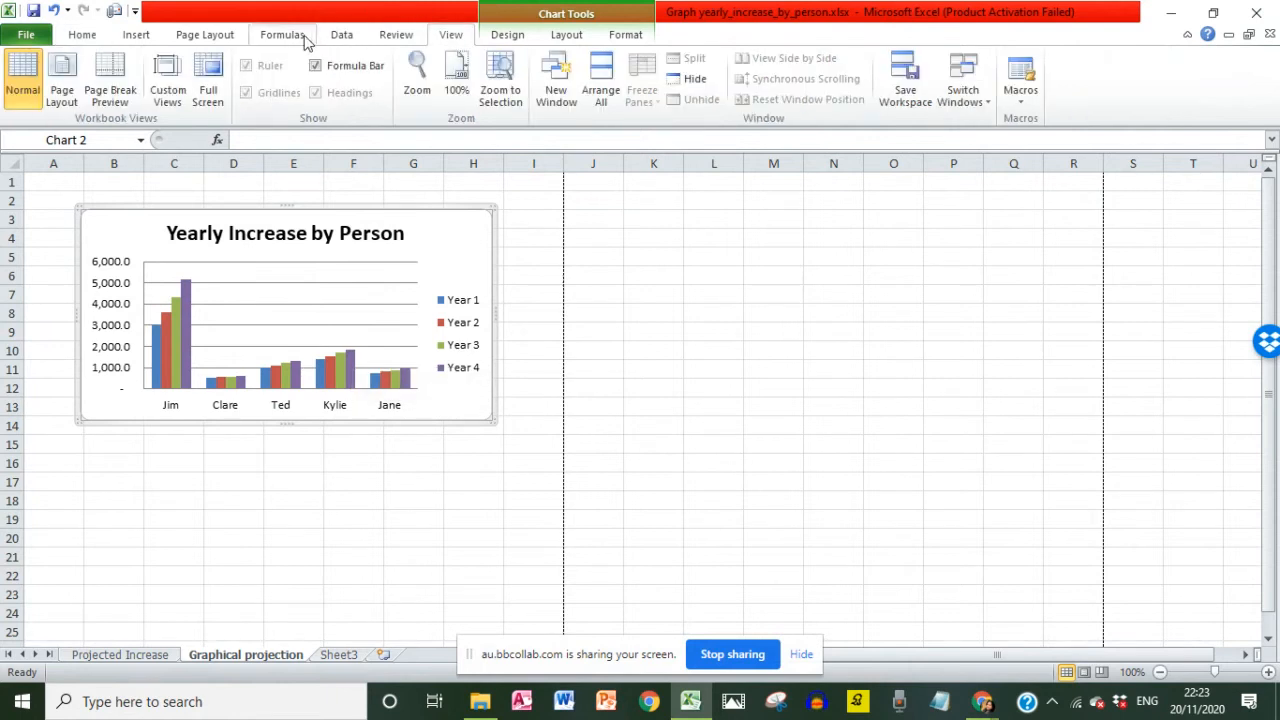
Read the legend task in the lab PDF in Chrome and, in Excel, enlarge the chart to about column J and row 17.
key(alt+Tab)
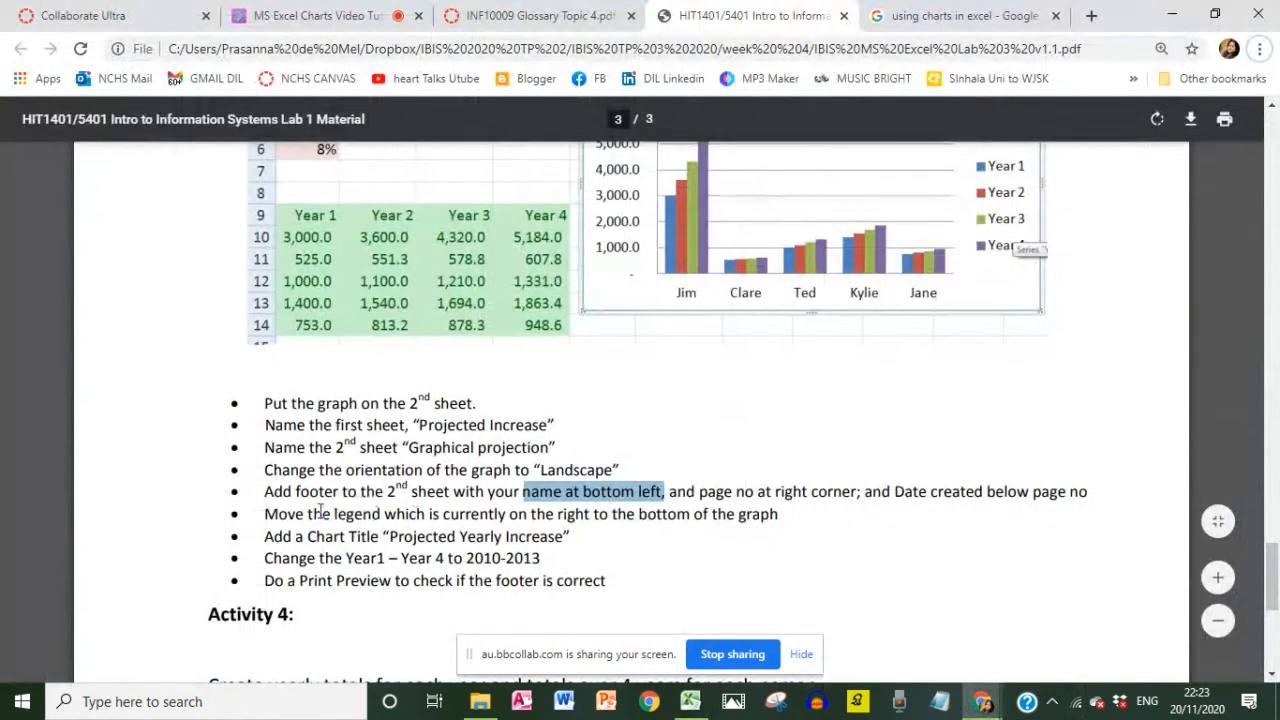
drag(340, 514, 791, 517)
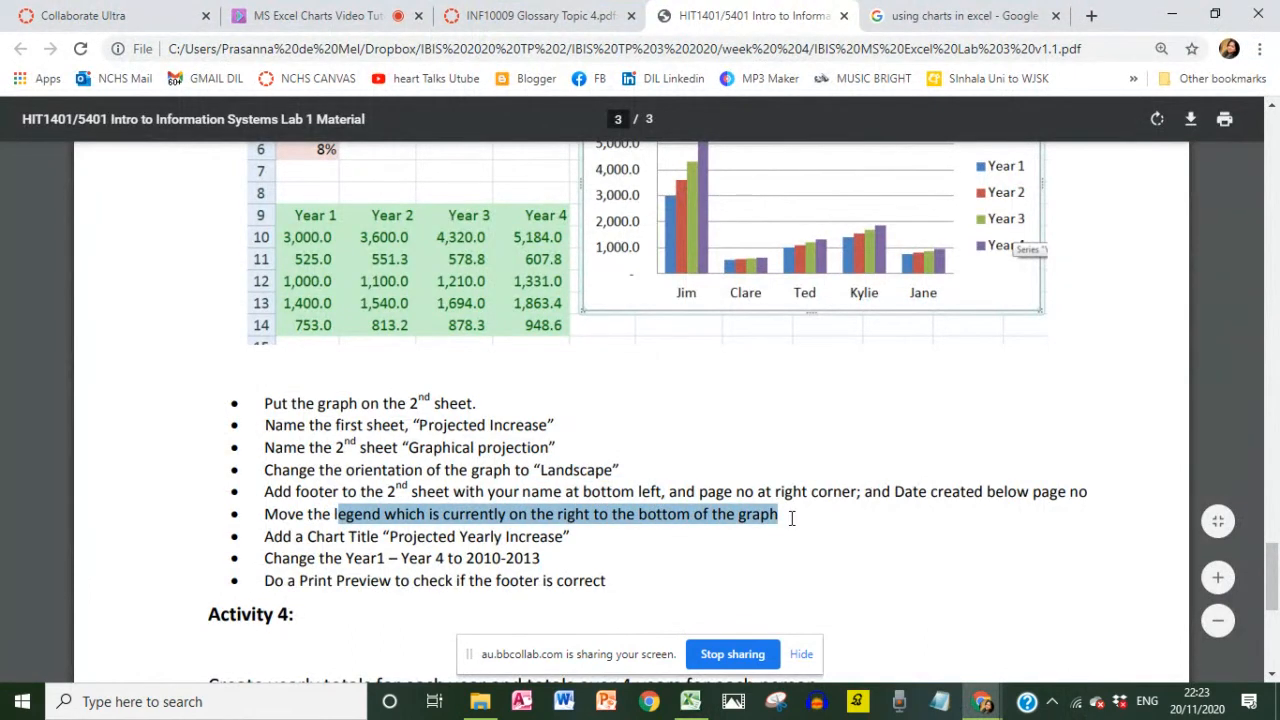
key(alt+Tab)
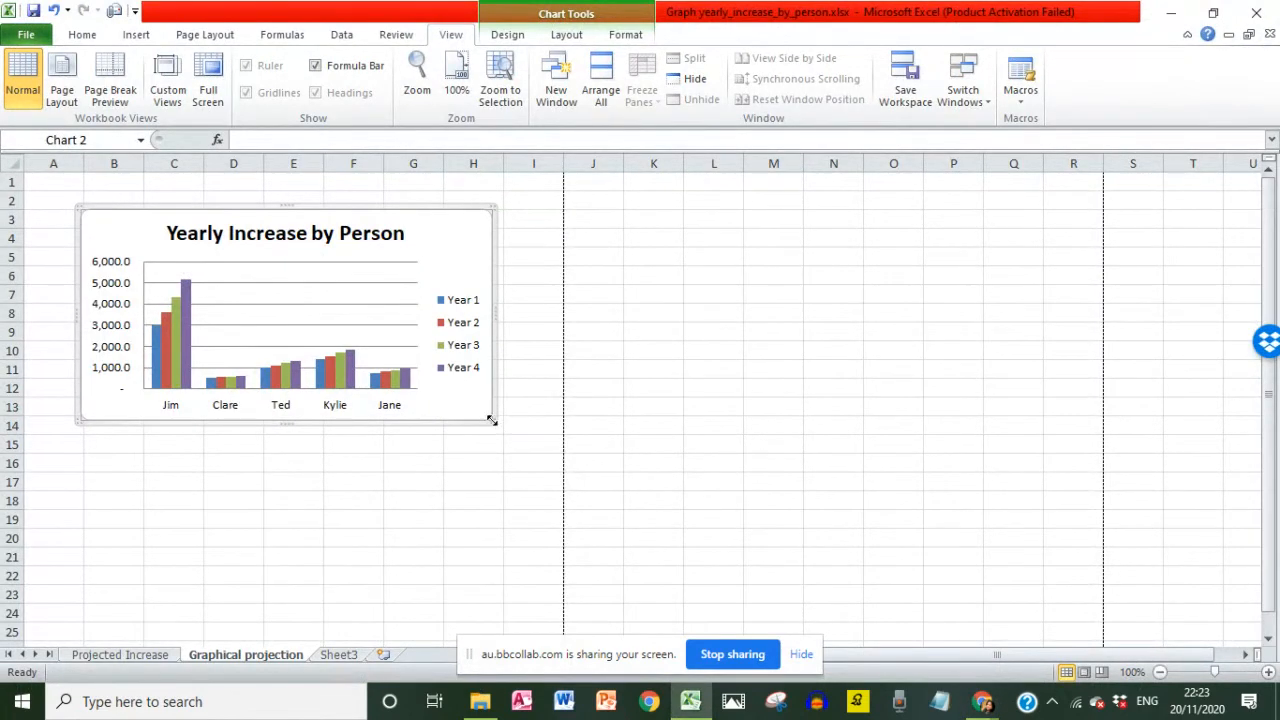
drag(491, 420, 616, 481)
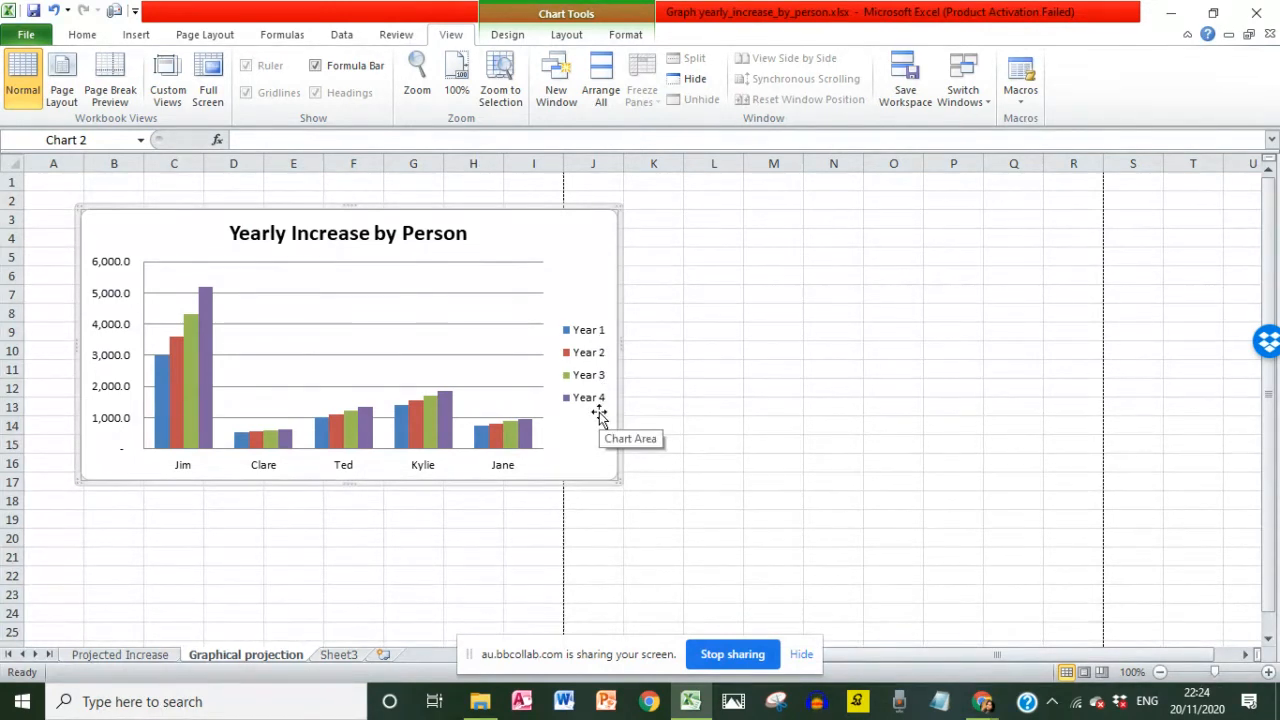
Set the chart's legend position to Bottom, rechecking the task in Chrome, and enlarge the chart to about column L and row 19.
click(583, 336)
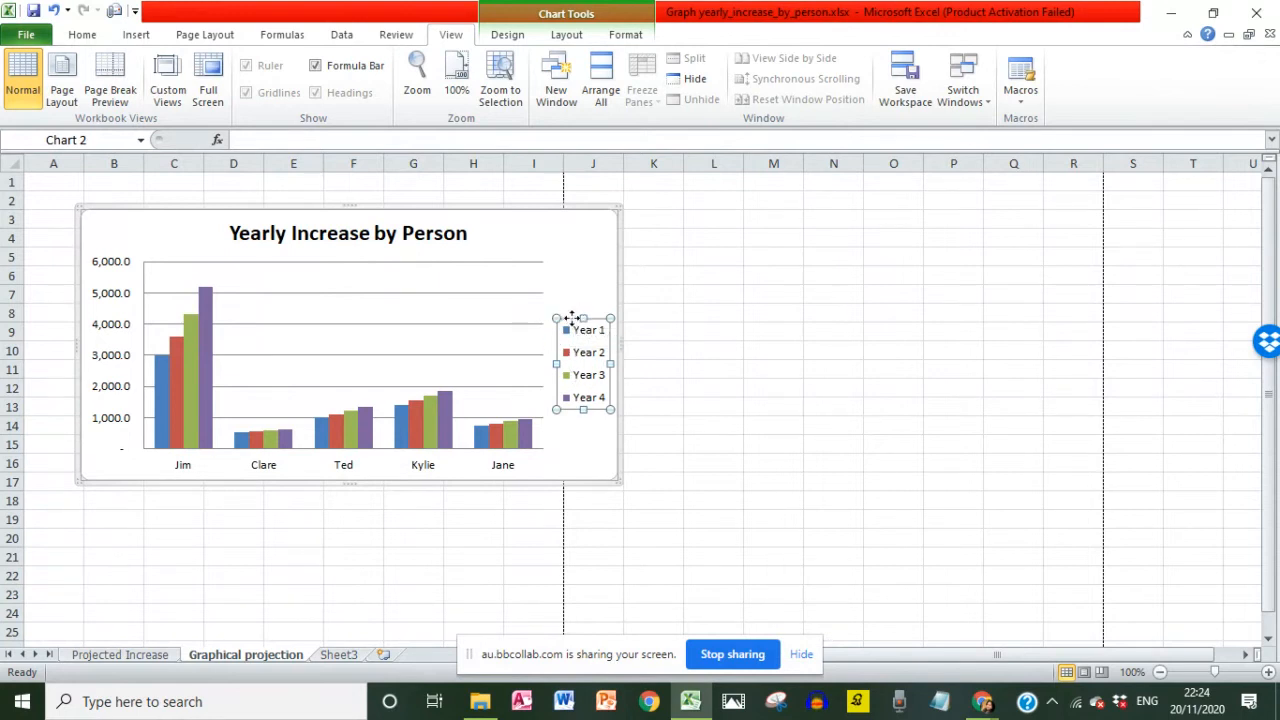
right_click(572, 319)
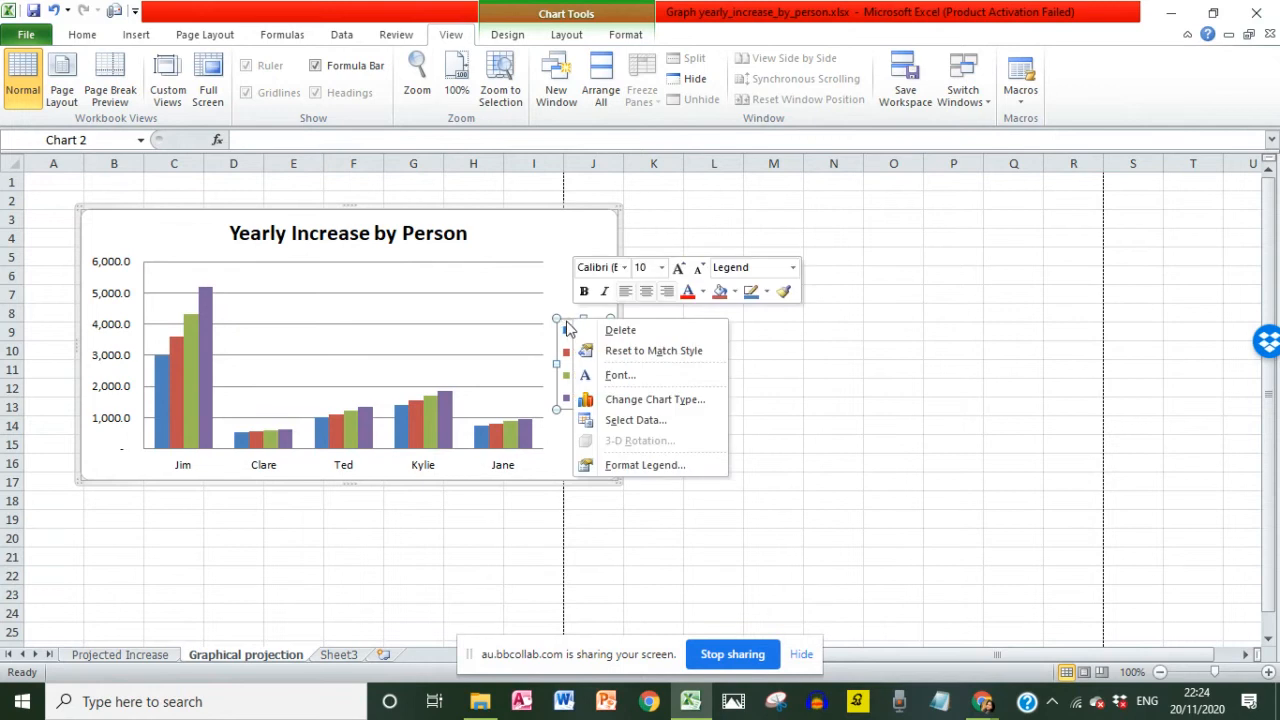
right_click(567, 323)
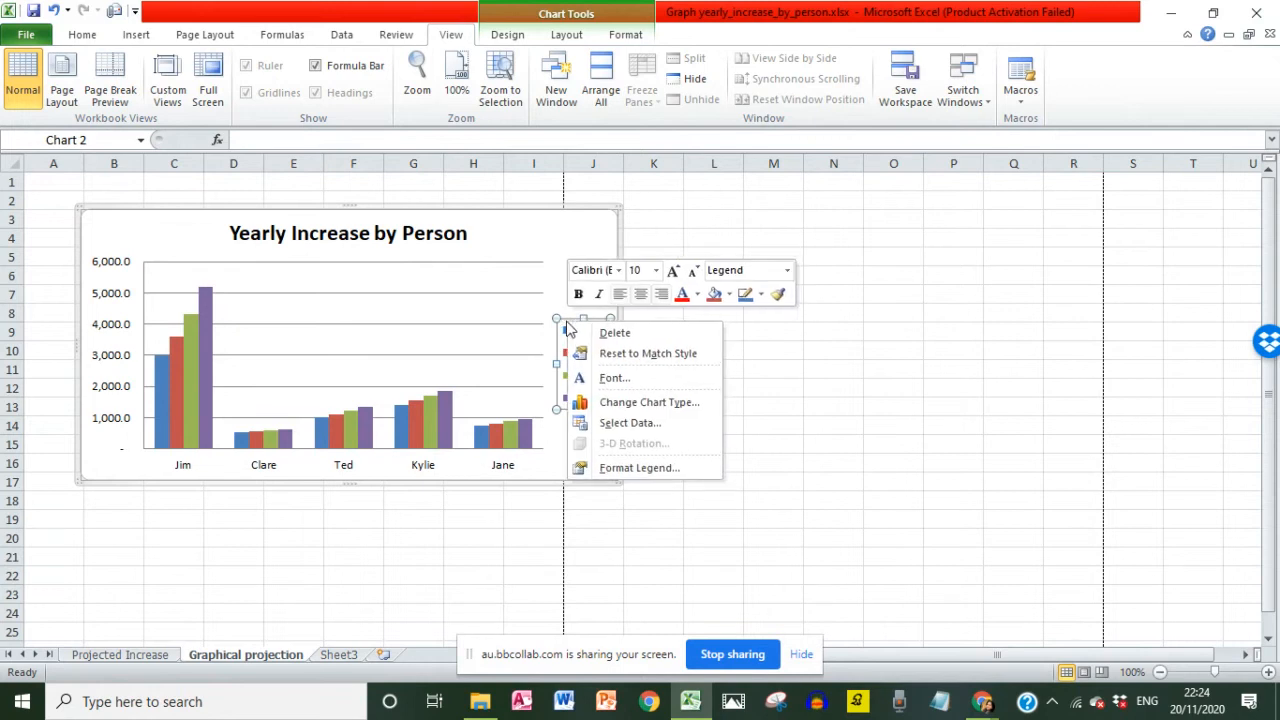
click(627, 470)
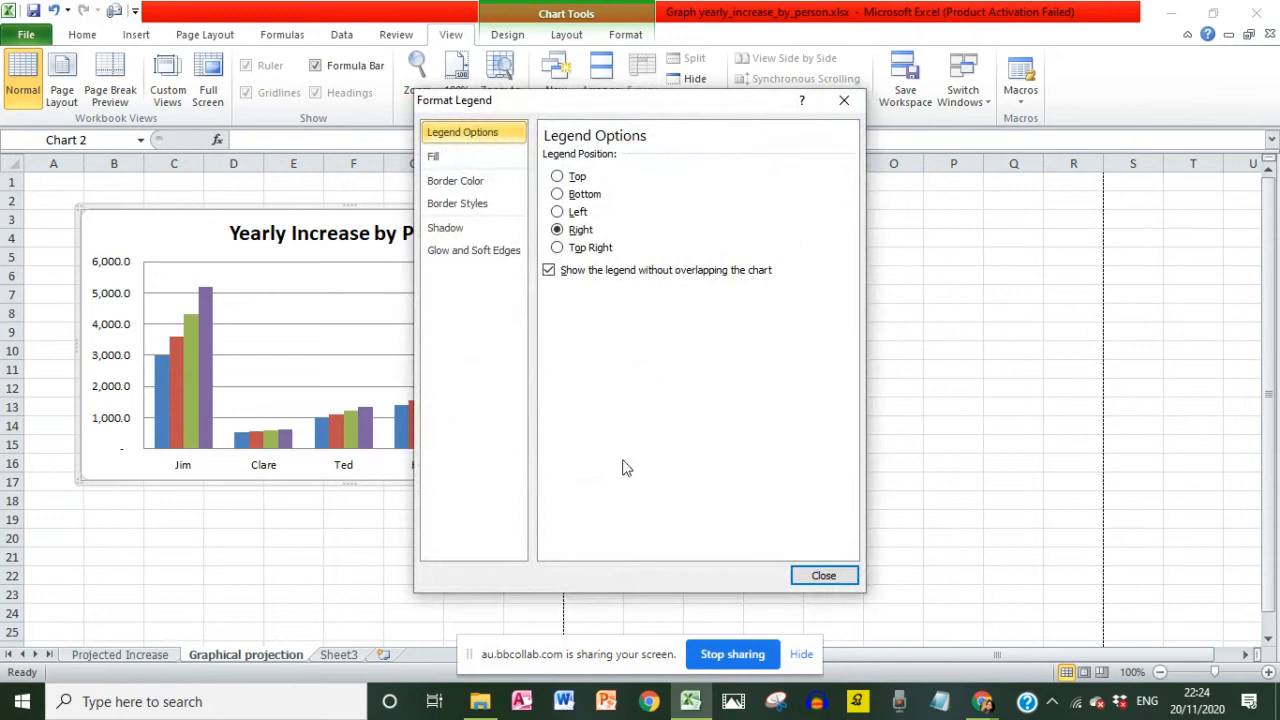
drag(527, 95, 625, 97)
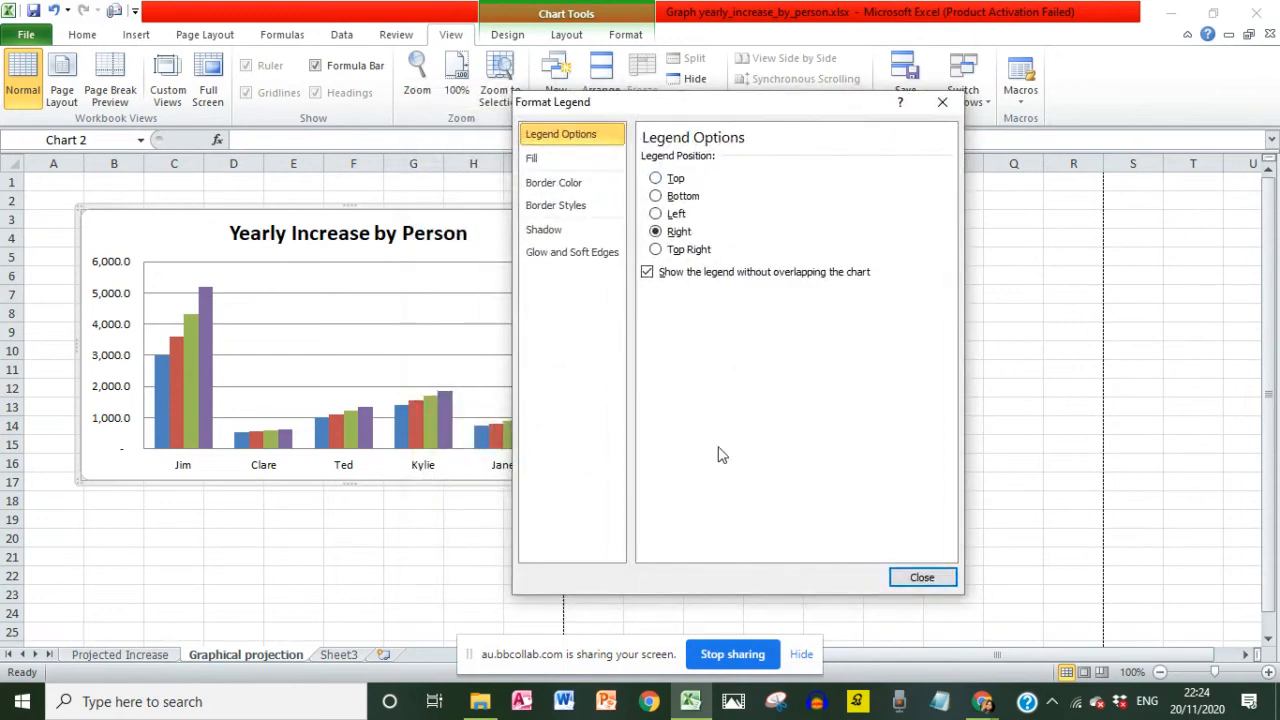
key(alt+Tab)
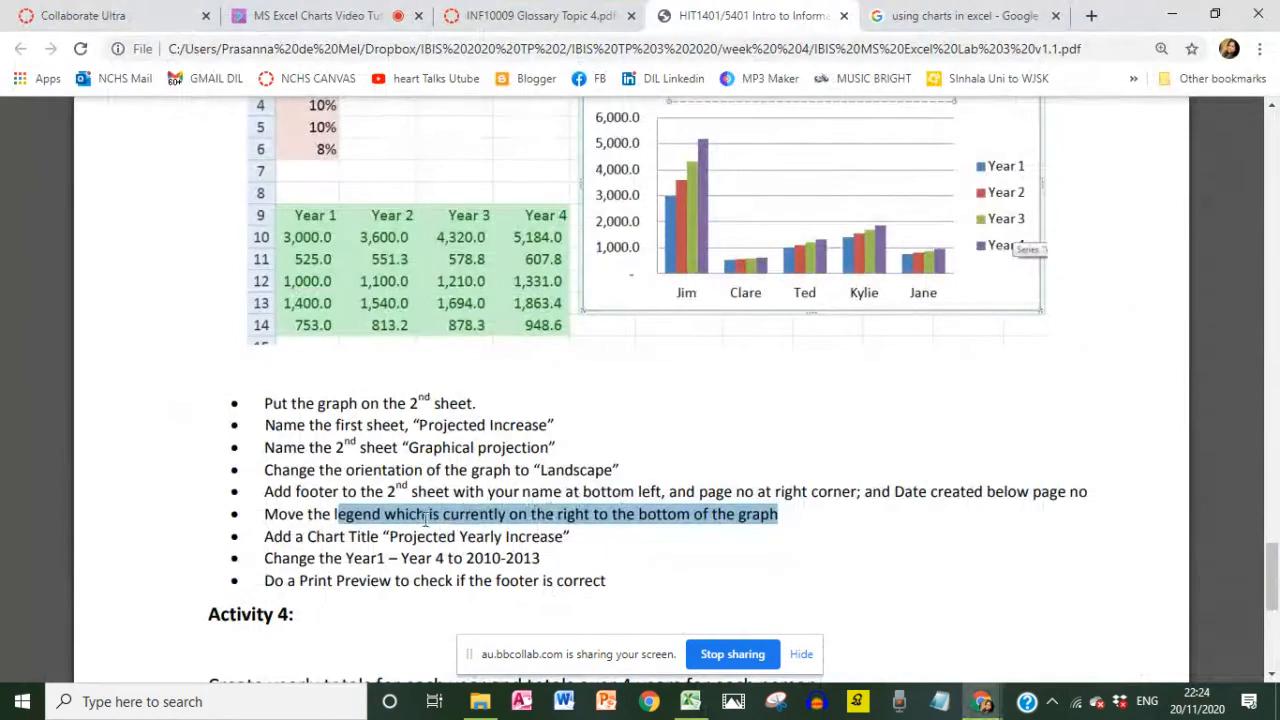
key(alt+Tab)
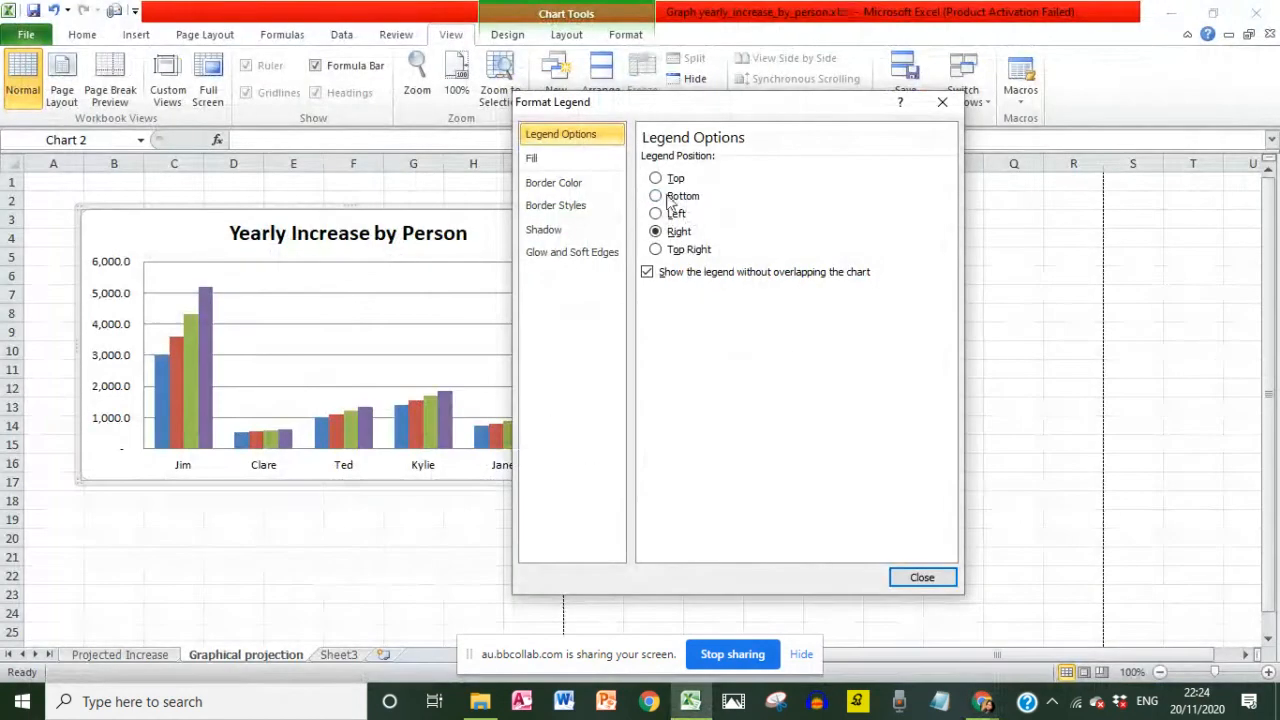
click(656, 197)
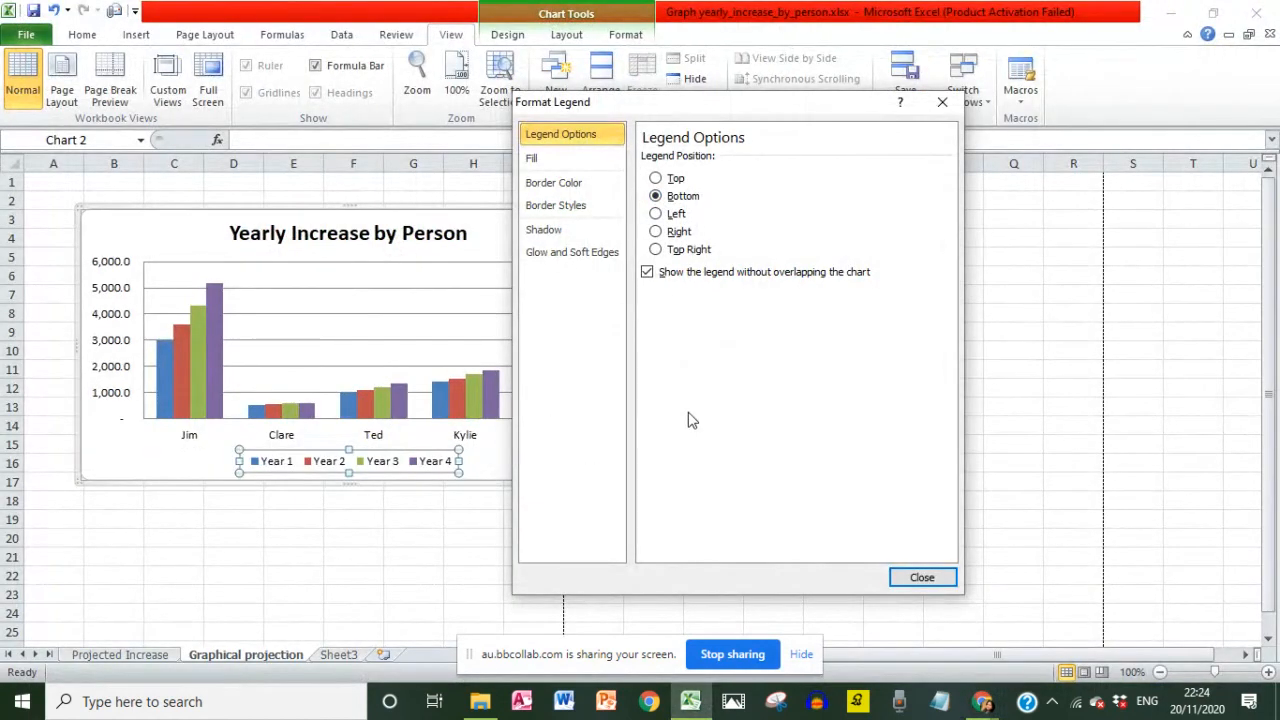
click(924, 578)
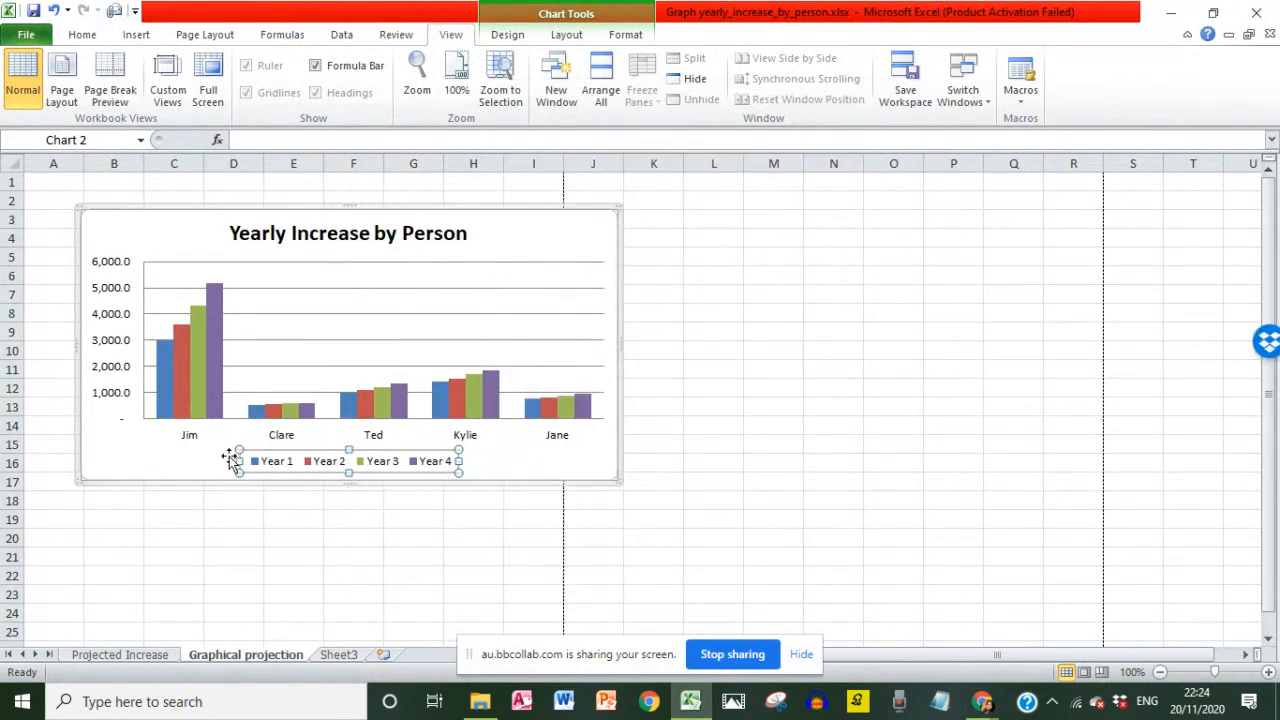
click(618, 481)
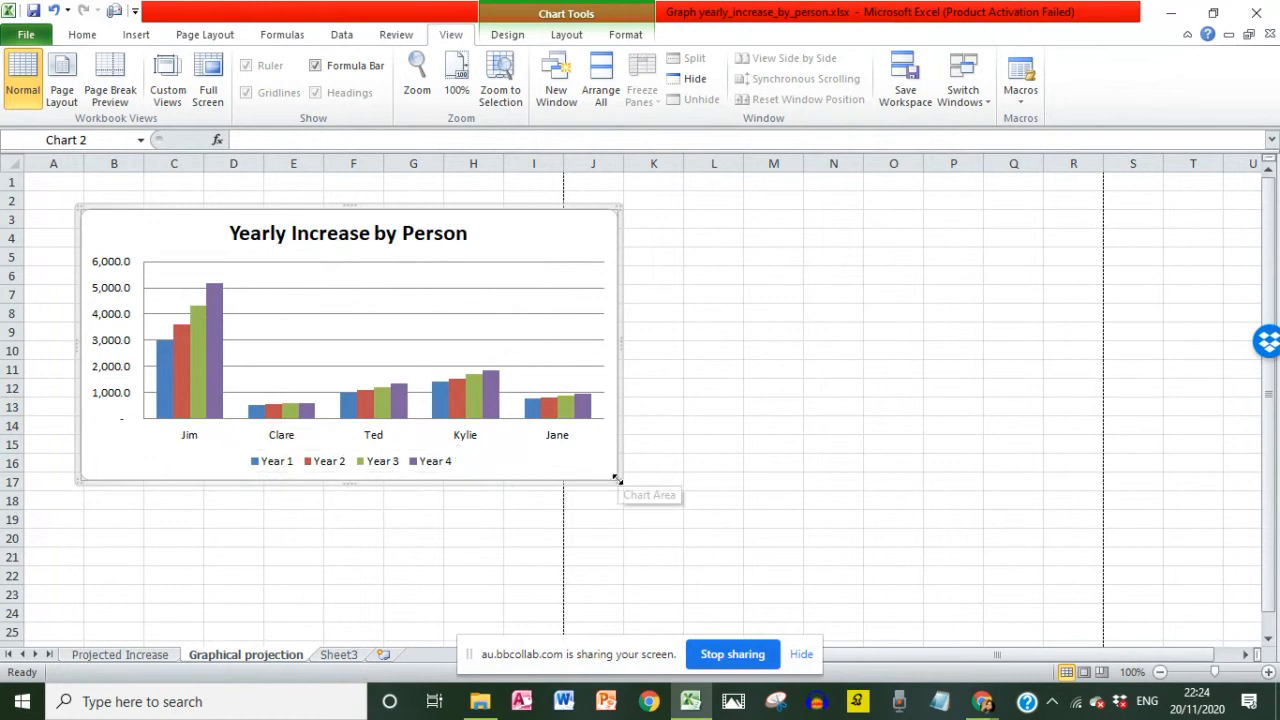
drag(617, 481, 713, 529)
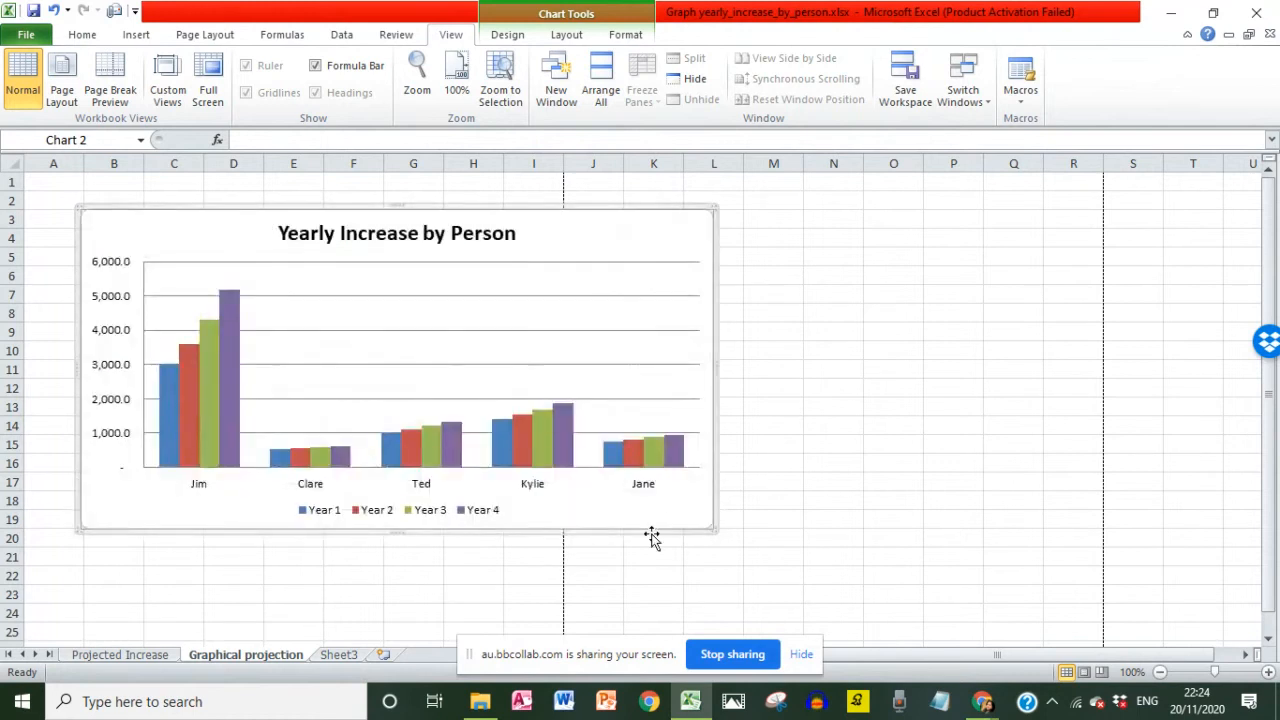
Look up the required chart title in the lab PDF in Chrome and return to Excel.
key(alt+Tab)
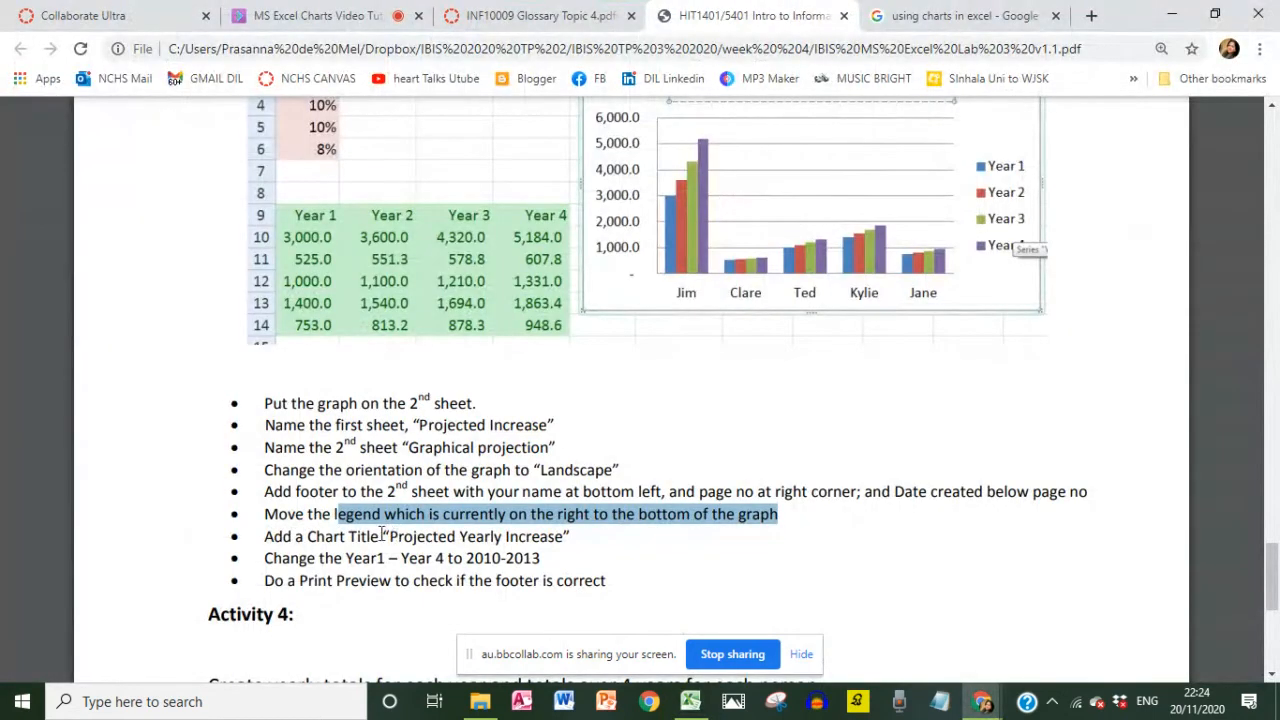
drag(392, 537, 567, 537)
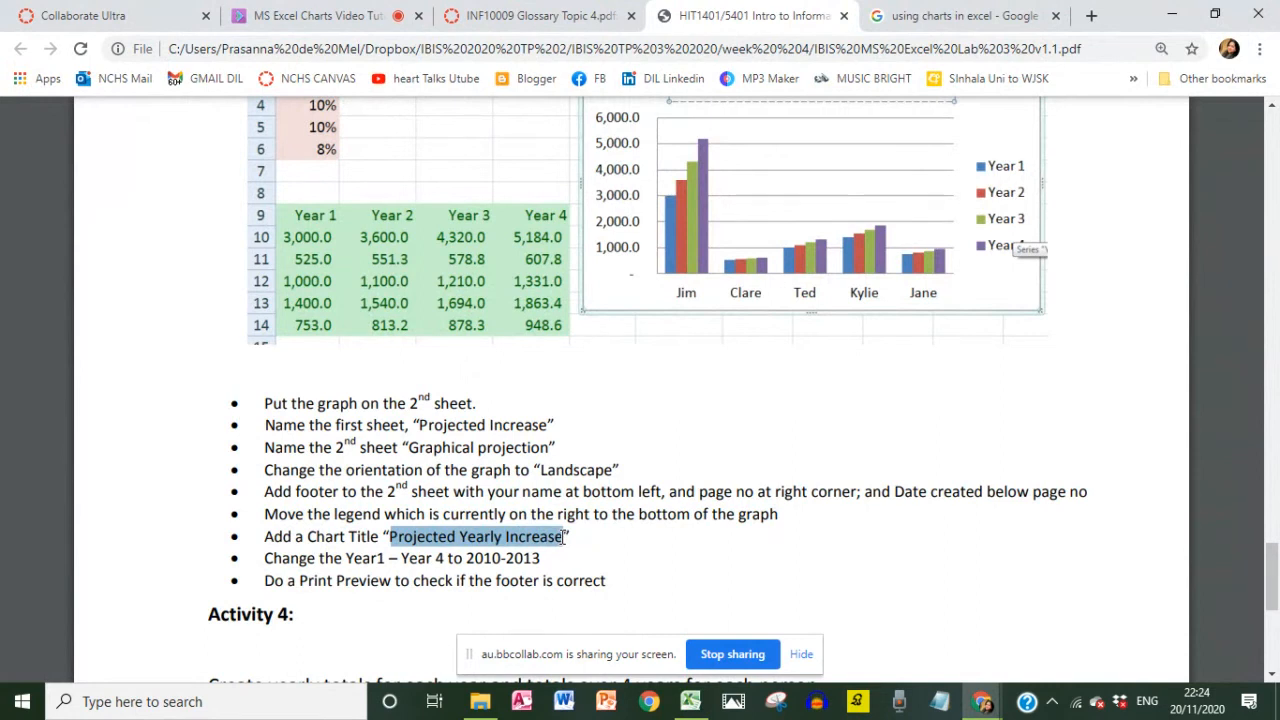
key(alt+Tab)
Replace the chart's title on the Graphical projection sheet with "Projected Yearly Increase".
click(340, 233)
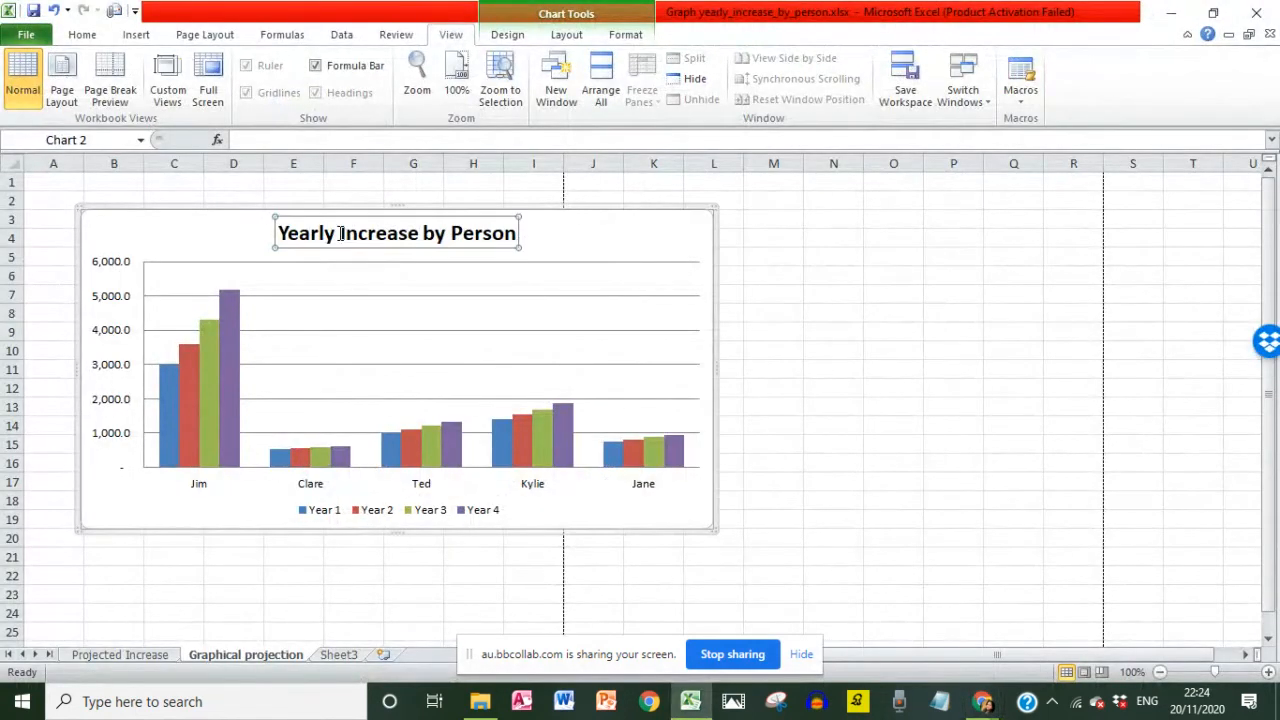
double_click(340, 233)
click(943, 107)
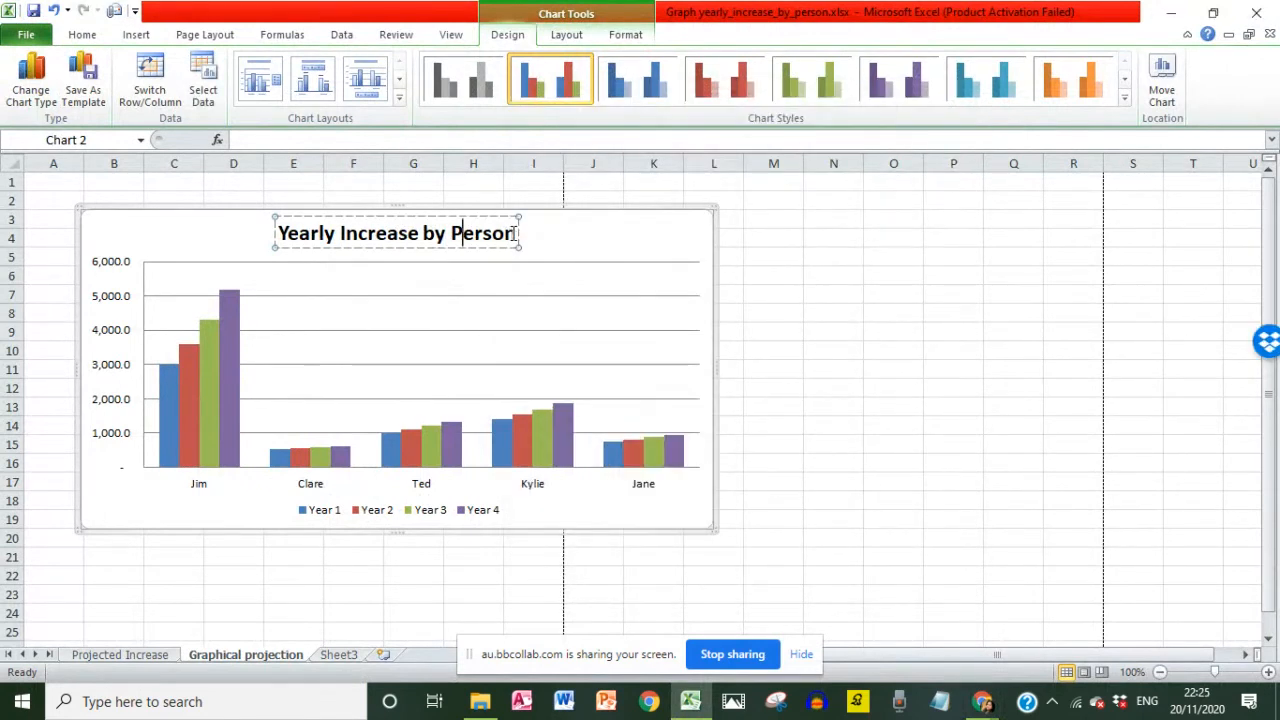
drag(515, 233, 211, 229)
text(Proje)
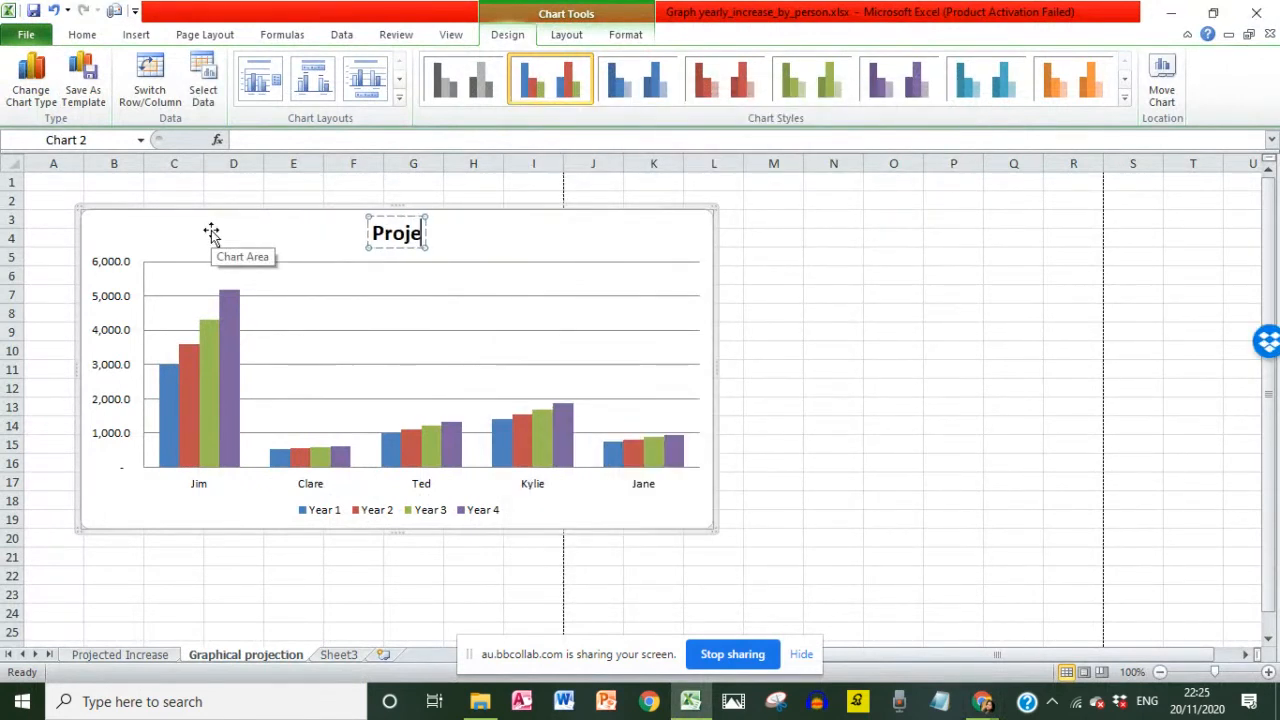
text(cted Year;y)
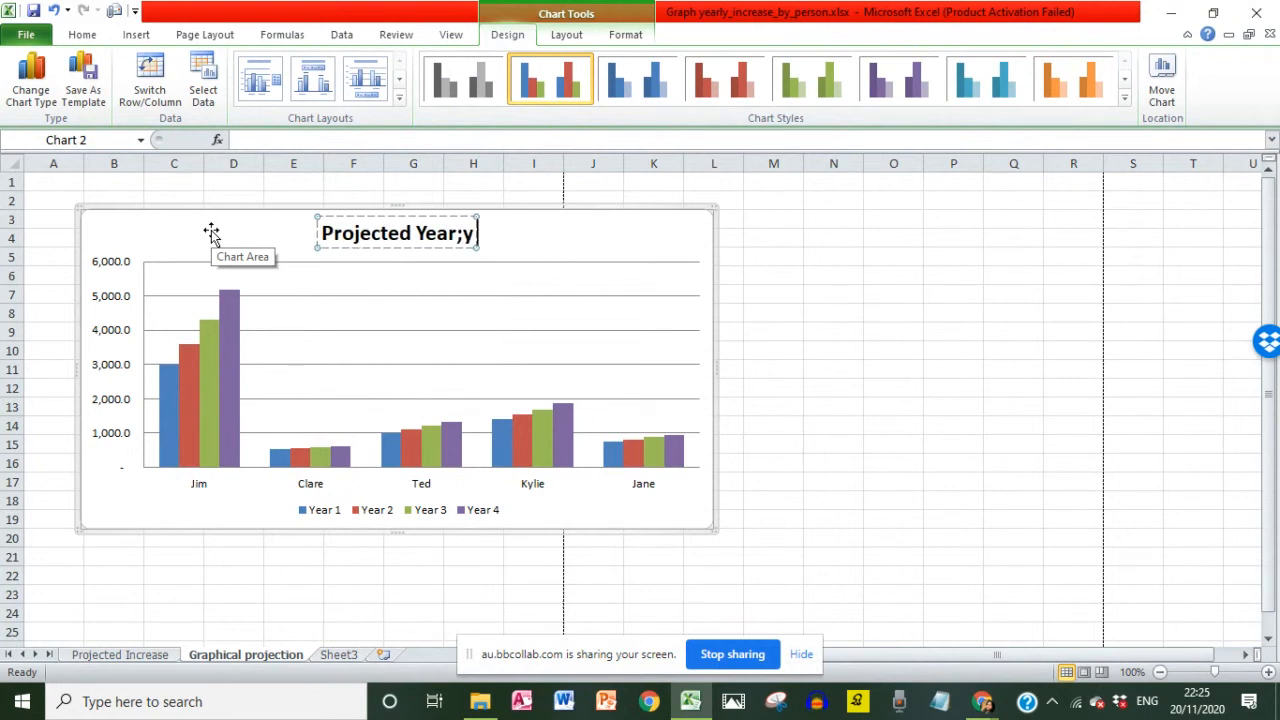
text( In)
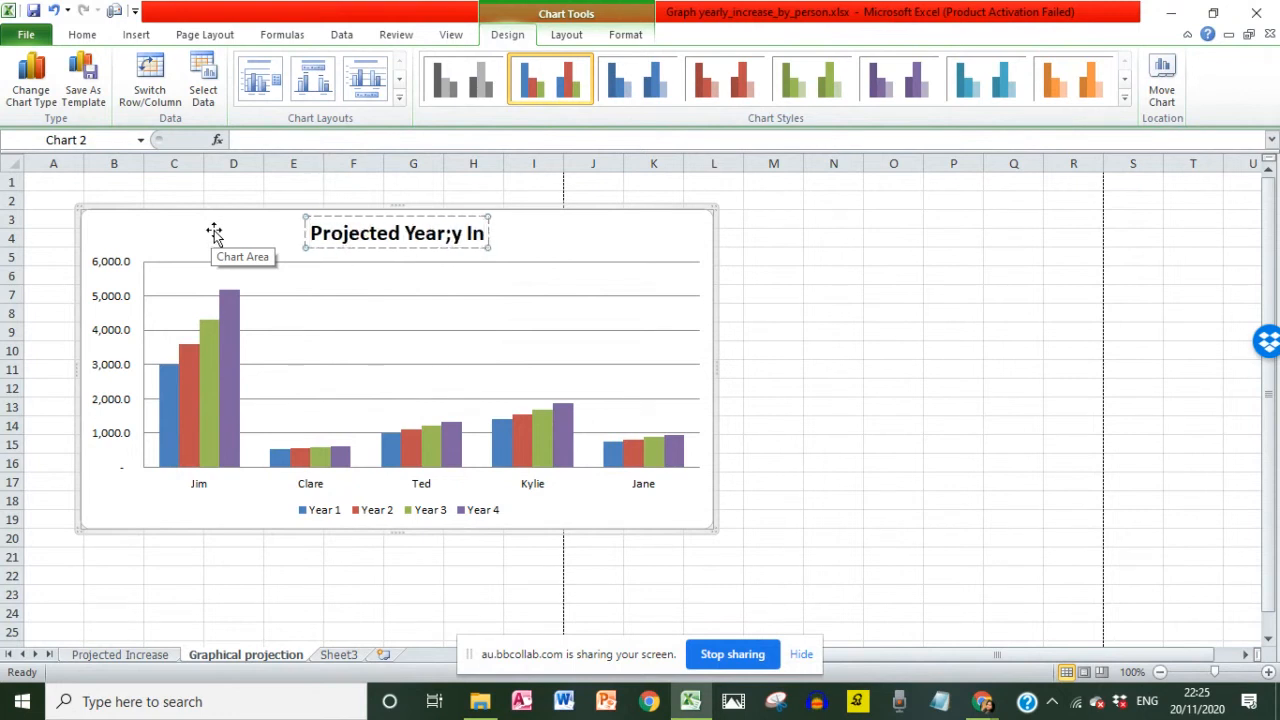
key(BackSpace)
key(BackSpace)
key(BackSpace)
key(BackSpace)
key(BackSpace)
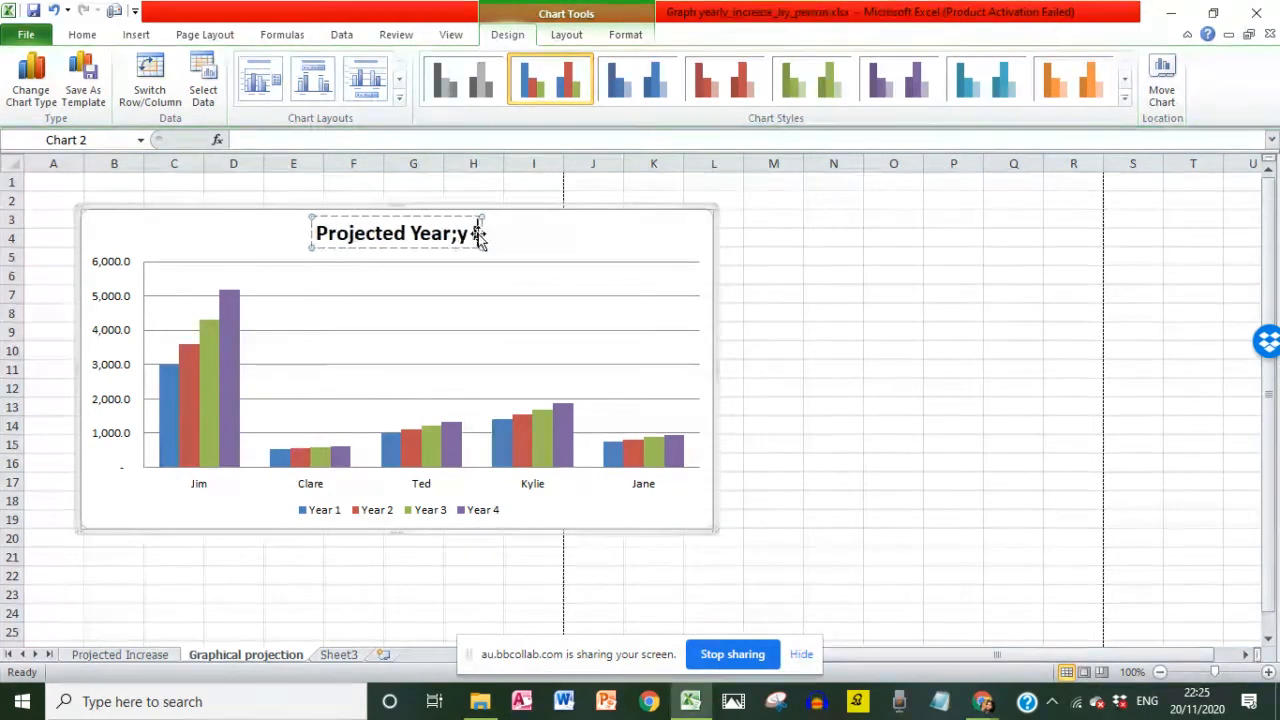
text(Increase)
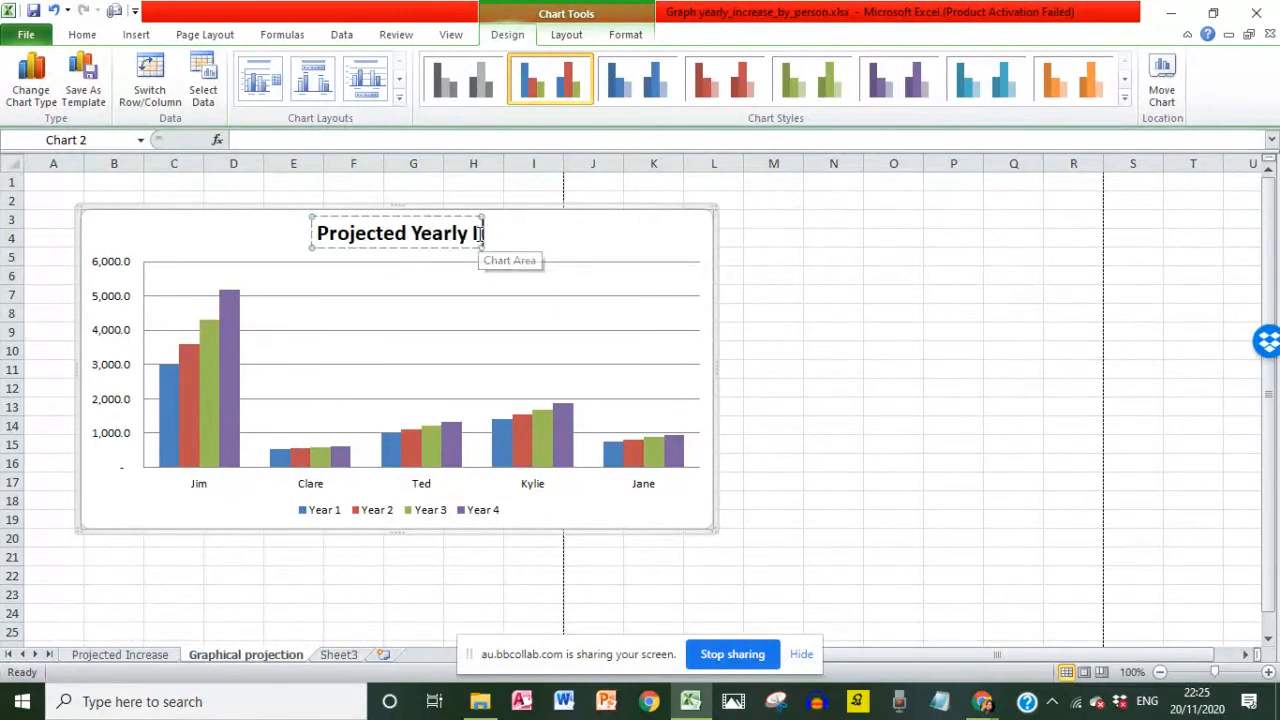
click(627, 250)
Read the year label task in the lab PDF in Chrome and, back in Excel, select the chart's Year 2 legend entry.
key(alt+Tab)
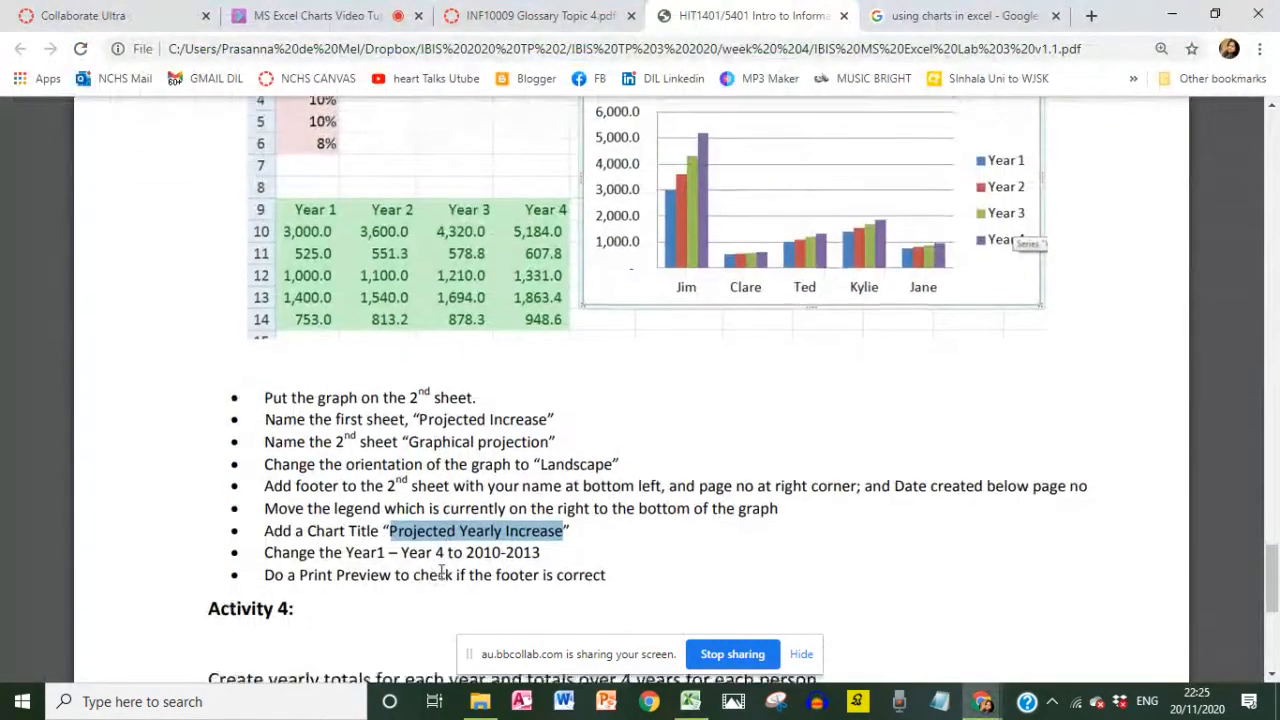
scroll(459, 580, down, 1)
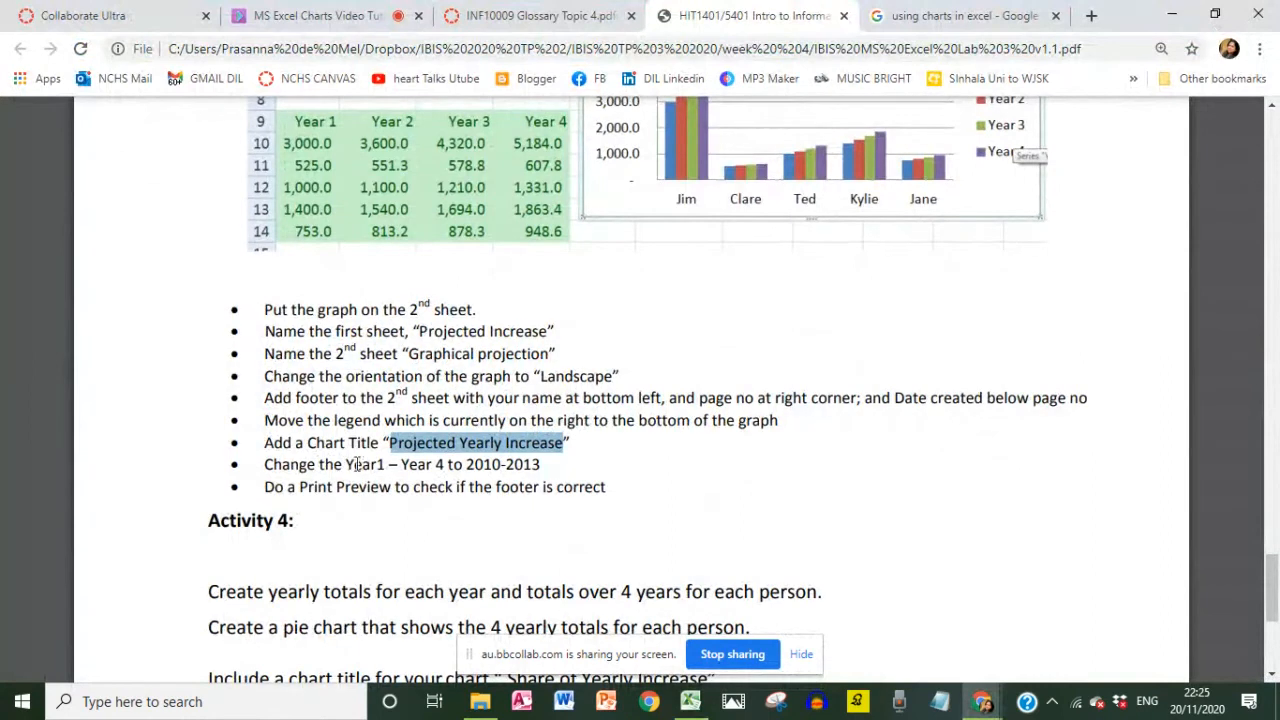
drag(466, 465, 542, 466)
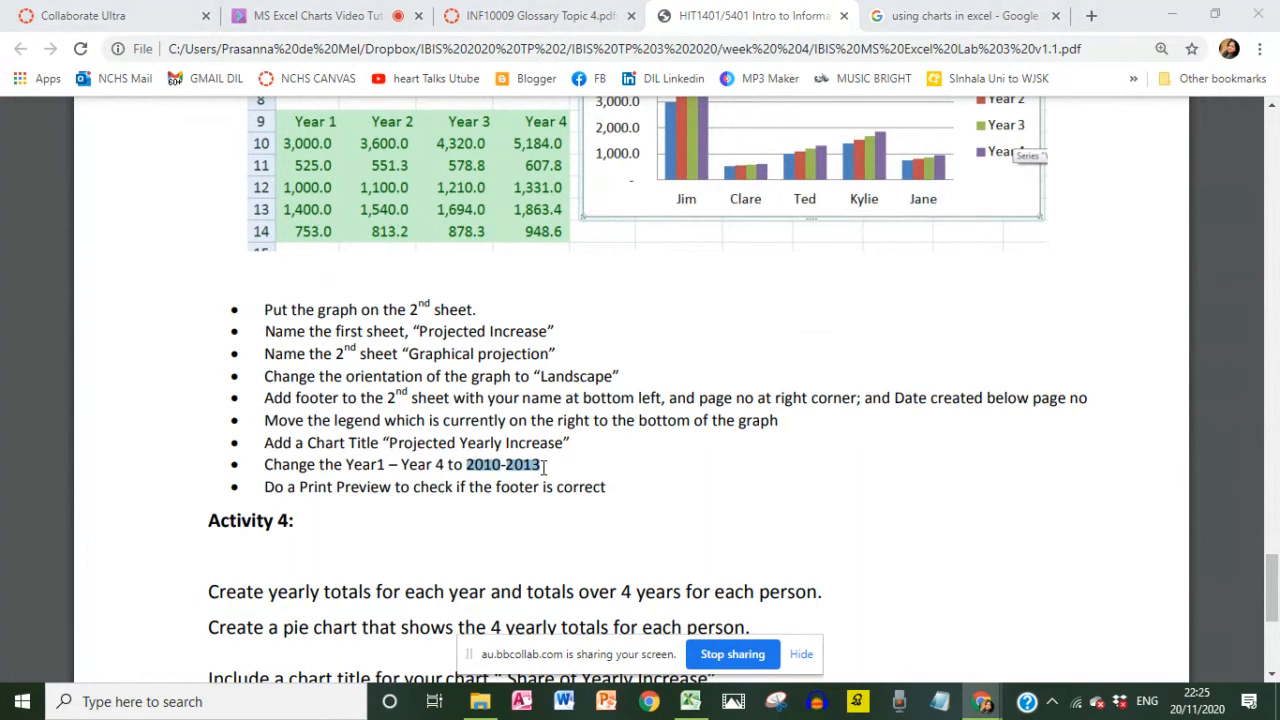
key(alt+Tab)
click(316, 511)
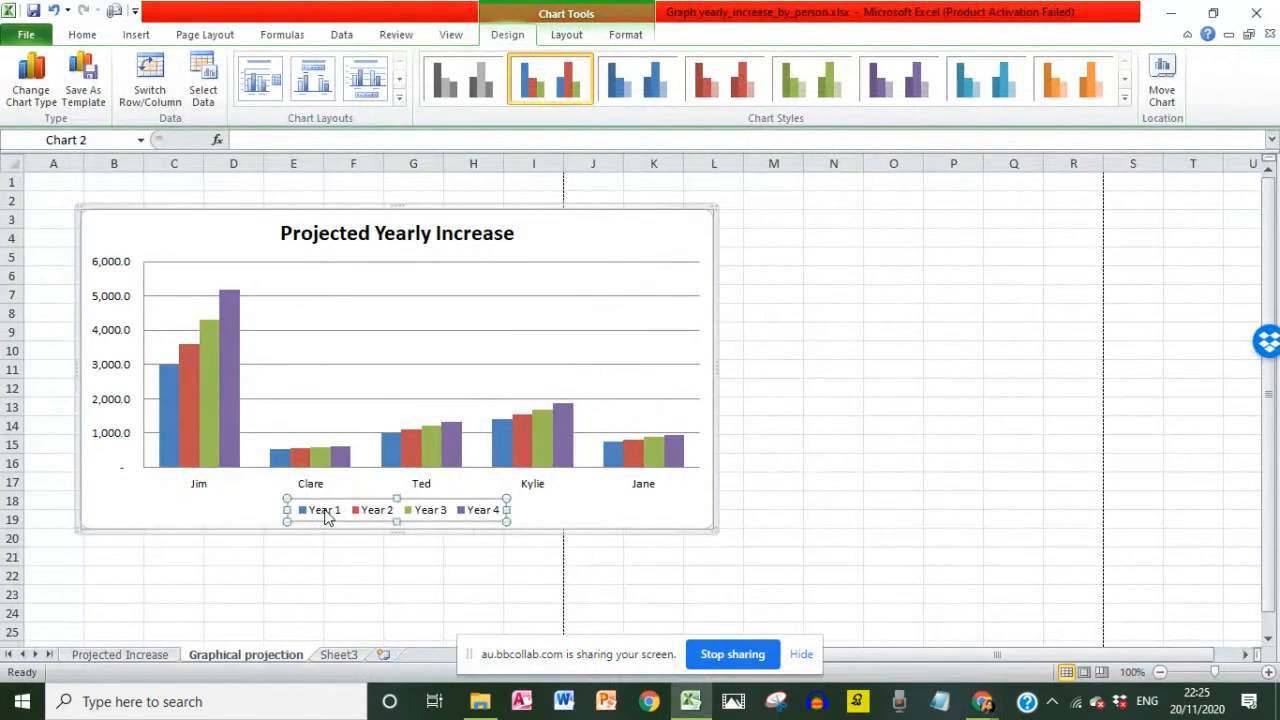
click(376, 510)
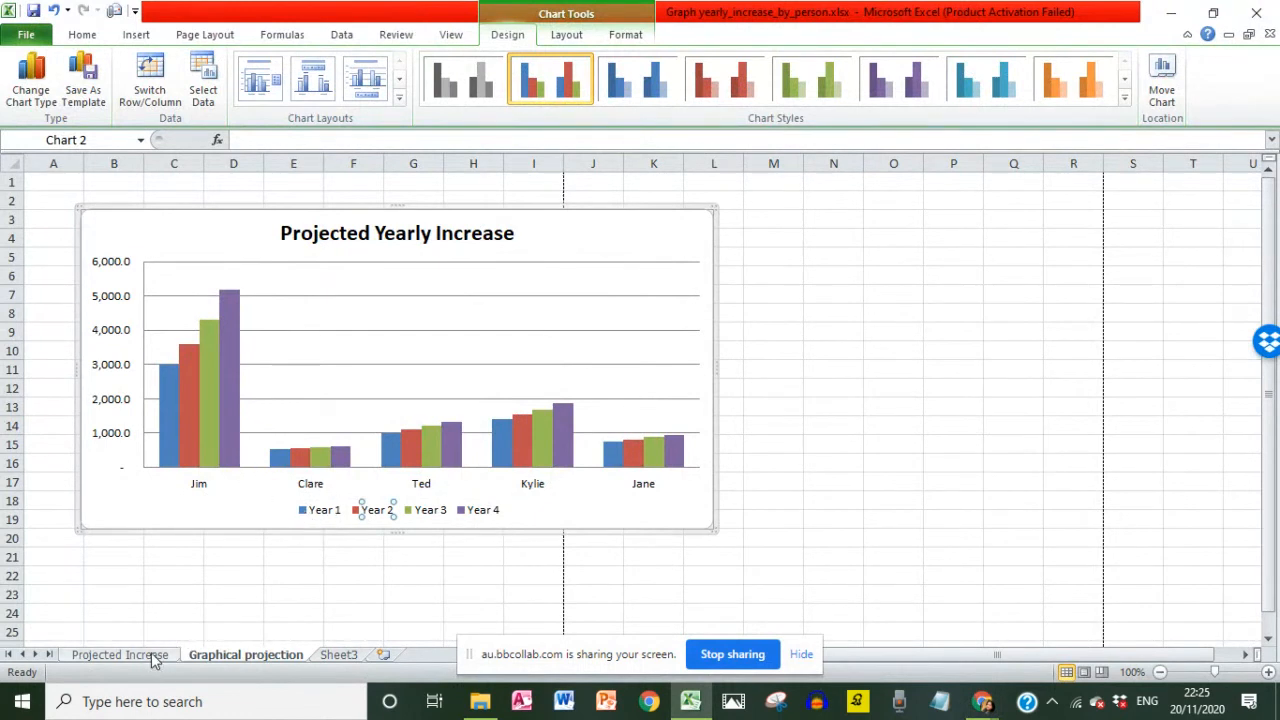
On the Projected Increase sheet, change the year headings in B9 to E9 to 2010, 2011, 2012 and 2013.
click(120, 655)
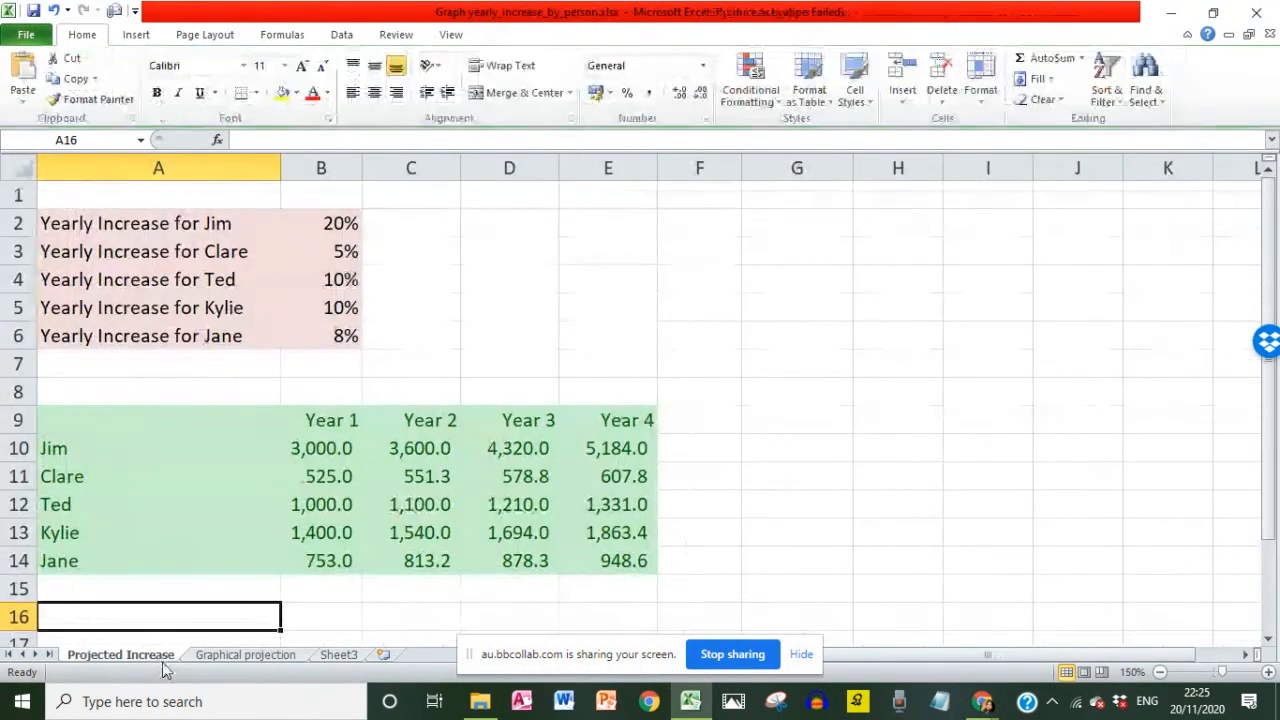
click(336, 419)
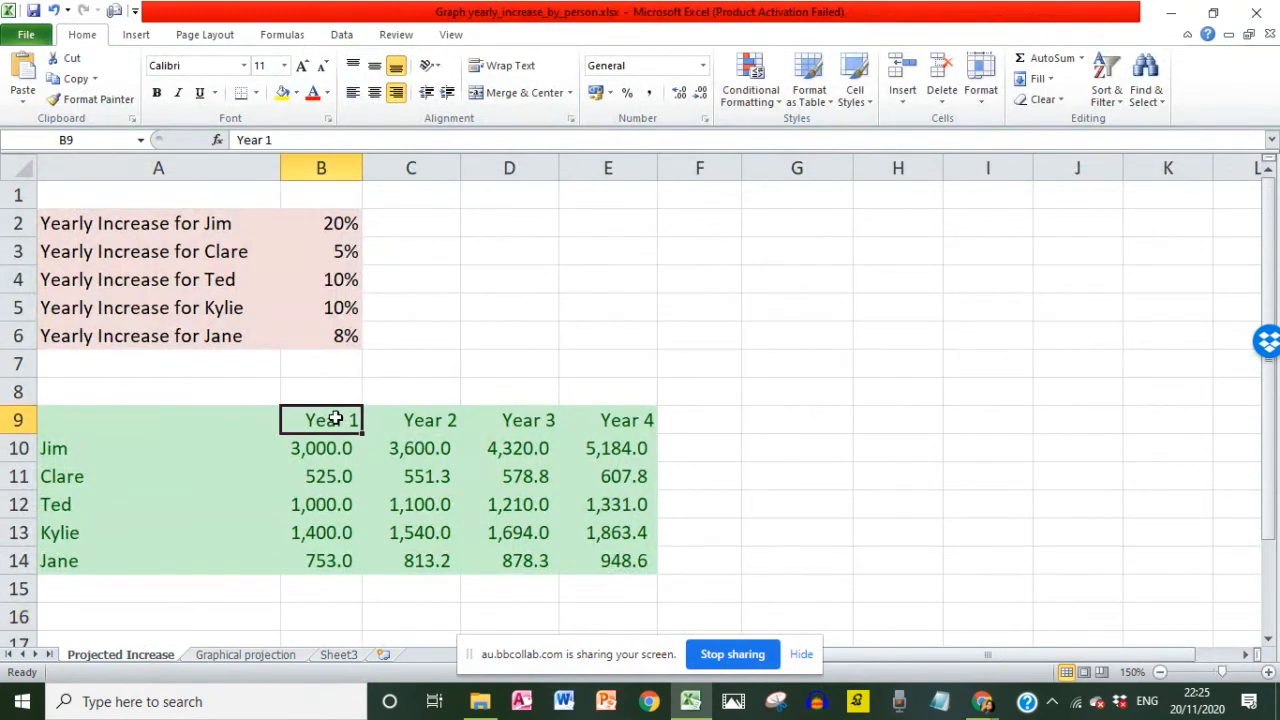
text(2010)
click(394, 420)
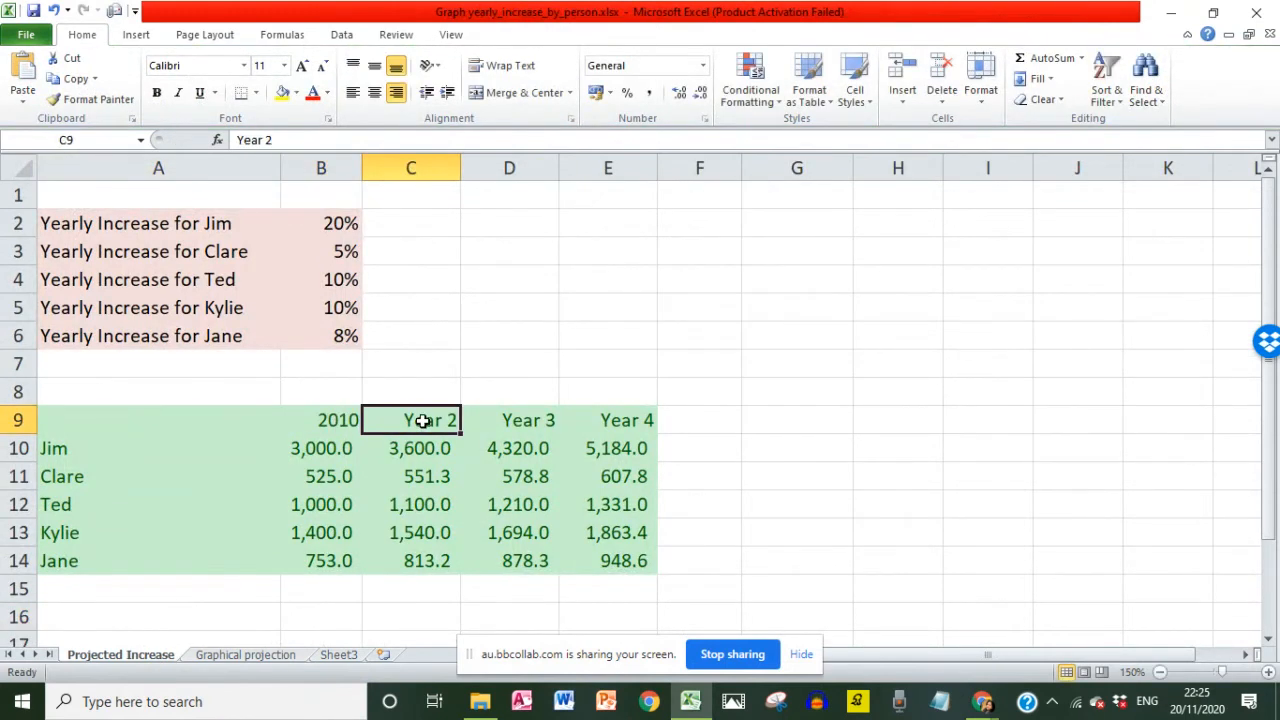
text(2011)
click(530, 421)
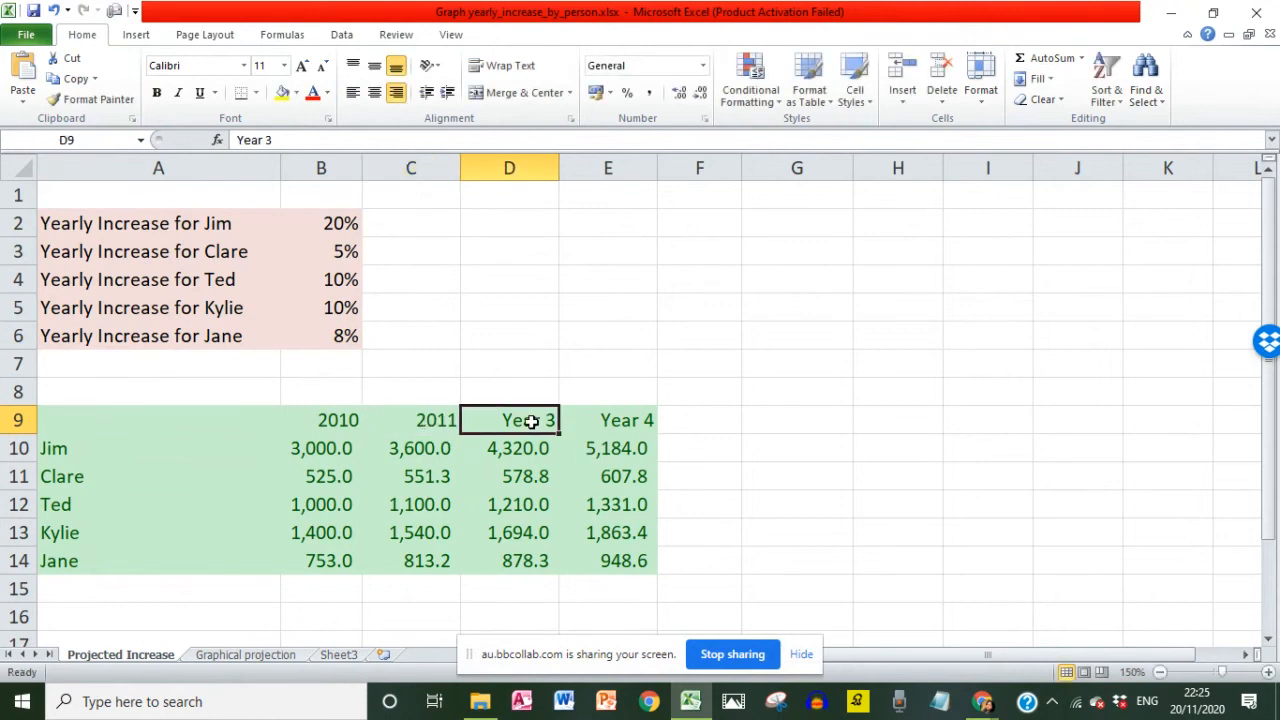
text(2012)
click(603, 419)
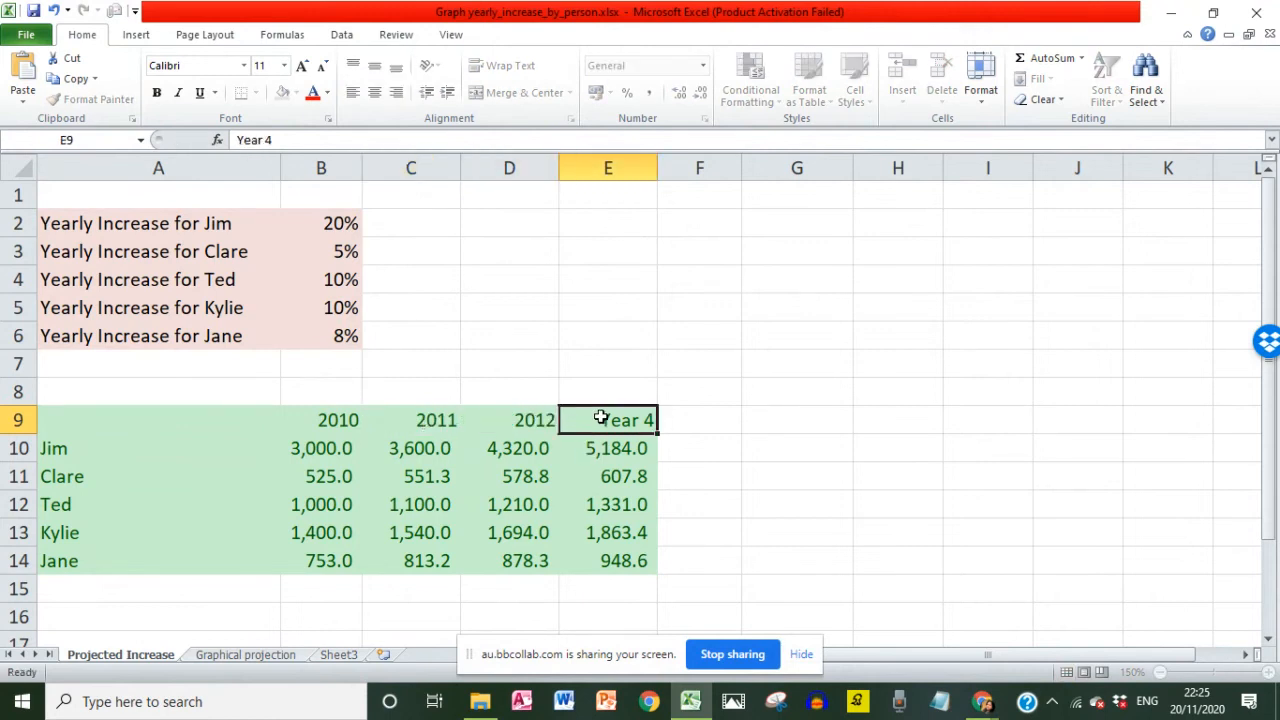
text(2013)
click(815, 474)
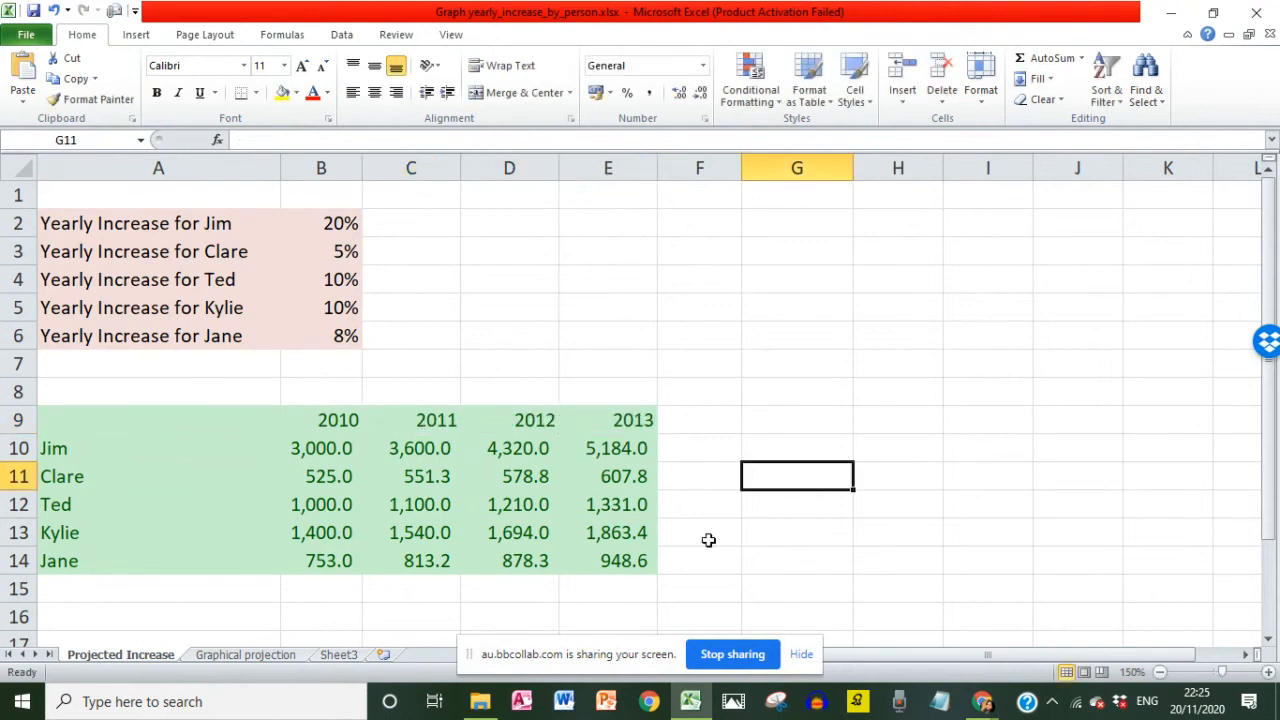
Check the chart's legend on the Graphical projection sheet and read the print preview task in the lab PDF in Chrome.
click(245, 654)
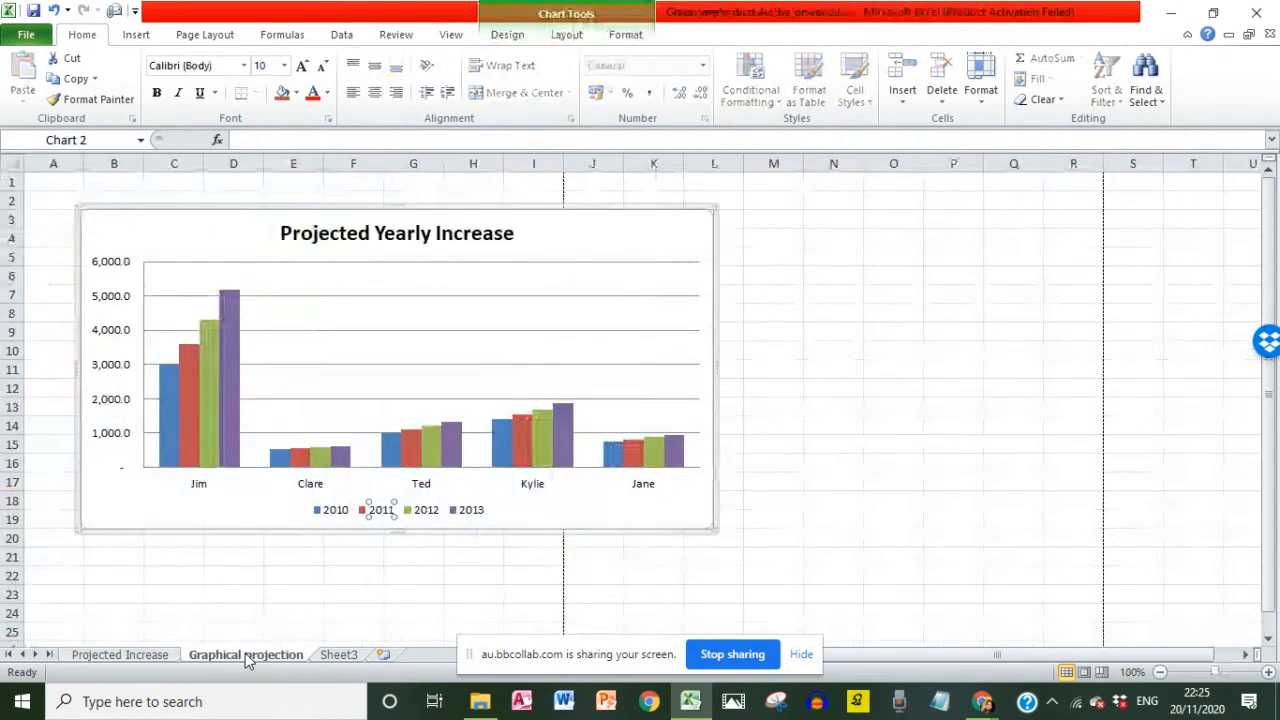
click(524, 540)
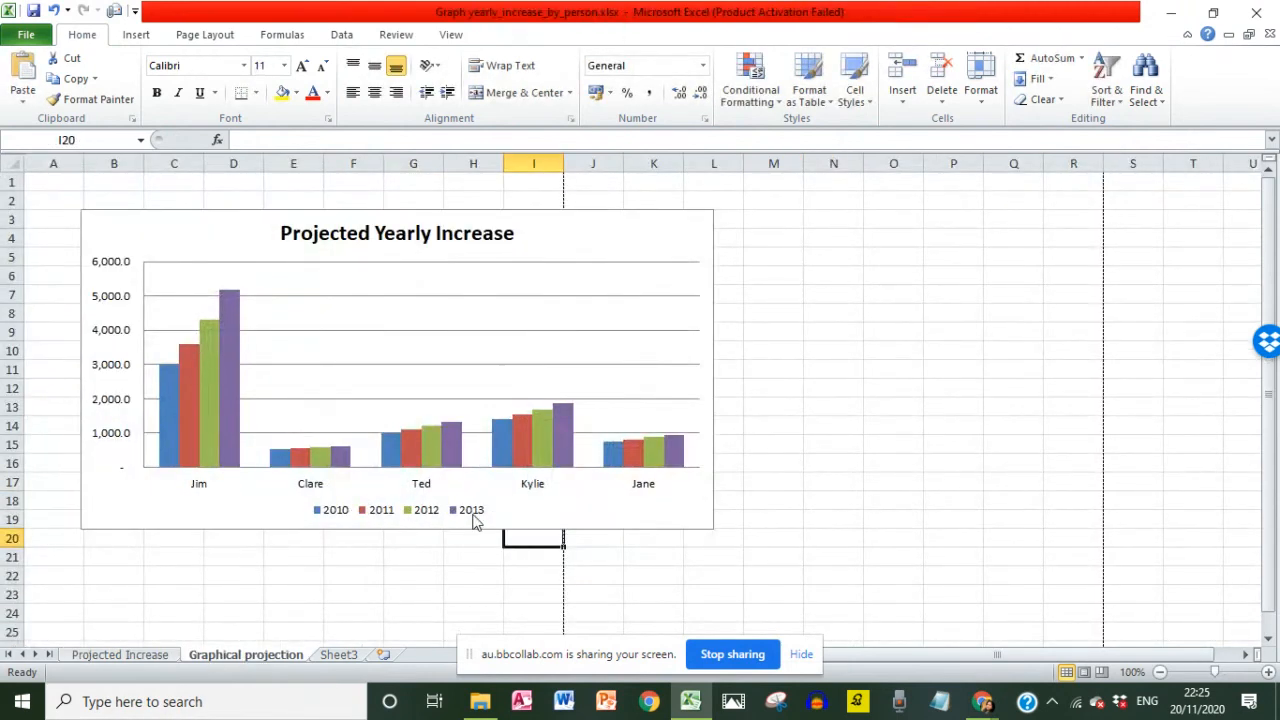
key(alt+Tab)
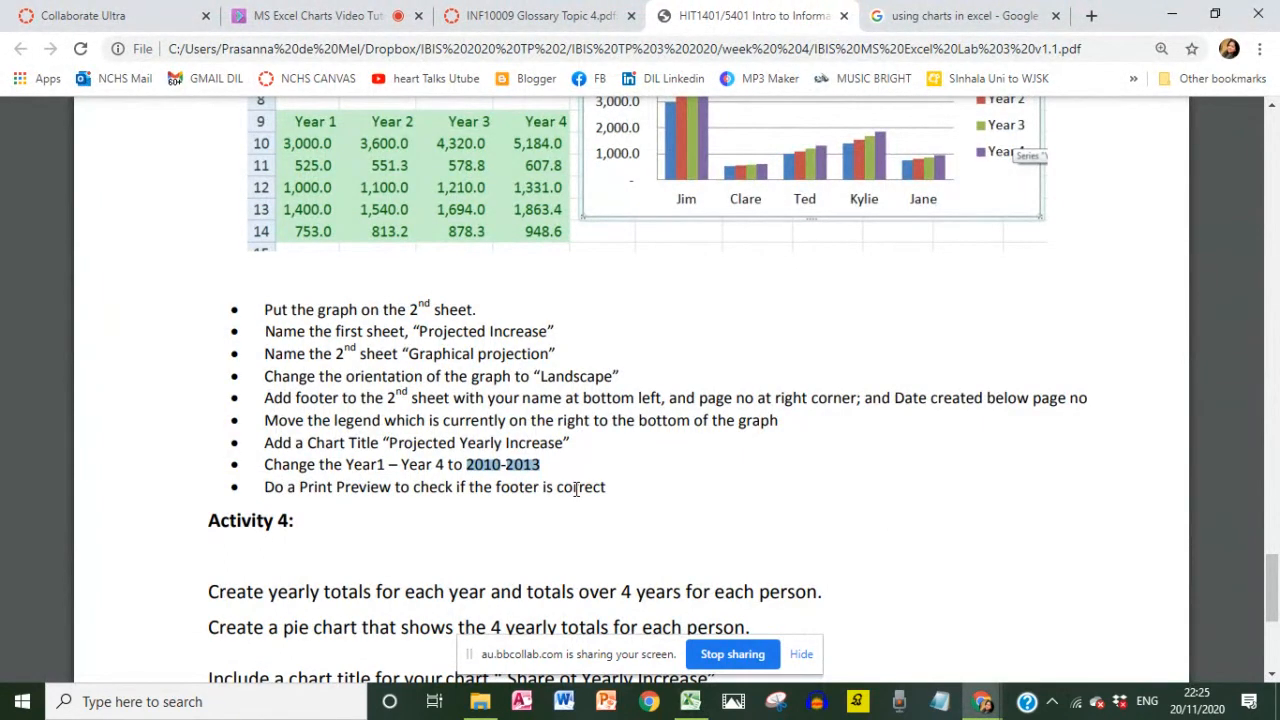
key(alt+Tab)
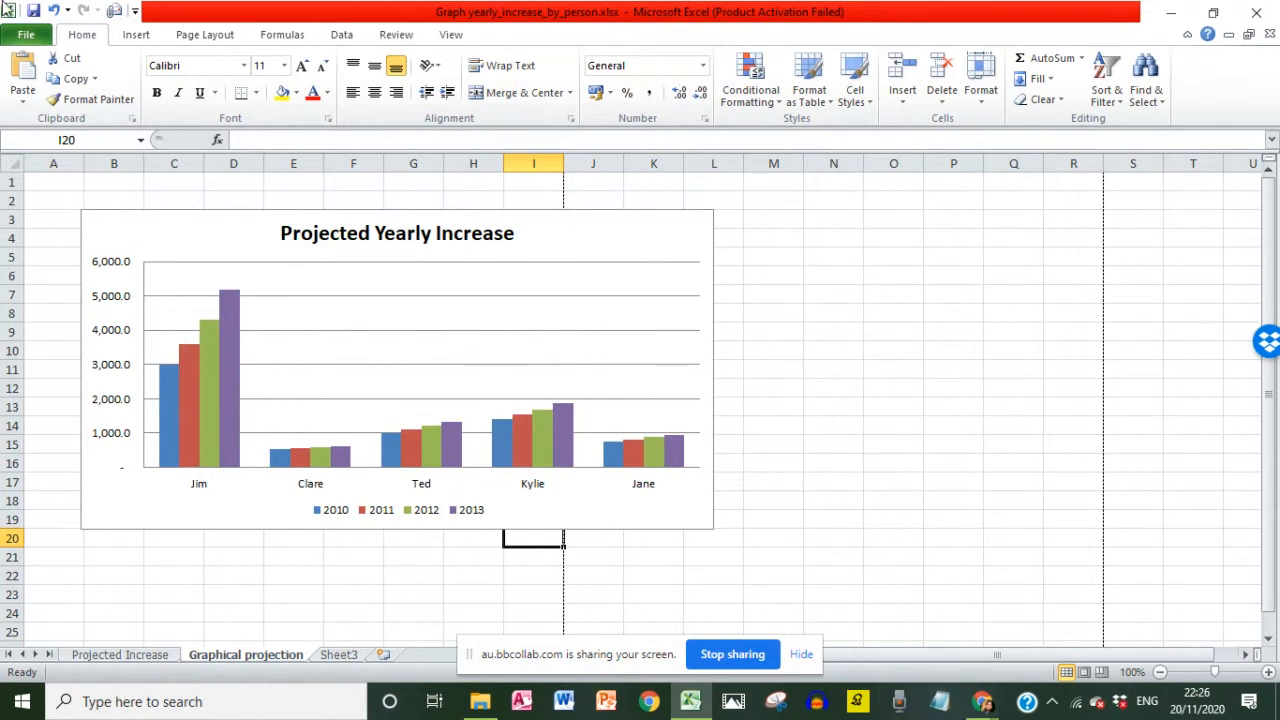
Check the Graphical projection sheet in Page Layout view, switch it to Page Break Preview and dismiss the welcome message.
click(451, 36)
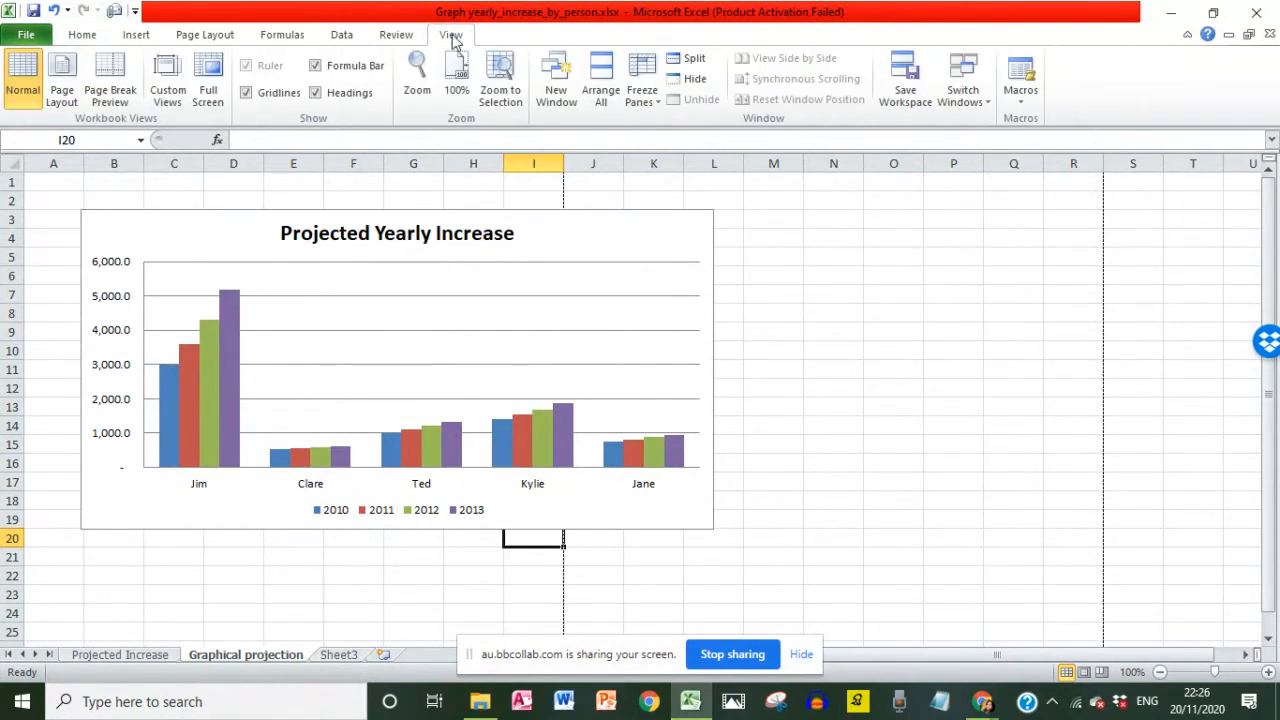
click(68, 85)
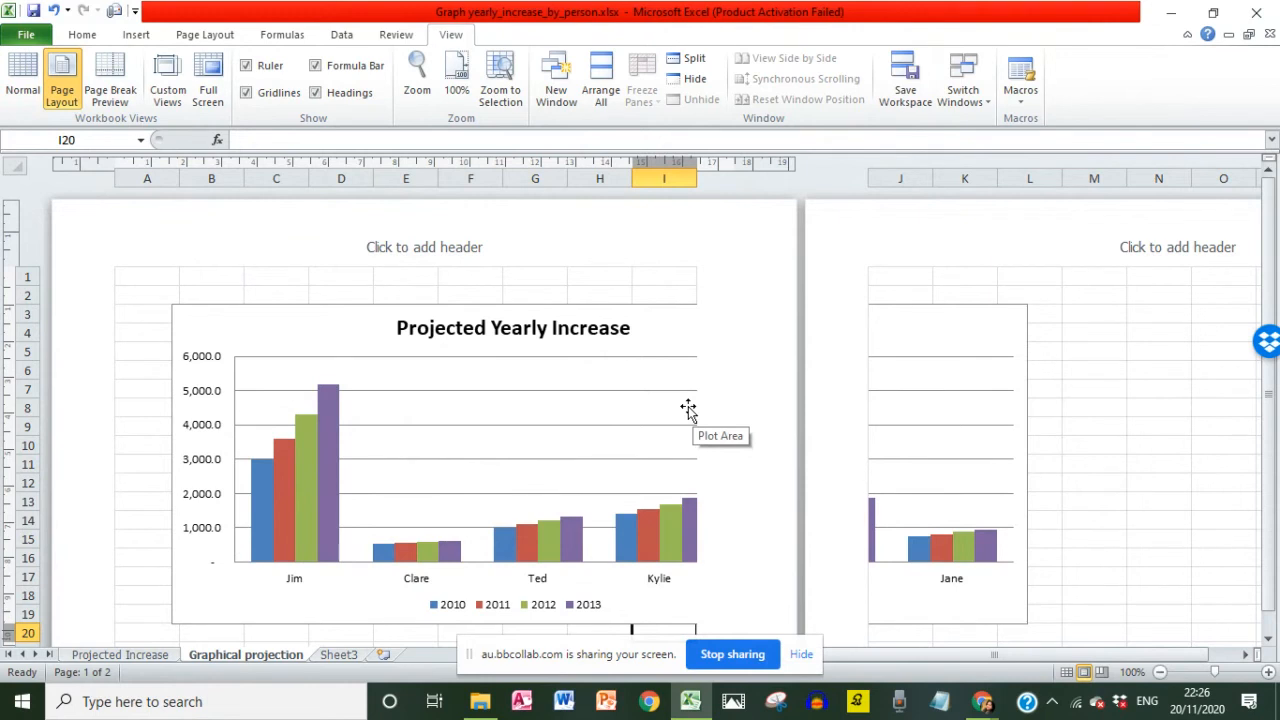
click(110, 92)
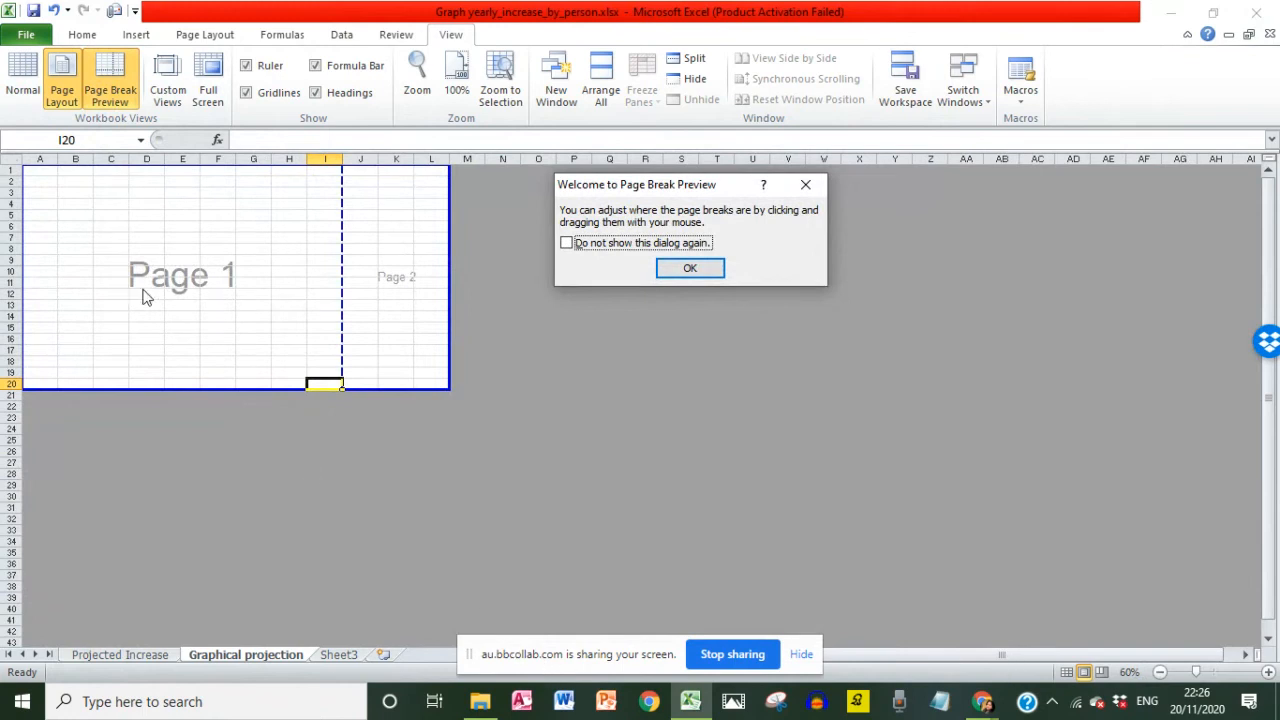
click(689, 268)
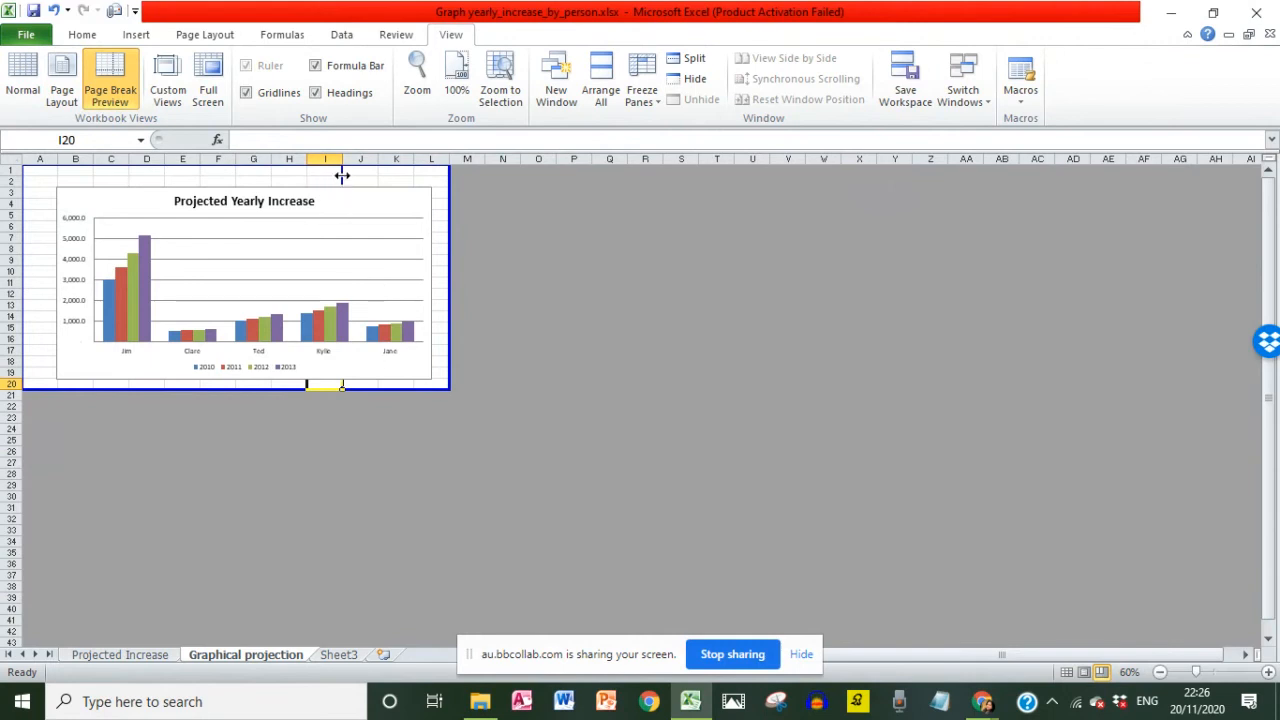
Extend page 1 to the end of column L and shift the chart up and left to span about columns A to K.
drag(342, 175, 452, 175)
click(72, 192)
drag(72, 192, 57, 181)
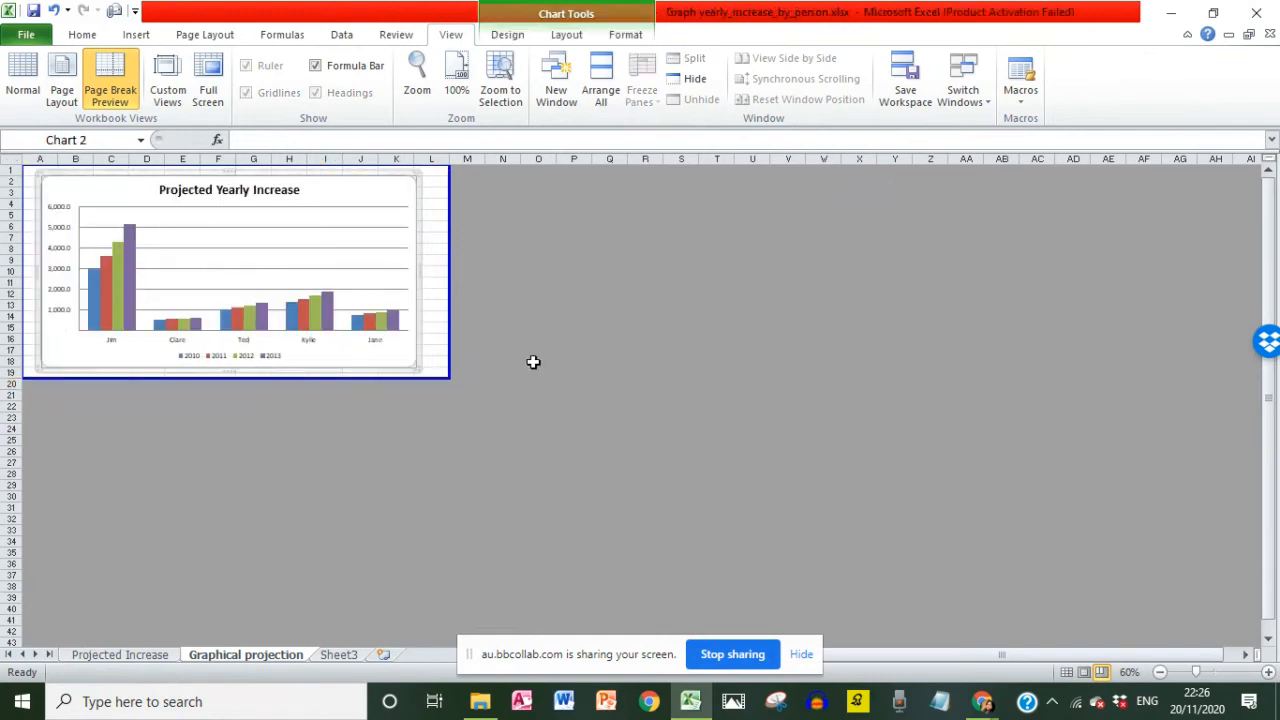
click(430, 348)
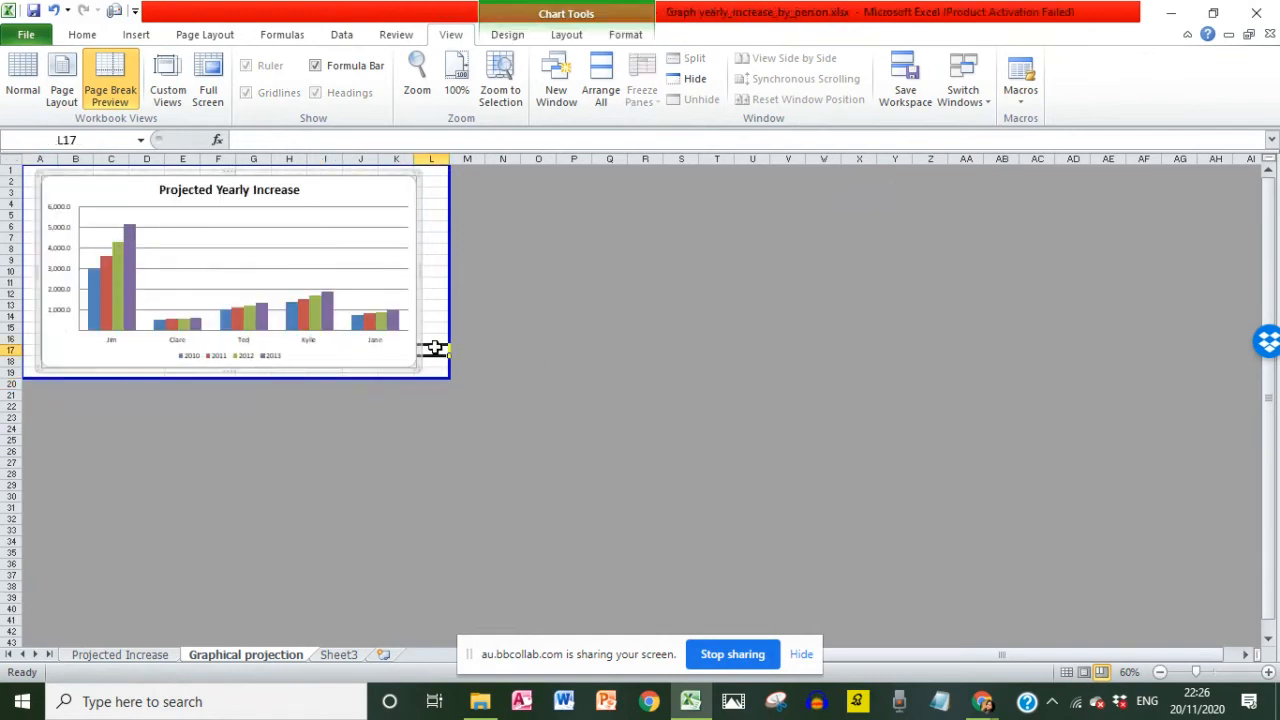
Review the Graphical projection sheet in Page Layout view and open its print preview to check the footer.
click(60, 92)
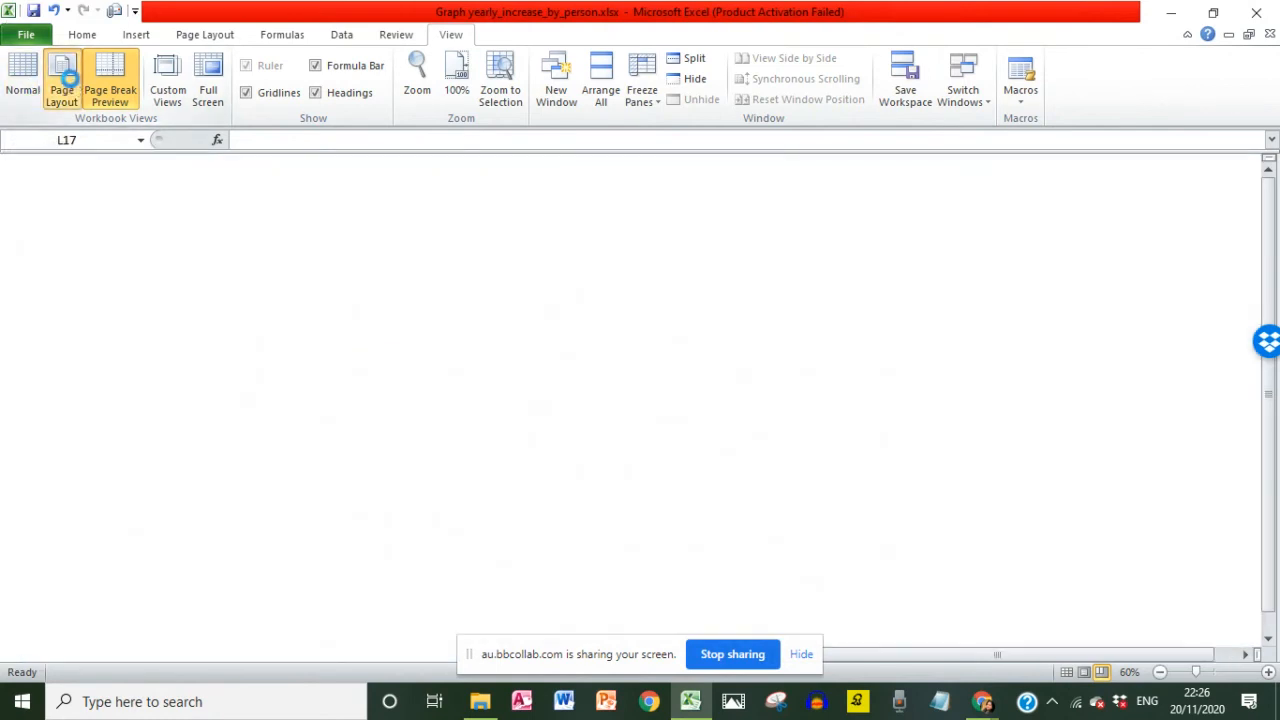
scroll(655, 424, down, 10)
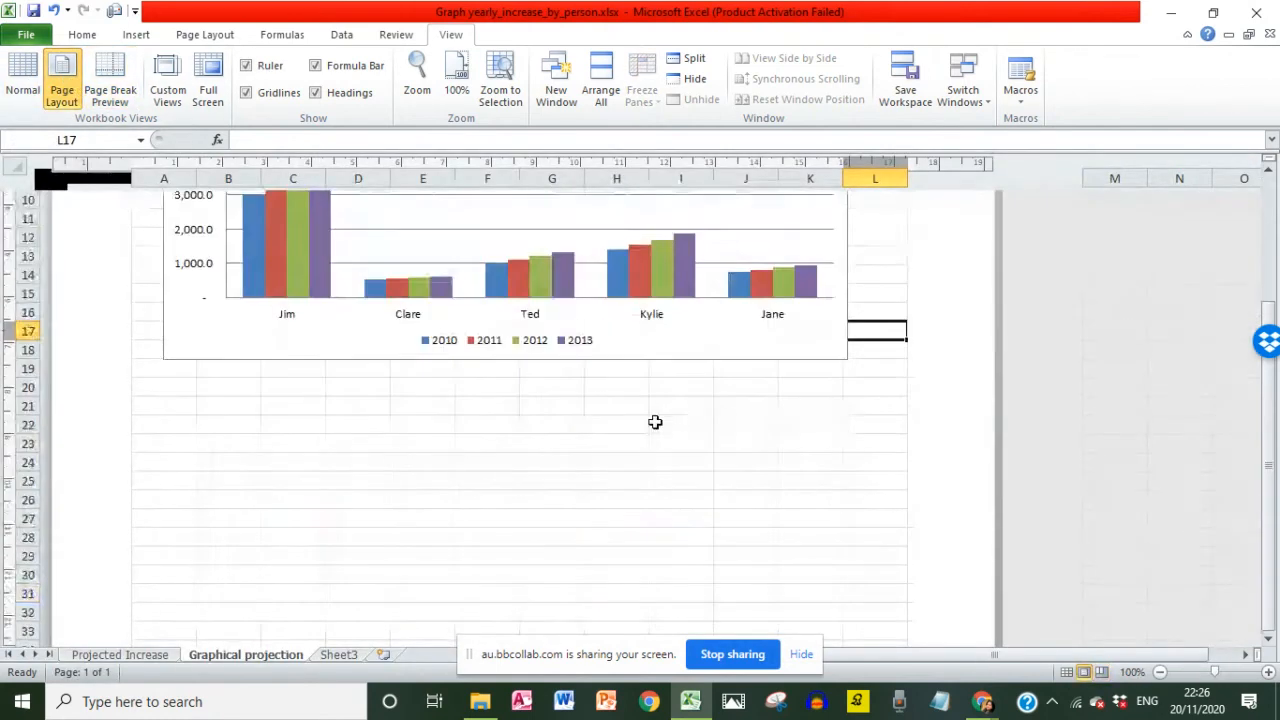
scroll(655, 424, up, 5)
scroll(655, 422, up, 5)
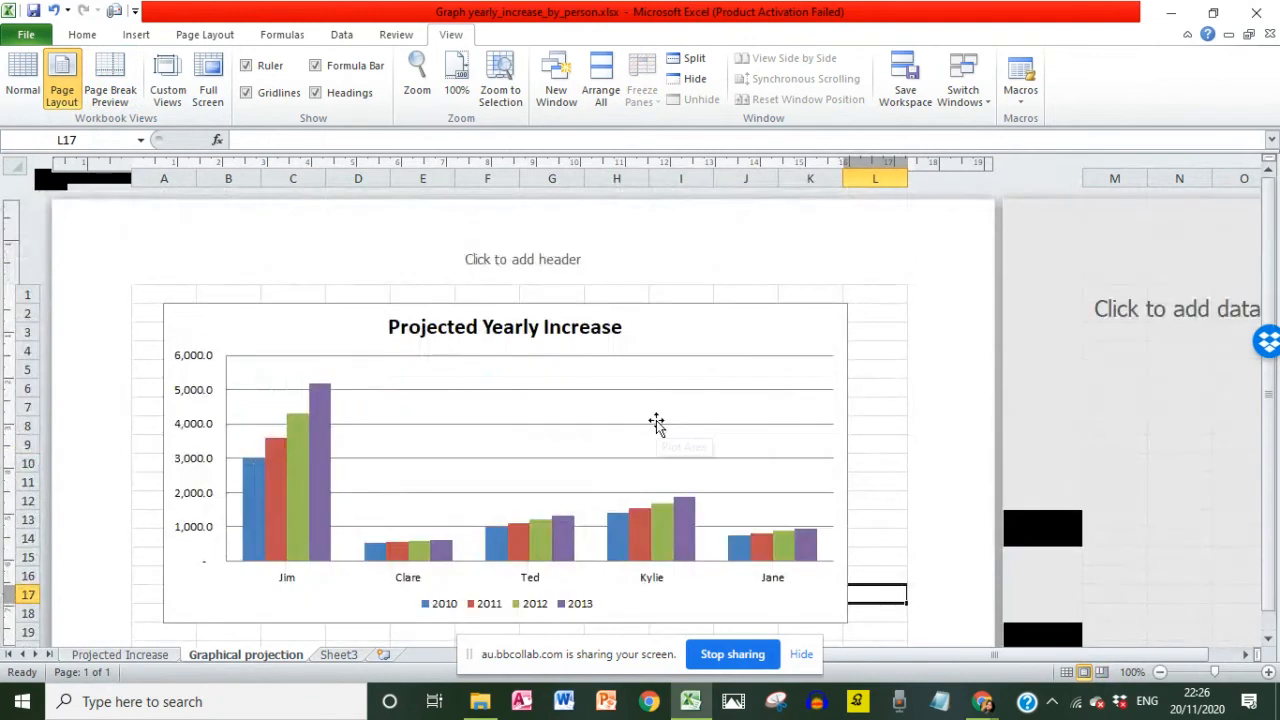
click(25, 36)
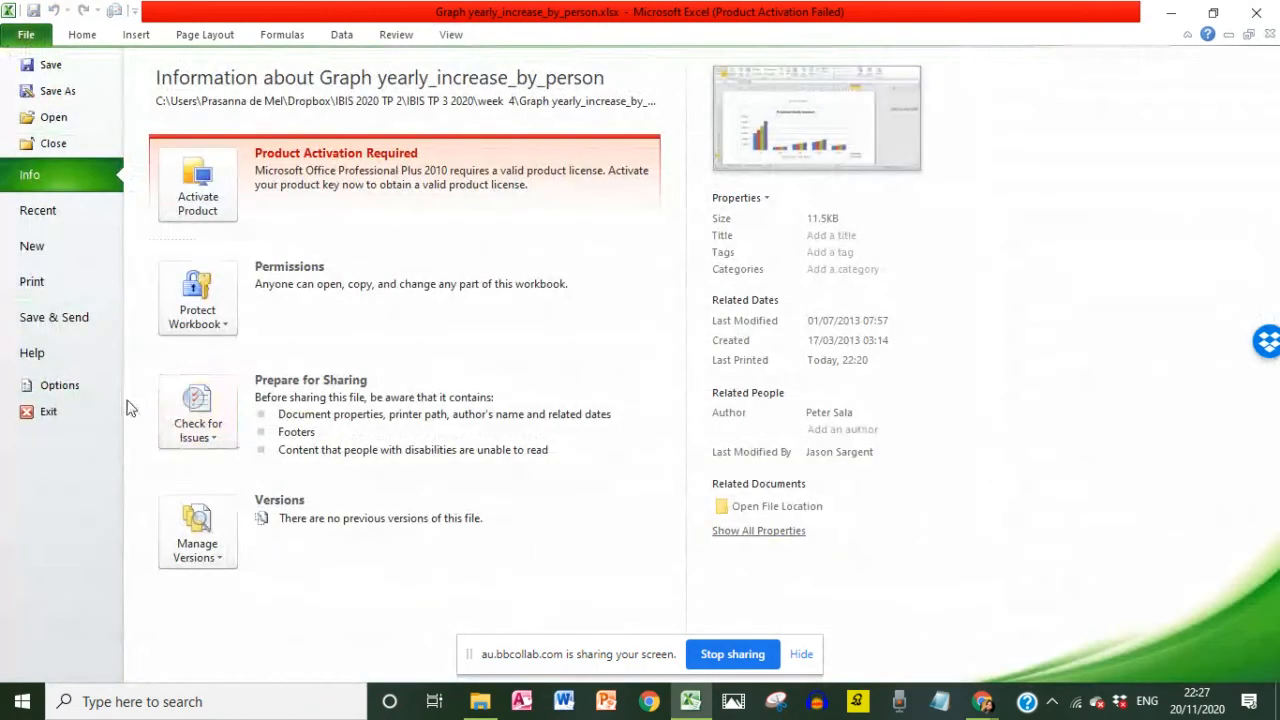
click(32, 282)
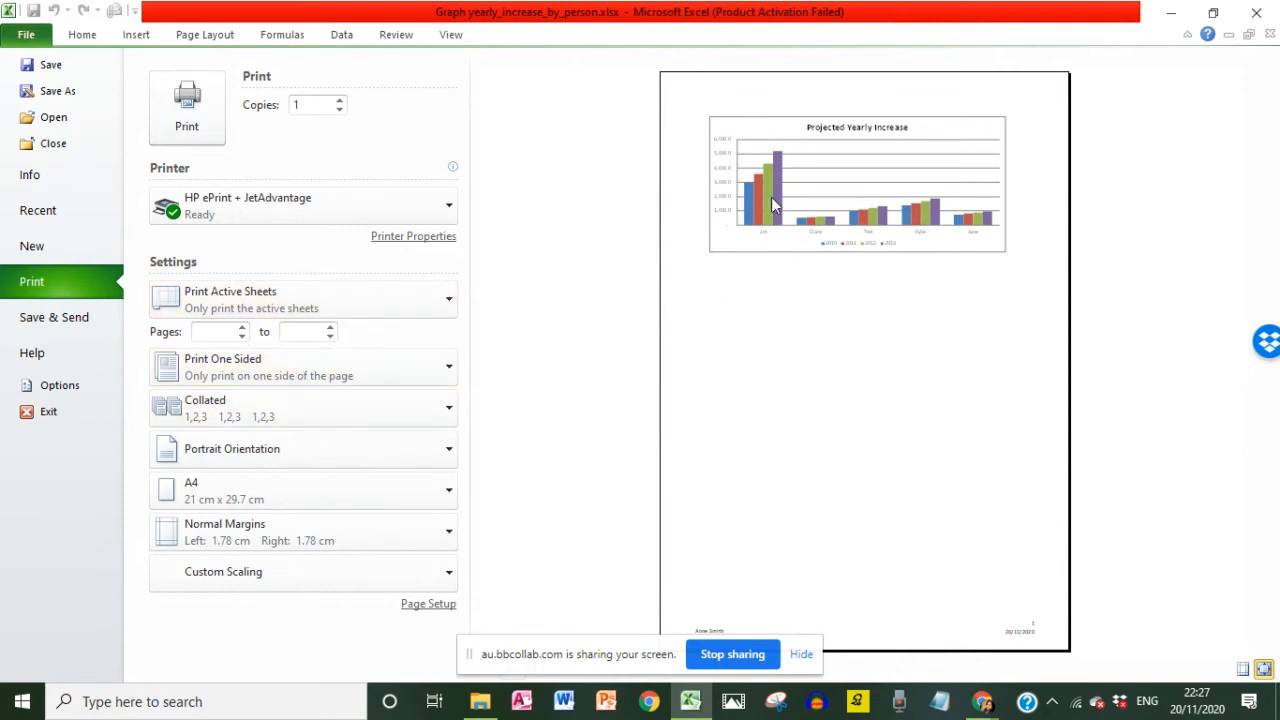
click(442, 302)
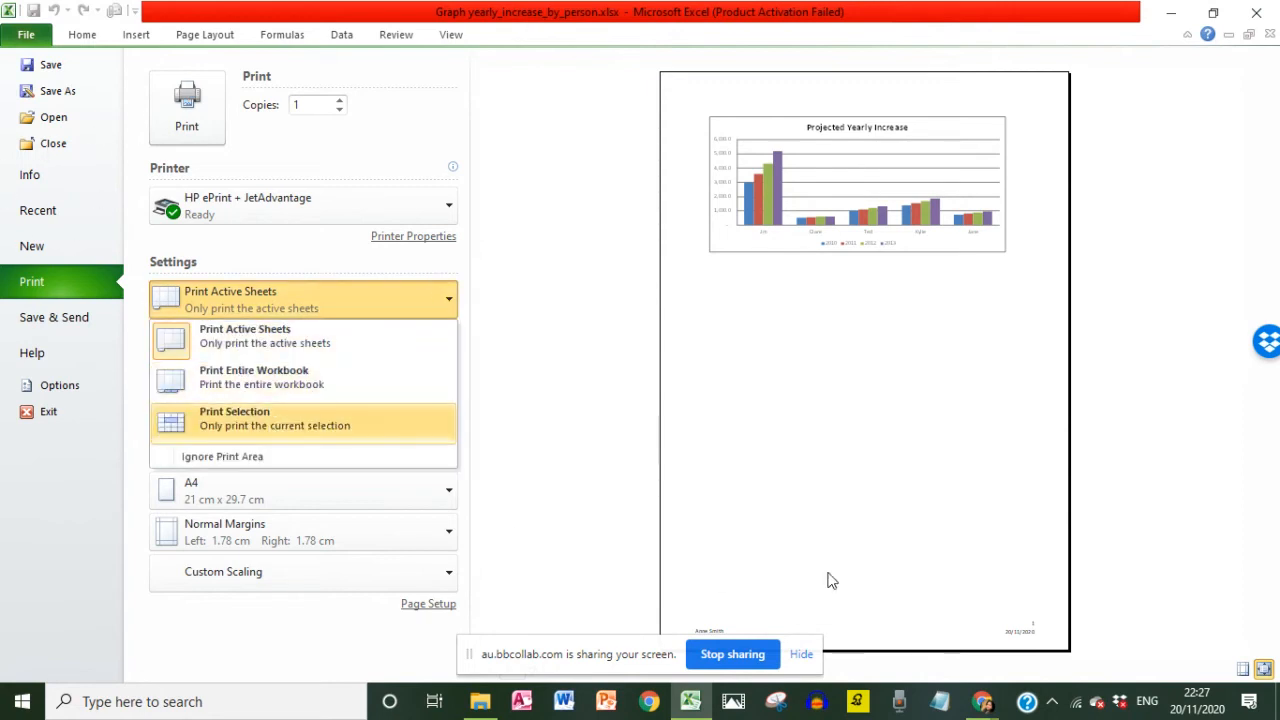
click(575, 490)
click(26, 34)
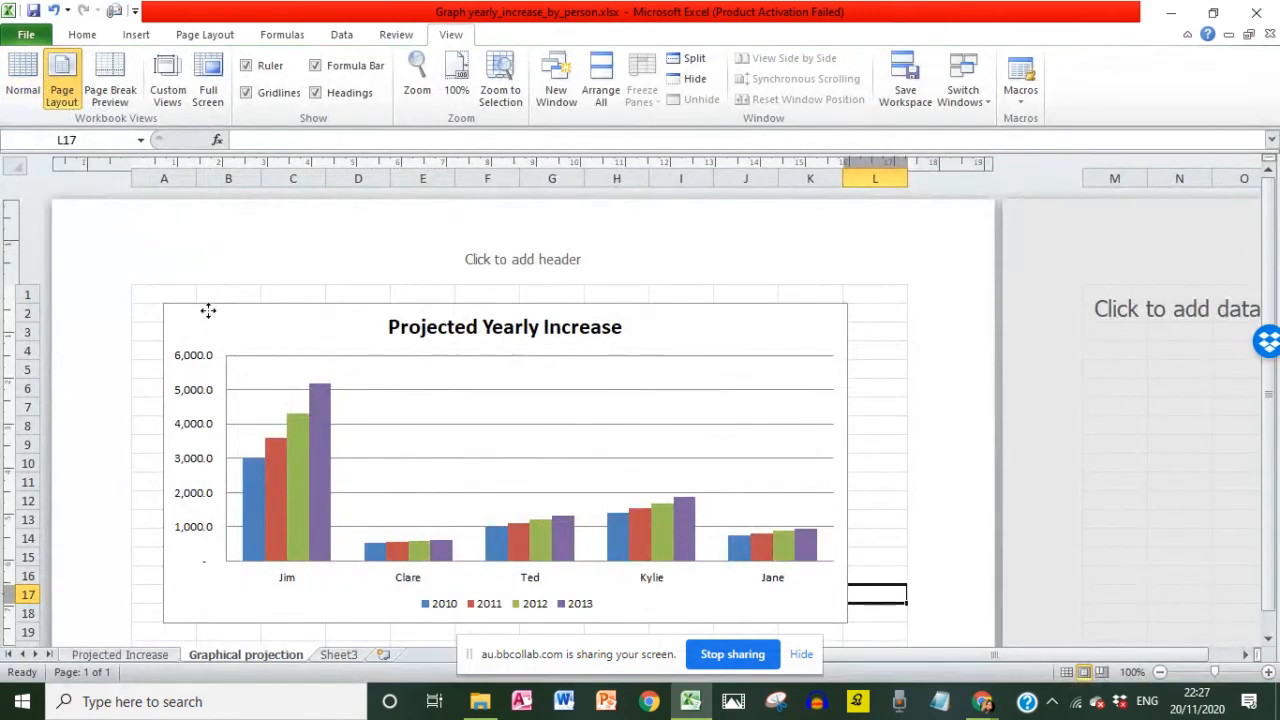
click(208, 310)
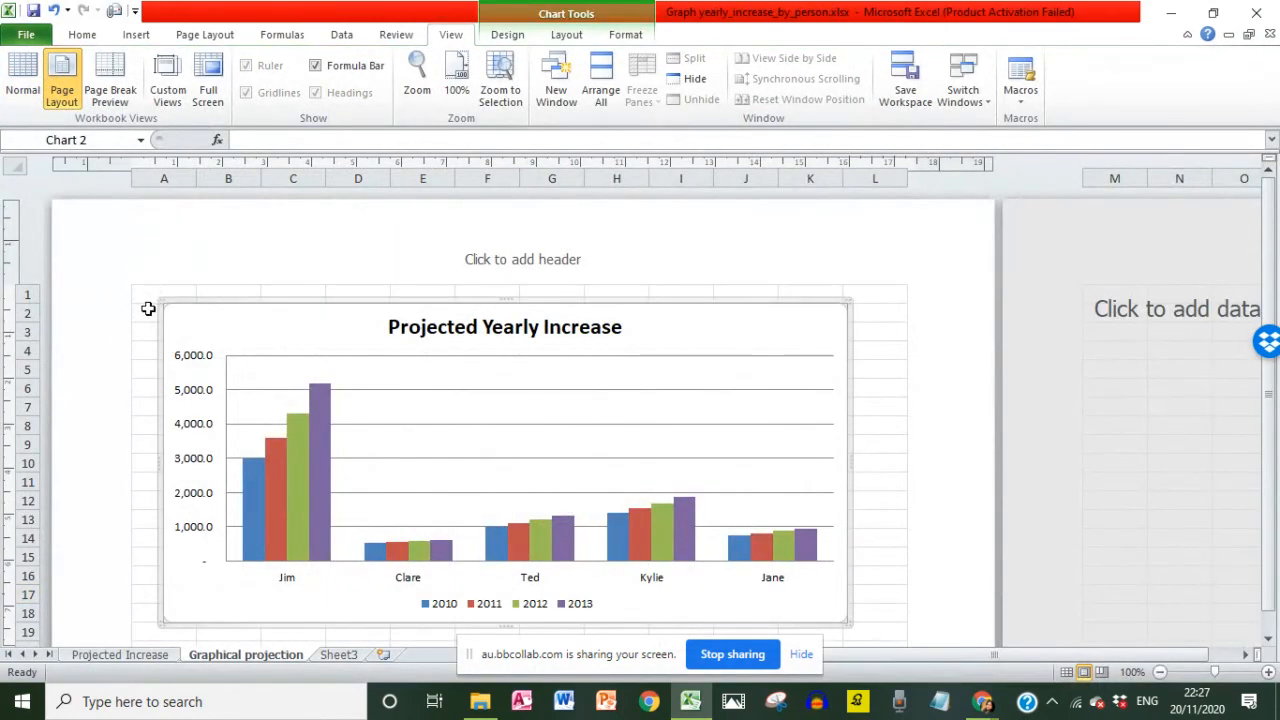
Select the range A1:L19 around the chart and set the printout to Print Selection.
drag(152, 293, 850, 485)
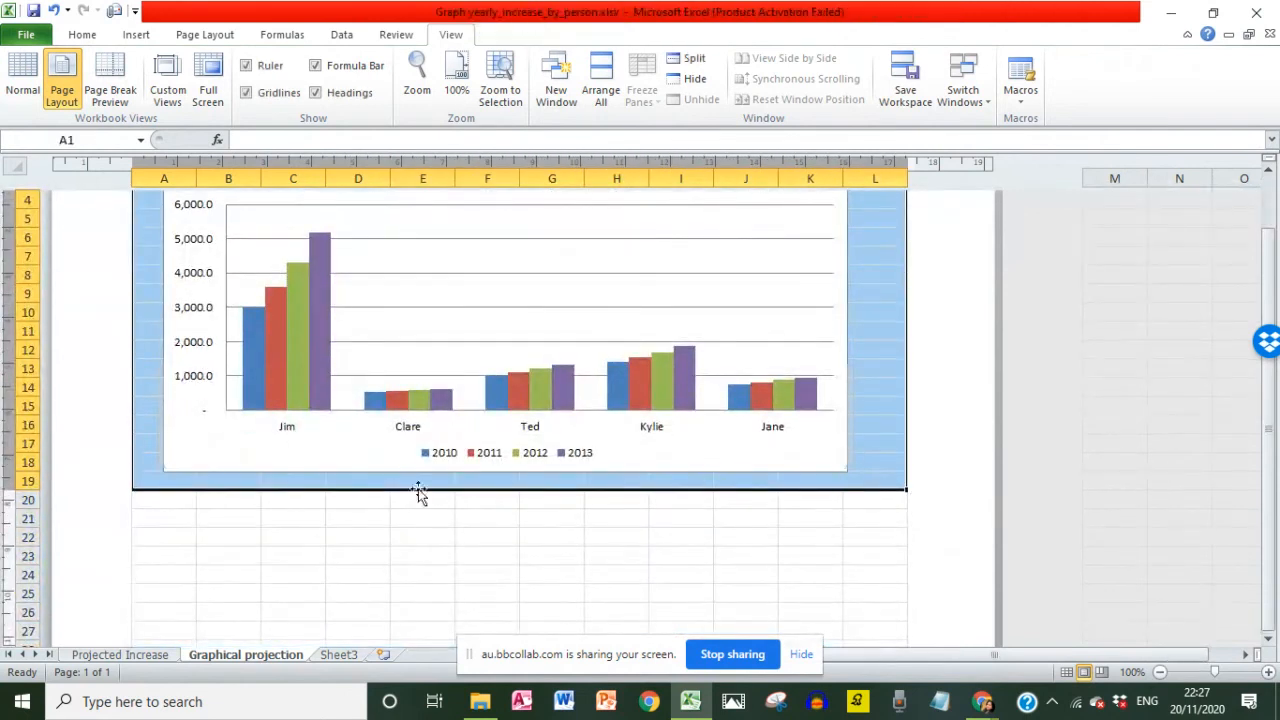
click(22, 38)
click(72, 280)
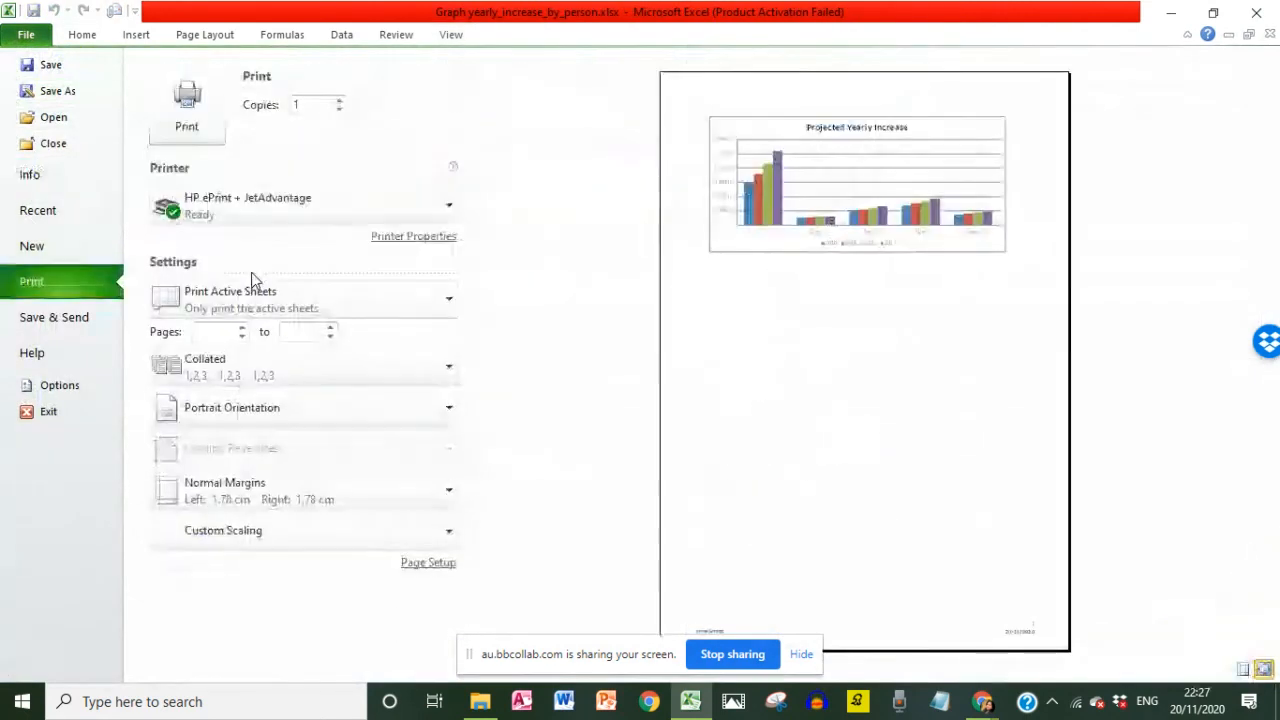
click(420, 312)
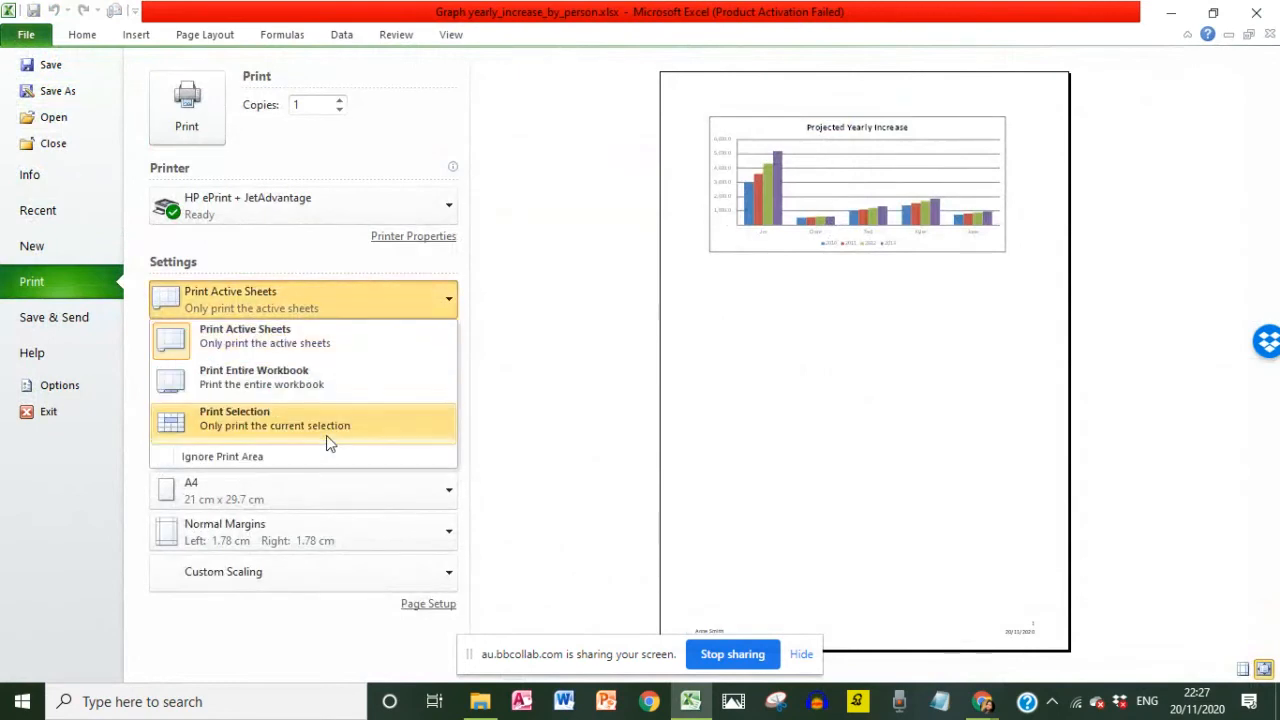
click(322, 432)
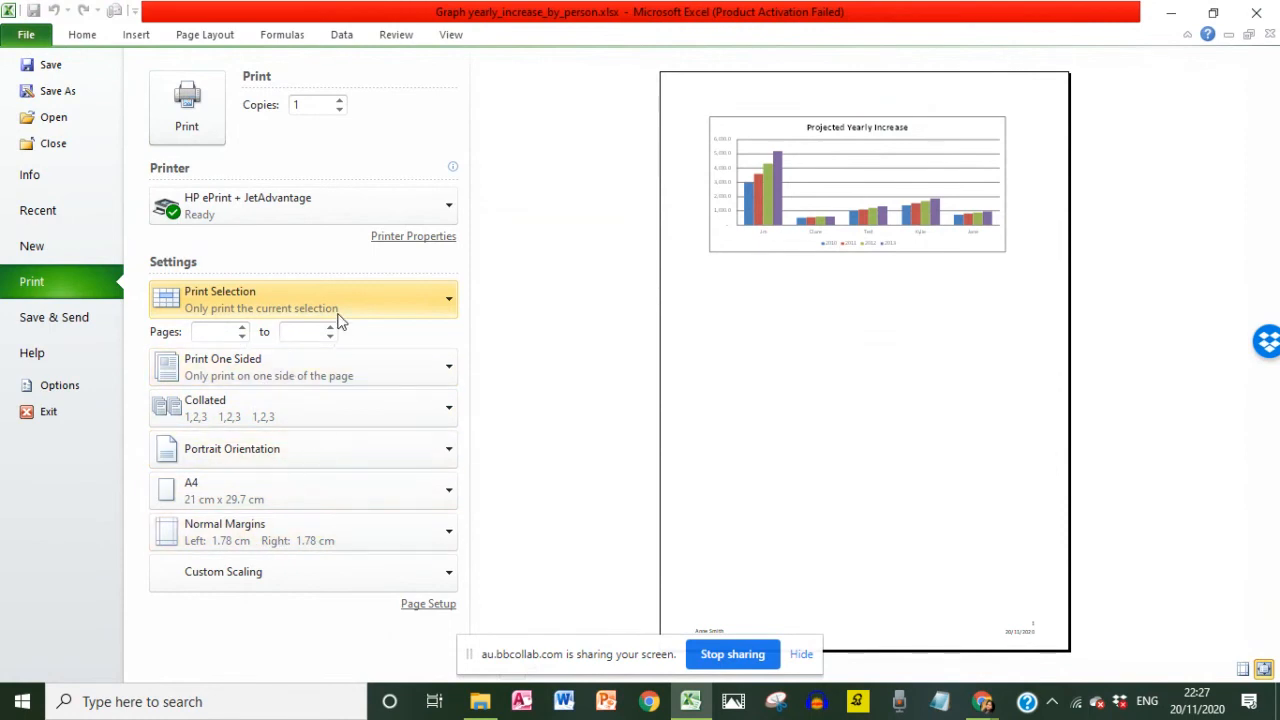
Scale the printout with Fit Sheet on One Page and set it to landscape orientation.
click(348, 576)
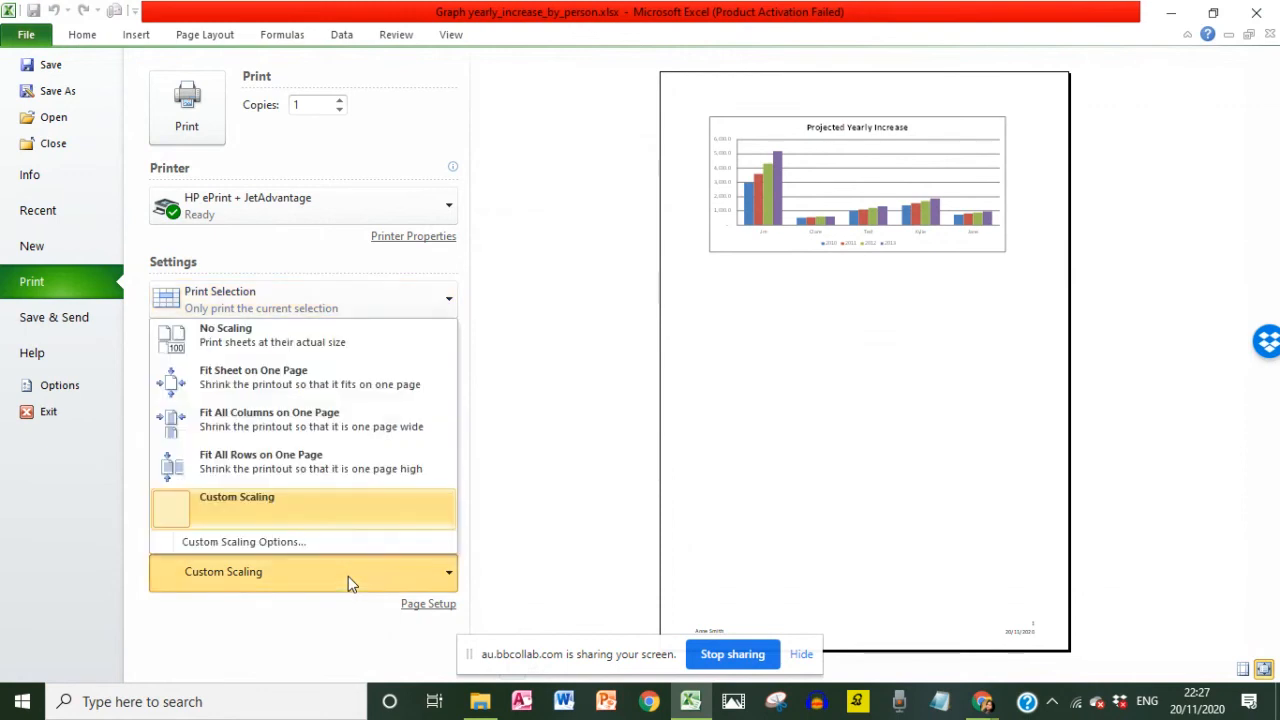
click(303, 376)
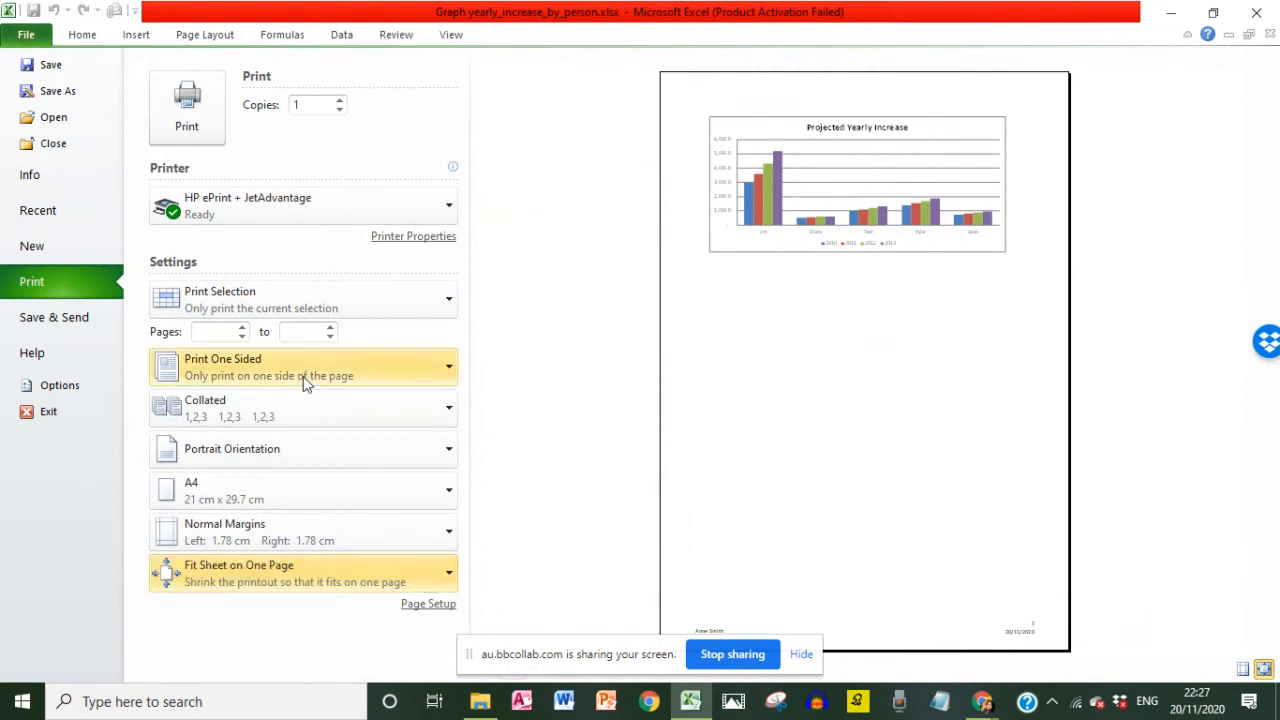
click(365, 465)
click(323, 531)
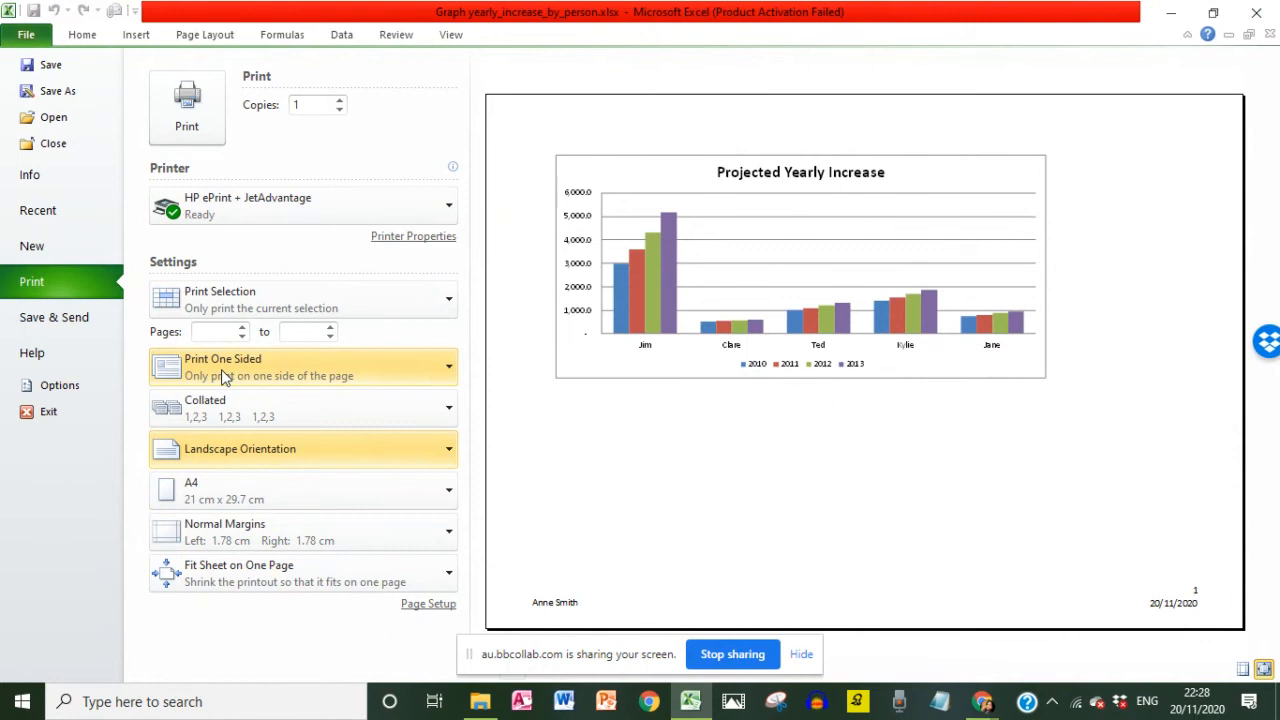
Change the print scaling to Fit All Columns on One Page and return to the worksheet.
click(273, 566)
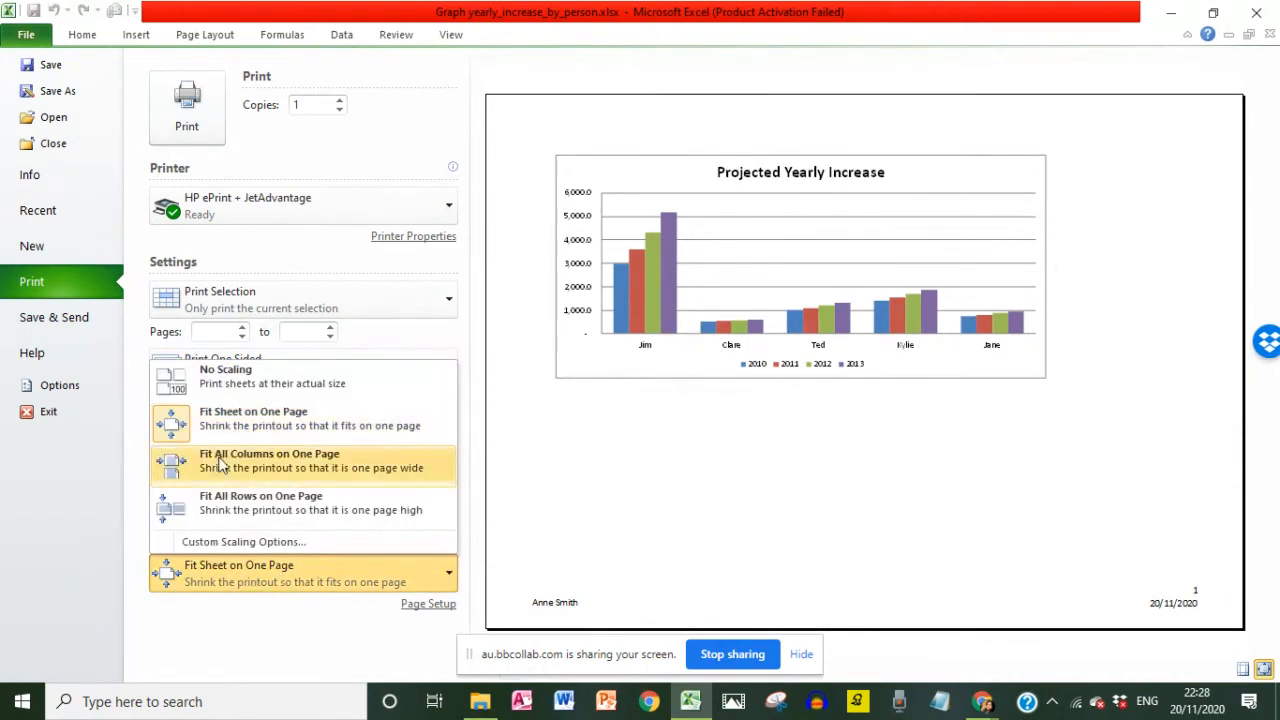
click(288, 468)
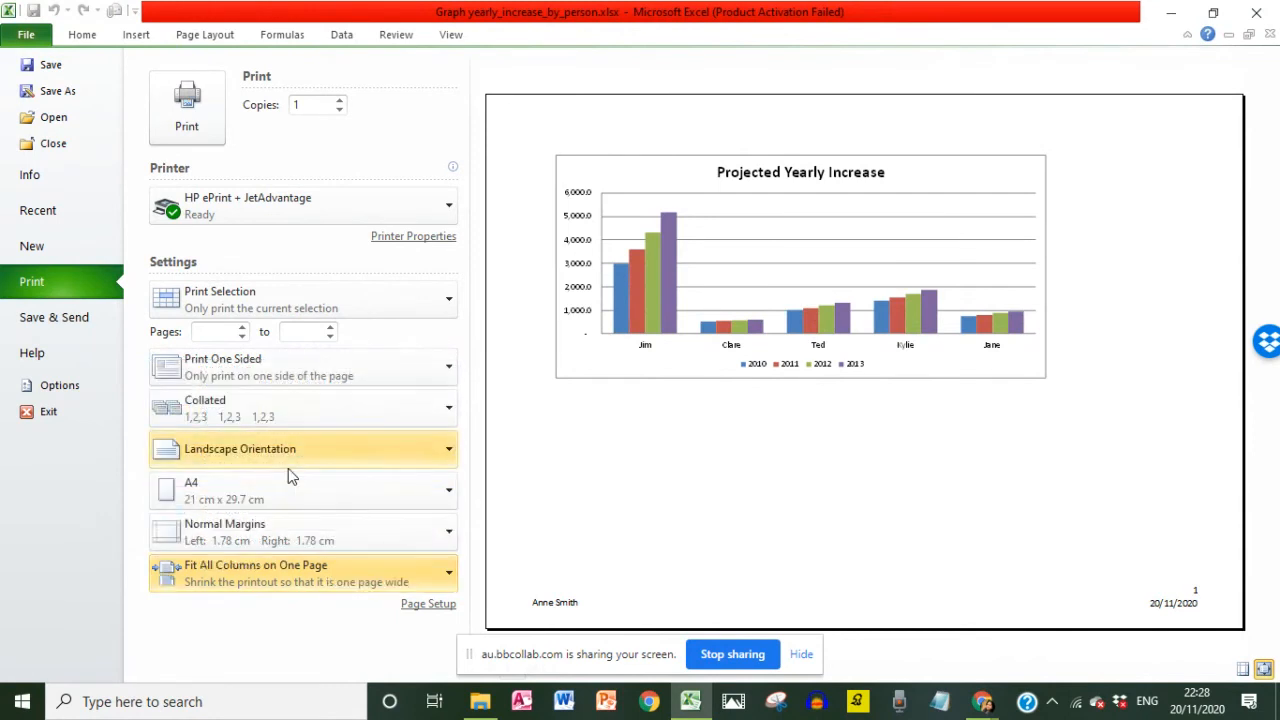
click(281, 567)
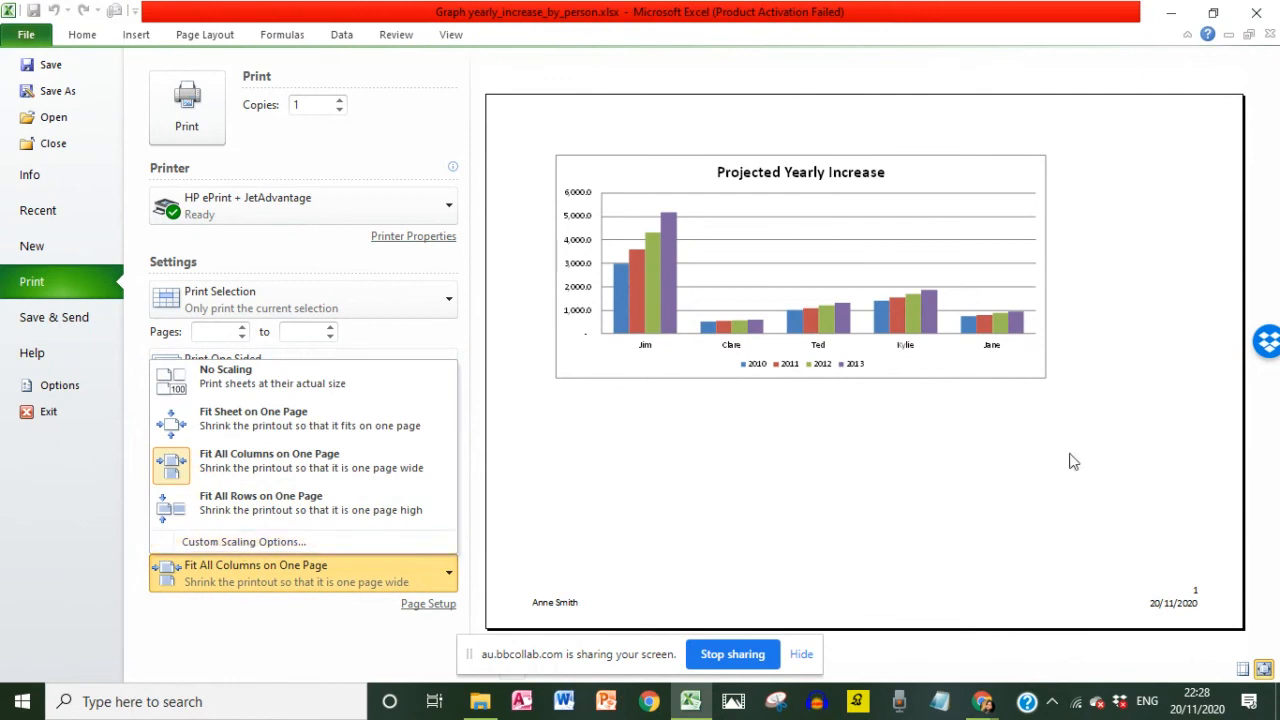
click(921, 375)
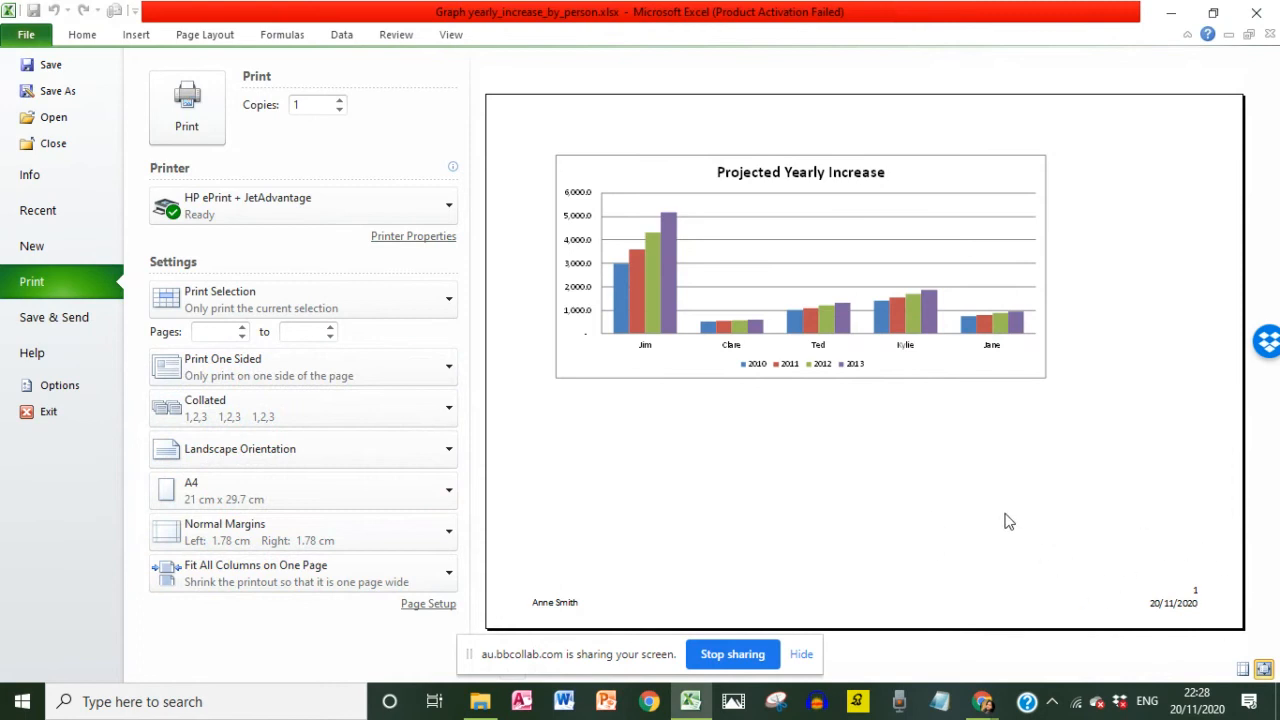
click(25, 33)
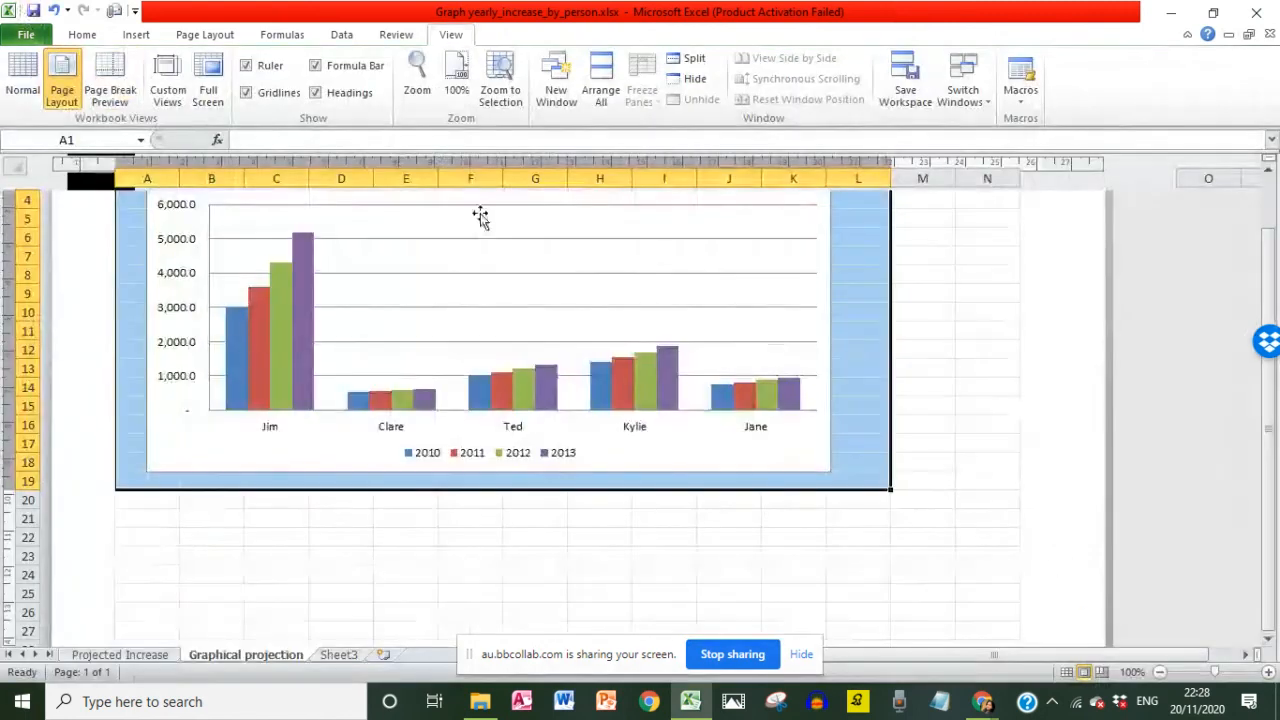
Read the Activity 4 tasks in the lab PDF in Chrome and return to the chart sheet in Excel.
key(alt+Tab)
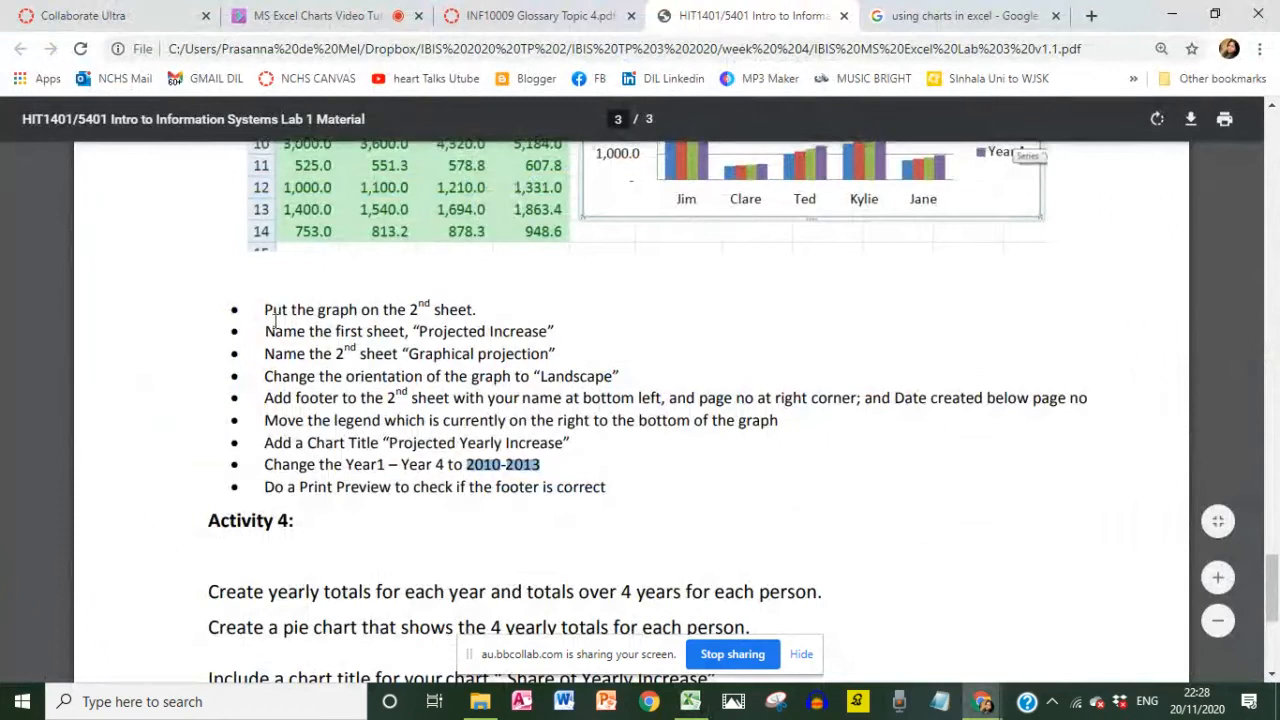
scroll(274, 318, down, 4)
scroll(280, 323, up, 3)
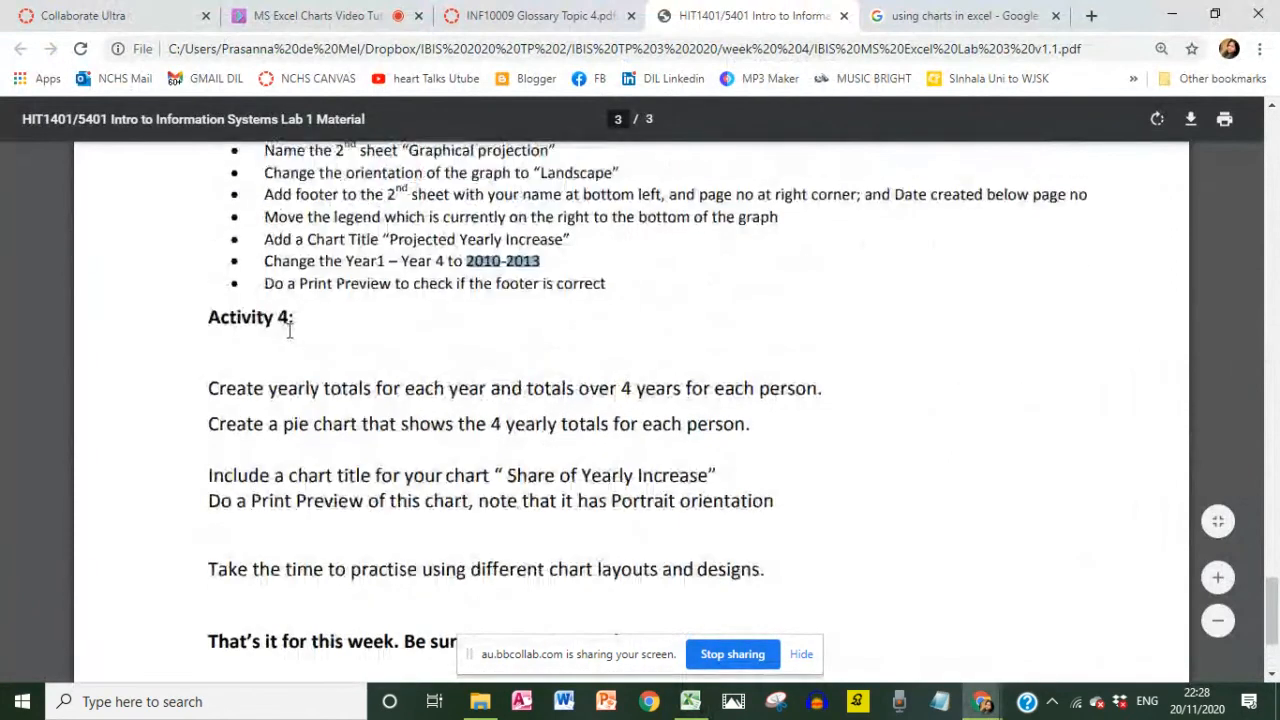
scroll(280, 325, down, 3)
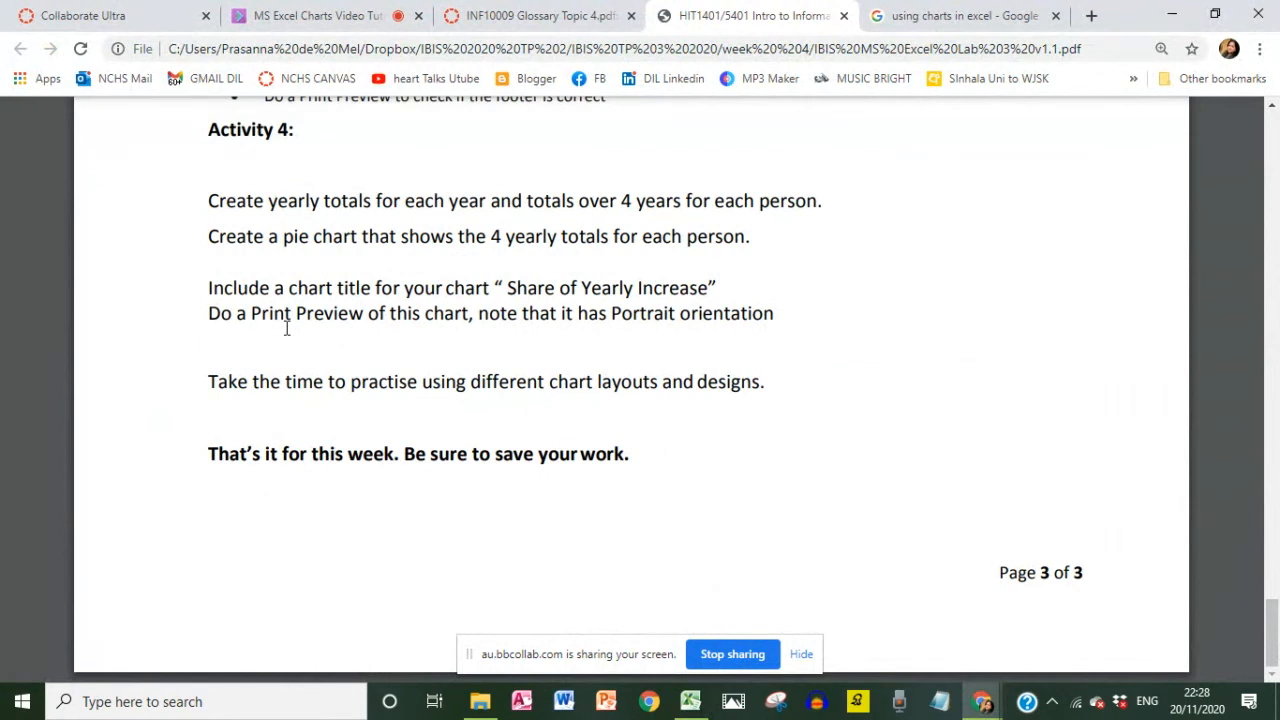
click(690, 701)
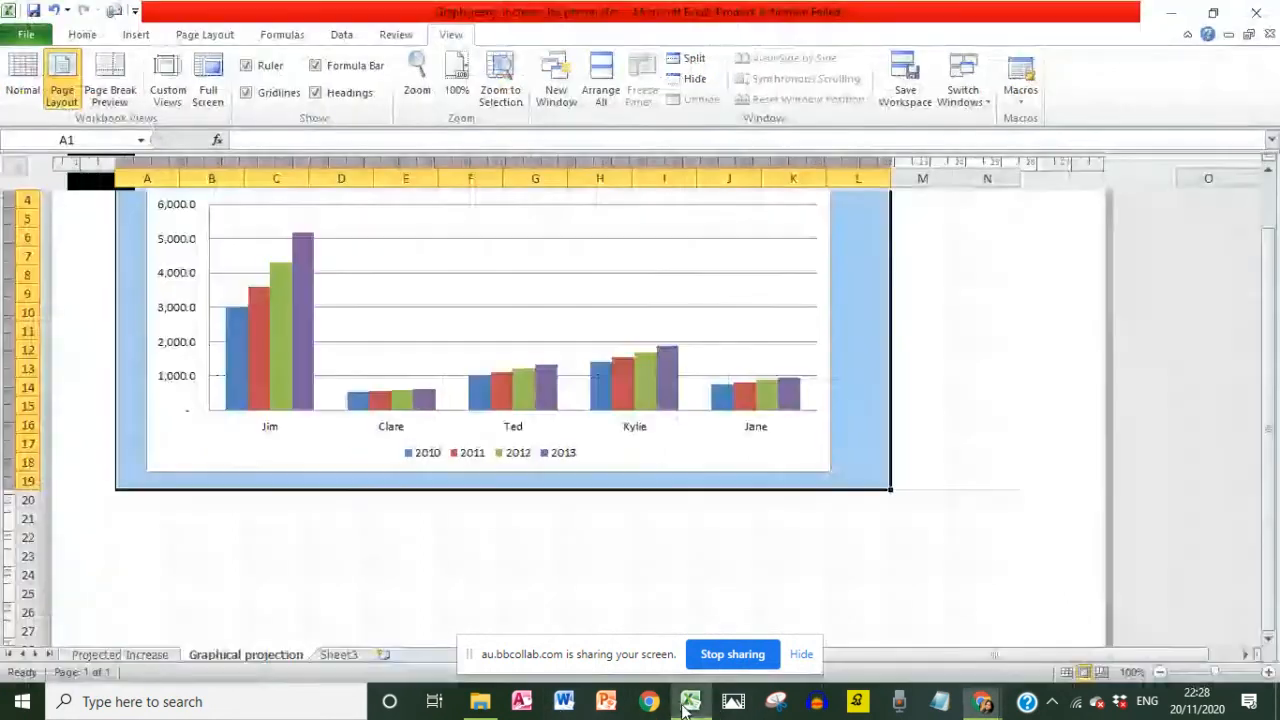
click(413, 540)
scroll(234, 545, up, 3)
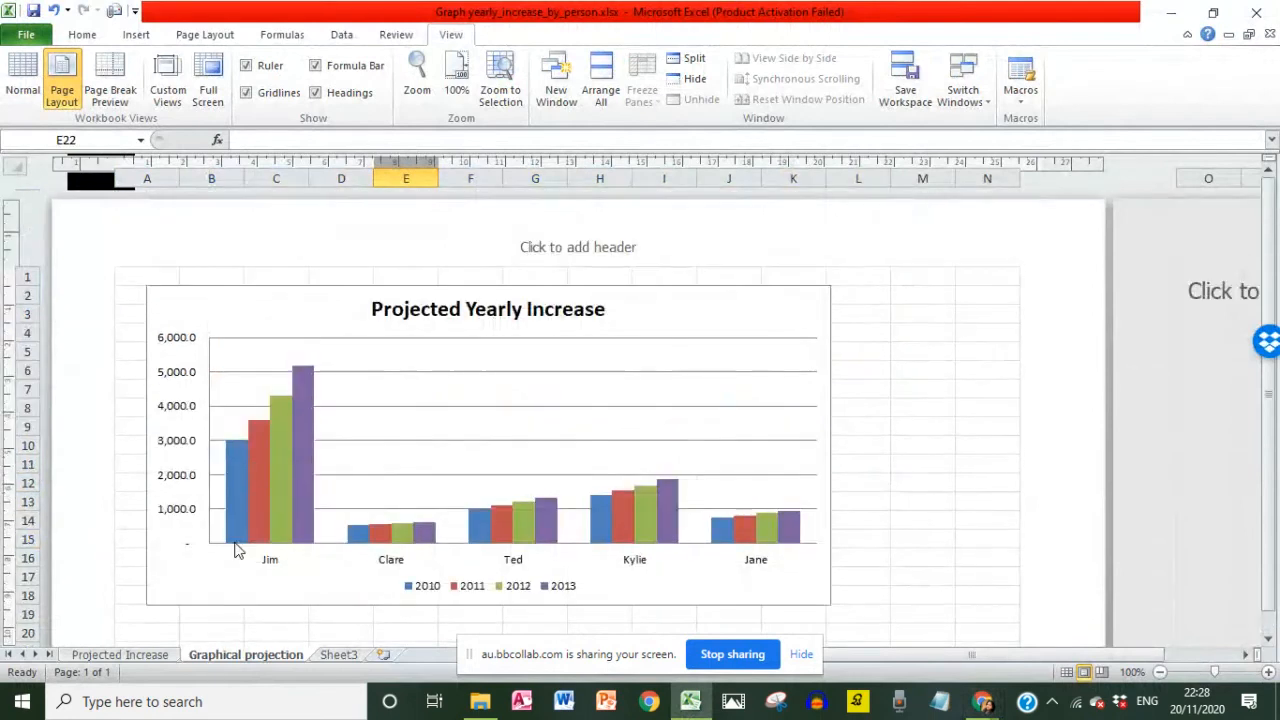
Enter the headings Student No and Name in cells A1 and B1 of Sheet3.
click(345, 655)
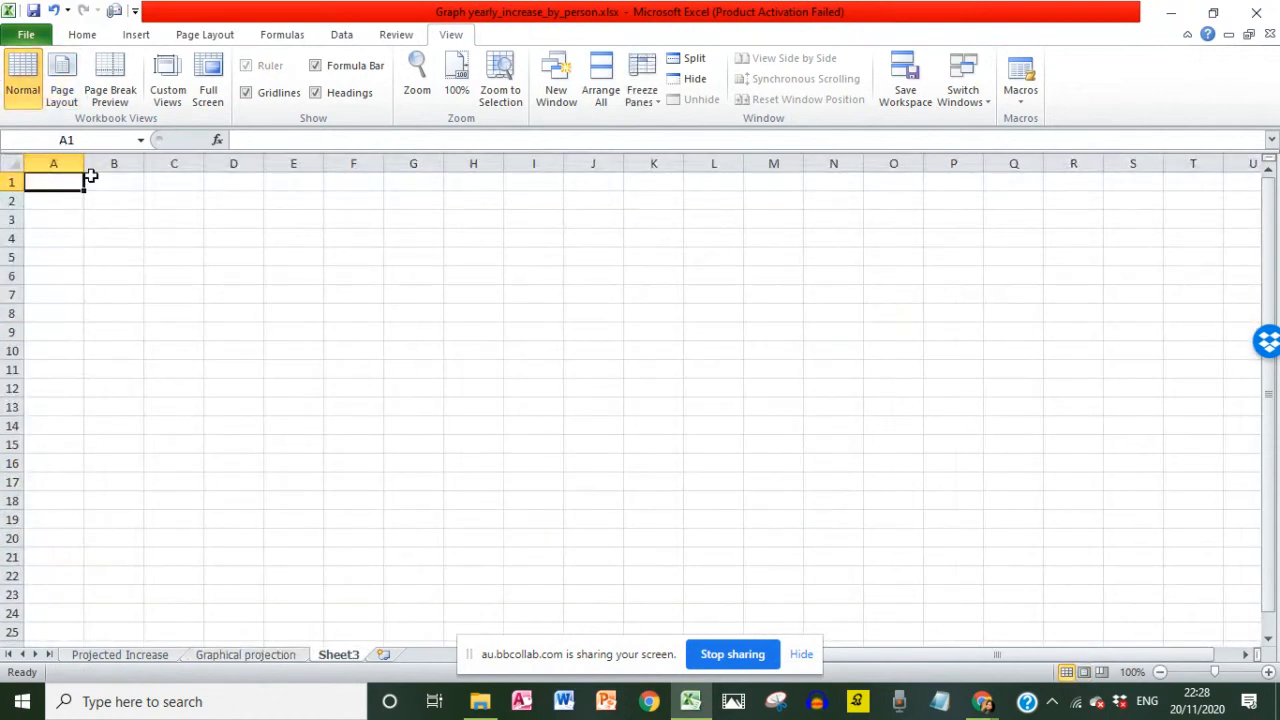
text(Sr)
text(tud)
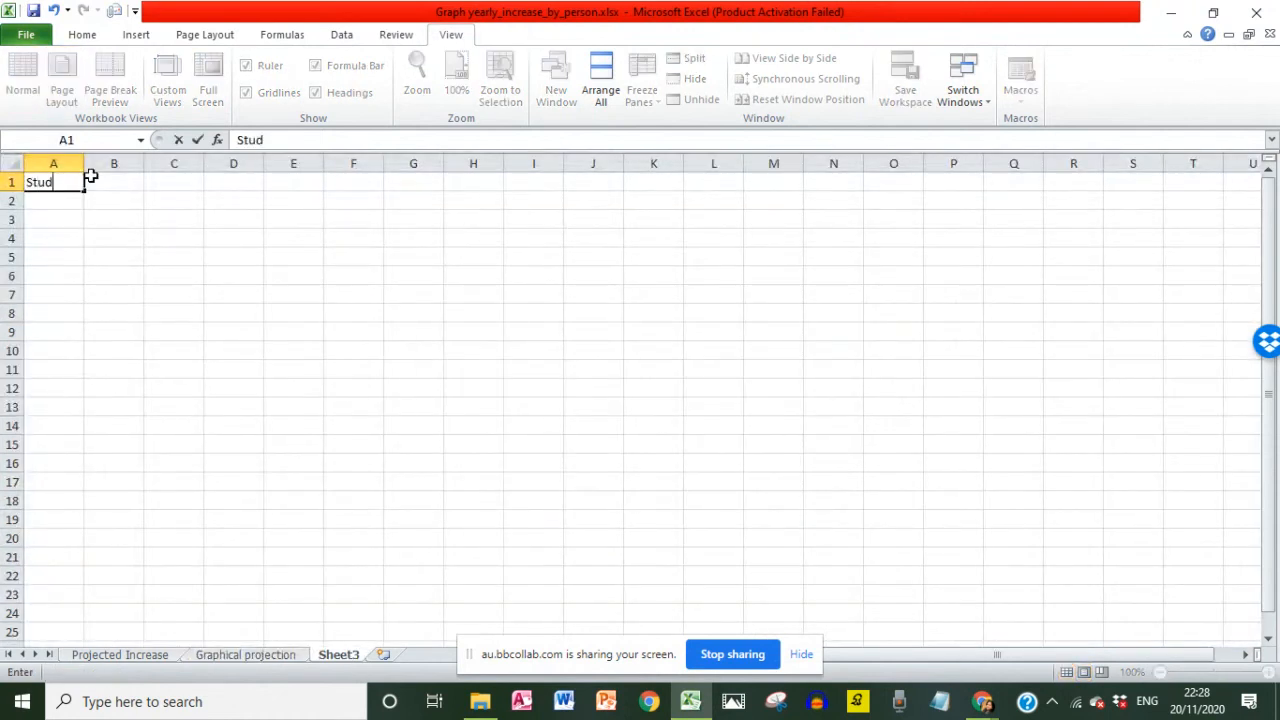
text(ent No)
key(Tab)
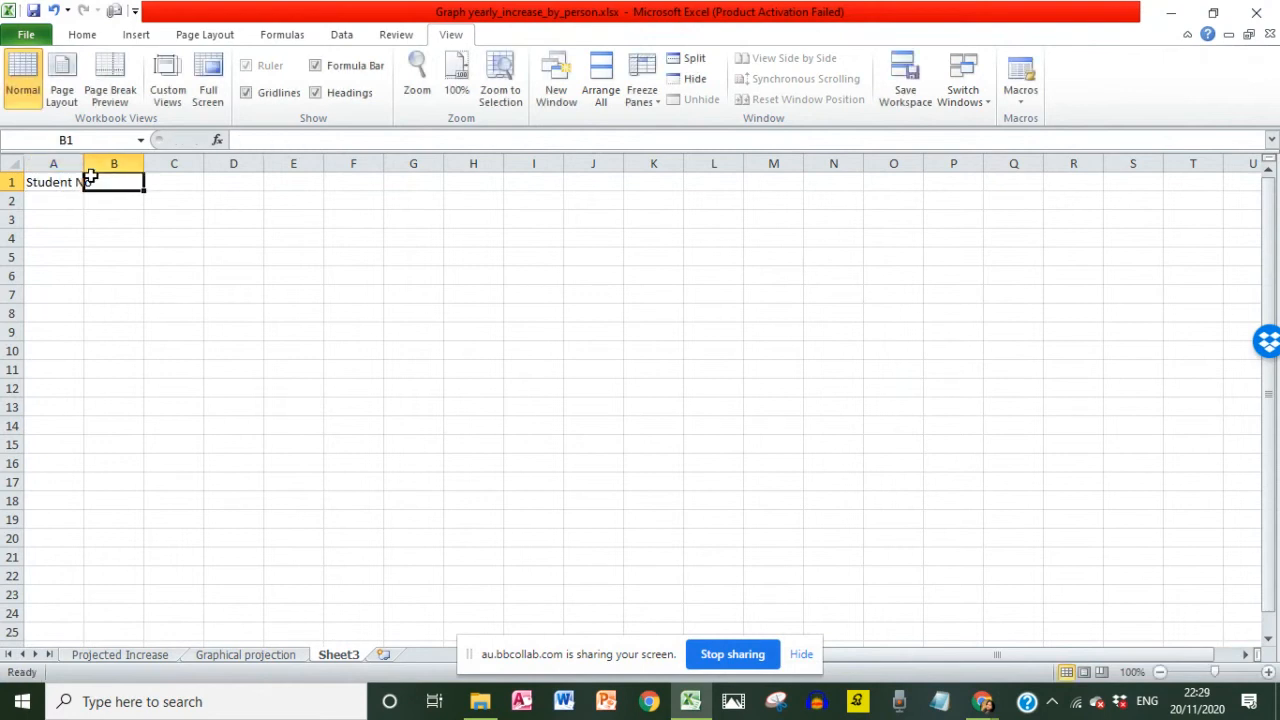
text(Name)
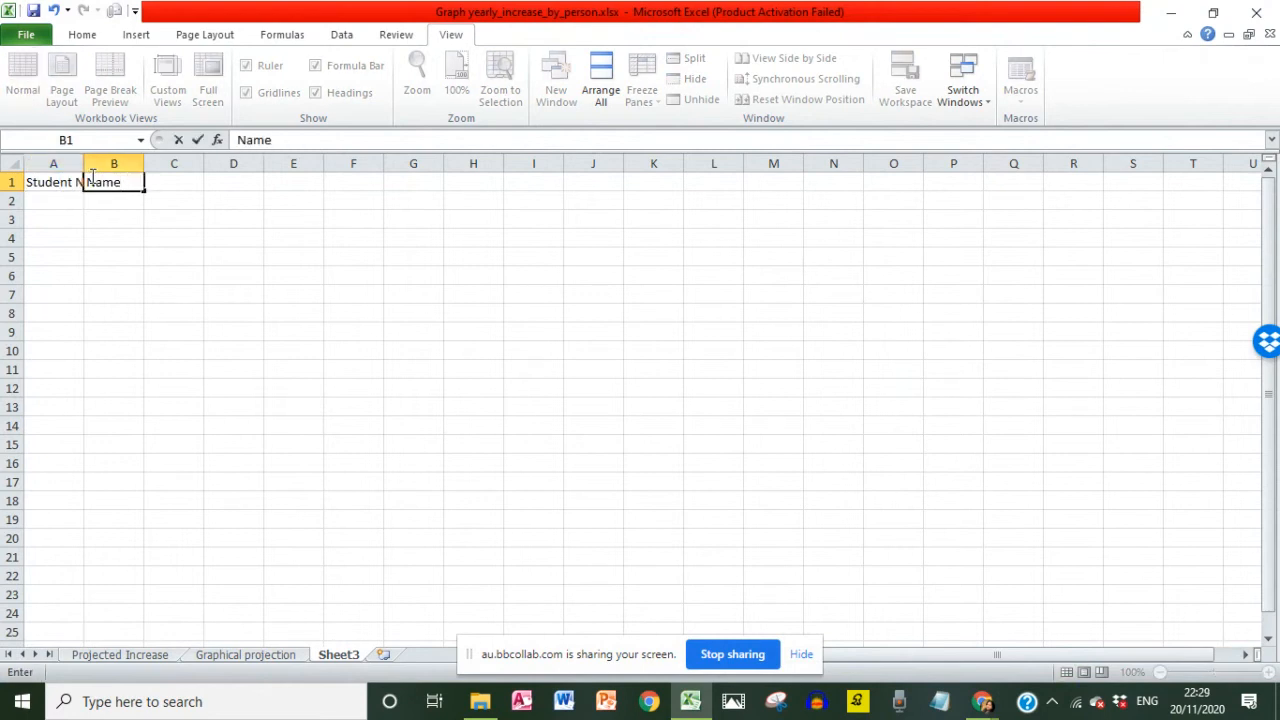
key(BackSpace)
key(BackSpace)
key(BackSpace)
text(Name)
key(Return)
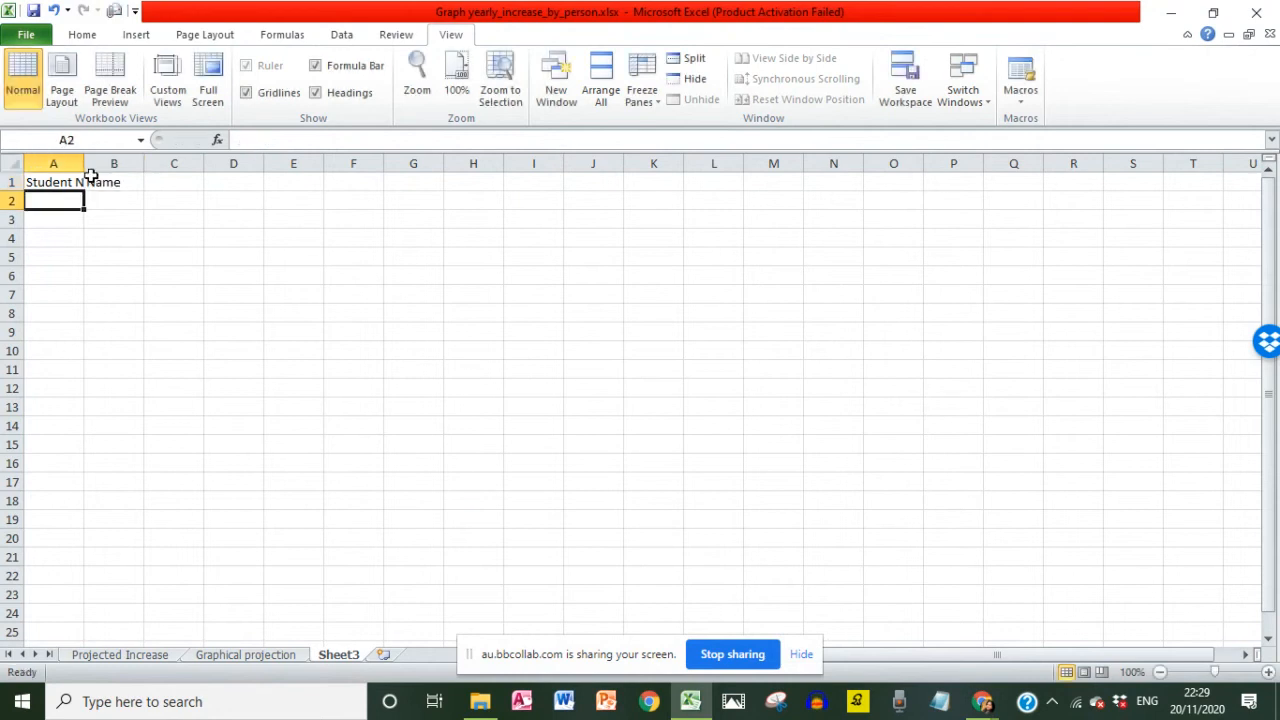
Add the heading Marks in C1 and widen columns A to C.
click(171, 180)
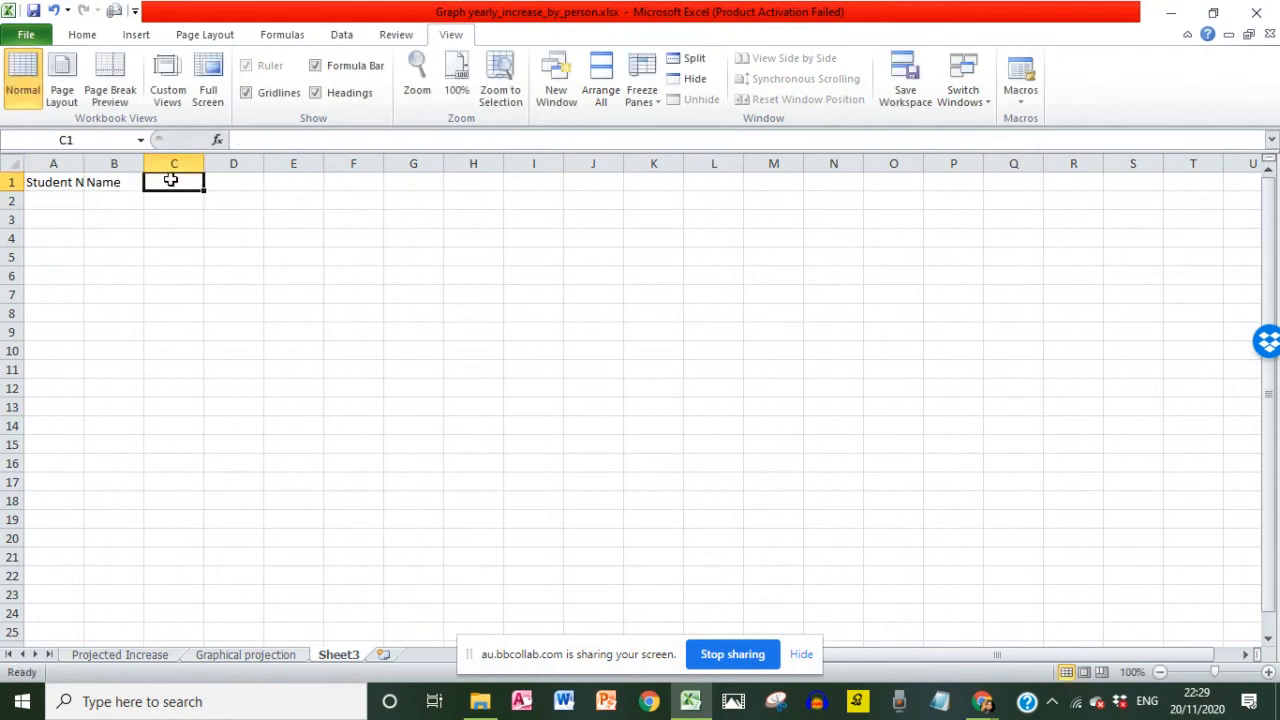
text(Marks)
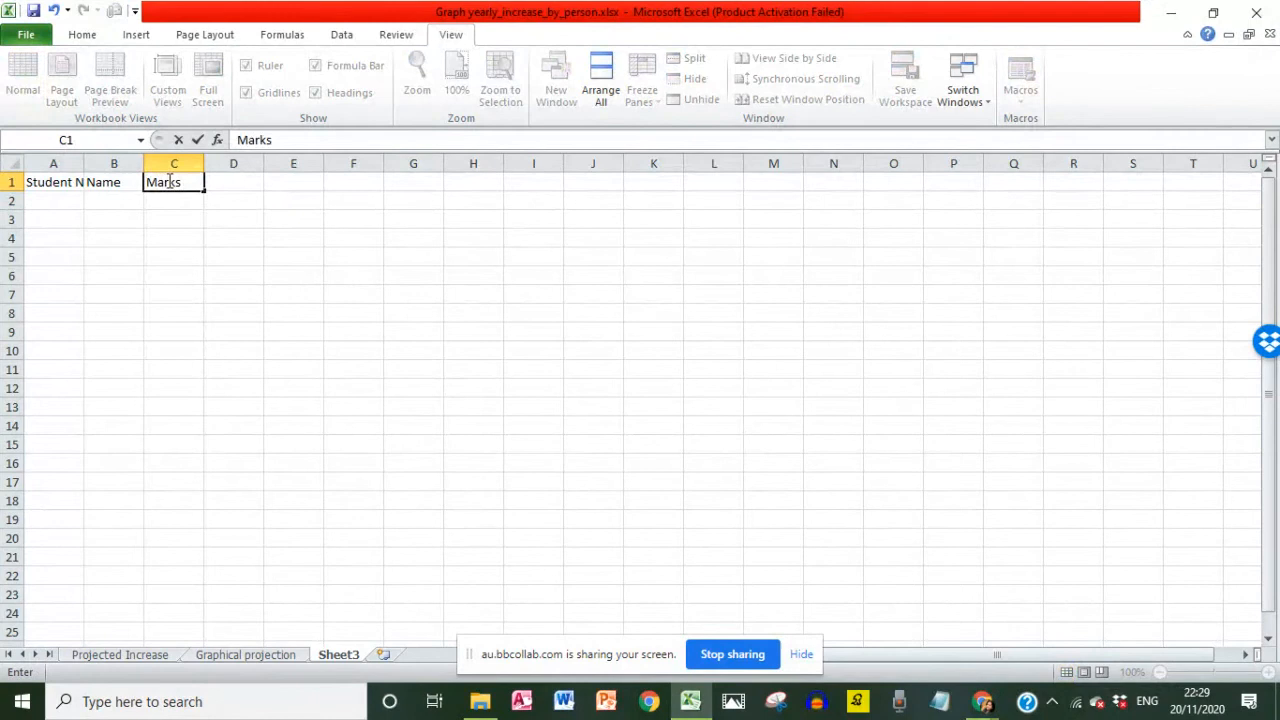
click(43, 197)
drag(84, 163, 312, 163)
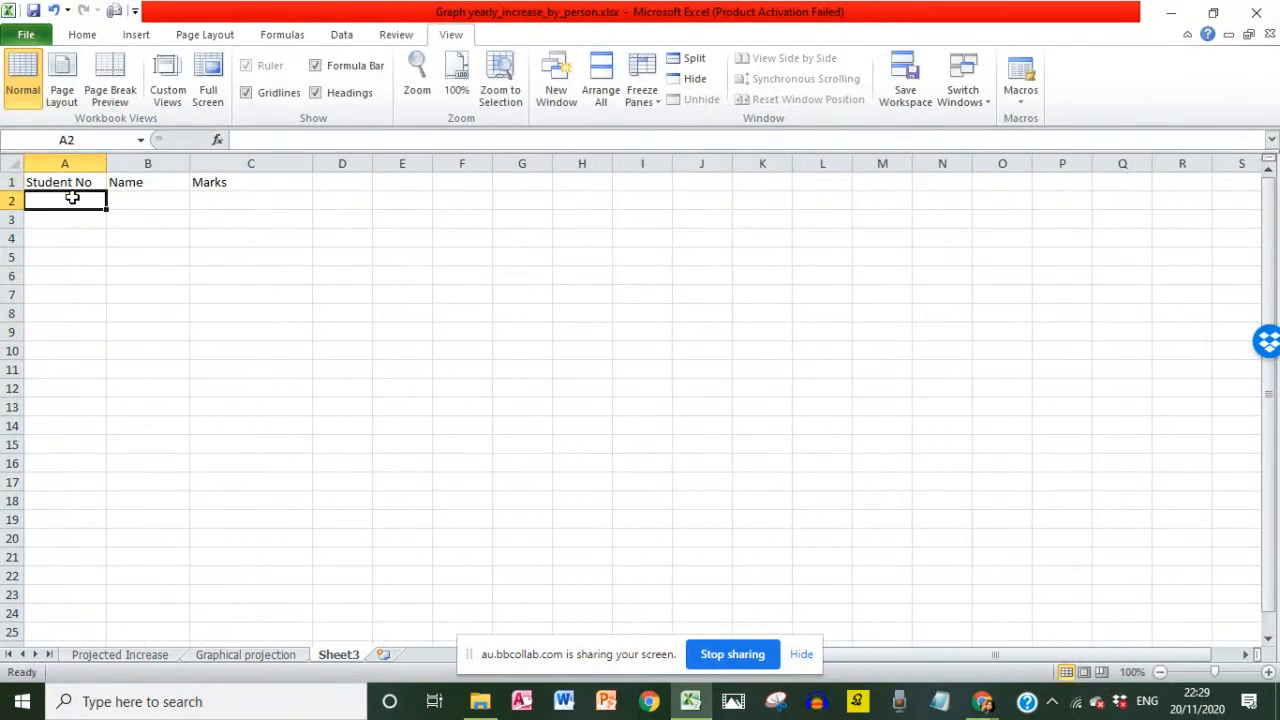
Enter the five students' first names in cells A2 to A6.
text(Anne)
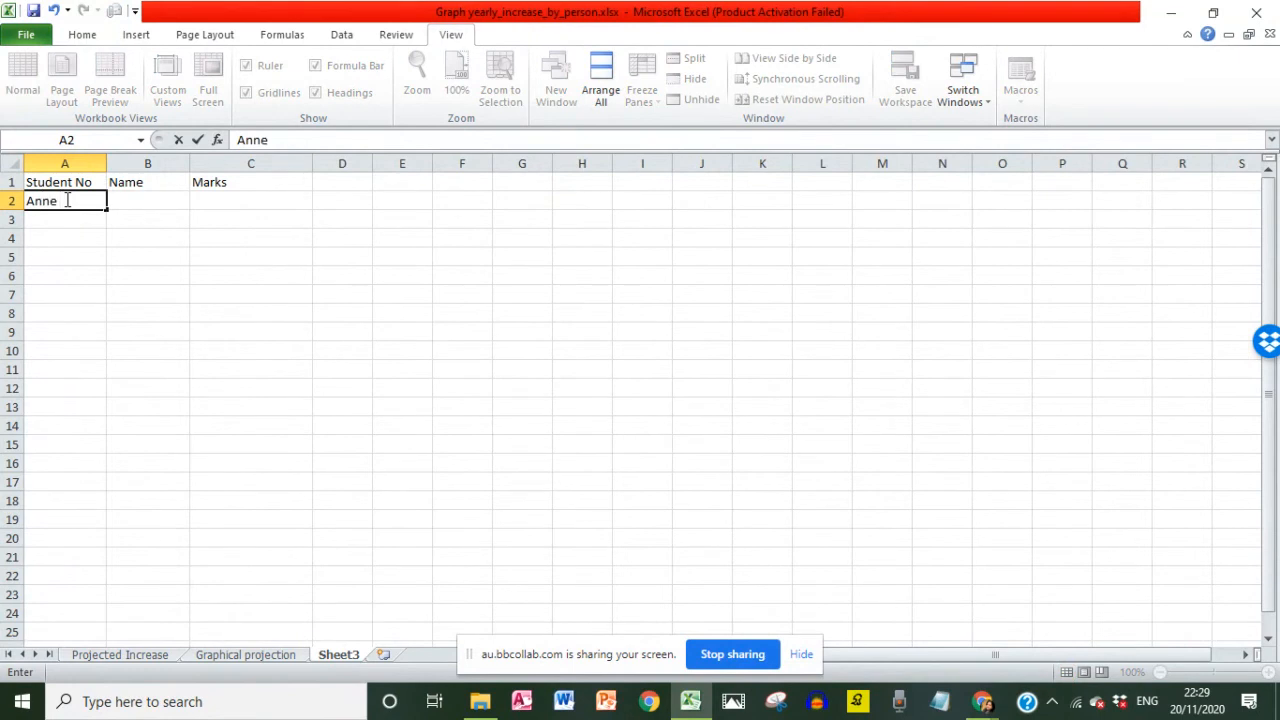
key(Return)
text(Sam)
key(Return)
text(Jane)
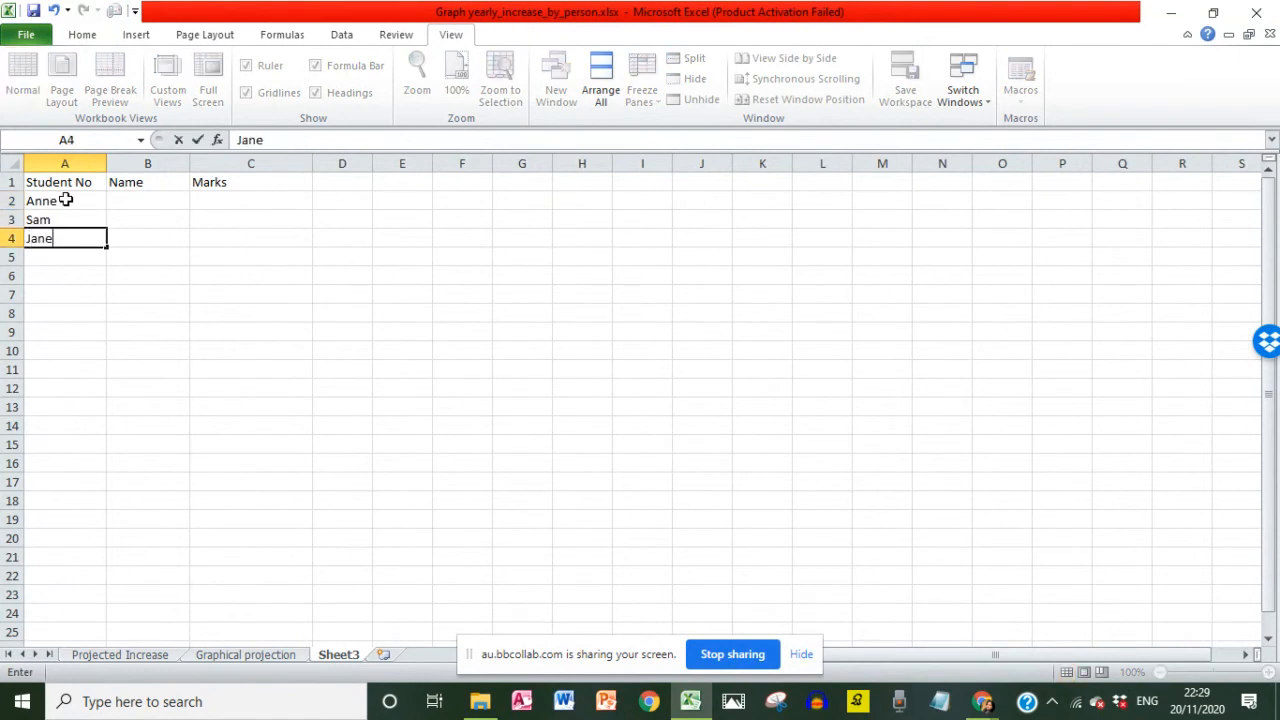
key(Return)
text(Ma)
key(Return)
text(Henry)
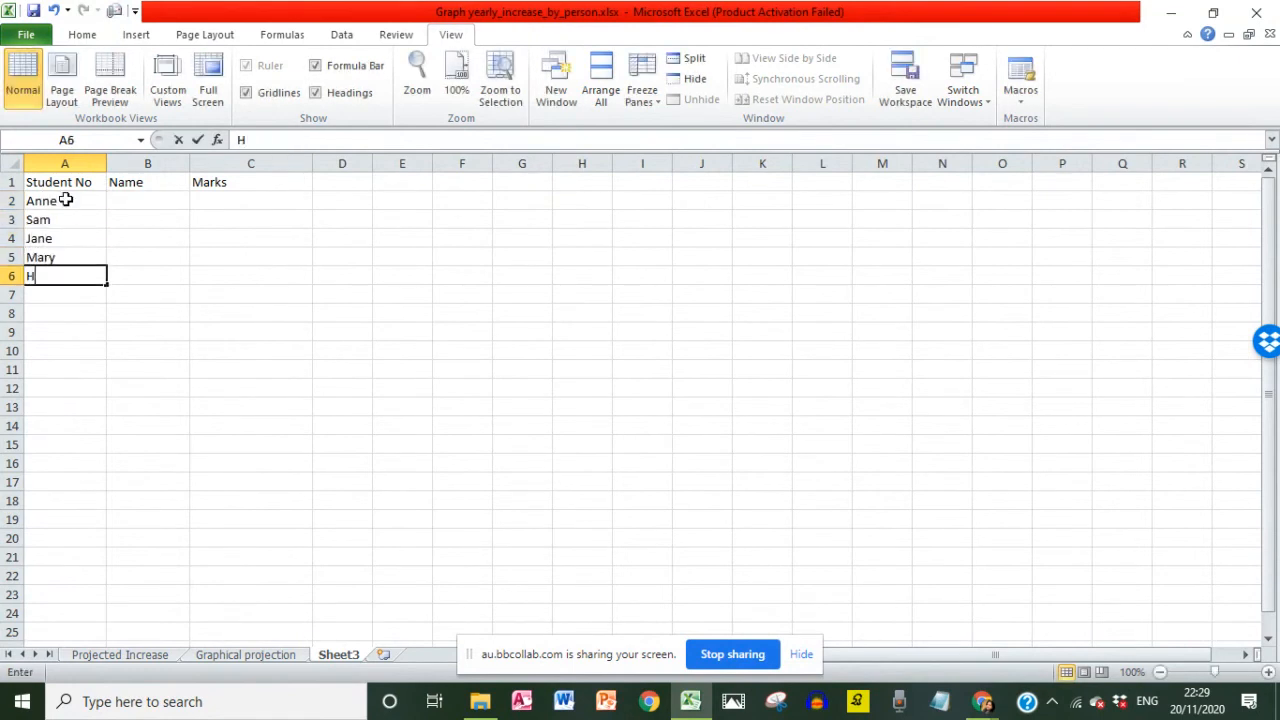
key(Tab)
Move the five students' names from A2:A6 to B2:B6 under the Name heading.
drag(60, 201, 77, 277)
key(ctrl+c)
click(143, 203)
key(ctrl+v)
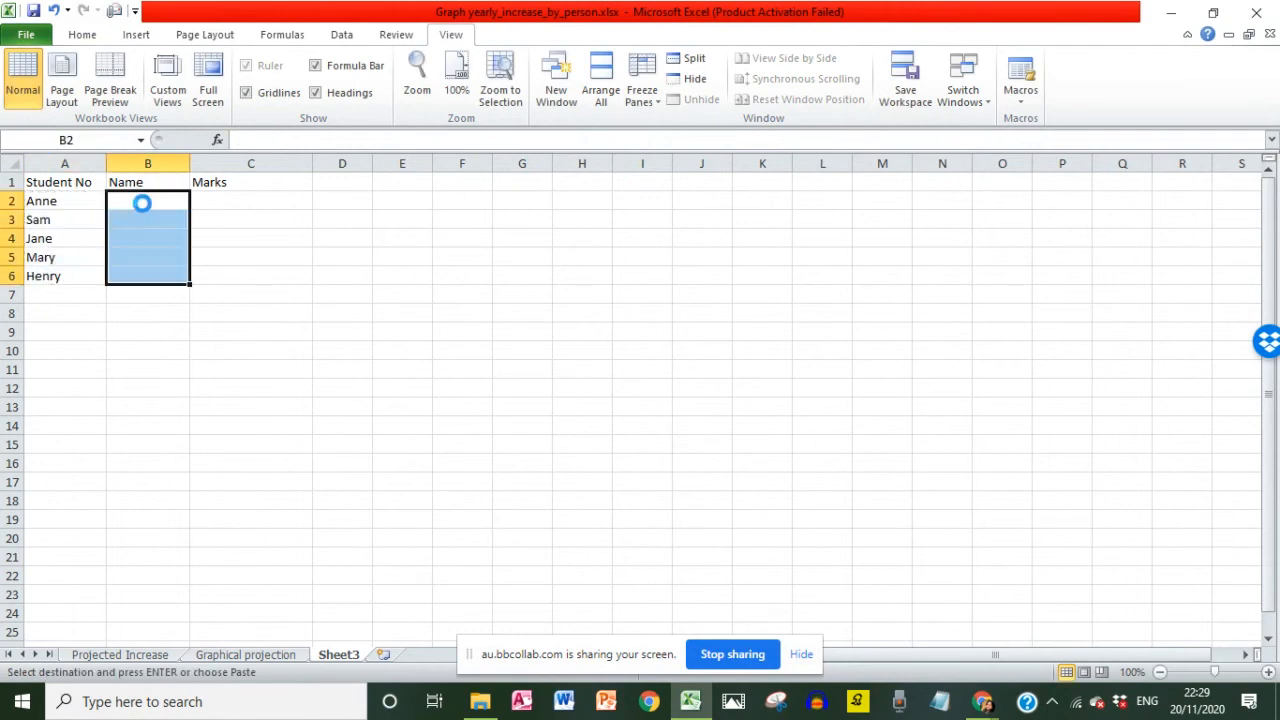
Number the students 1 to 5 in cells A2 to A6 under Student No.
click(56, 198)
text(1 2 )
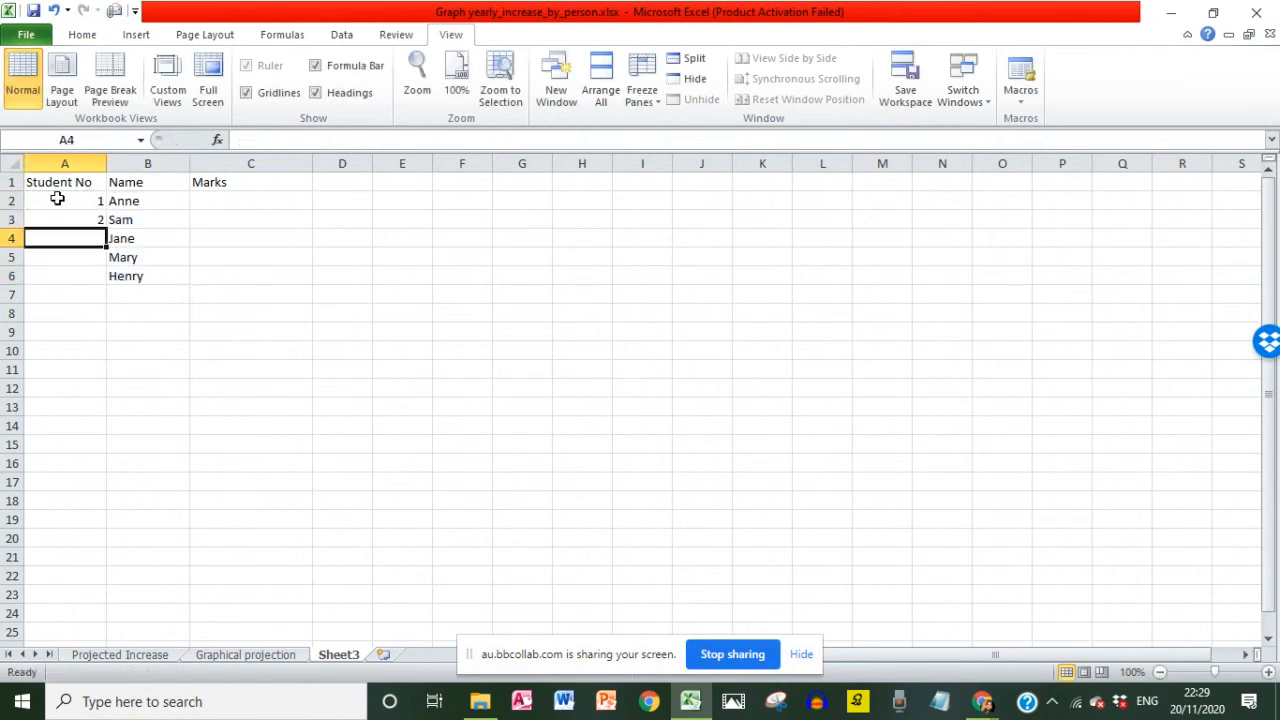
text(3 4 5 6)
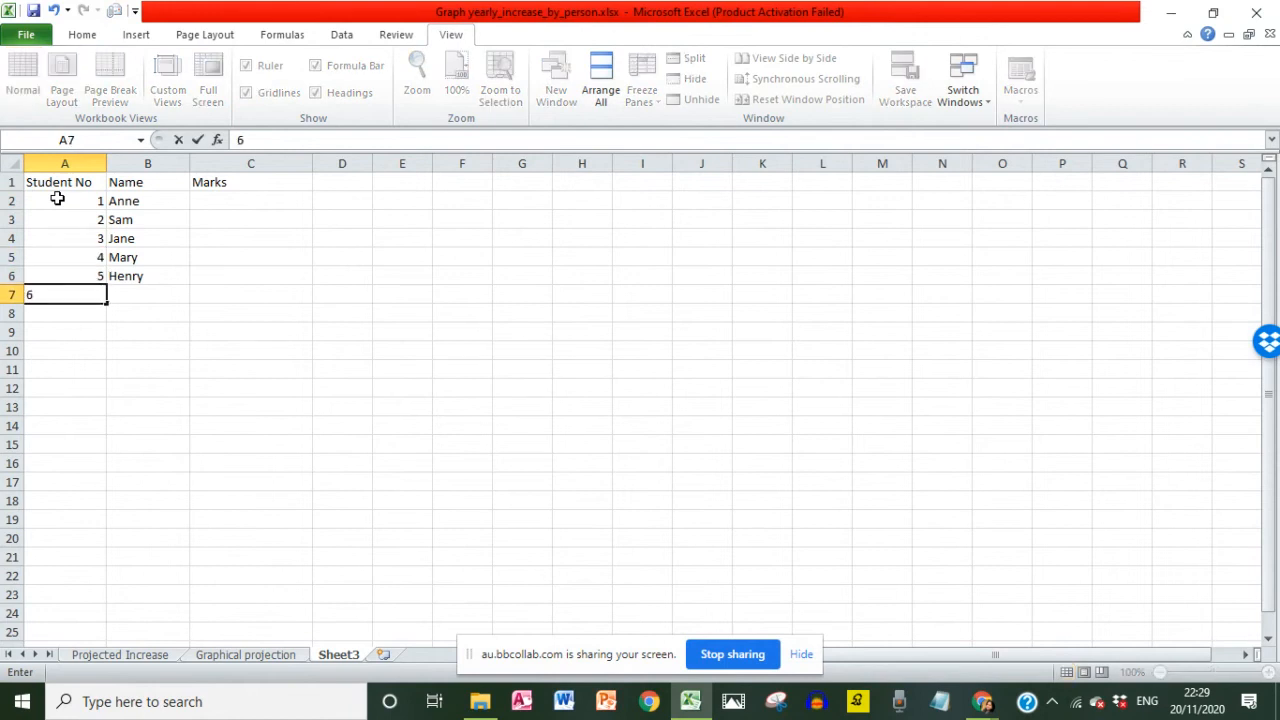
click(406, 275)
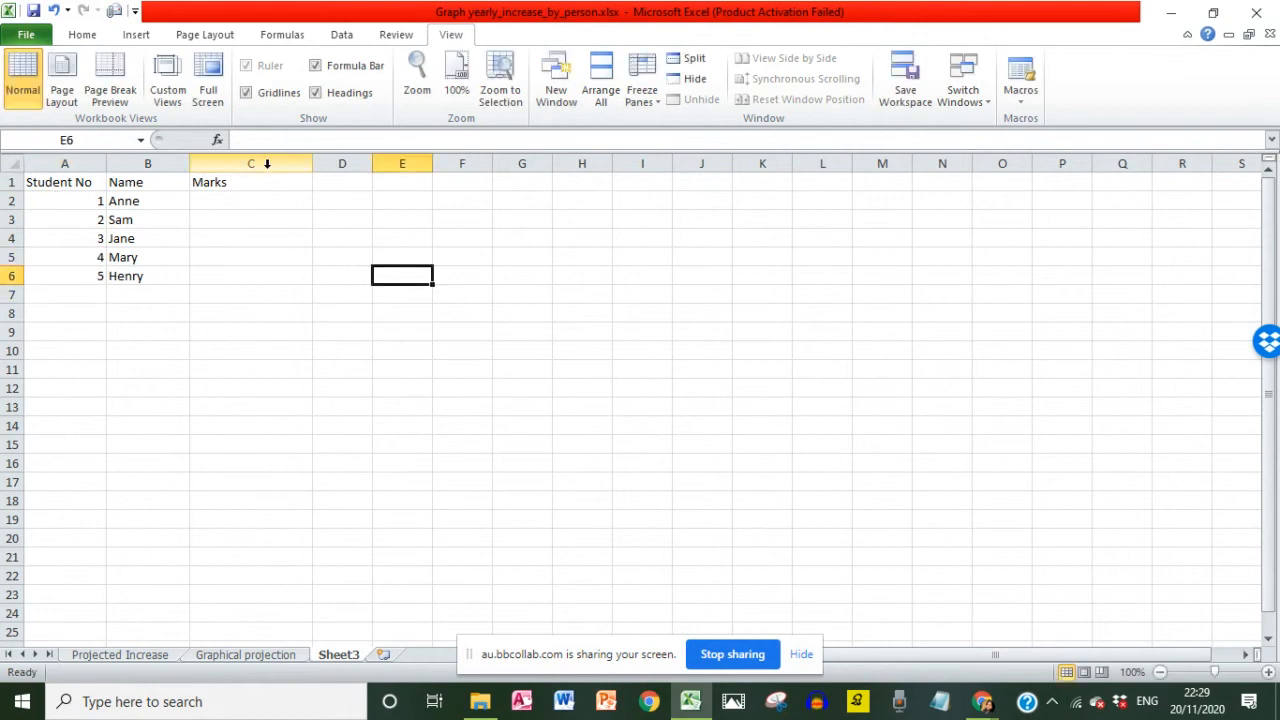
Insert a new column before Marks and give it the heading Stream in C1.
click(268, 163)
right_click(268, 165)
click(305, 287)
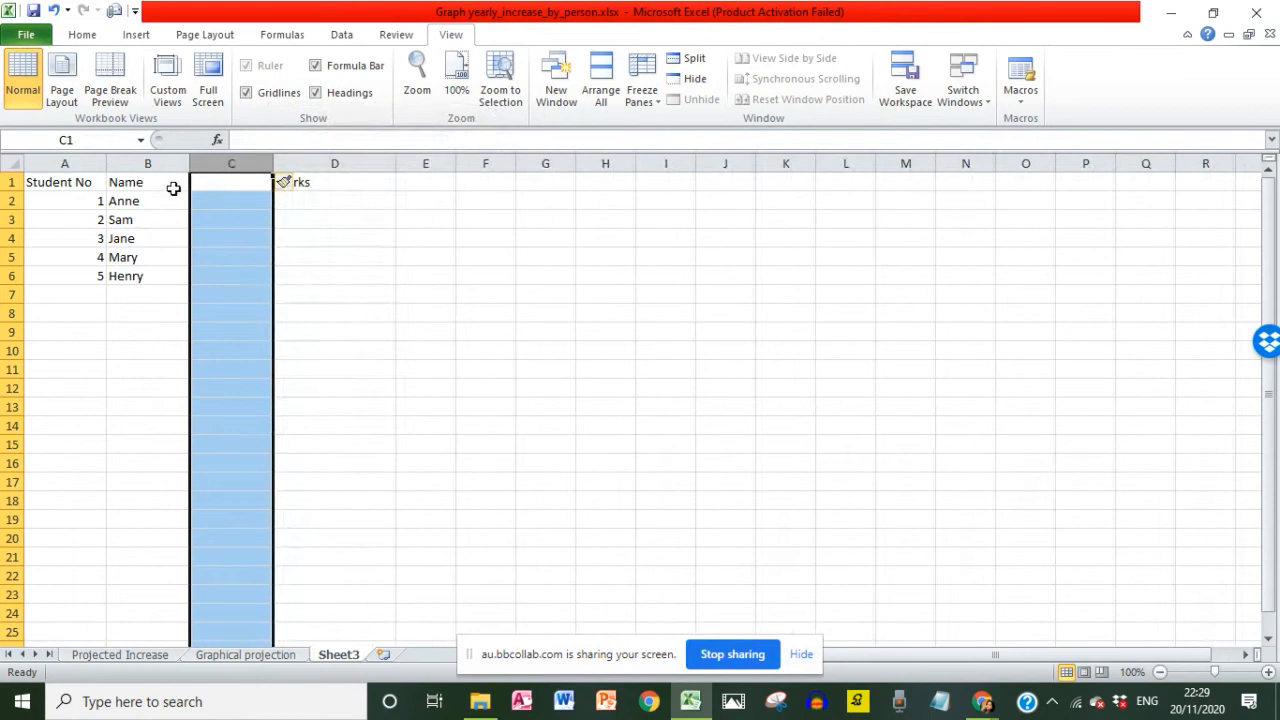
click(220, 183)
text(Stre)
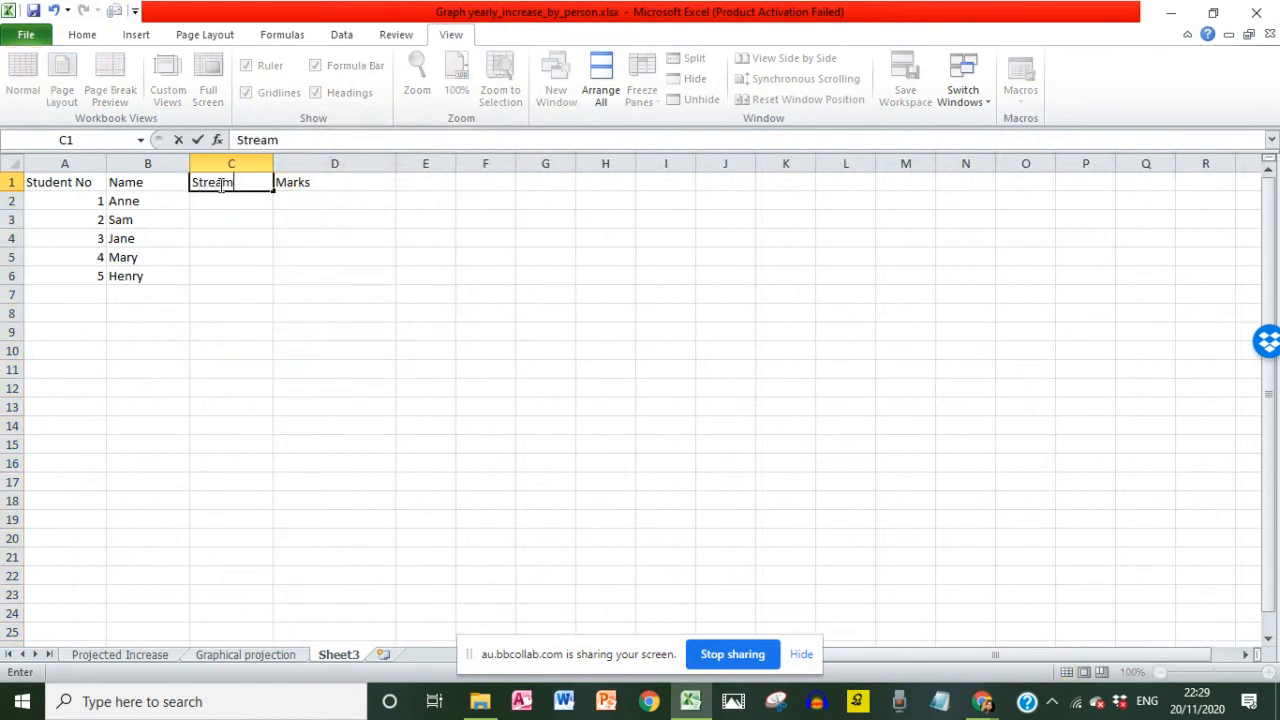
text(am)
key(Return)
Enter the streams IT, Bus, IT, Bus and Bus in cells C2 to C6.
text(IT)
key(Return)
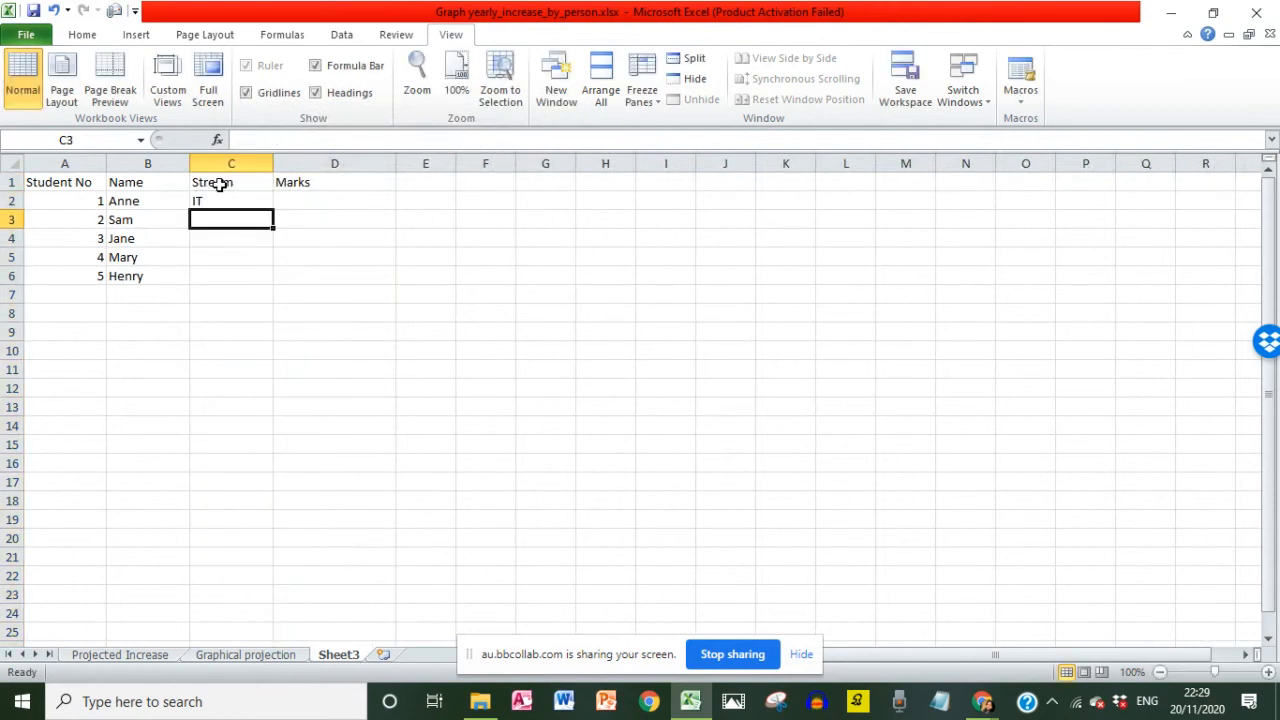
text(Bus)
key(Return)
text(IT)
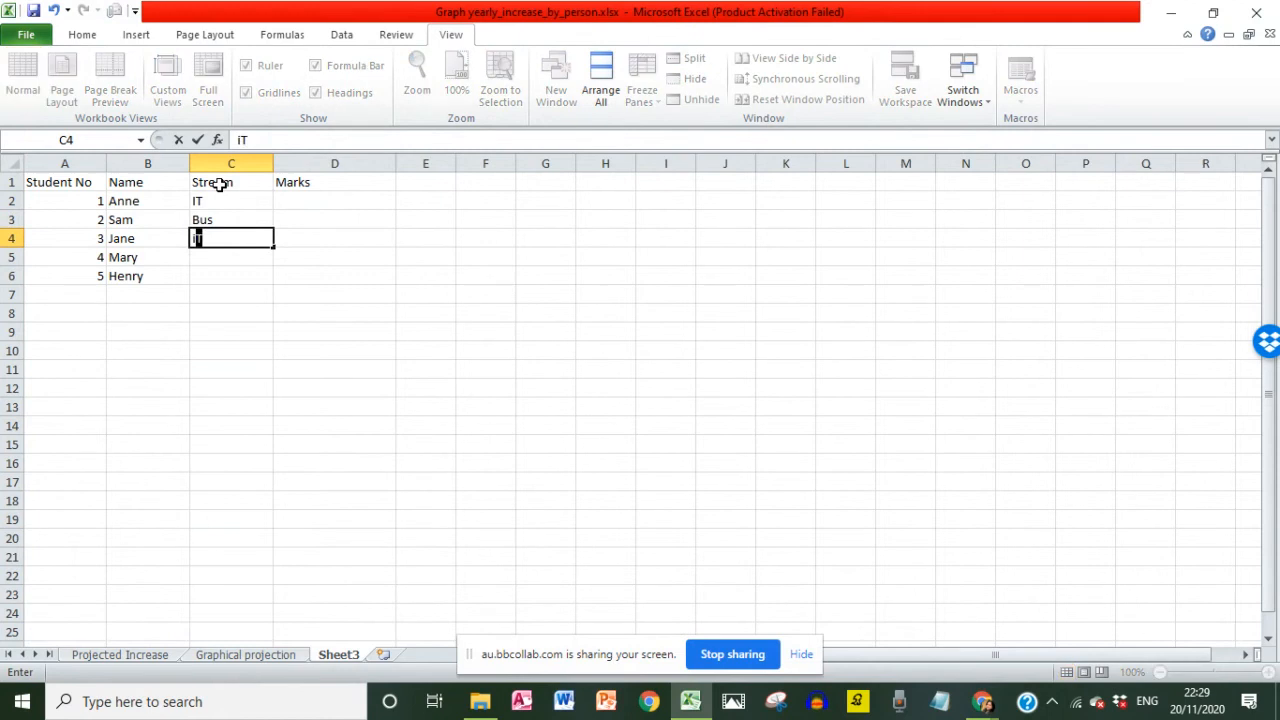
key(Return)
text(B)
key(Return)
text(B)
key(Return)
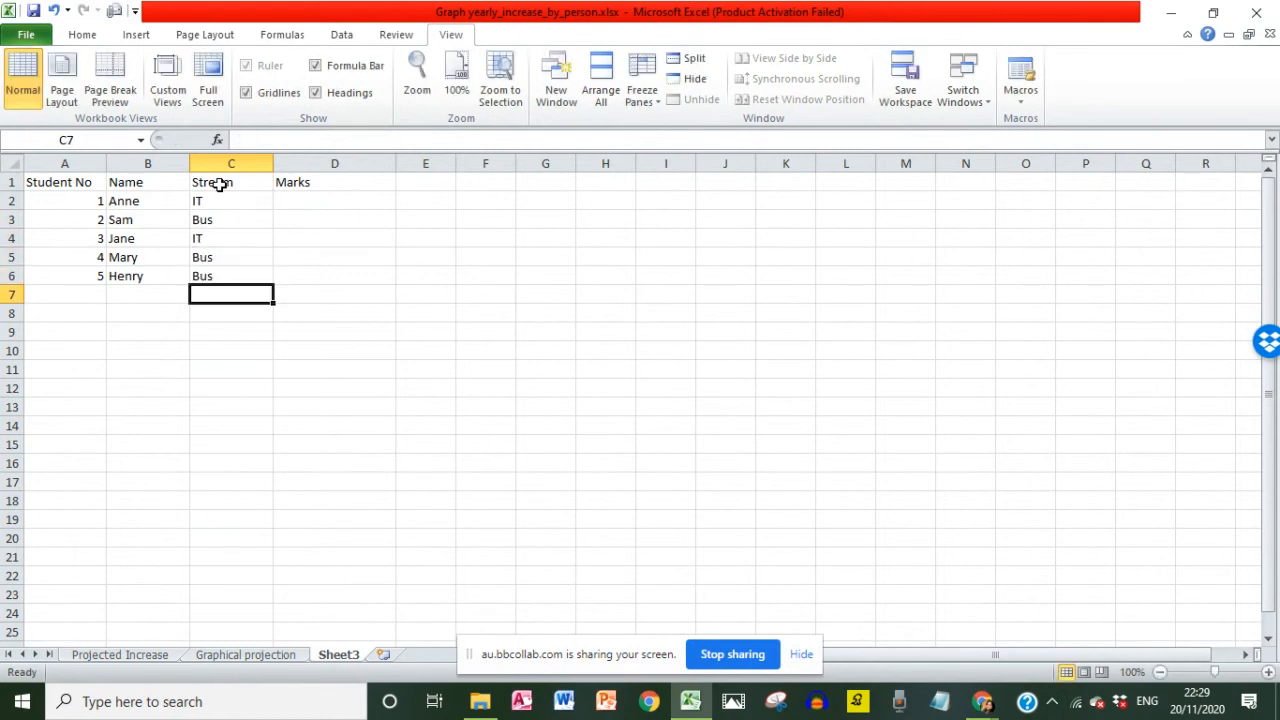
Enter the marks 56, 75, 23, 90 and 100 in cells D2 to D6.
click(323, 200)
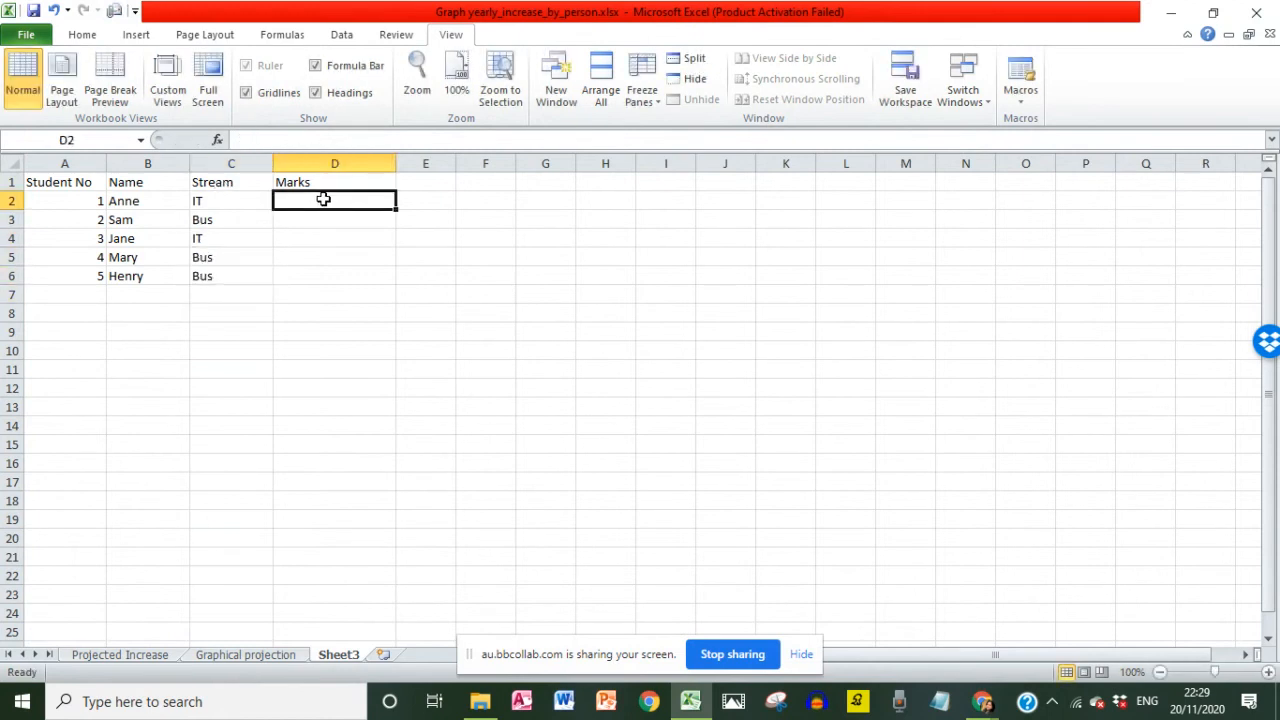
text(56)
key(Return)
text(75)
key(Return)
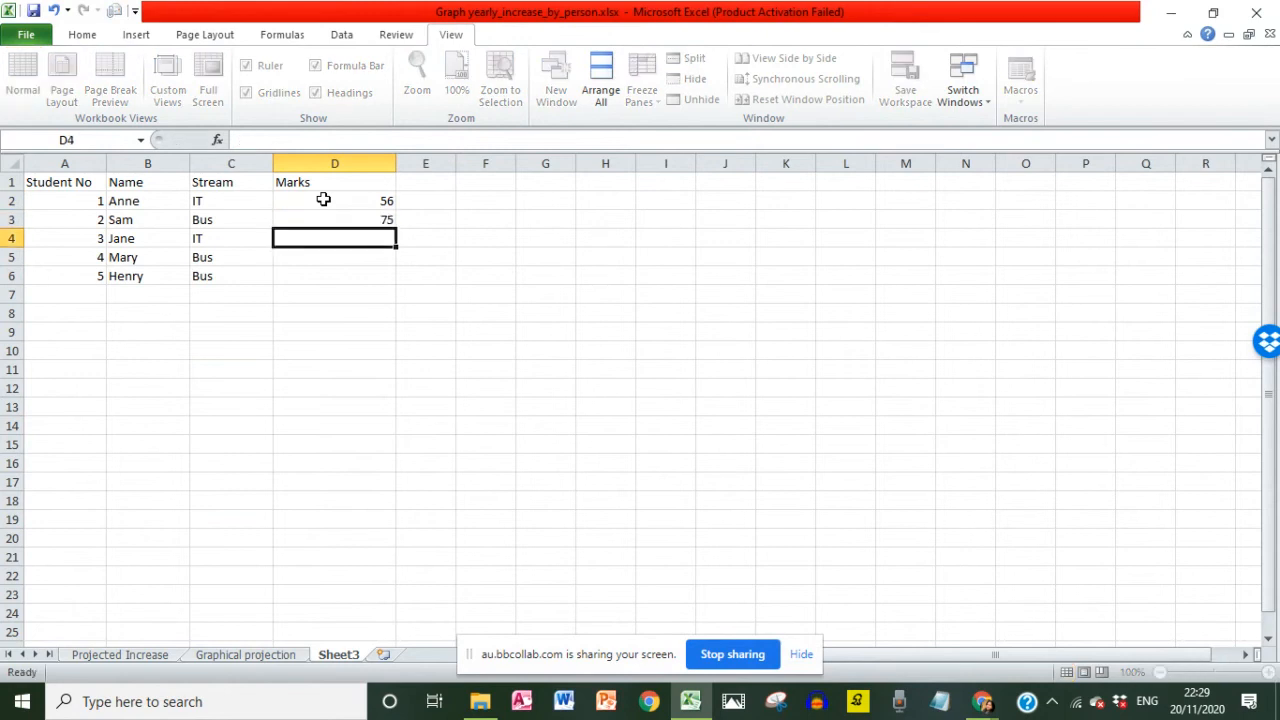
text(23)
key(Return)
text(90)
key(Return)
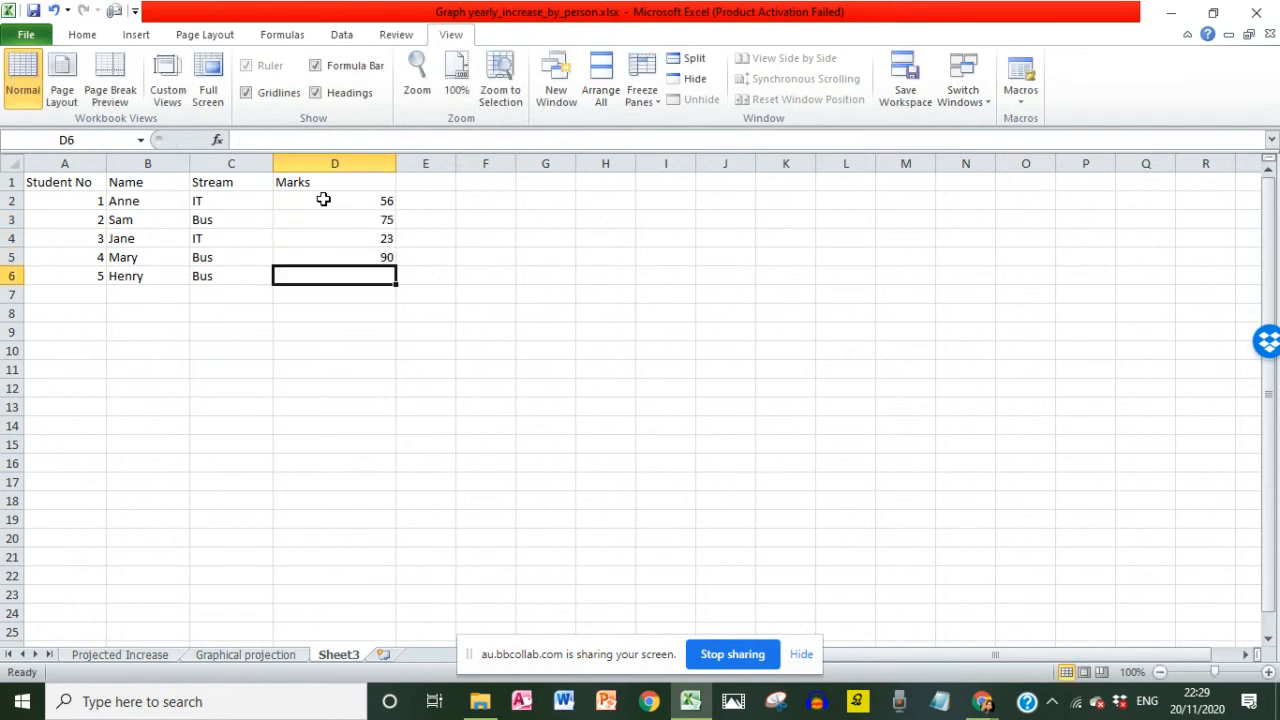
text(100)
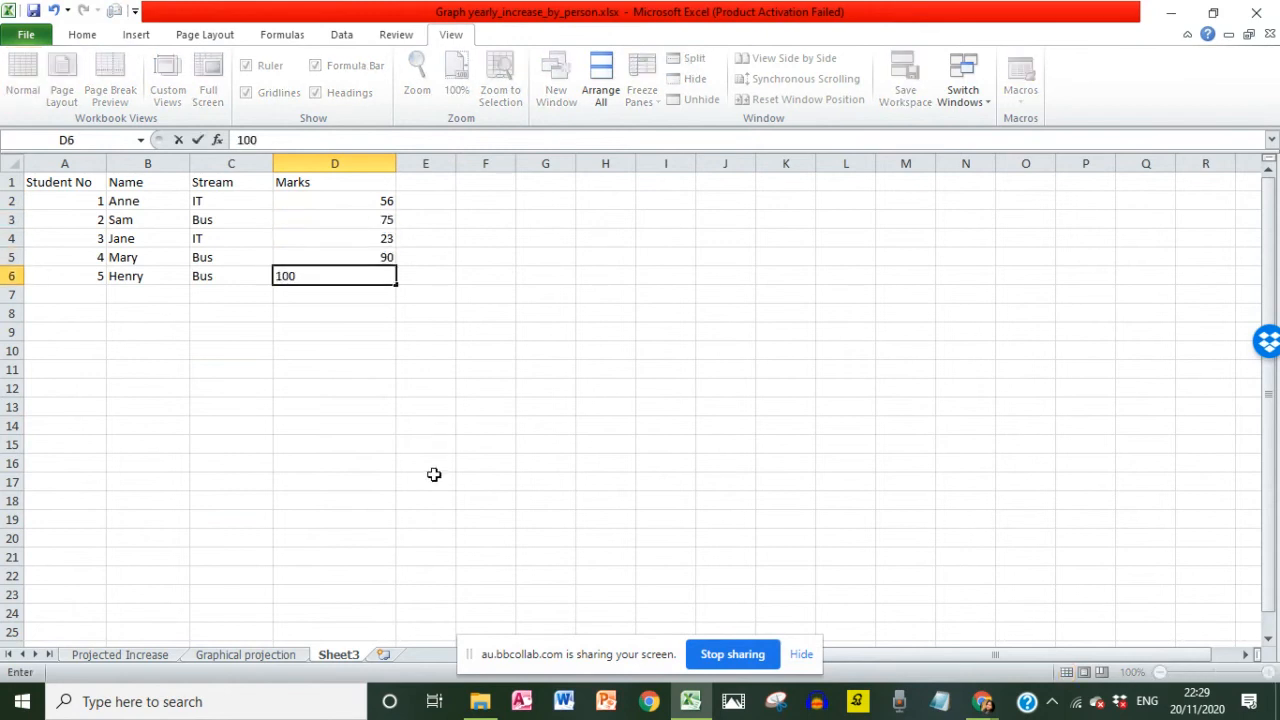
click(434, 478)
Apply All Borders to the student table in A1:D6.
drag(58, 192, 363, 271)
click(84, 35)
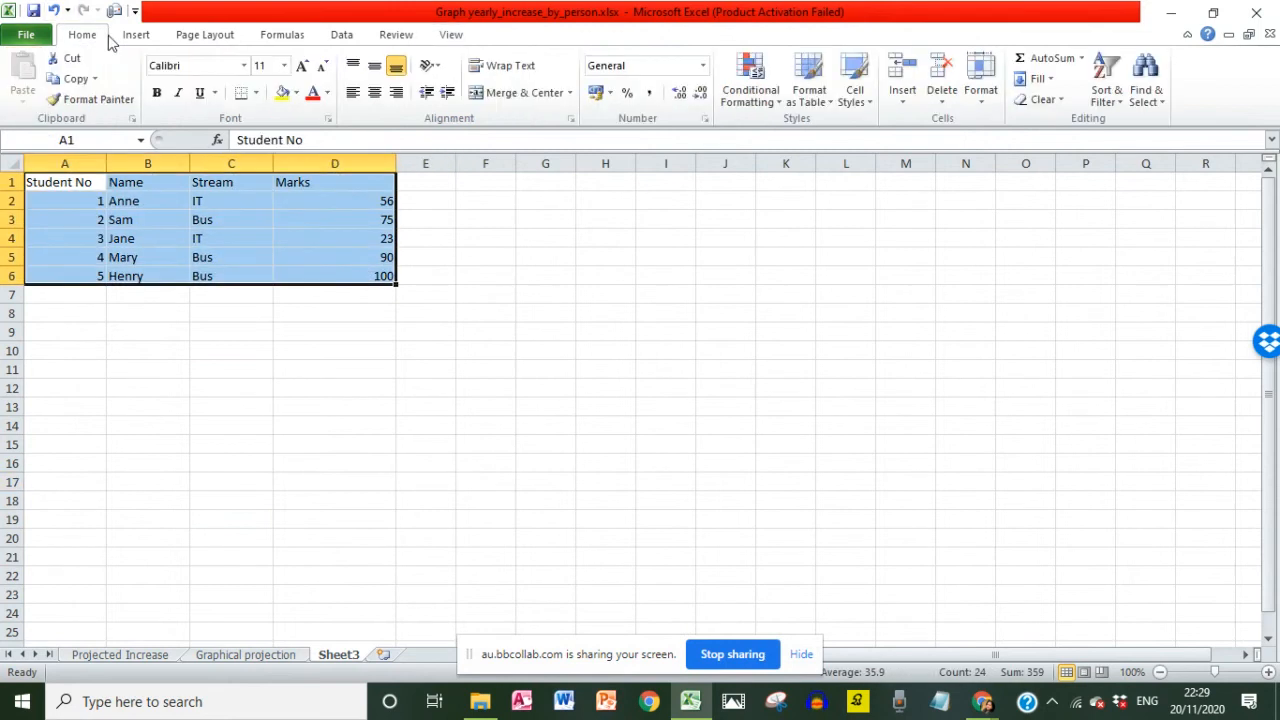
click(256, 93)
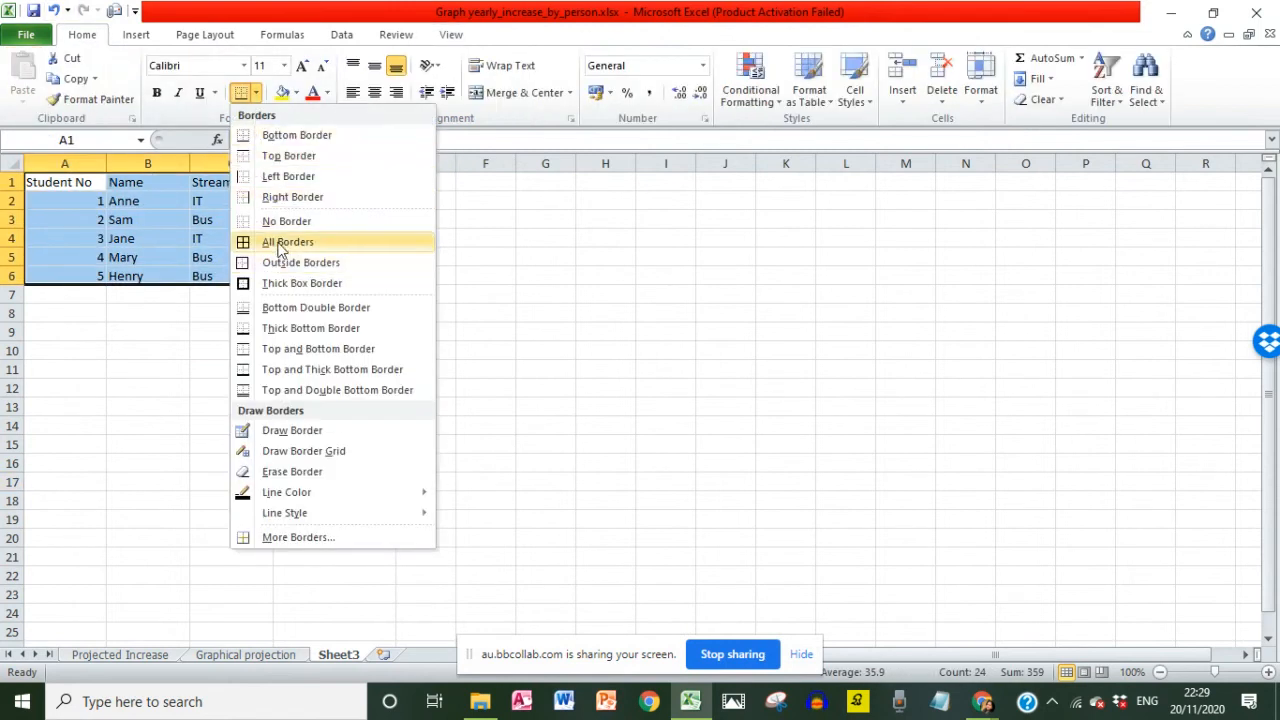
click(276, 242)
click(138, 352)
Make the table headings in A1:D1 bold.
click(58, 188)
drag(123, 182, 337, 182)
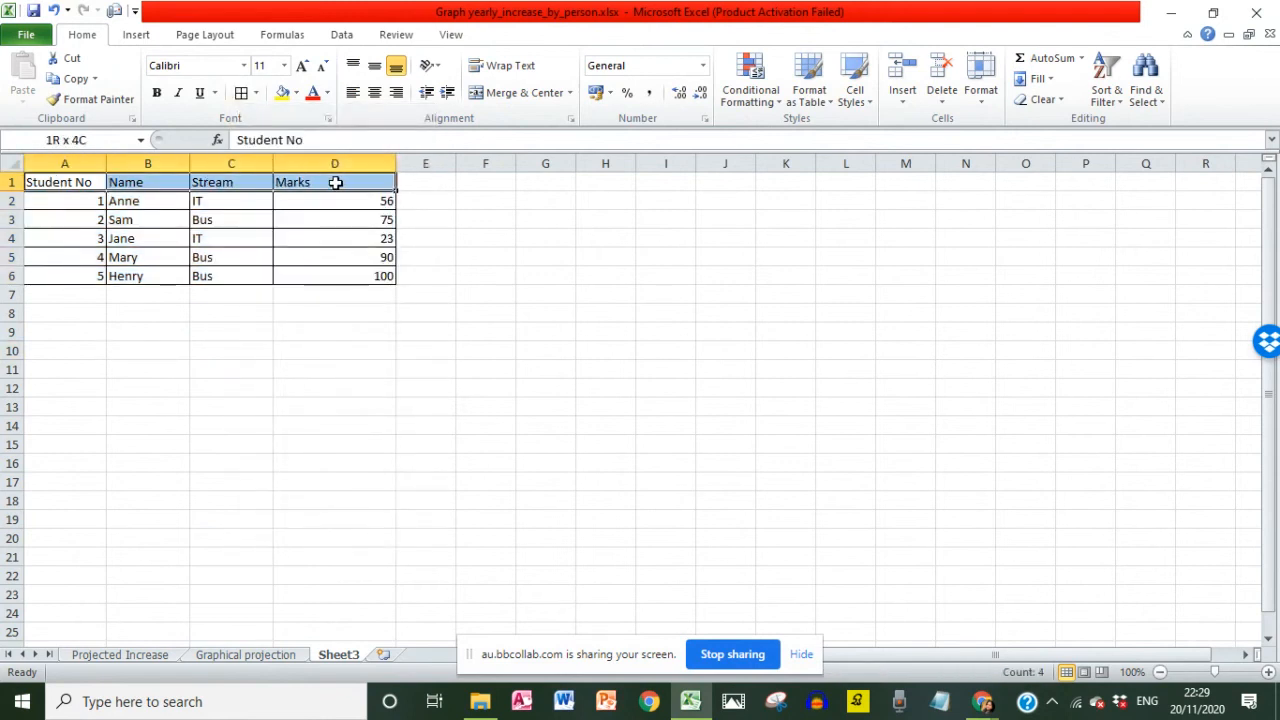
key(ctrl+b)
click(408, 334)
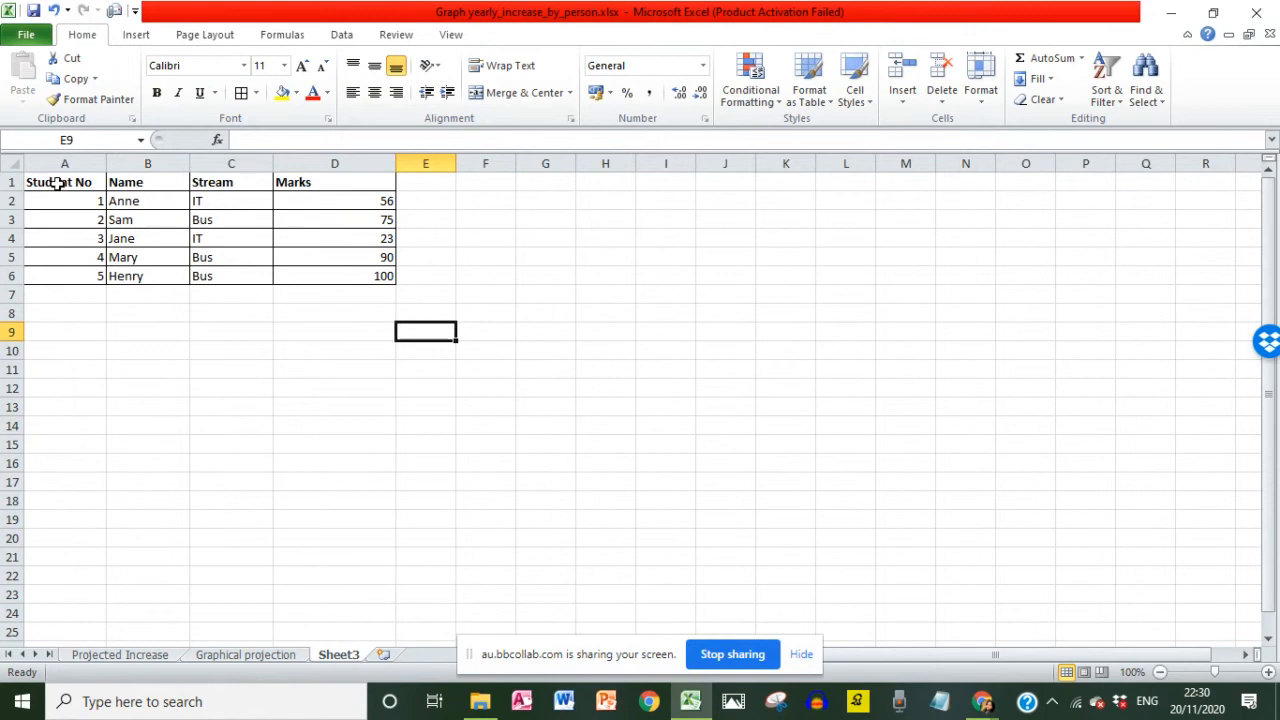
drag(54, 183, 71, 274)
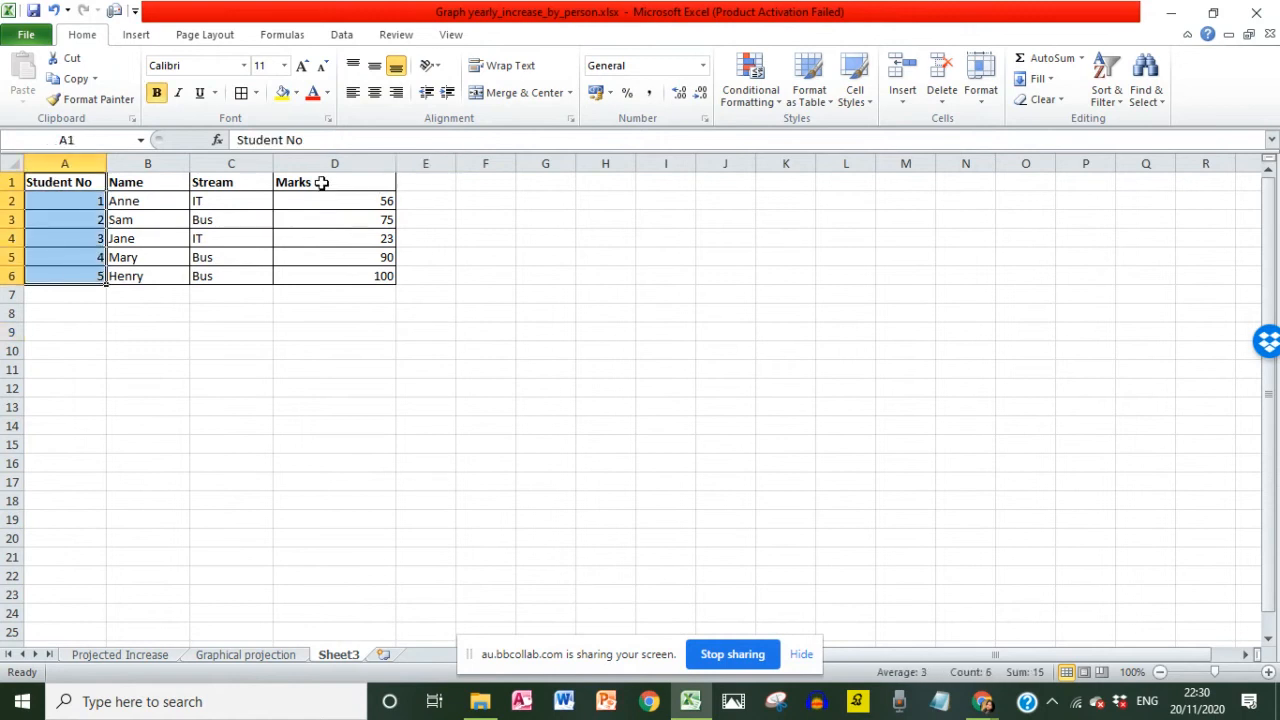
drag(321, 183, 342, 272)
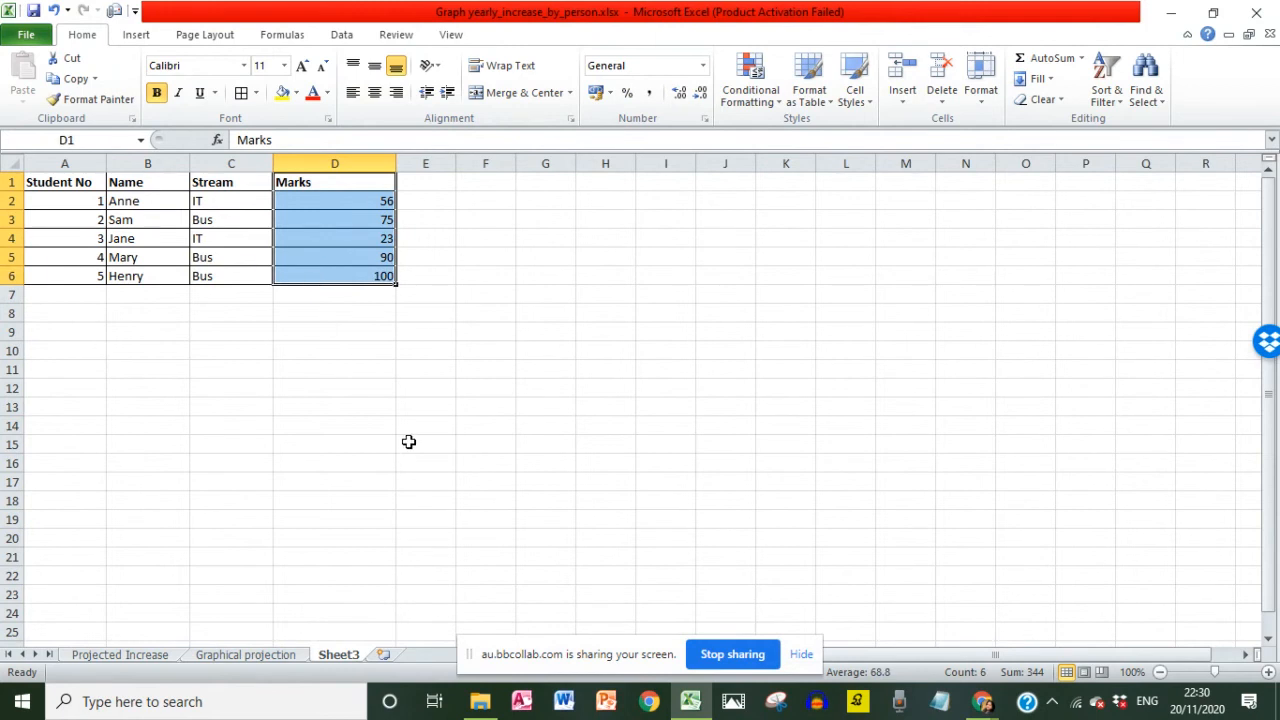
drag(82, 186, 74, 276)
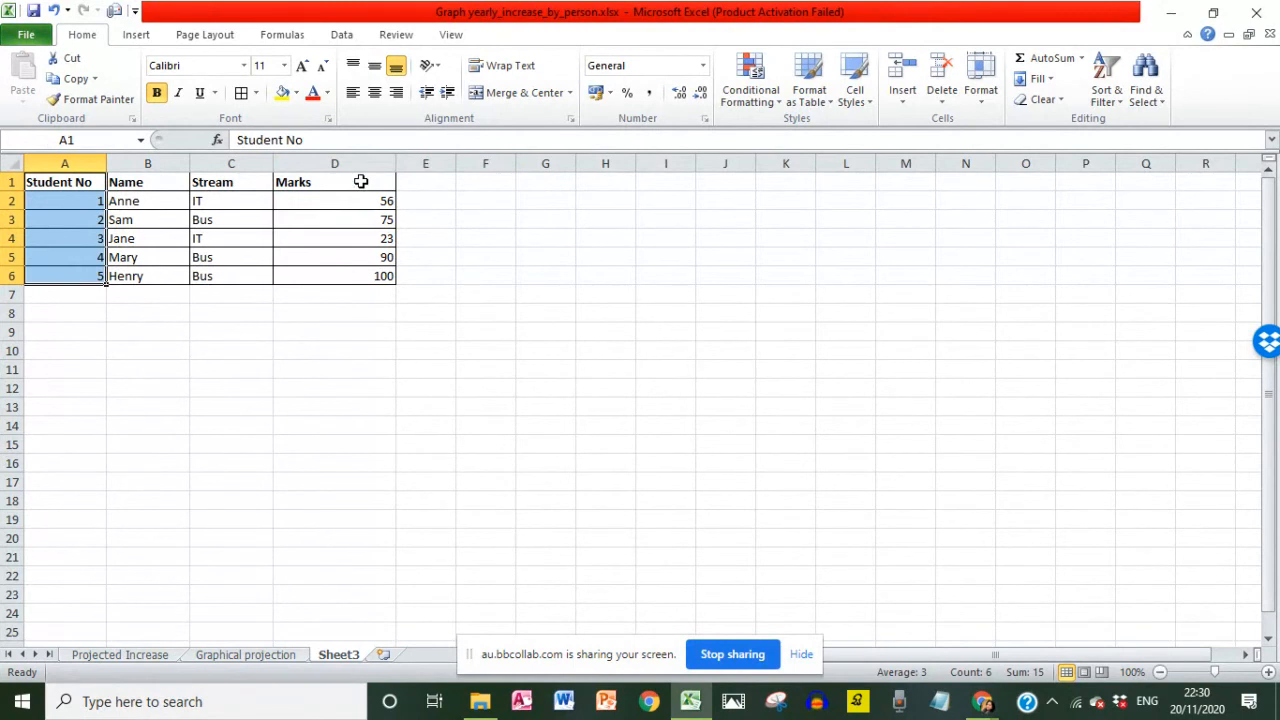
drag(361, 181, 360, 277)
drag(147, 163, 212, 165)
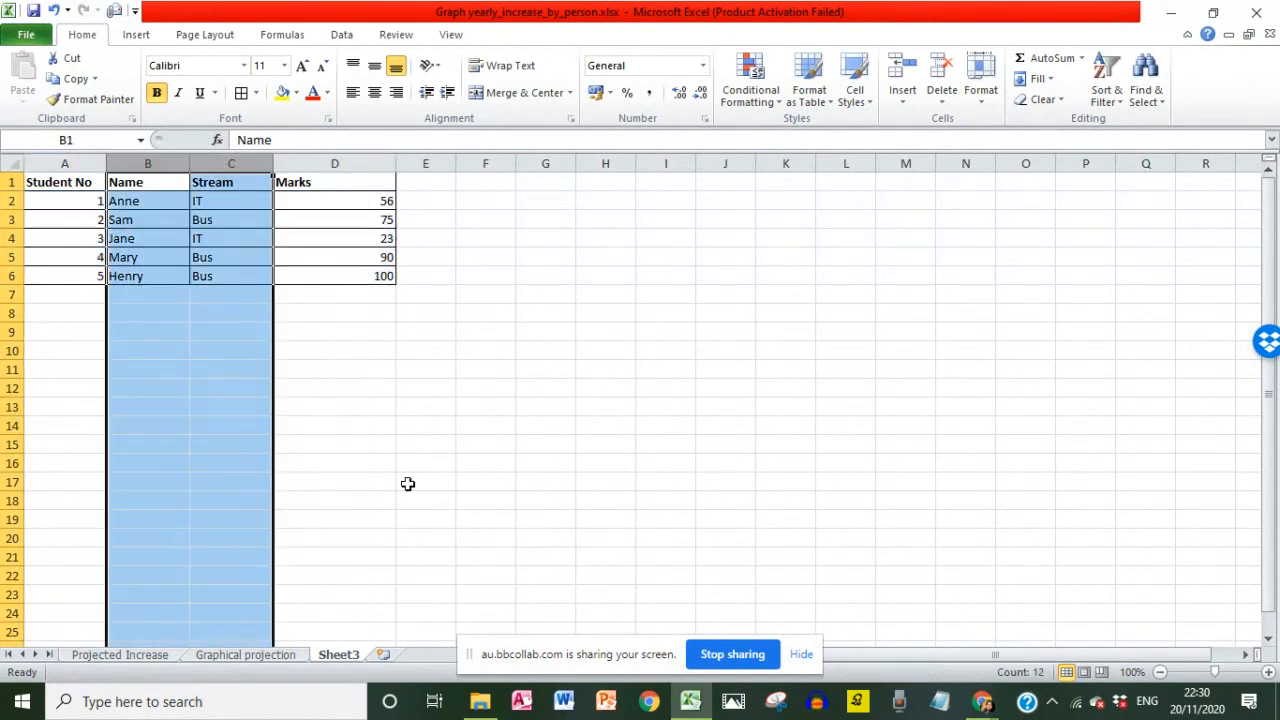
click(650, 440)
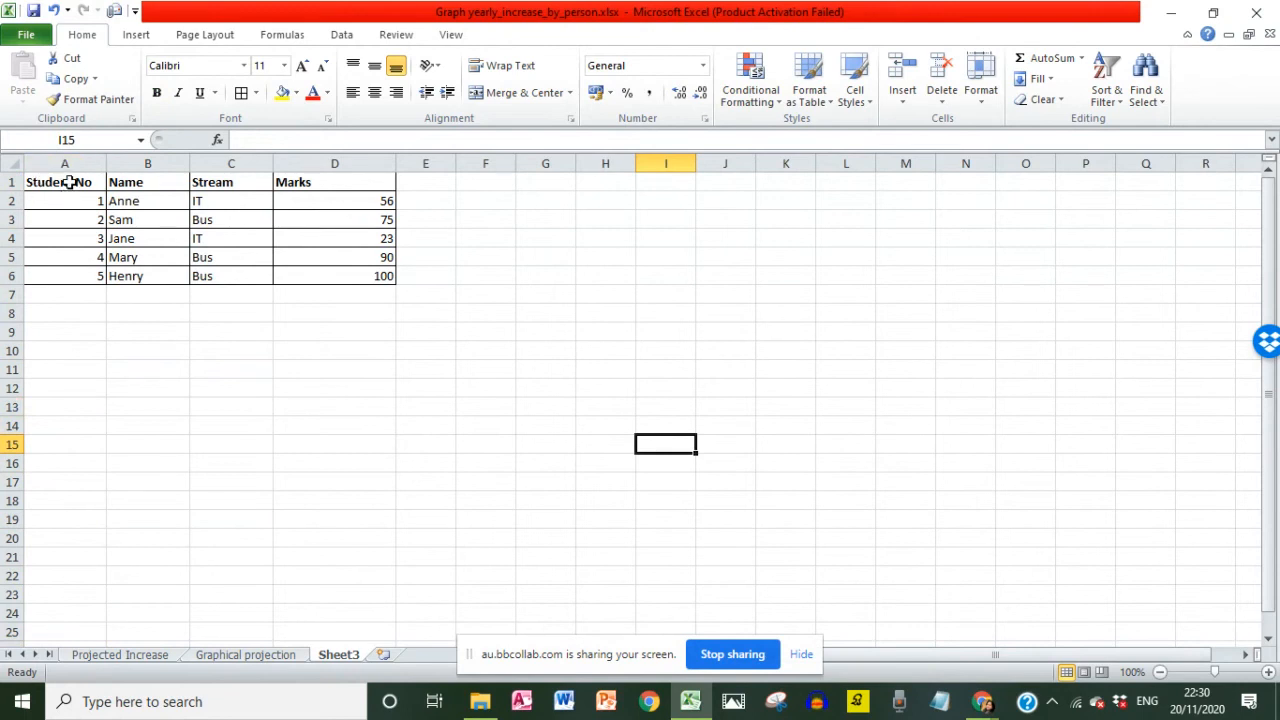
Insert a 3-D clustered column chart from the Student No and Marks columns and switch its rows and columns.
drag(68, 182, 69, 276)
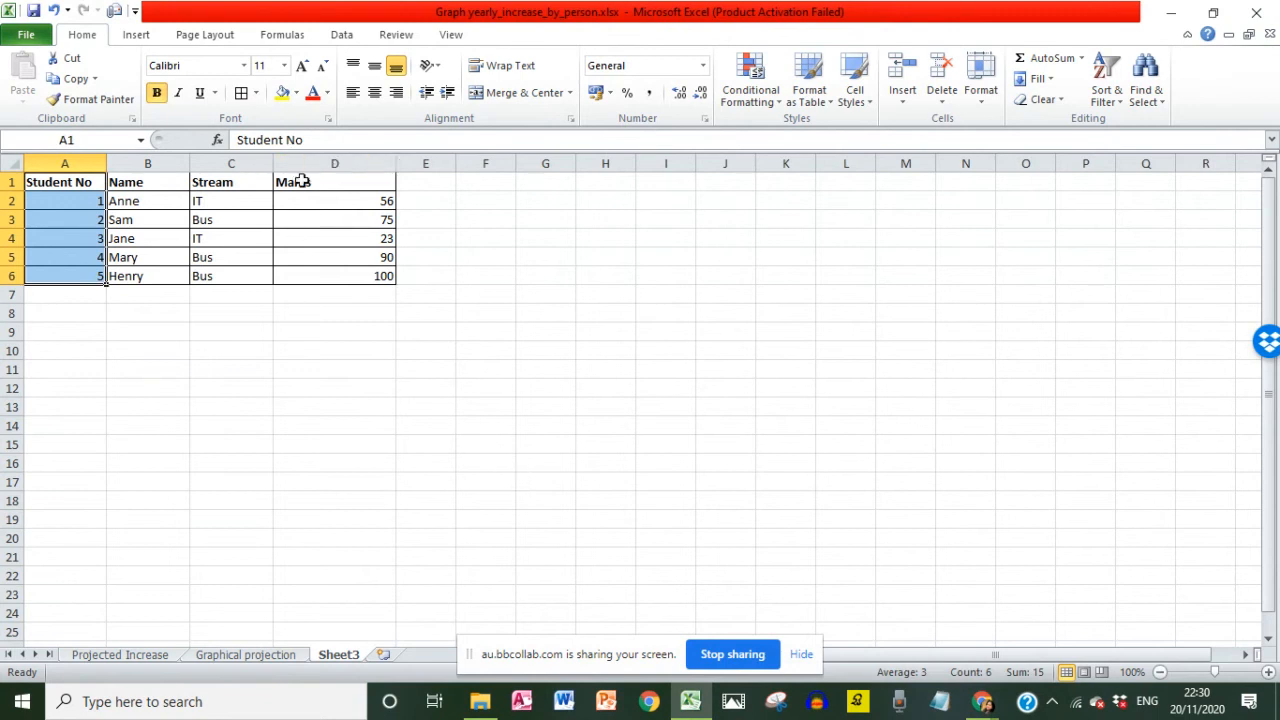
drag(289, 181, 301, 275)
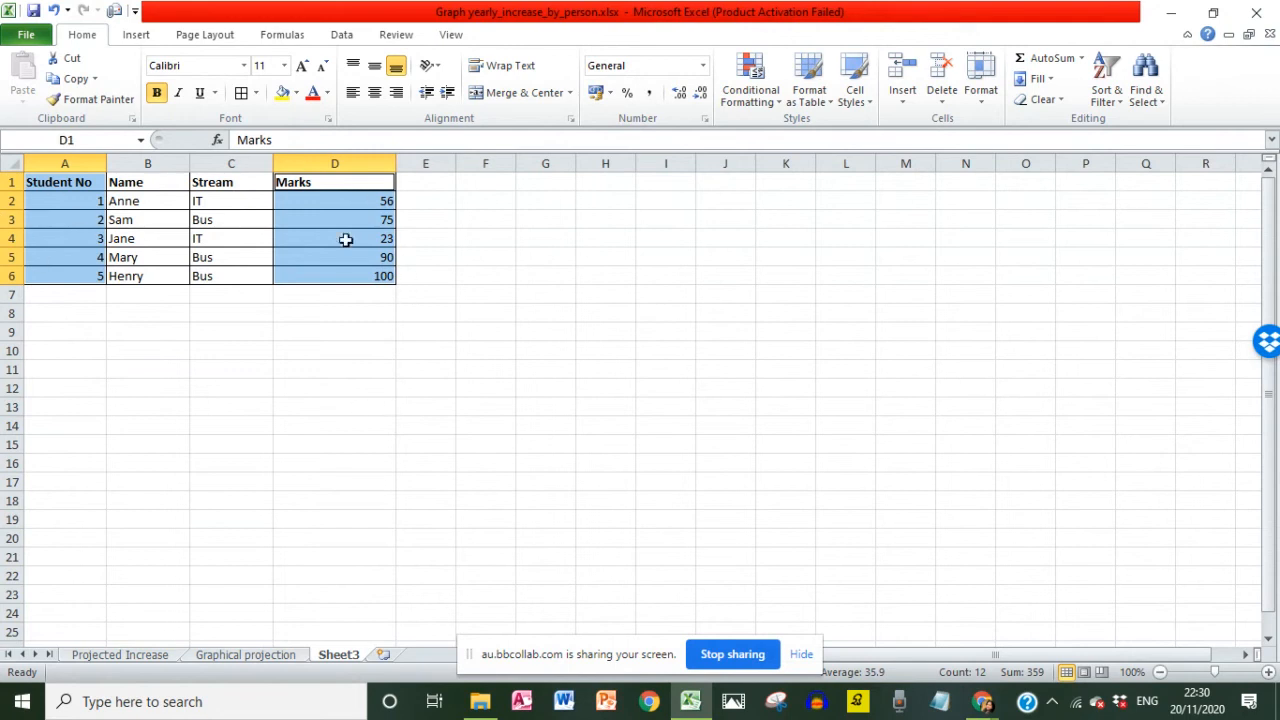
click(137, 35)
click(356, 82)
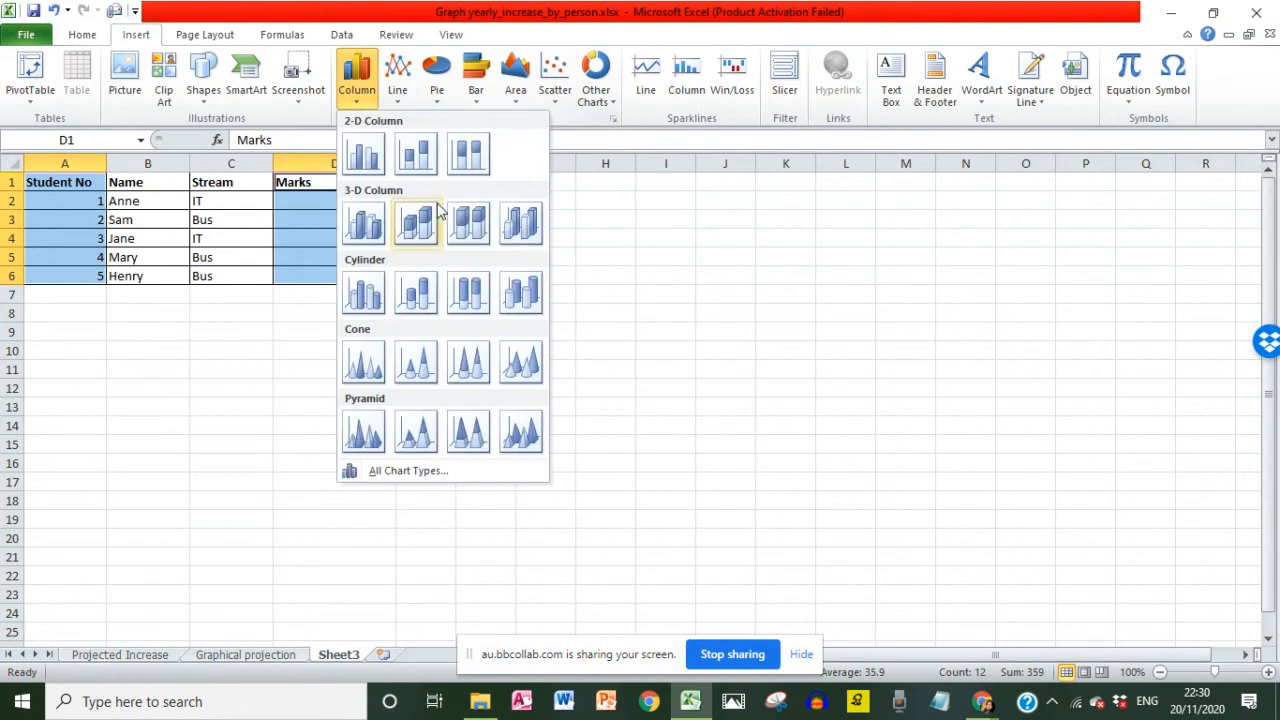
click(365, 224)
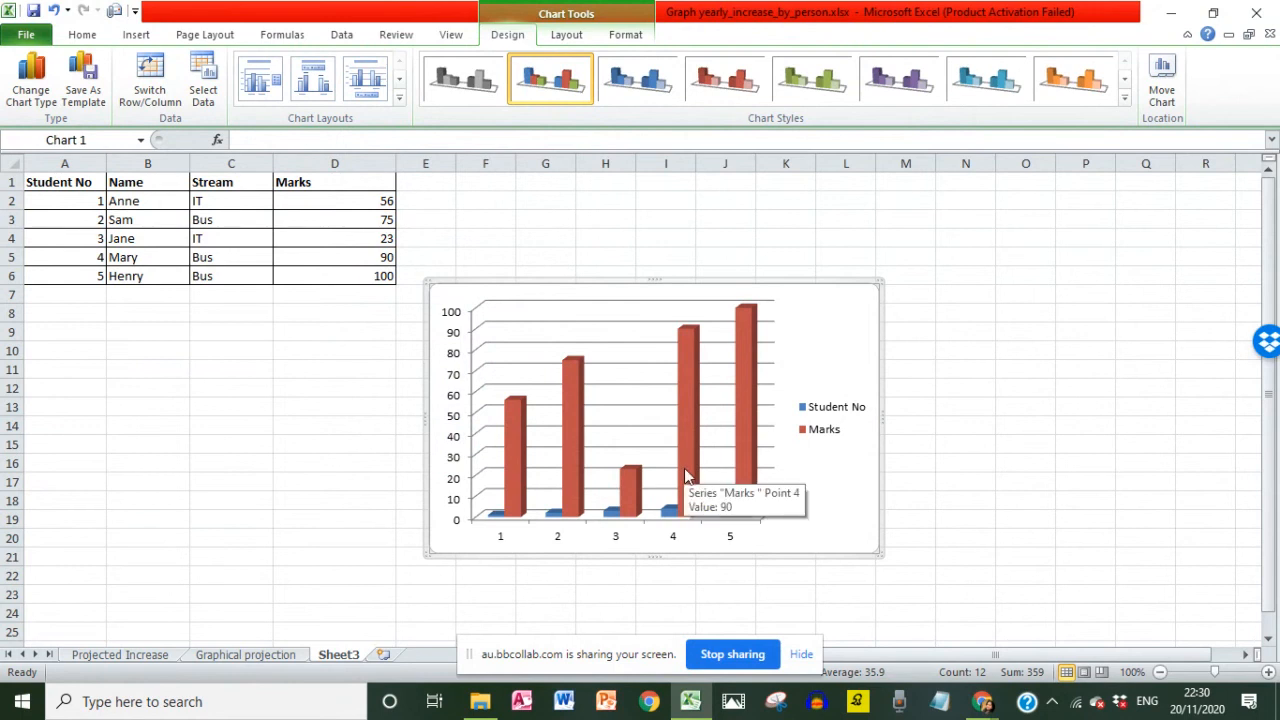
click(145, 97)
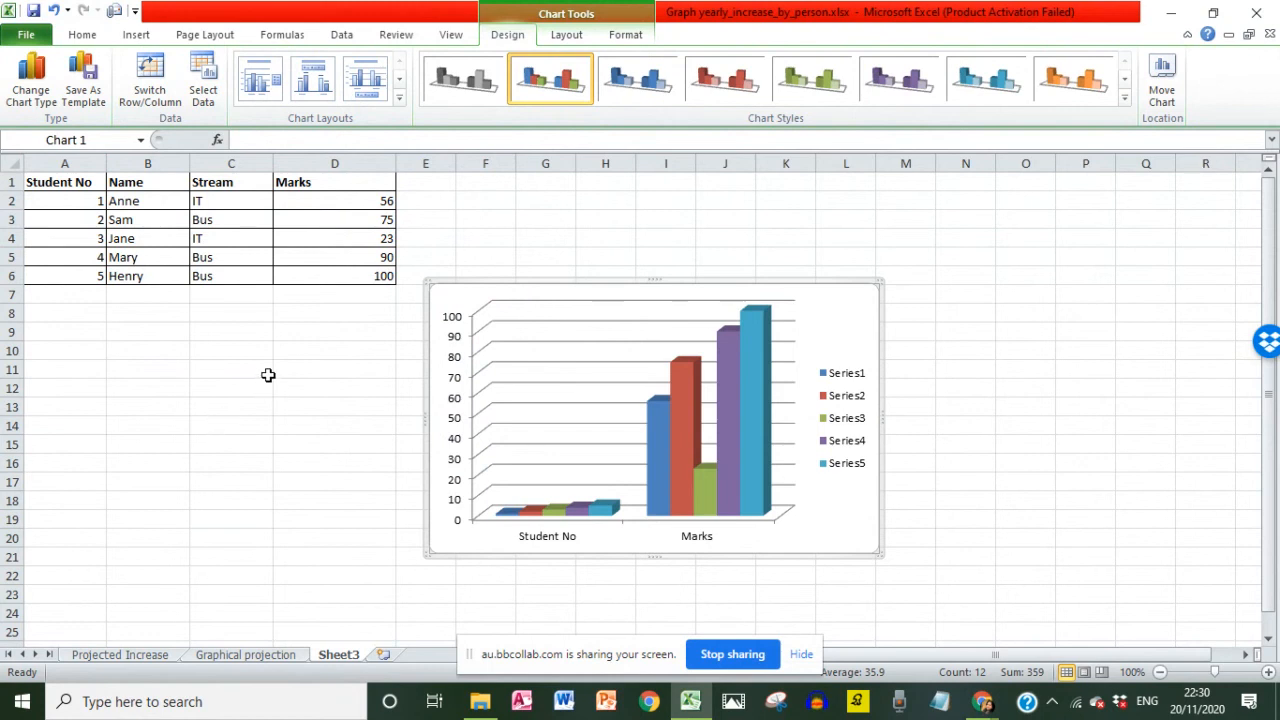
Remove the 3-D column chart of student numbers and marks from Sheet3.
key(Escape)
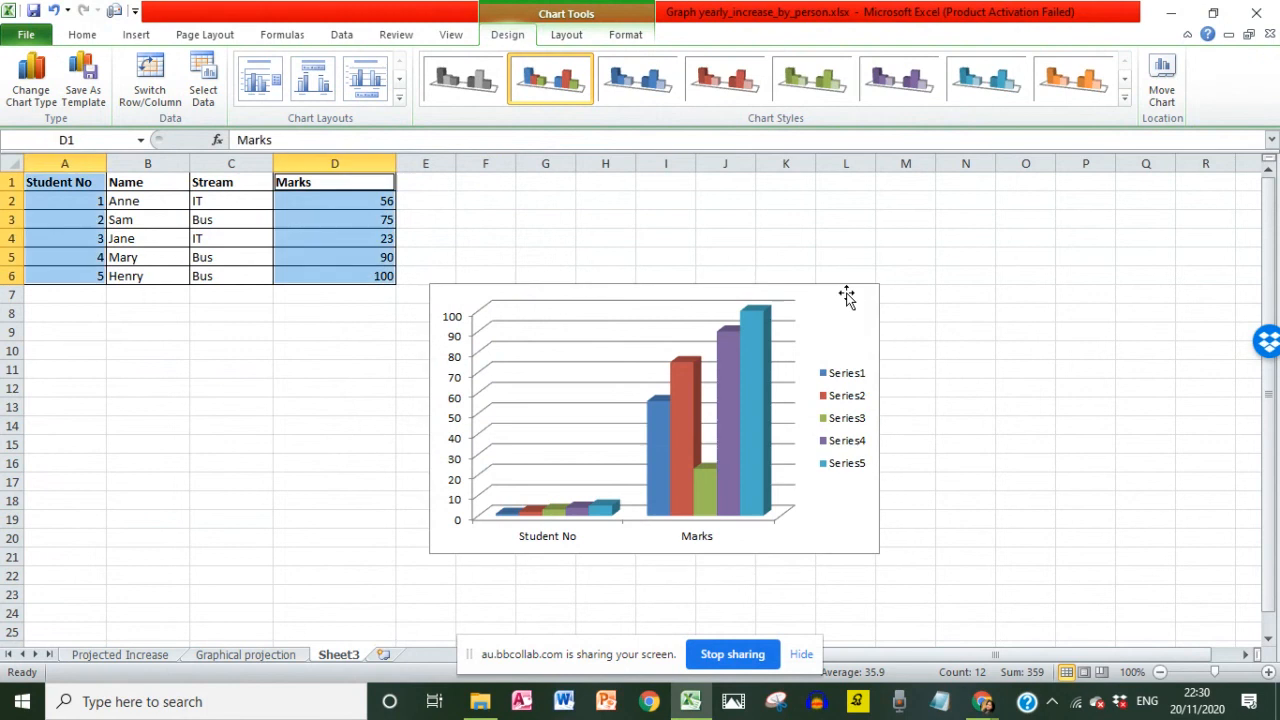
click(846, 296)
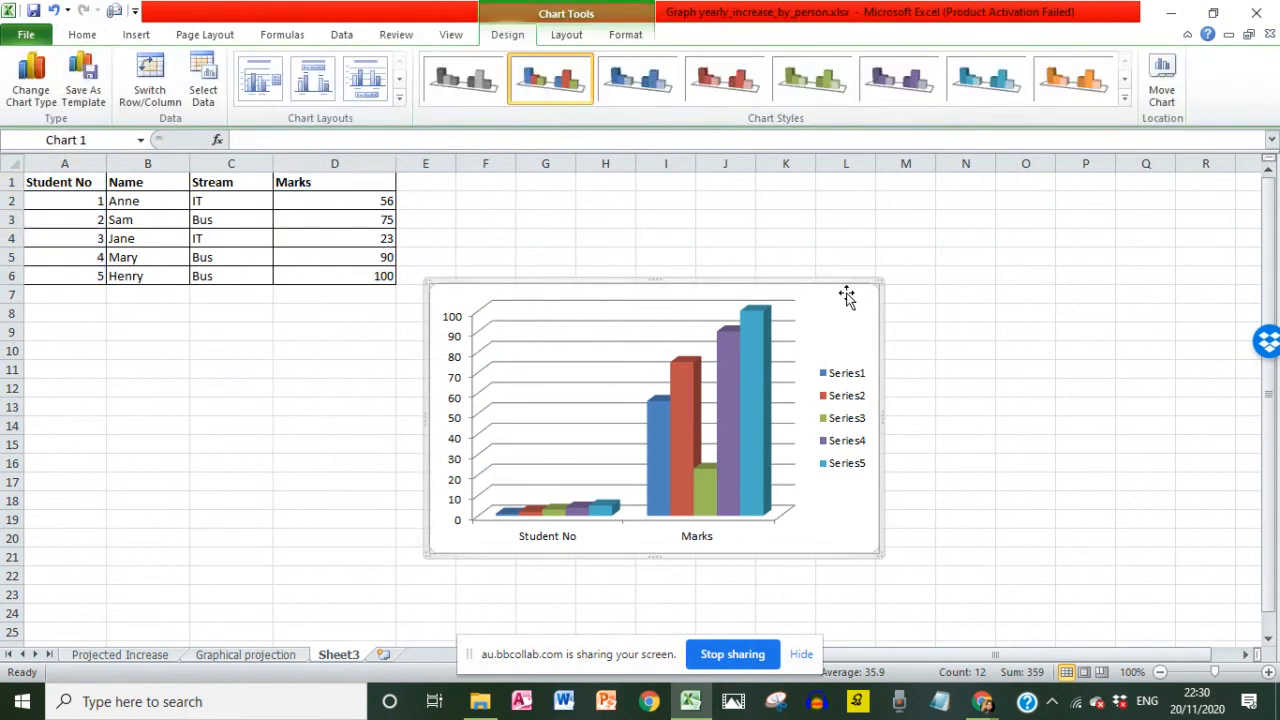
key(Escape)
click(848, 296)
right_click(848, 296)
click(900, 306)
click(268, 440)
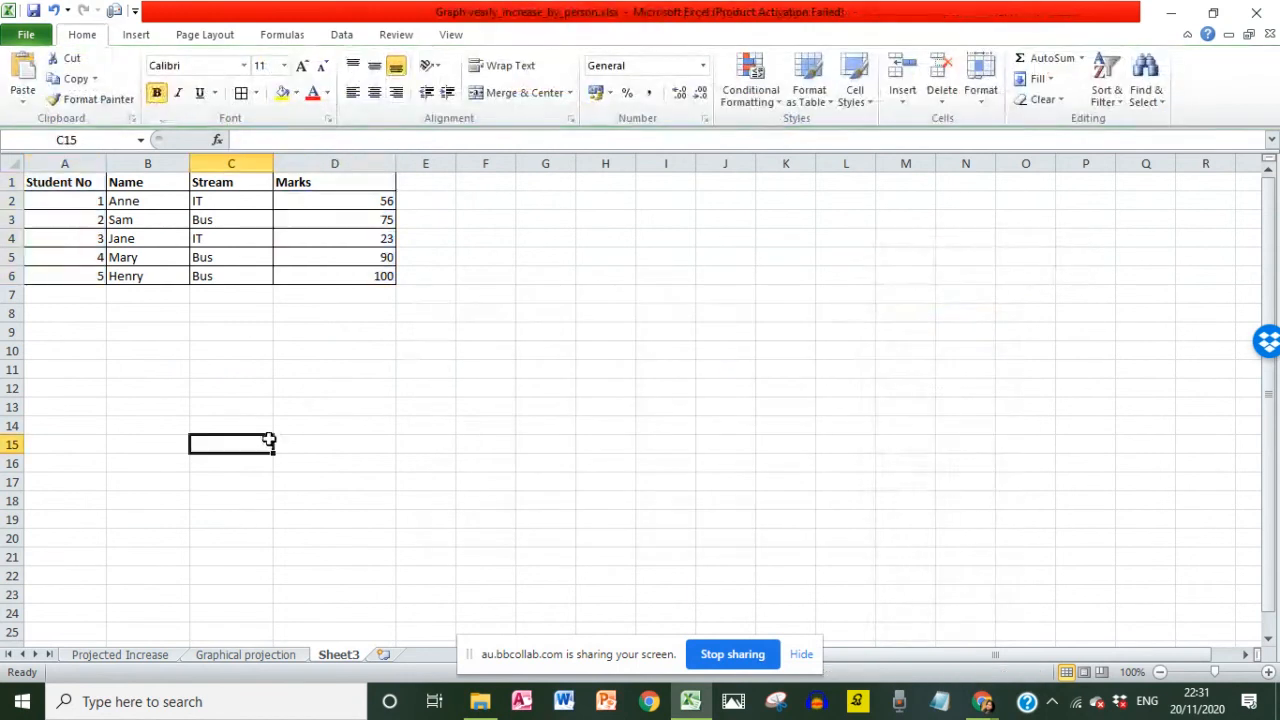
Insert a 2-D clustered bar chart from the non-adjacent Name and Marks columns, B1:B6 and D1:D6.
drag(137, 182, 145, 274)
ctrl+drag(354, 181, 351, 276)
click(154, 36)
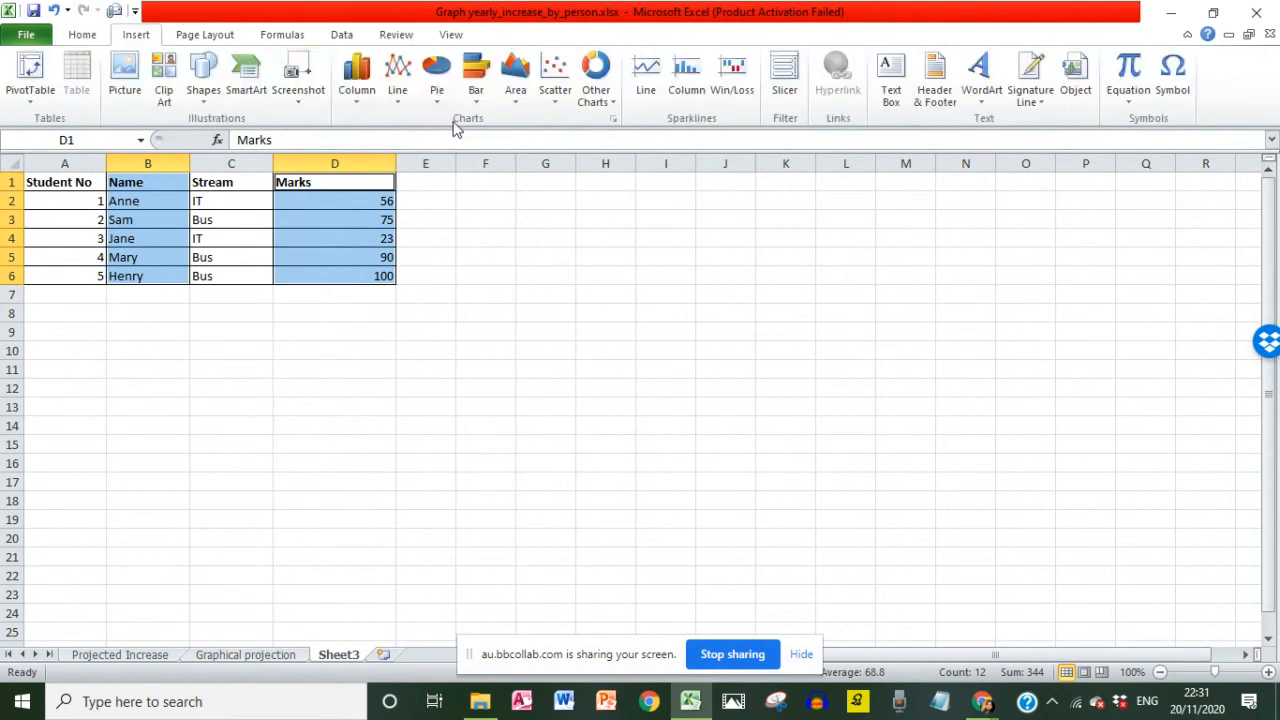
click(355, 100)
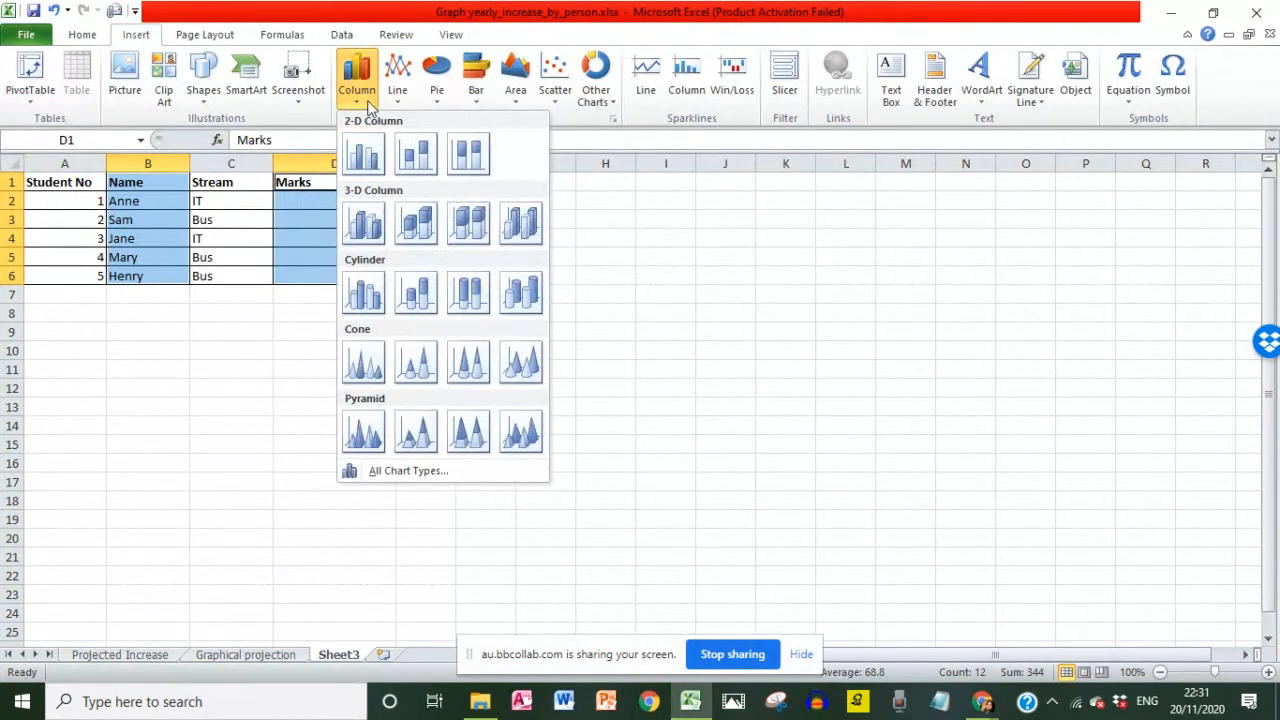
click(478, 98)
click(488, 163)
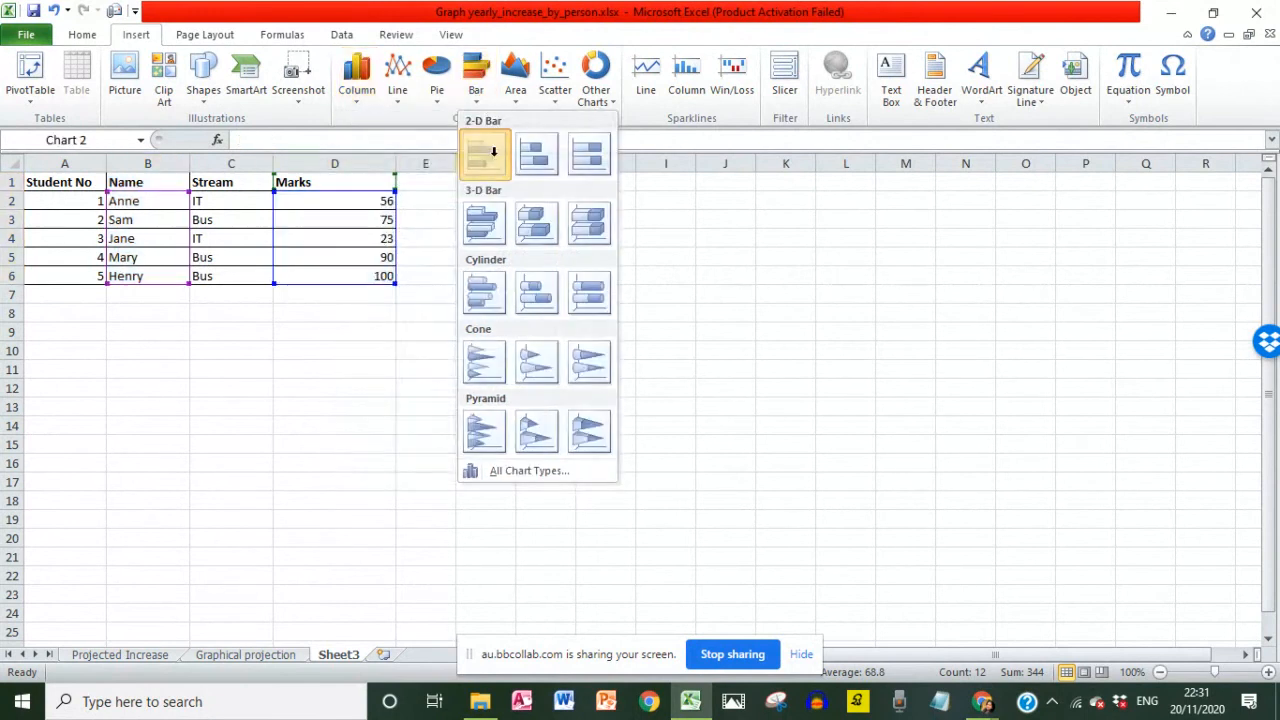
Examine the bar chart's axes and the axis options available for its horizontal value axis.
click(451, 356)
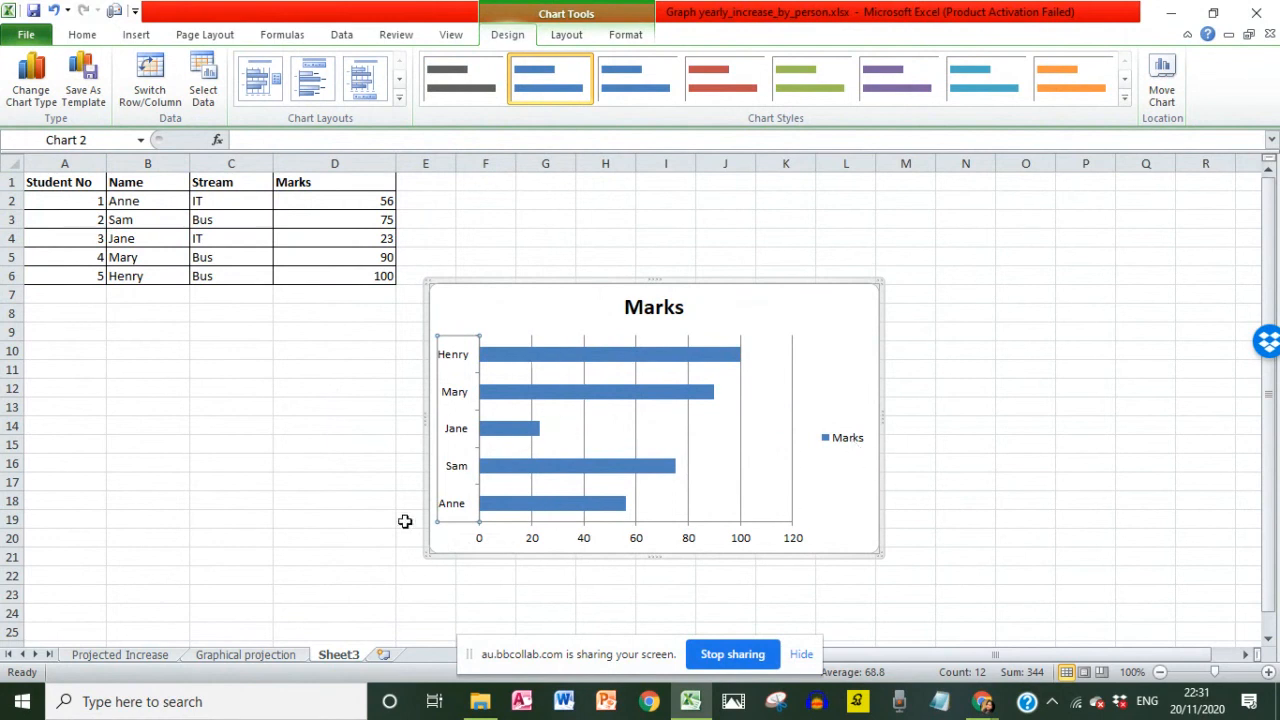
click(790, 523)
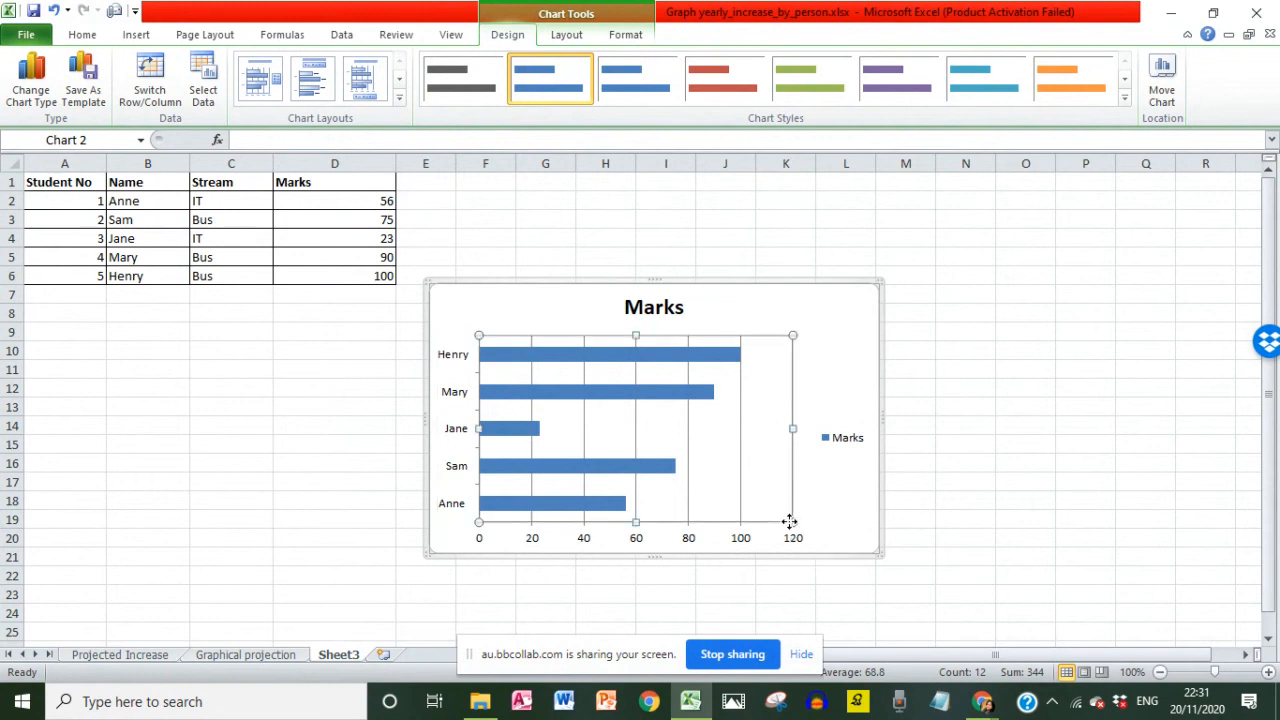
click(797, 544)
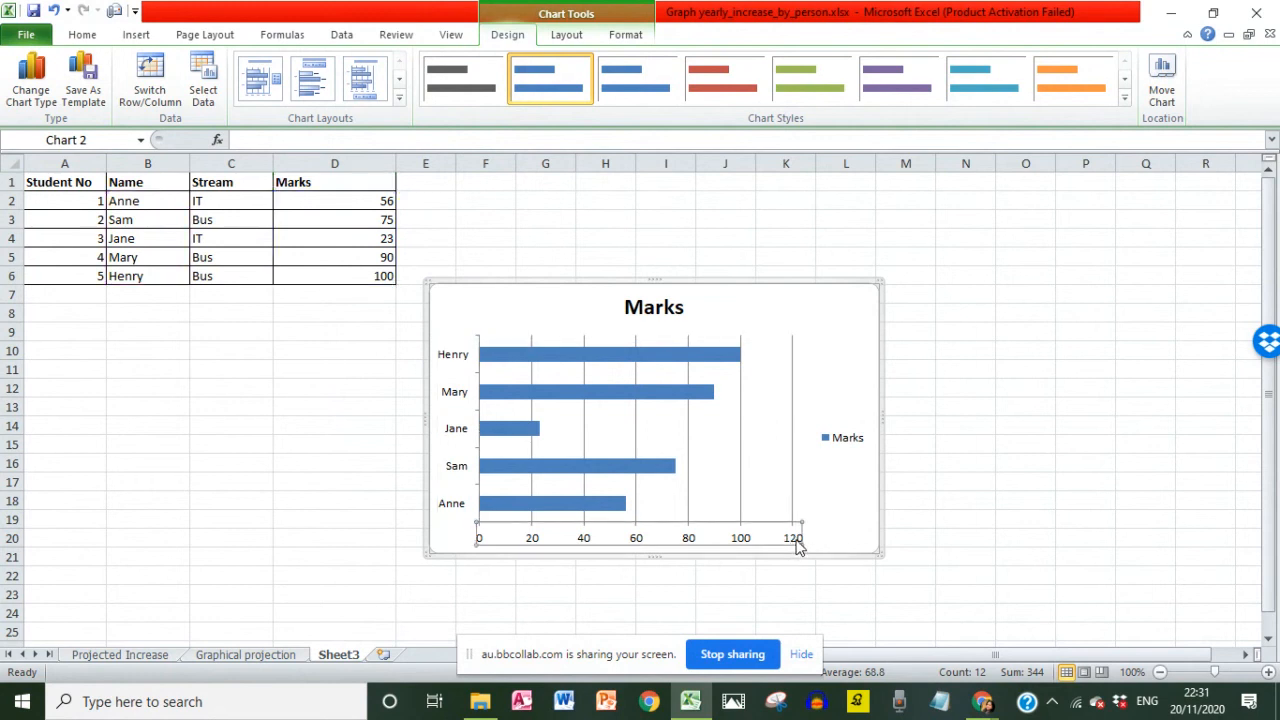
double_click(797, 544)
click(921, 577)
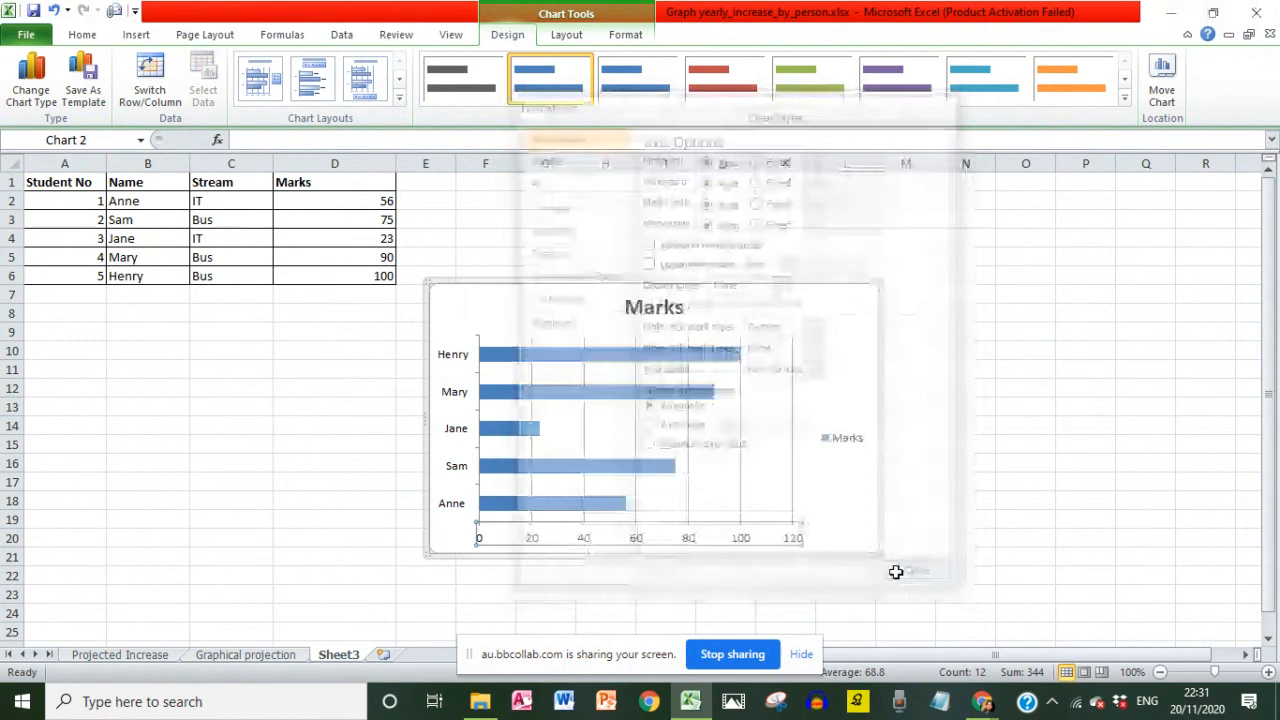
right_click(634, 543)
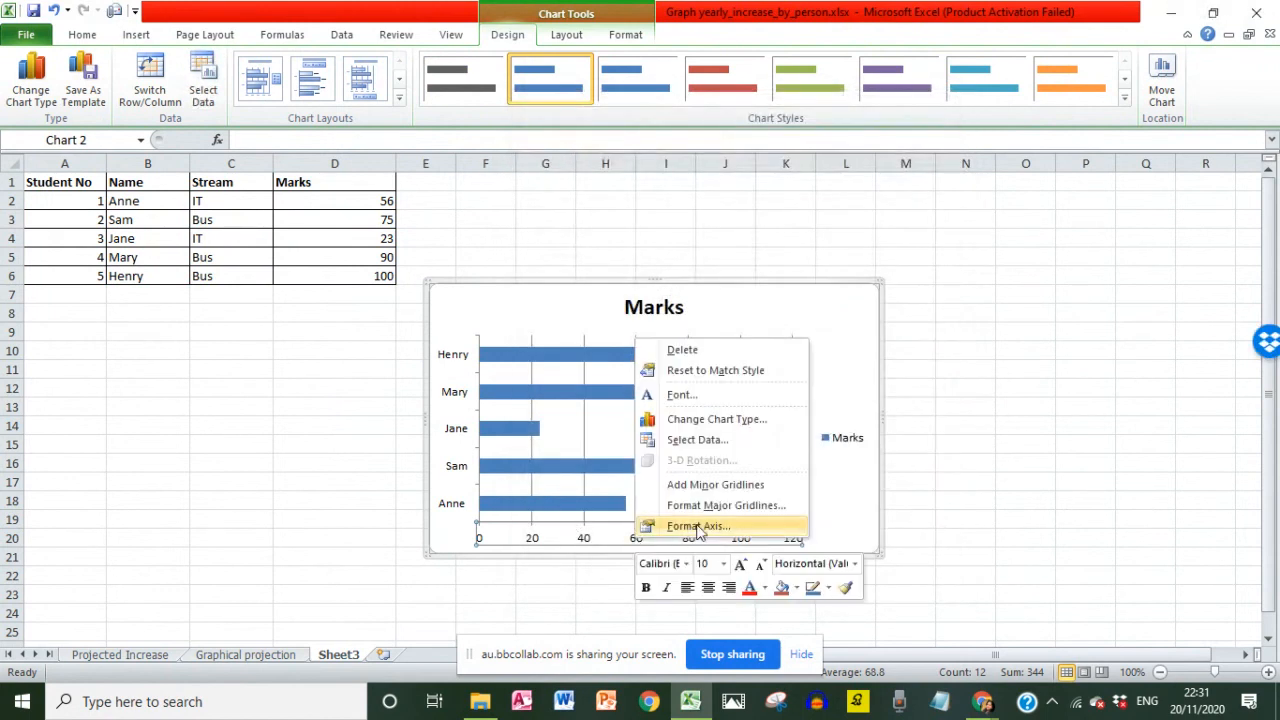
click(692, 527)
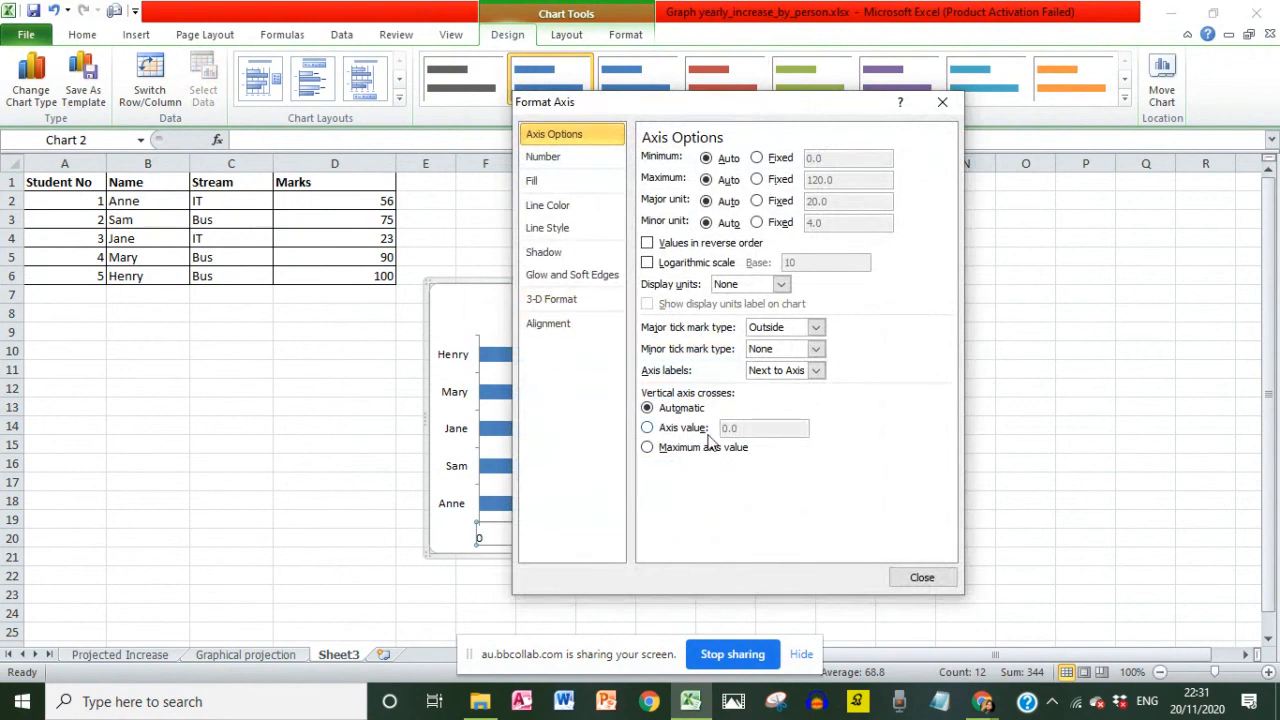
click(941, 104)
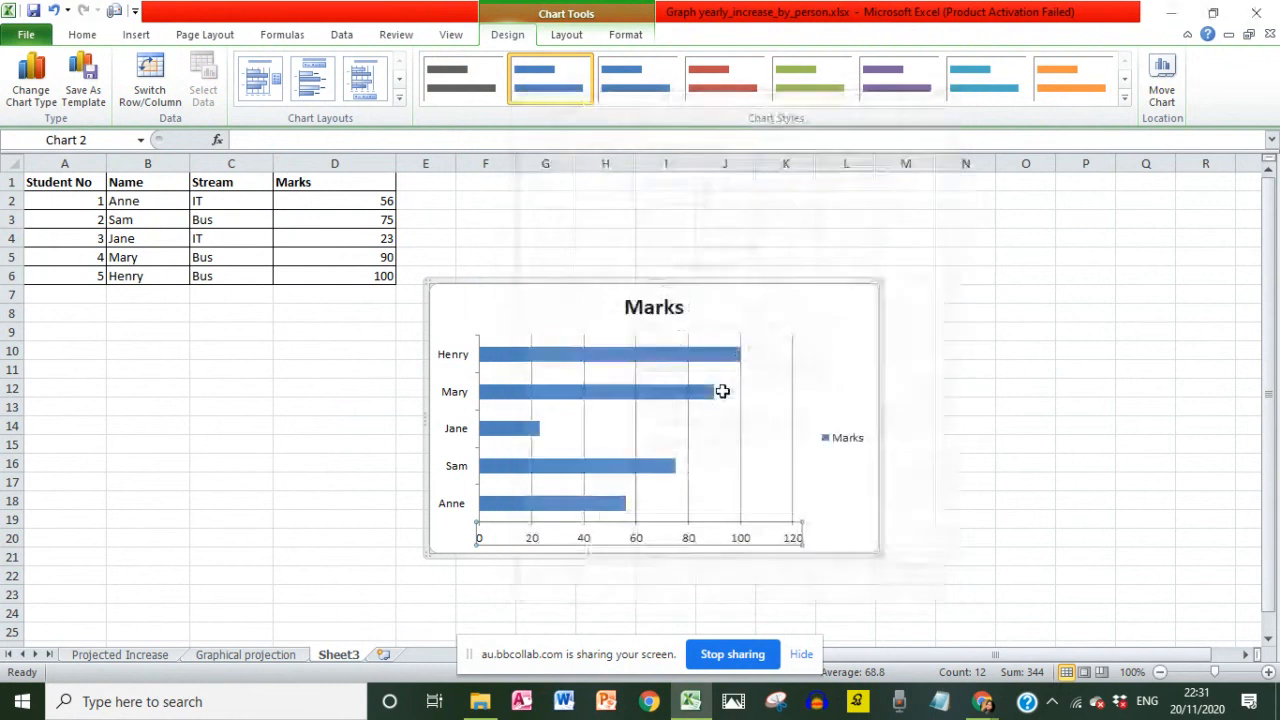
Try making the bar chart's vertical axis cross at the maximum axis value, and undo that change.
double_click(793, 538)
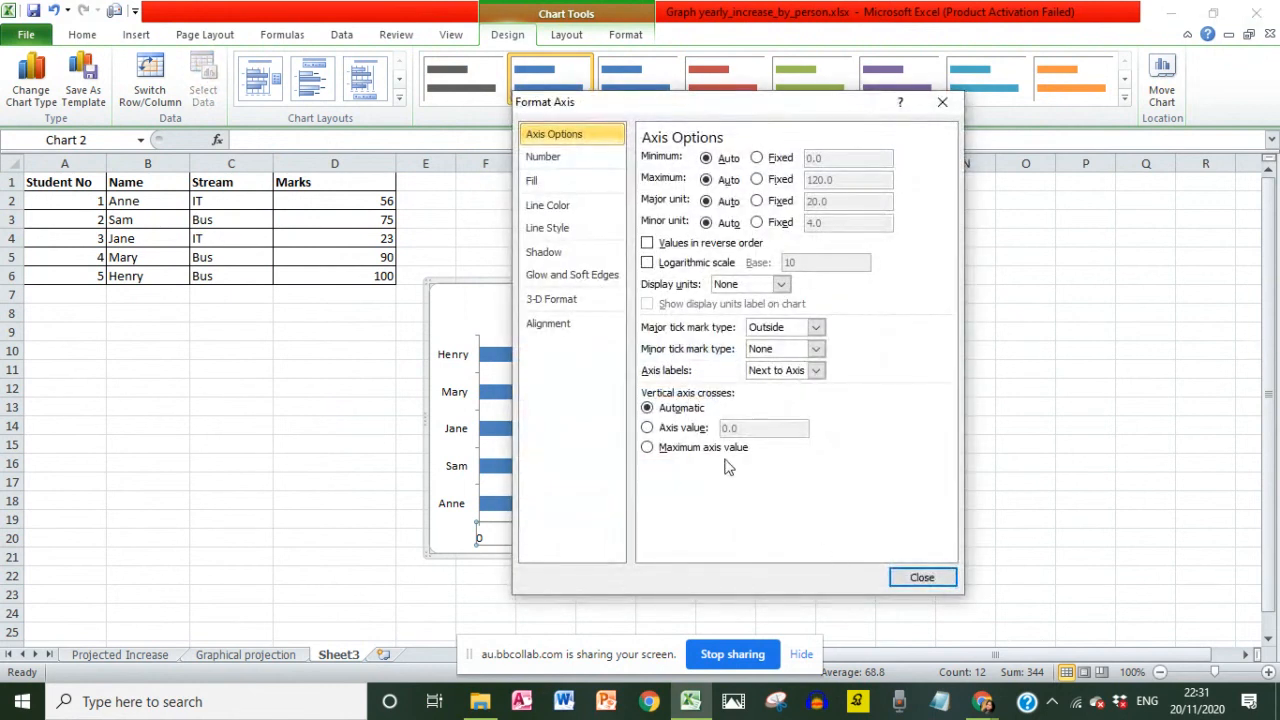
click(680, 428)
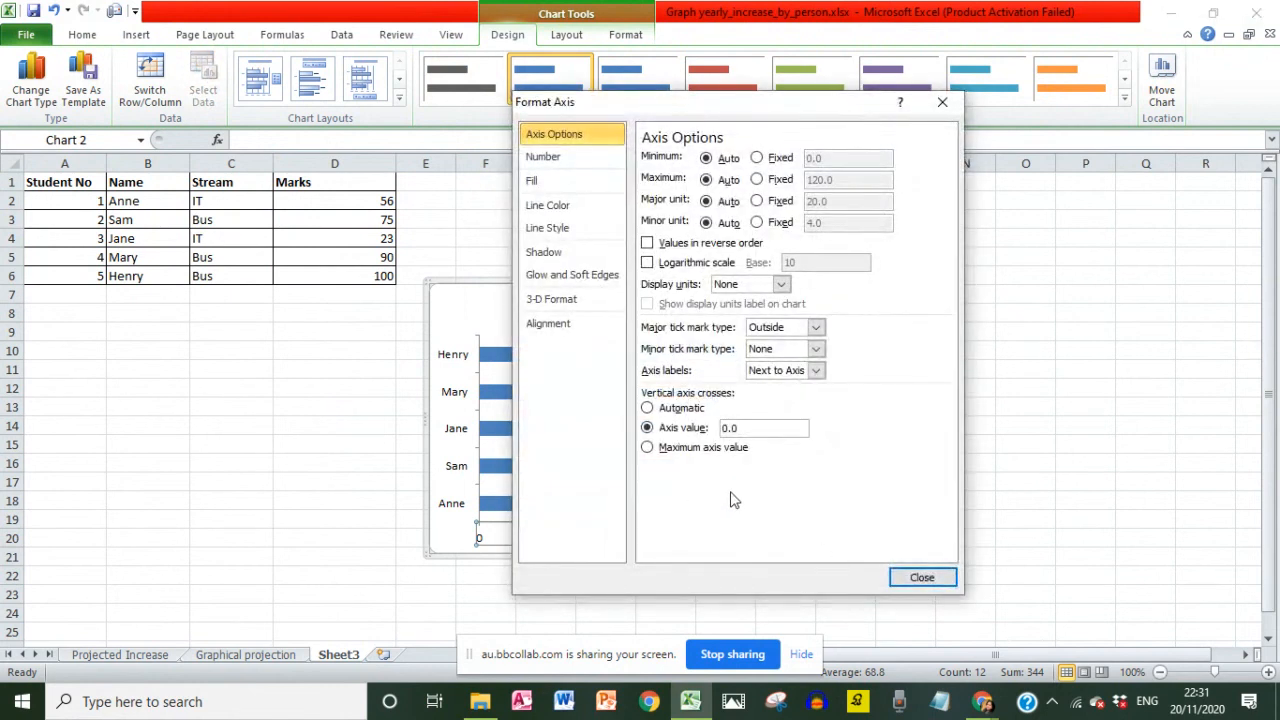
click(686, 450)
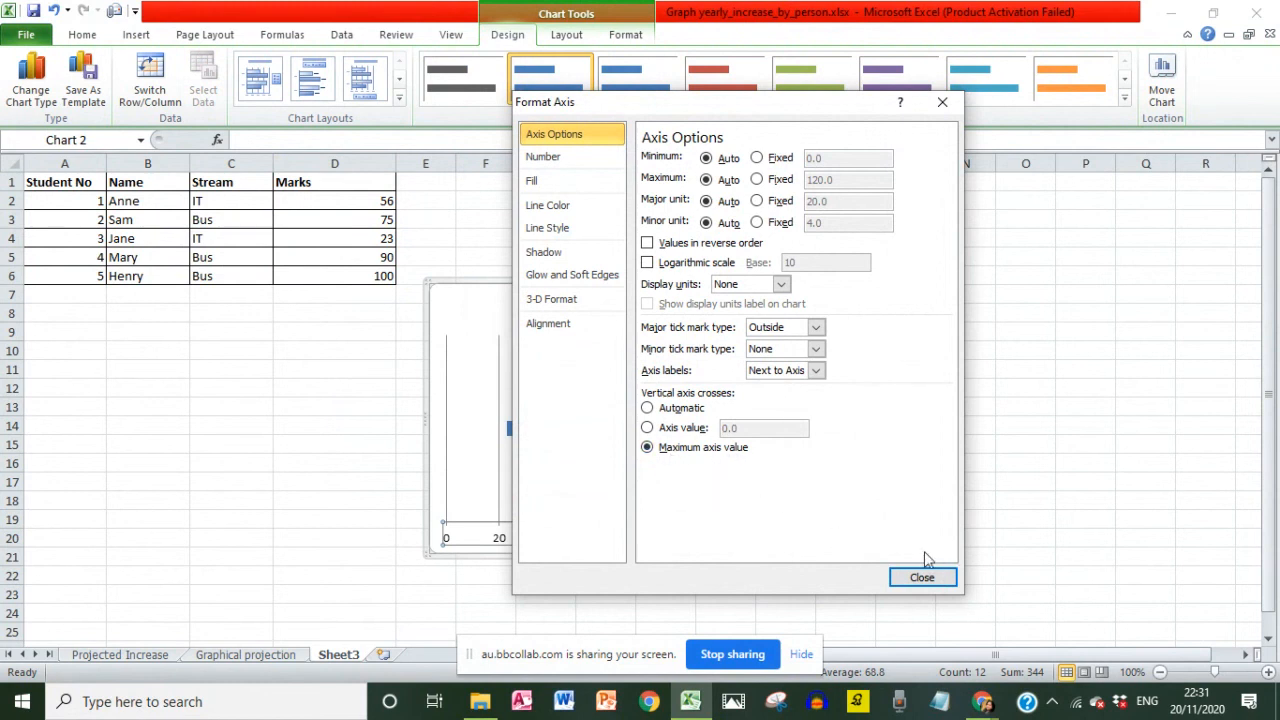
click(1016, 592)
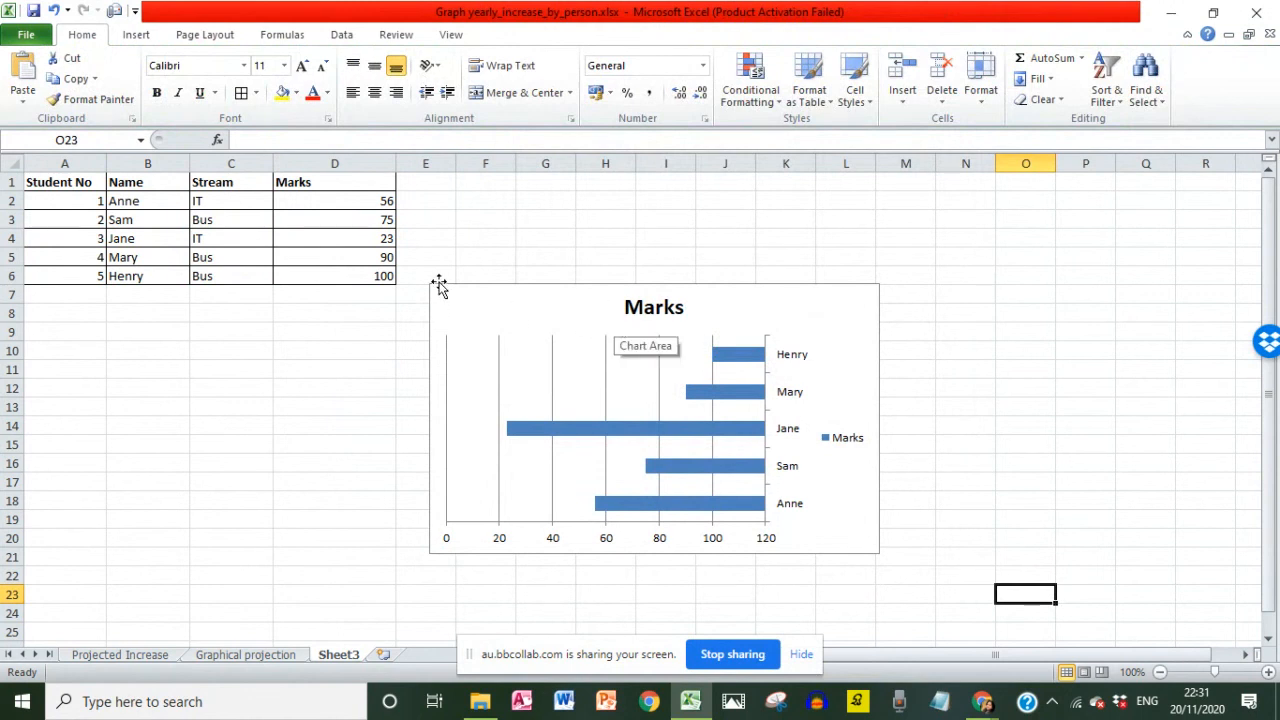
key(ctrl+z)
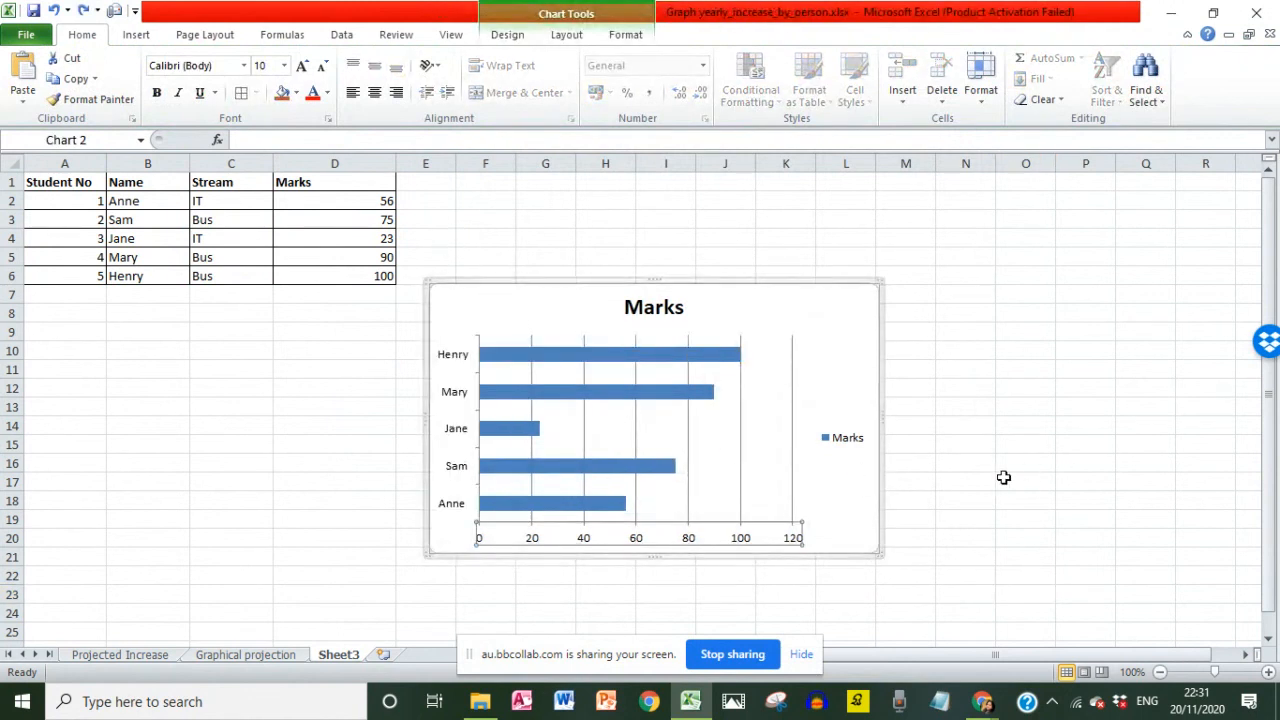
click(989, 479)
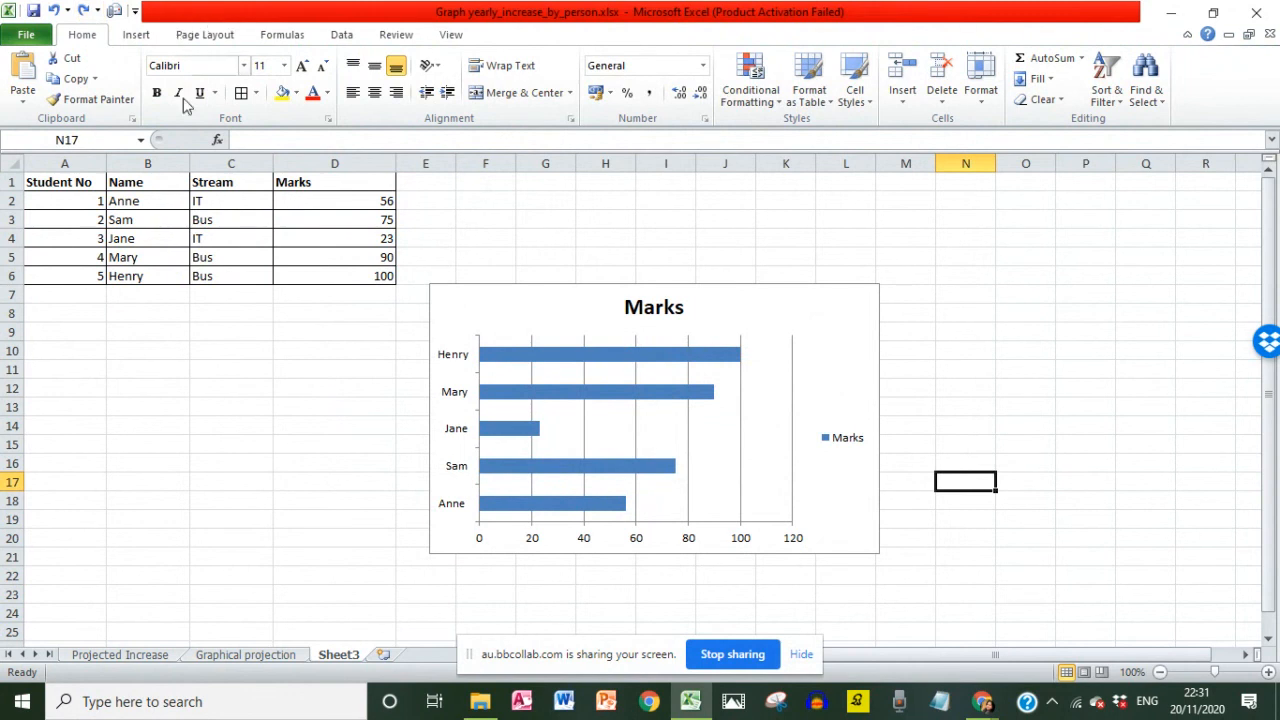
Delete the Marks bar chart from Sheet3.
click(451, 304)
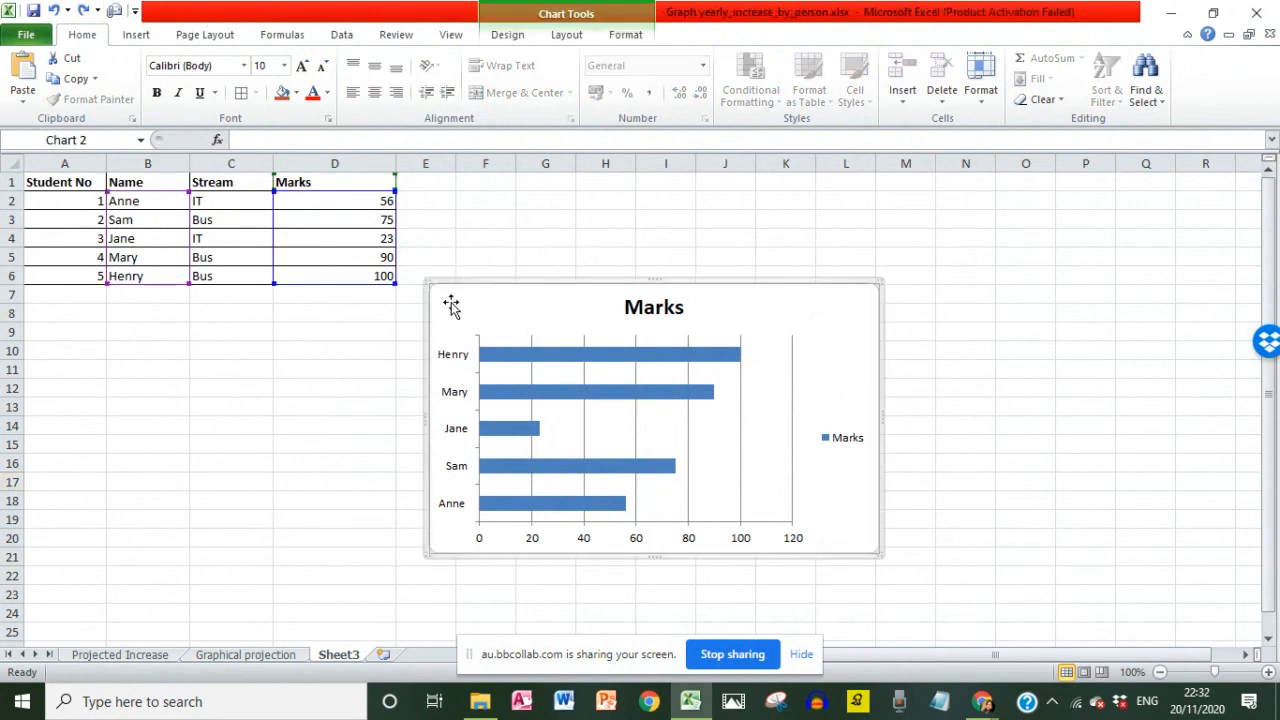
key(Delete)
click(316, 388)
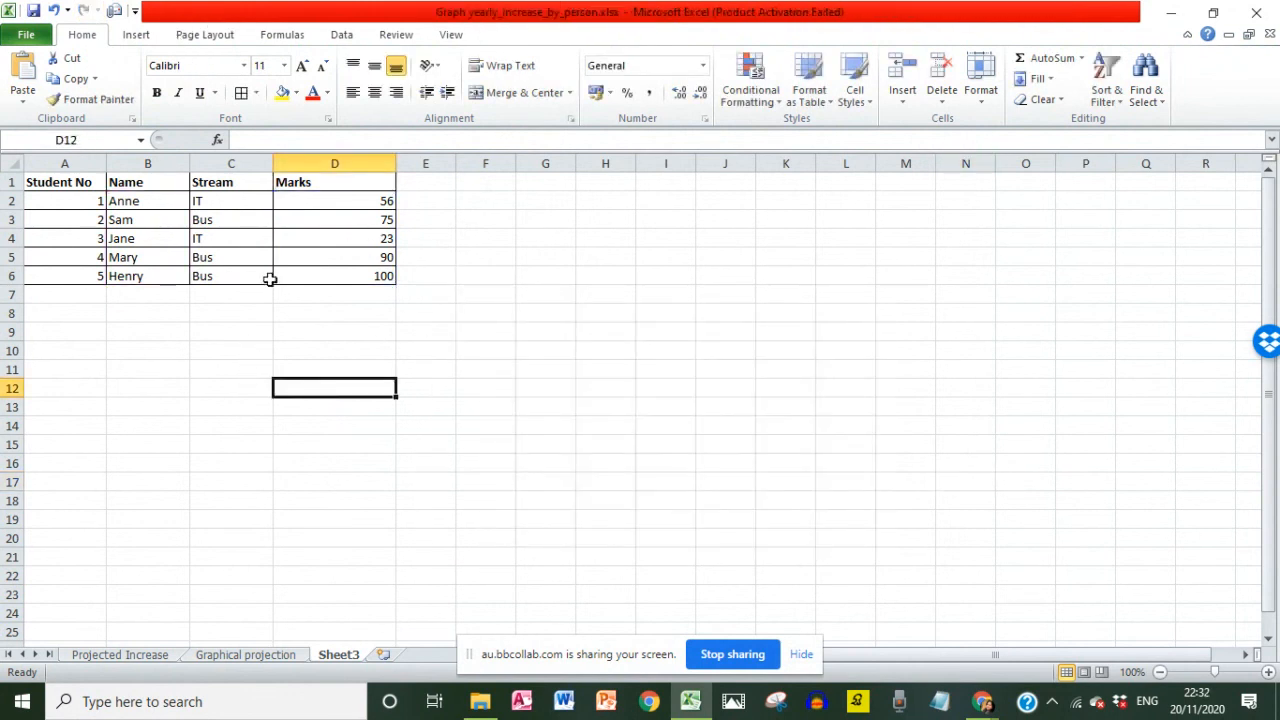
Insert a basic 2-D pie chart from the non-adjacent Name and Marks columns, B1:B6 and D1:D6.
drag(136, 182, 138, 272)
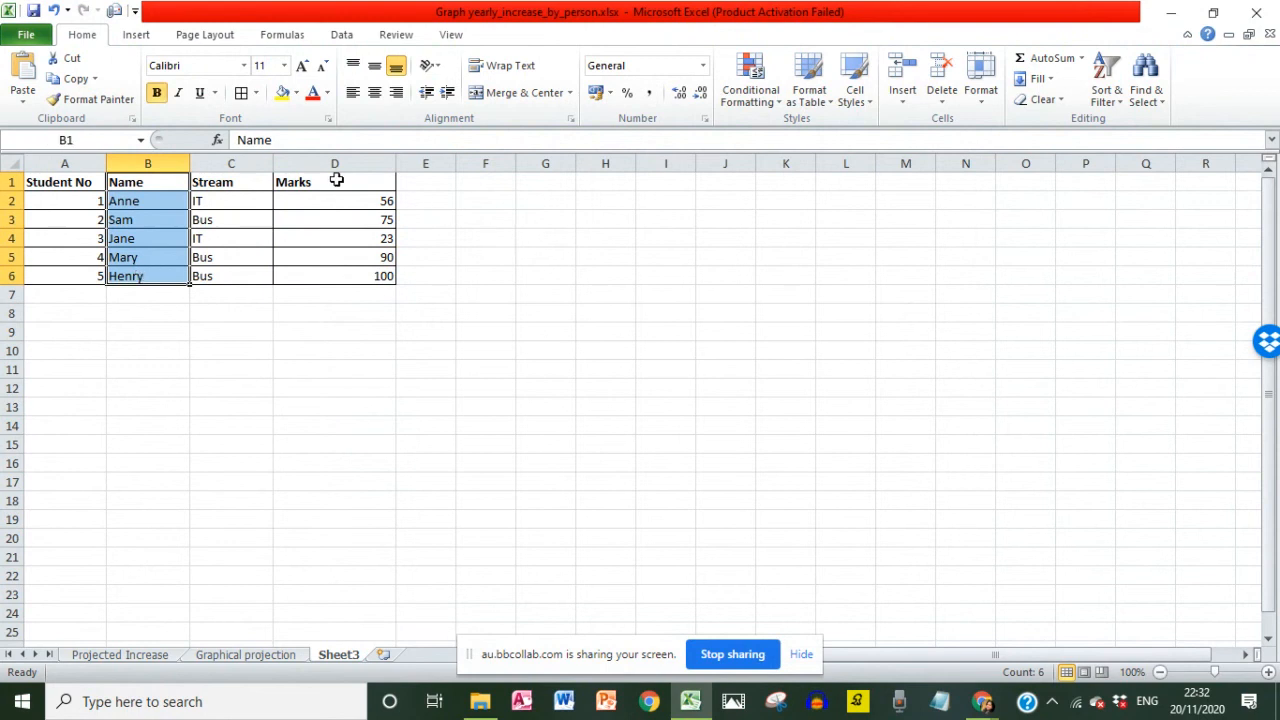
ctrl+drag(336, 182, 343, 276)
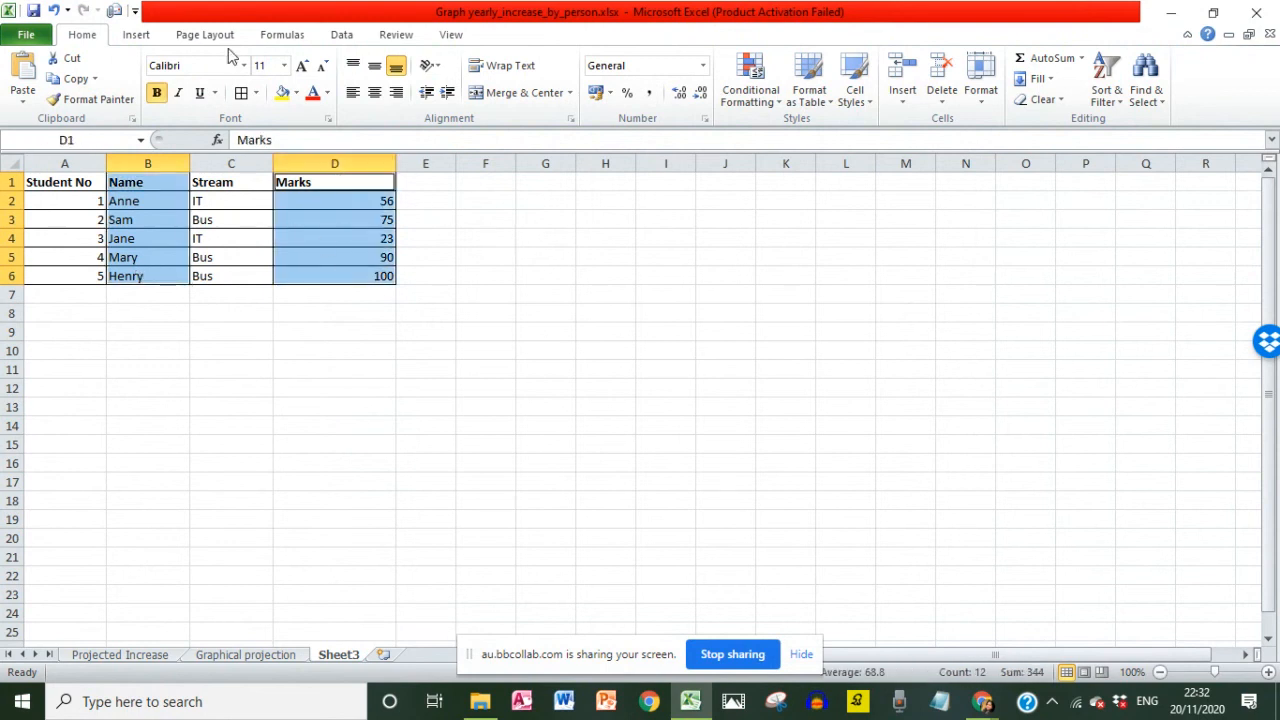
click(136, 35)
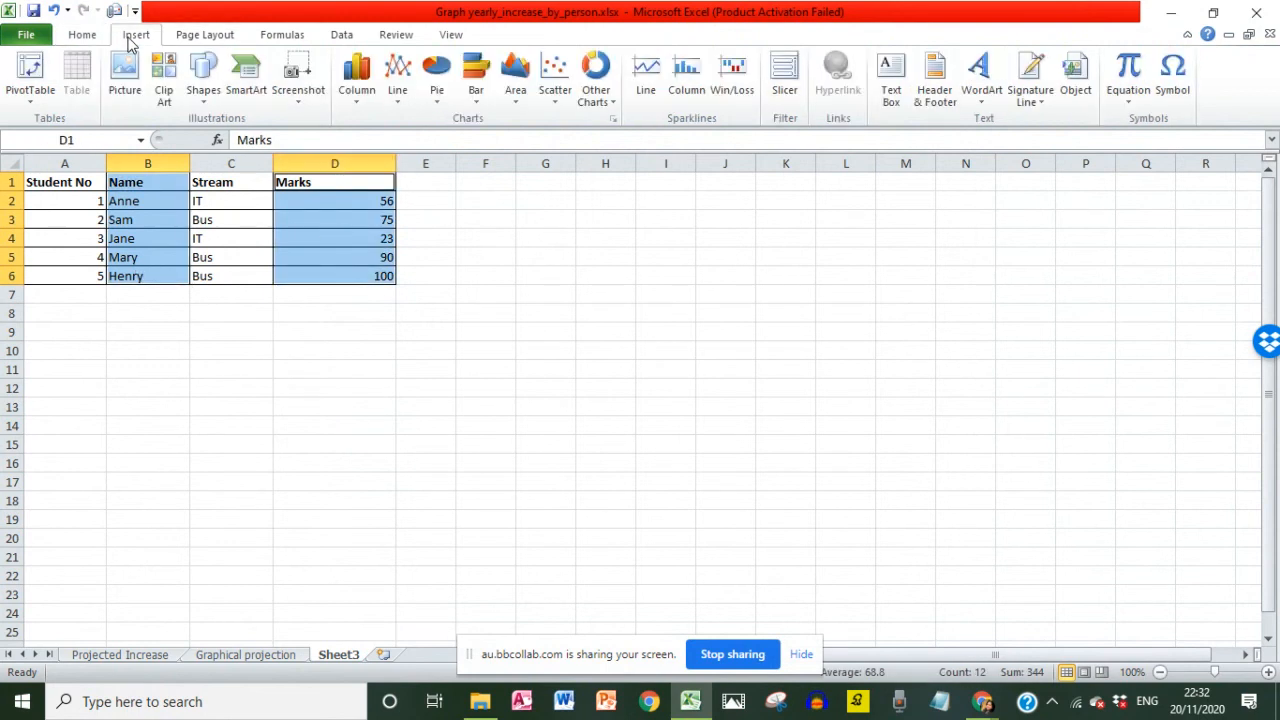
click(437, 100)
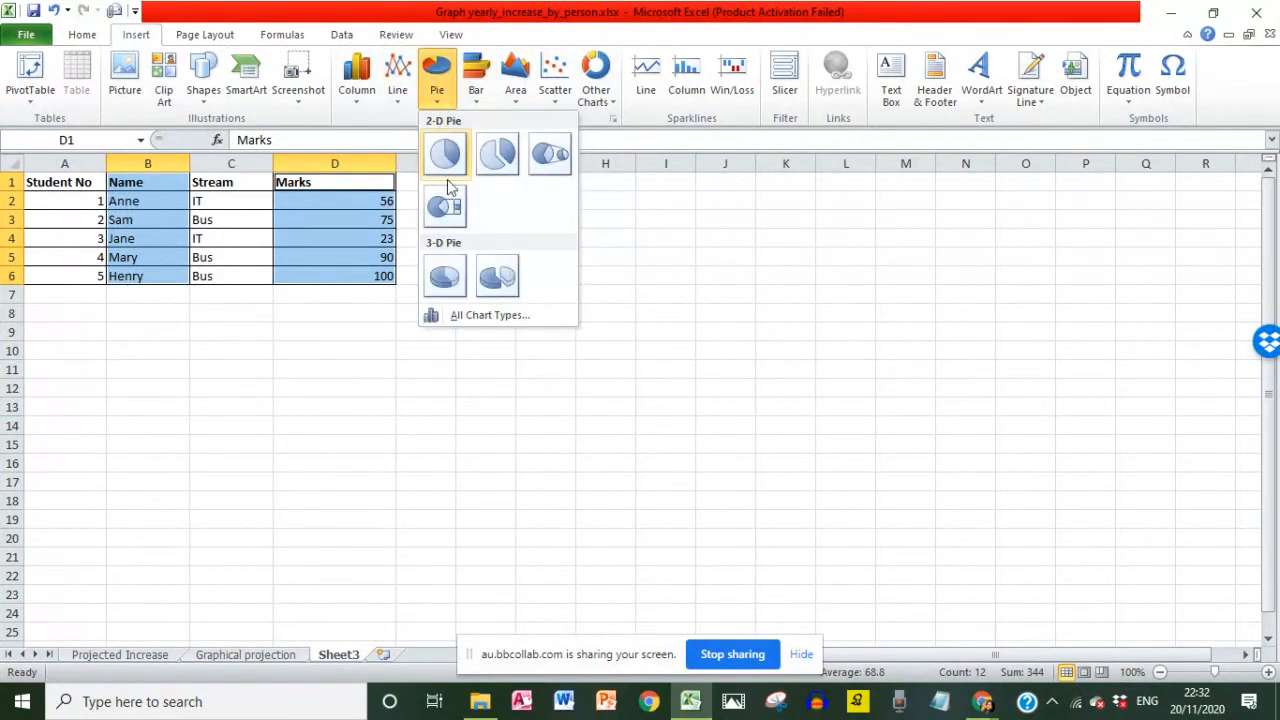
click(446, 152)
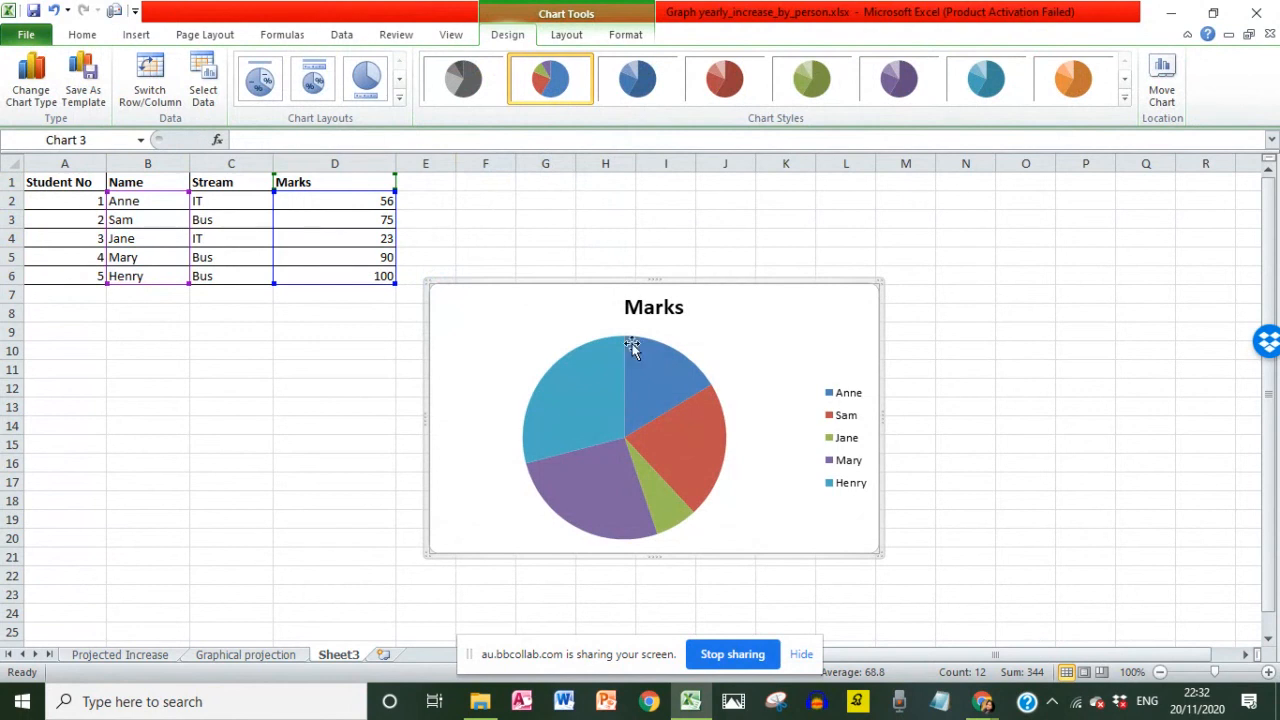
Give the pie chart the multicoloured black-background style and the layout with title, percentage labels and a legend beside the pie.
click(1124, 98)
click(550, 340)
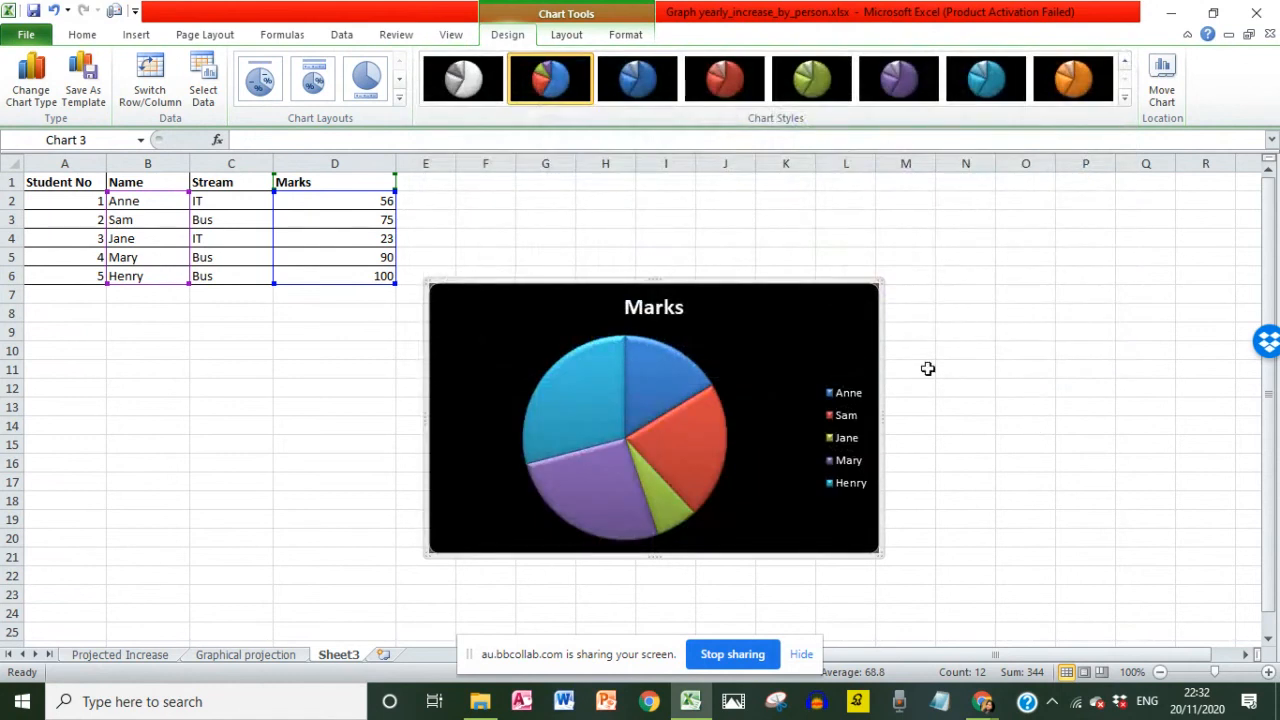
click(399, 97)
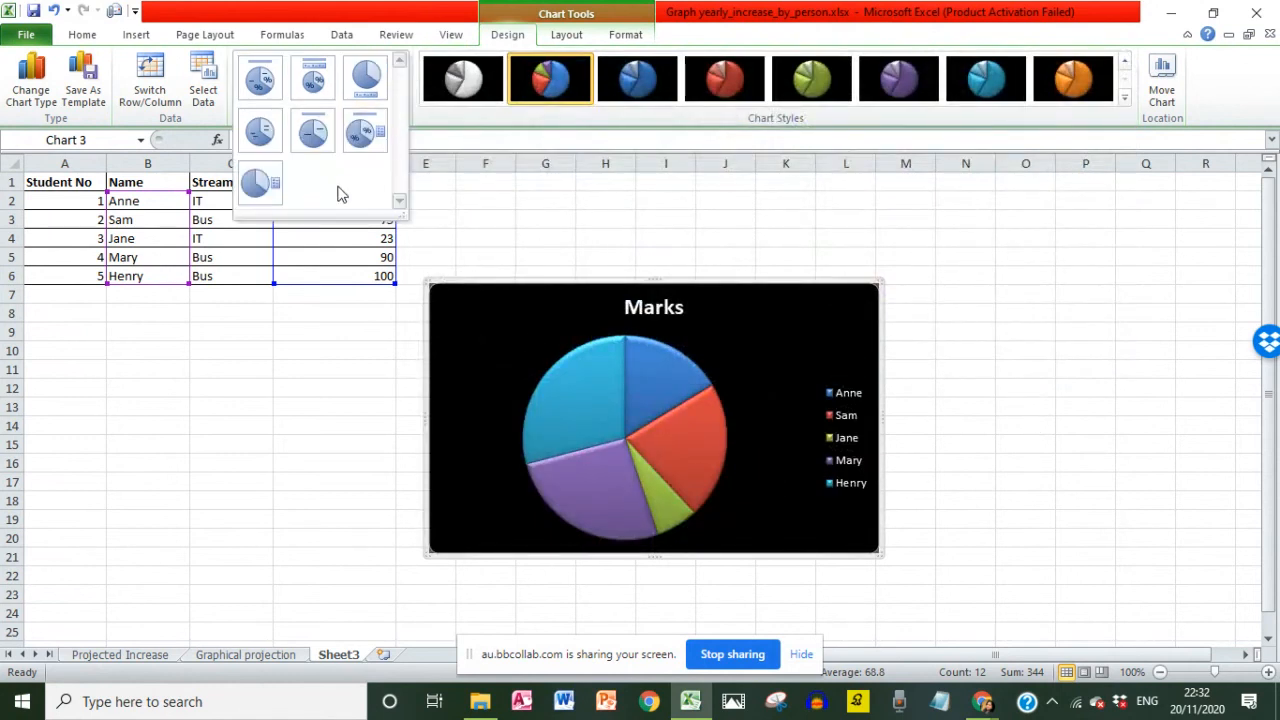
click(363, 131)
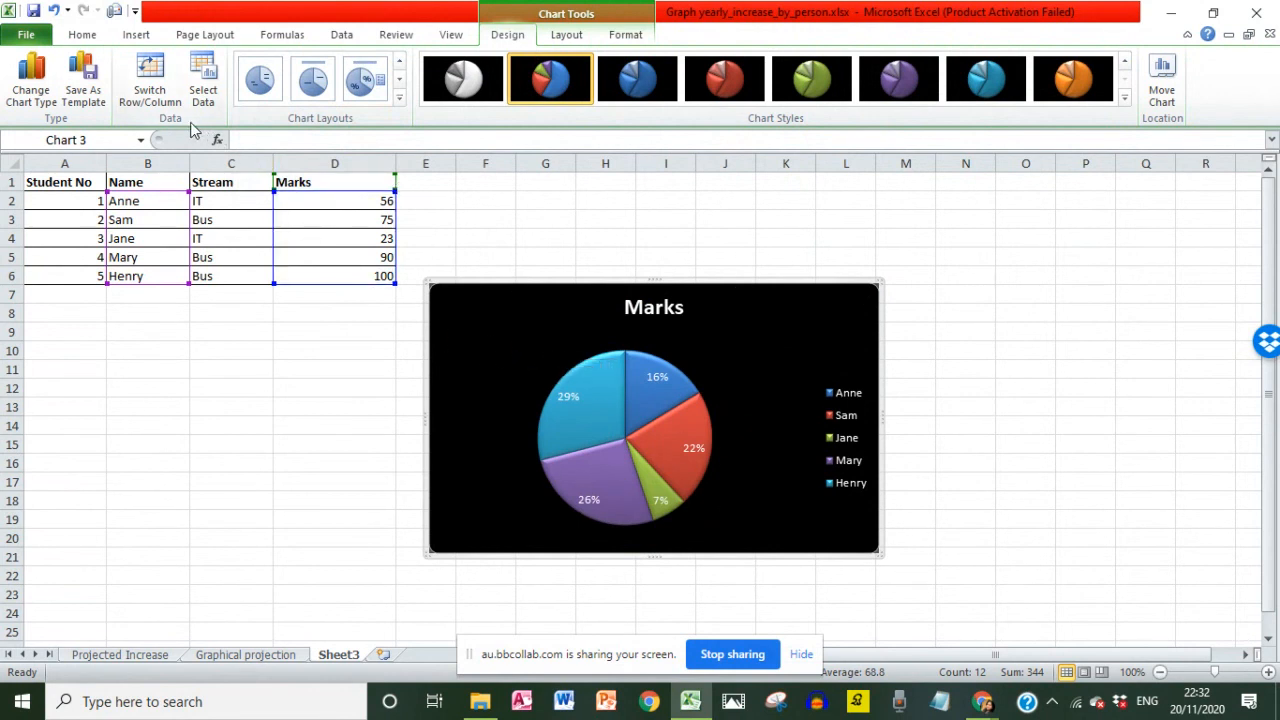
Switch the pie chart's rows and columns, and switch them back.
click(170, 80)
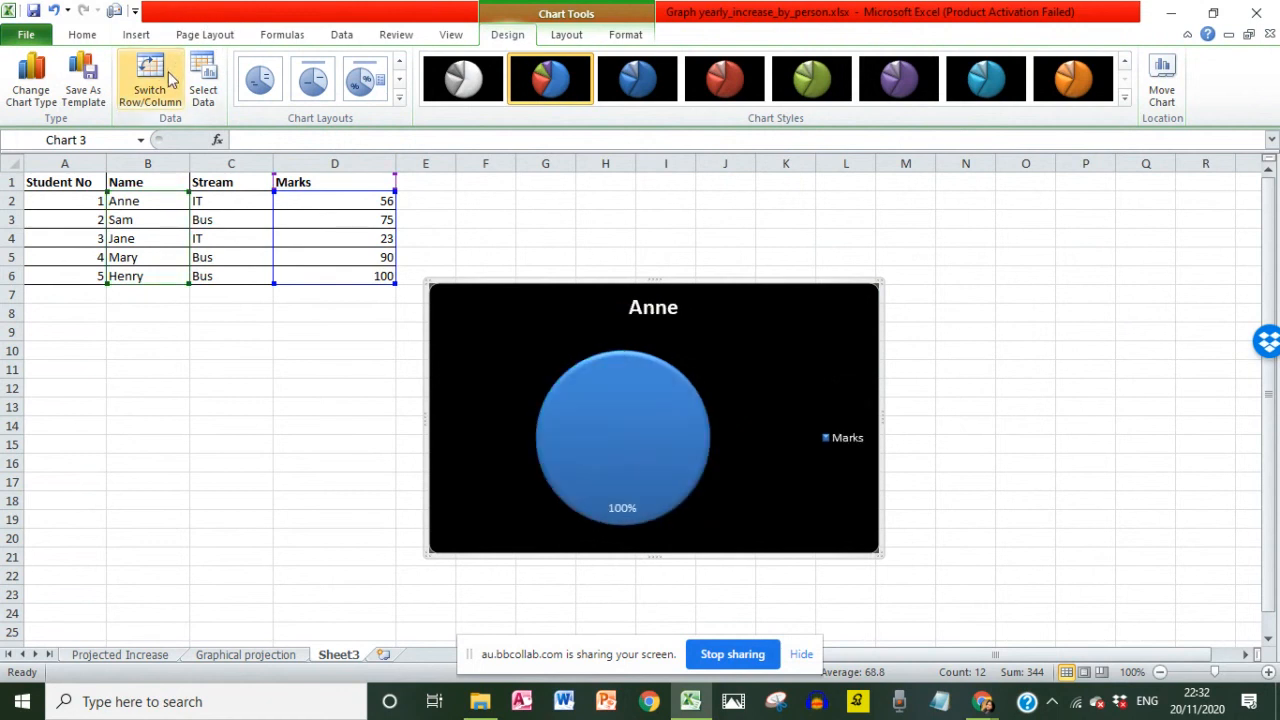
click(159, 93)
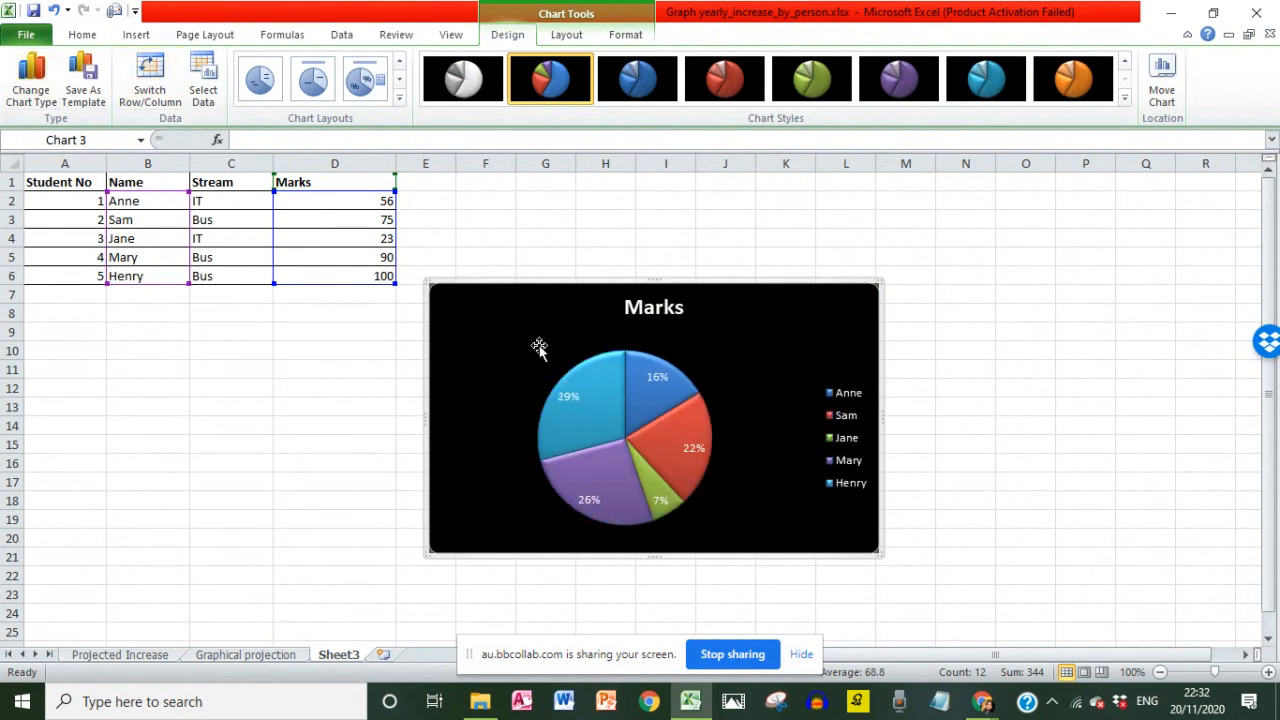
Change the Marks pie chart to a basic line chart.
click(31, 96)
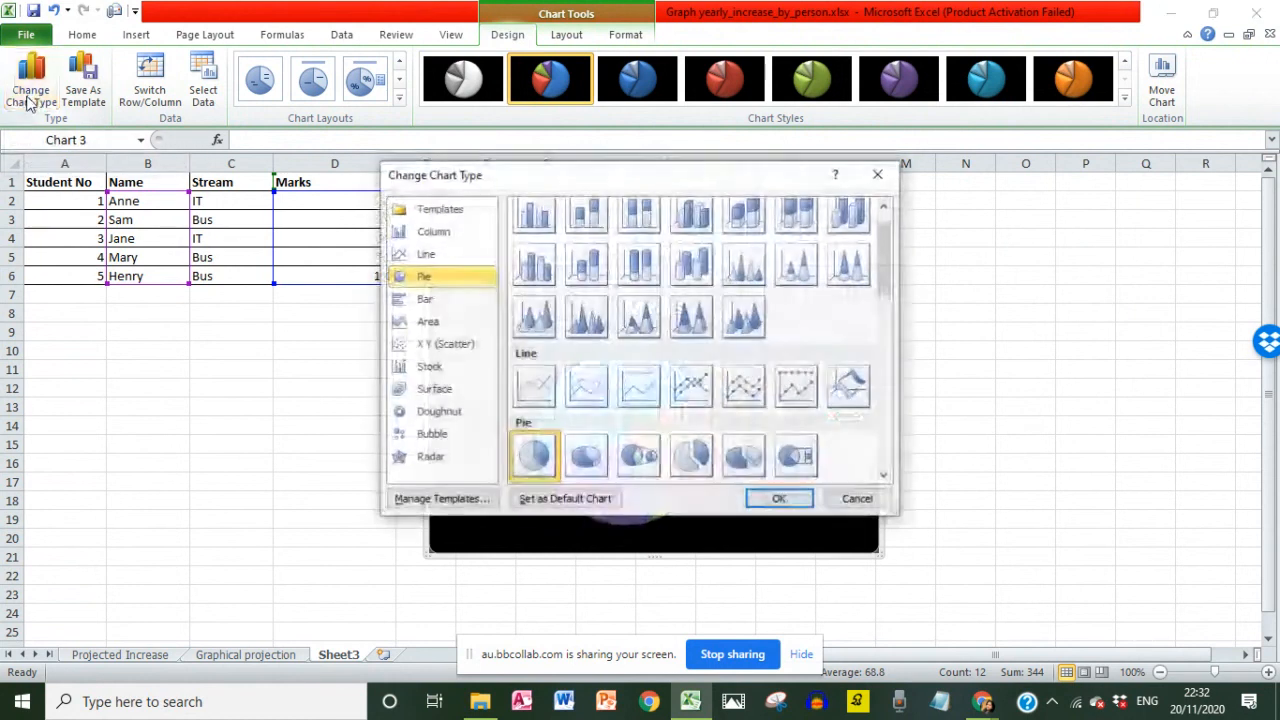
click(643, 320)
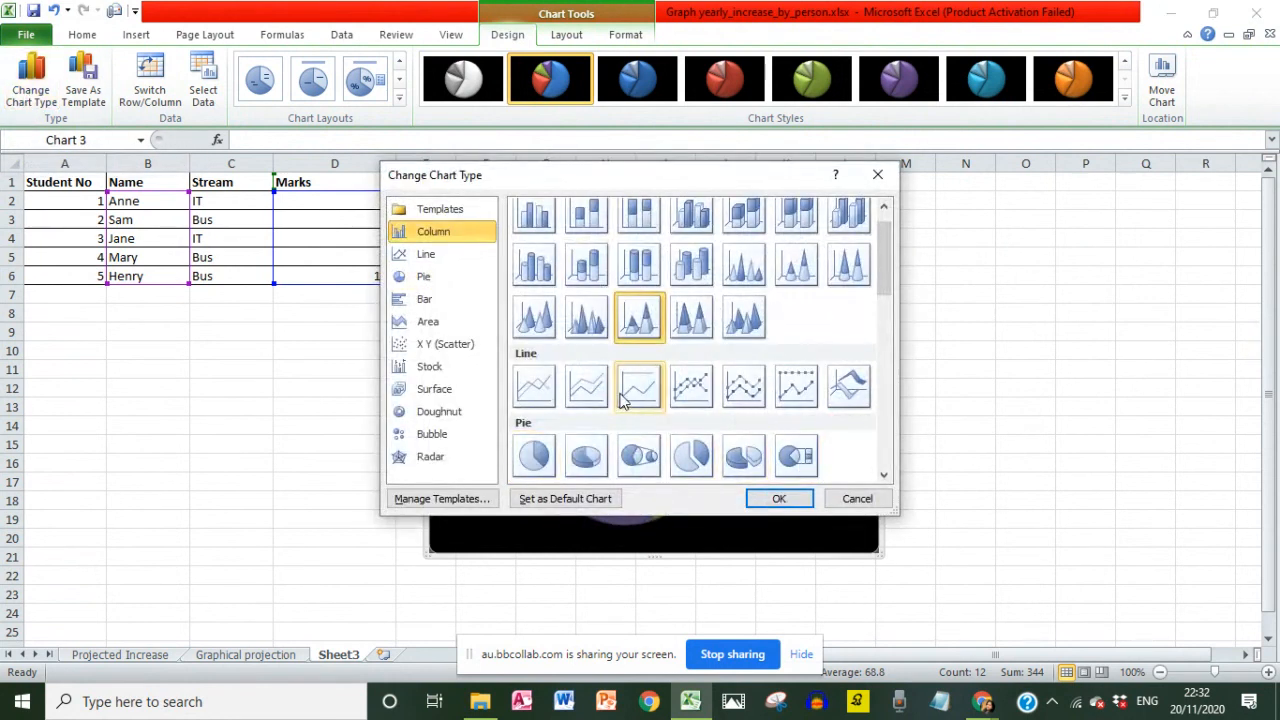
click(535, 386)
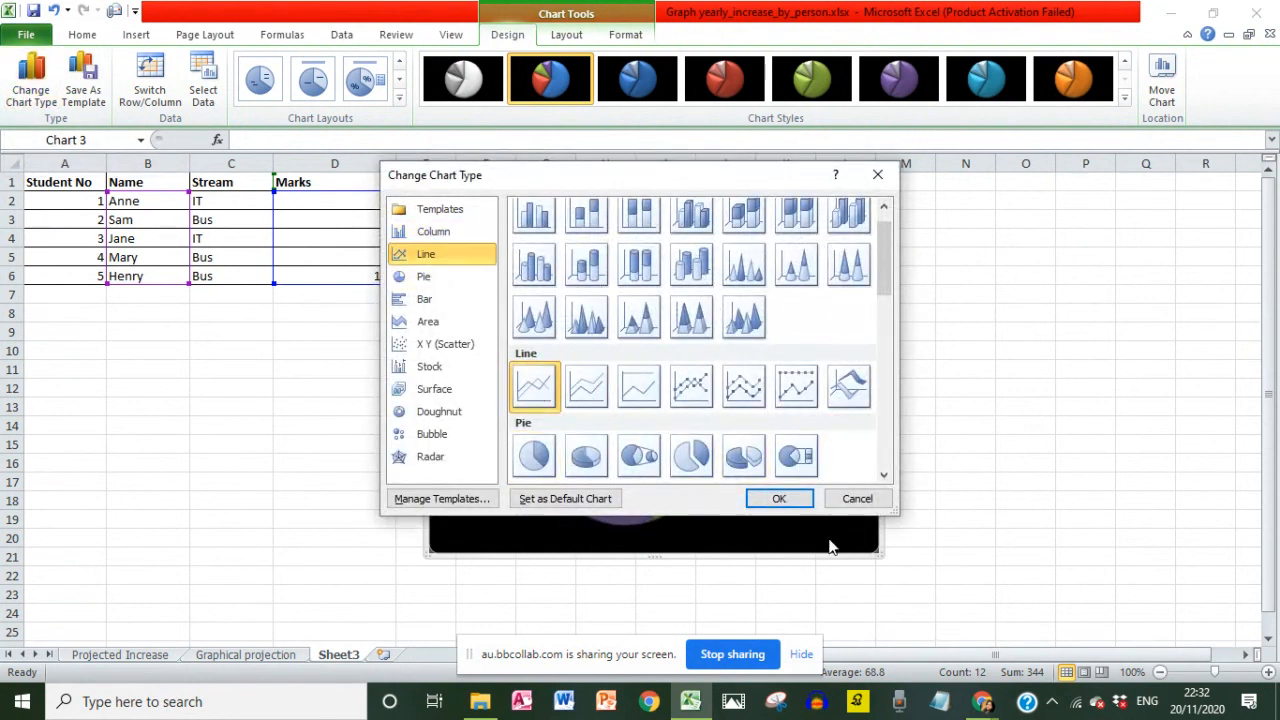
click(777, 498)
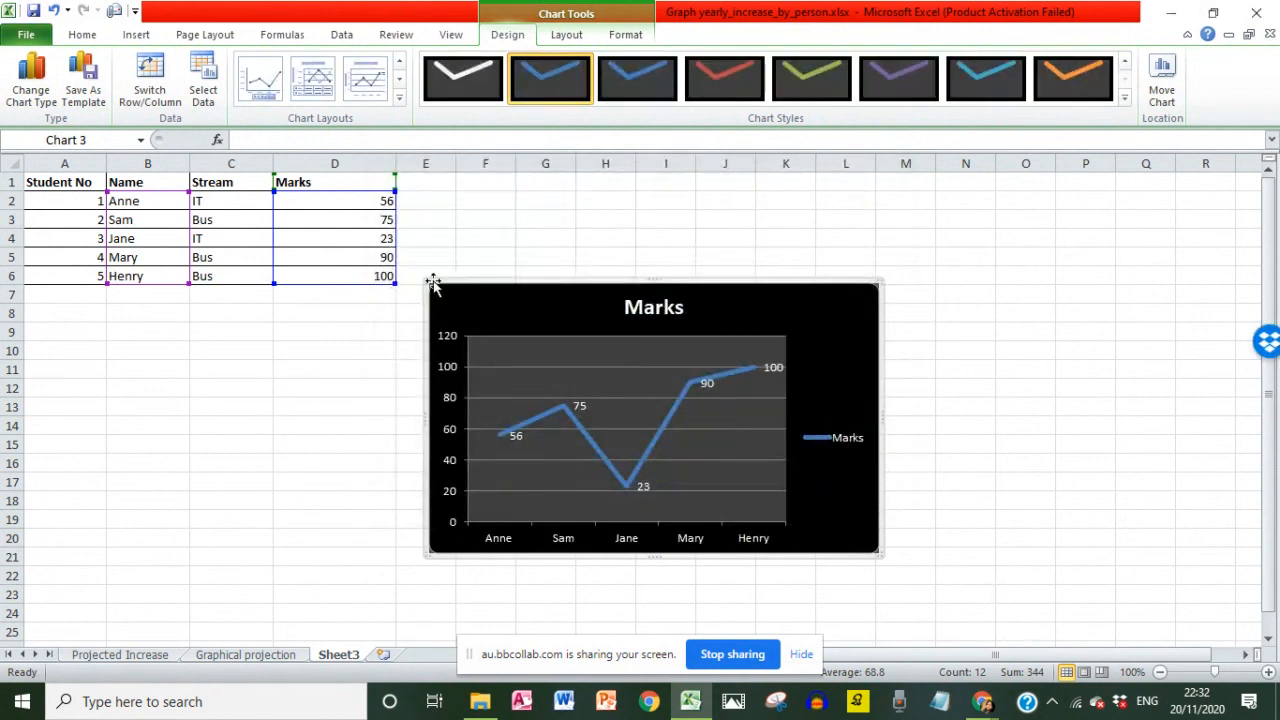
Change the Marks chart to a basic 2-D area chart.
click(30, 88)
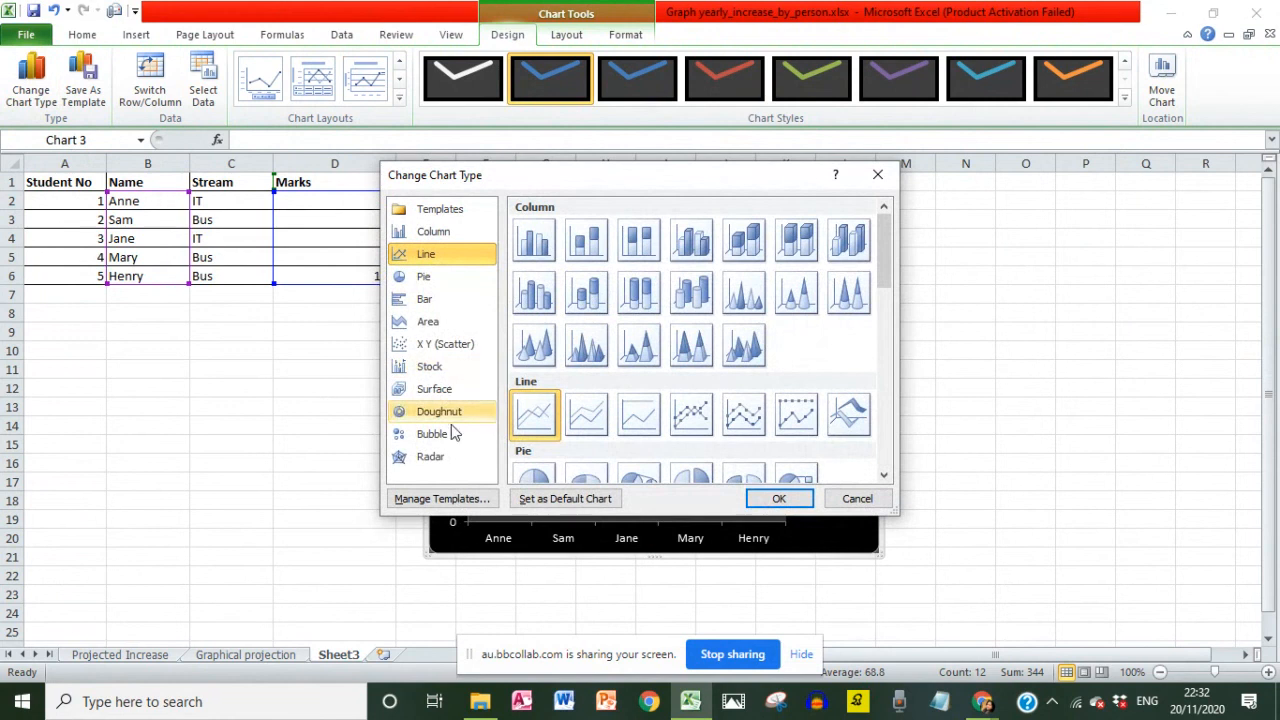
click(444, 323)
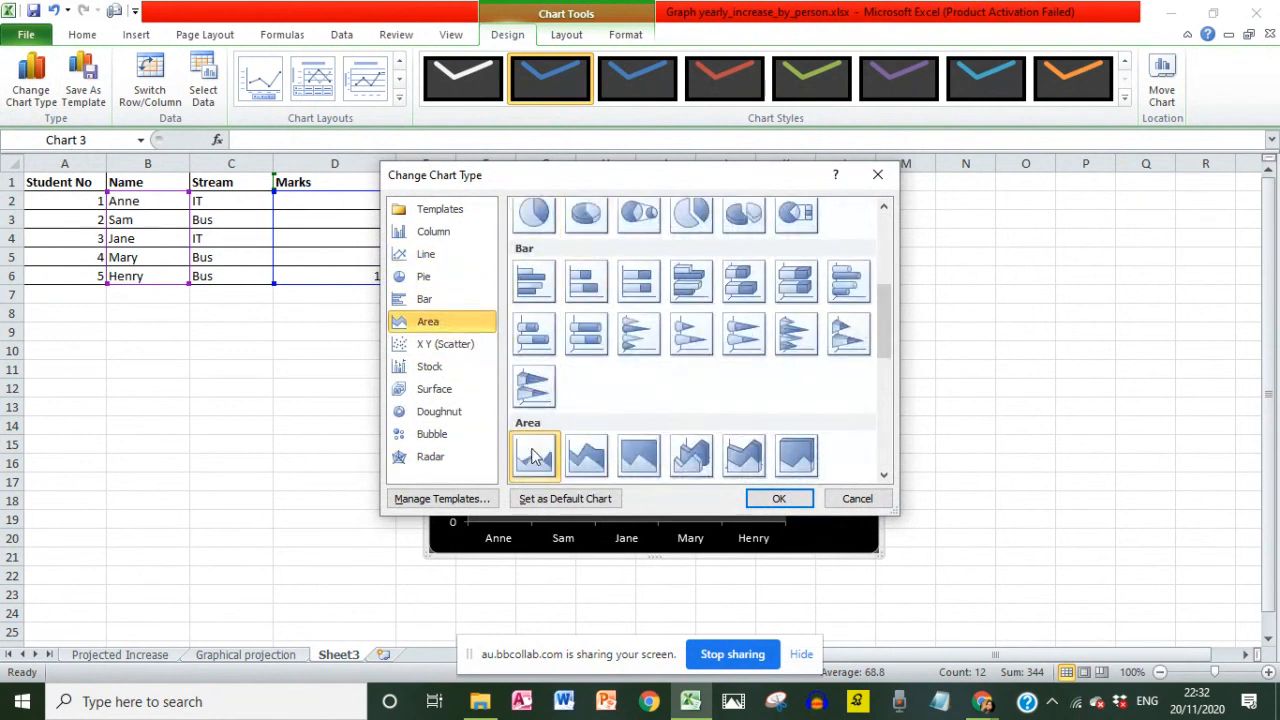
click(779, 498)
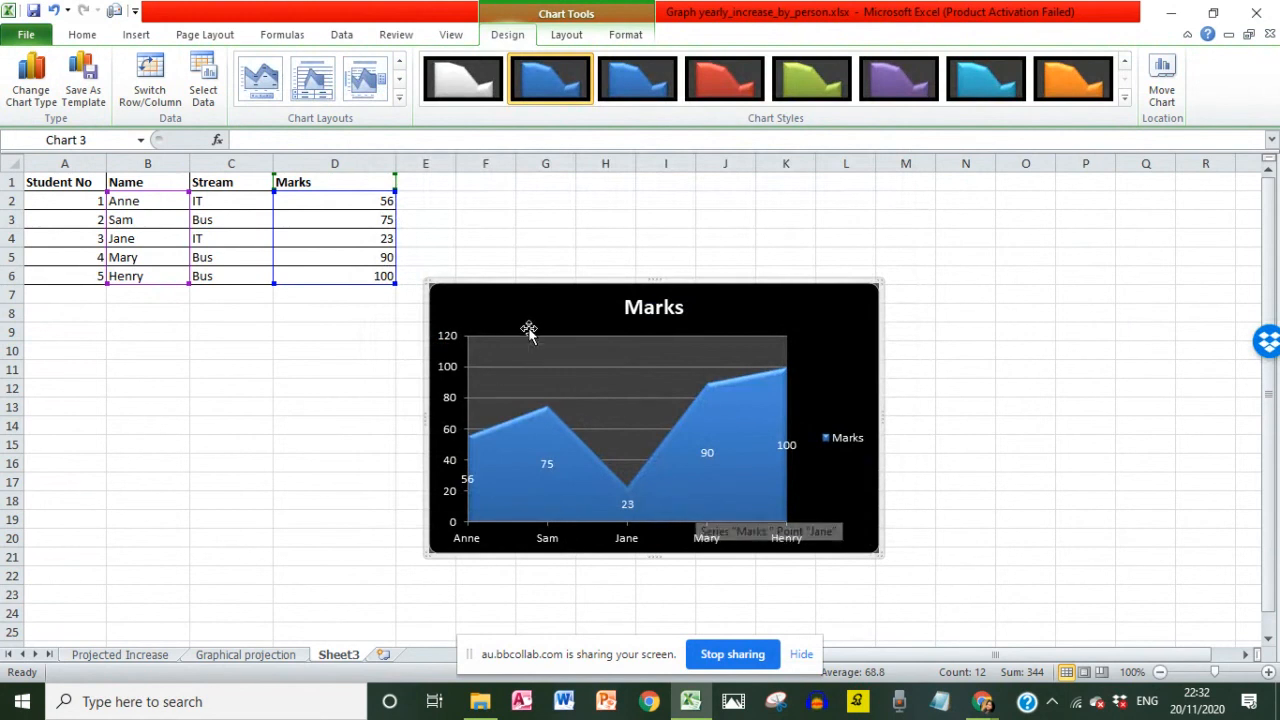
Look through the remaining chart types, down to Surface, Doughnut, Bubble and Radar, without picking another one.
click(31, 85)
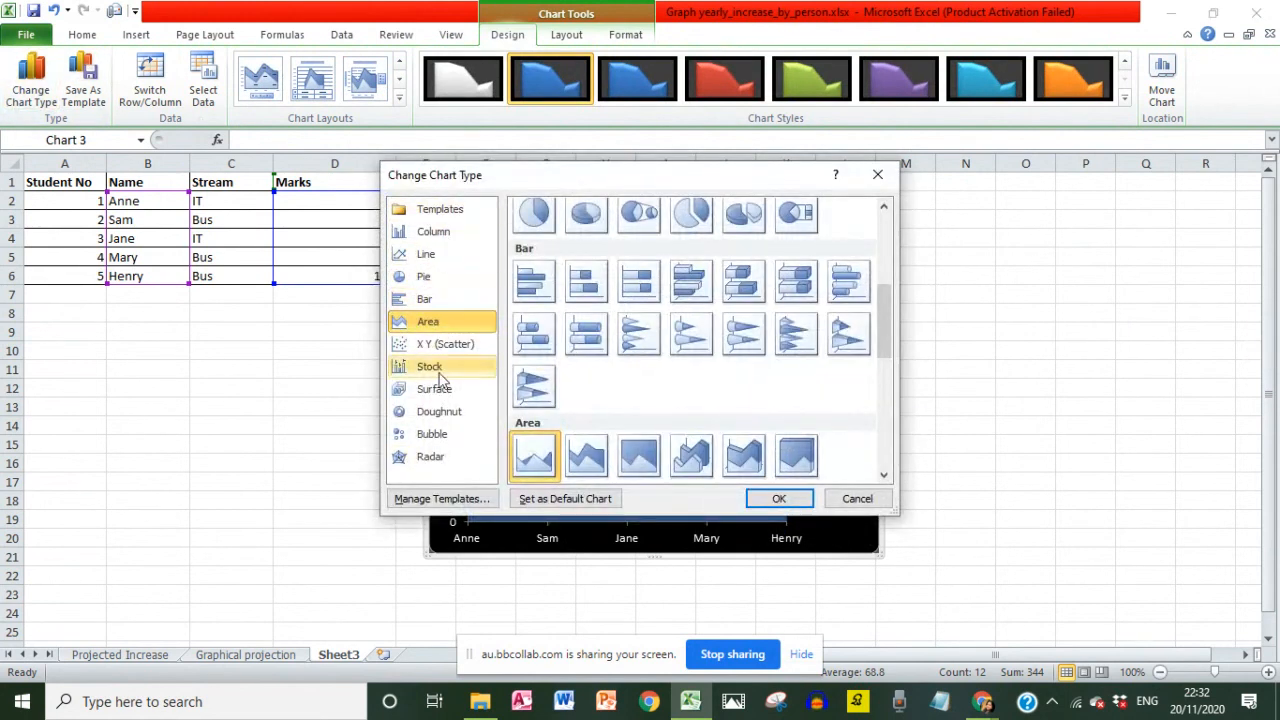
click(434, 230)
scroll(712, 378, down, 8)
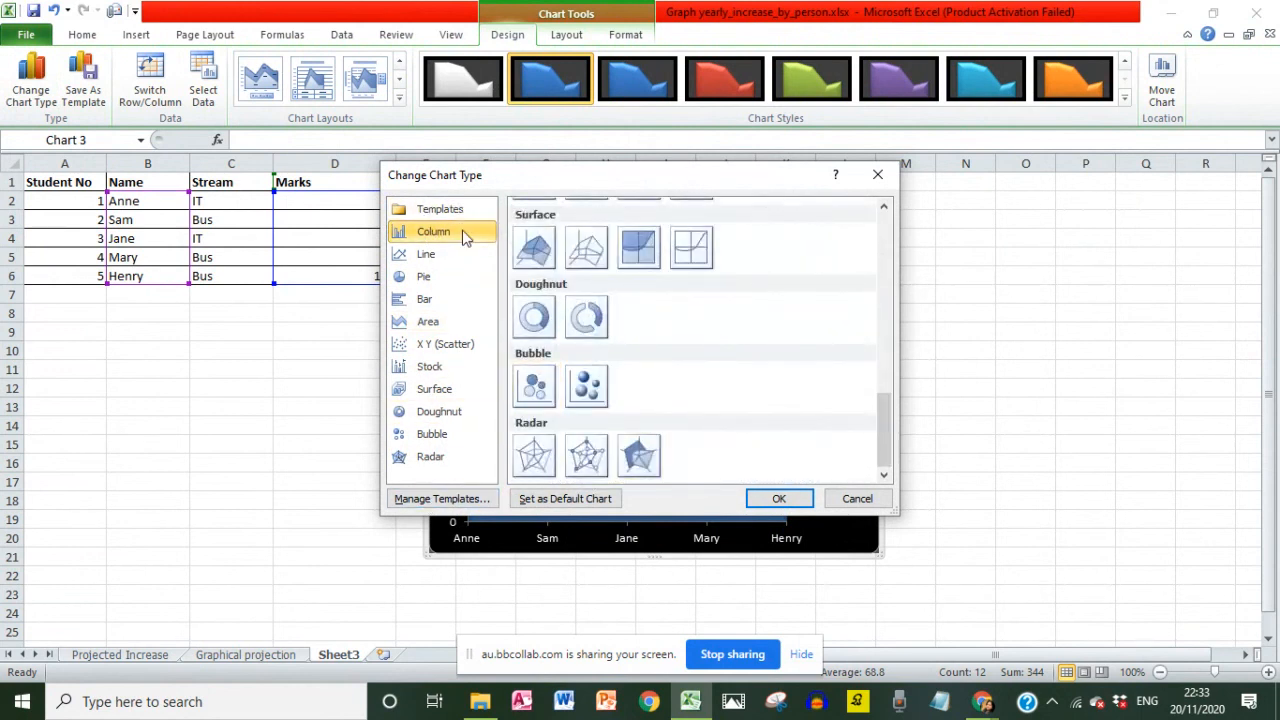
click(857, 499)
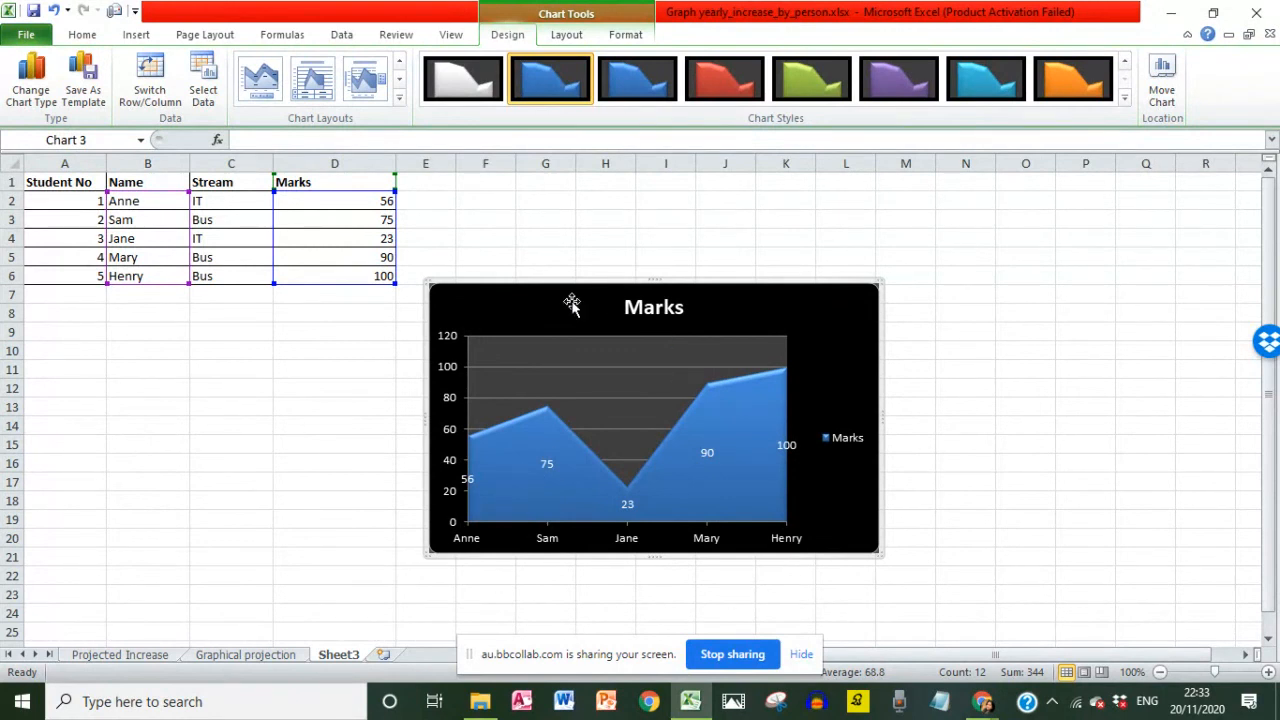
Examine the formatting commands offered for the Marks chart's vertical axis, legend and horizontal axis.
click(450, 372)
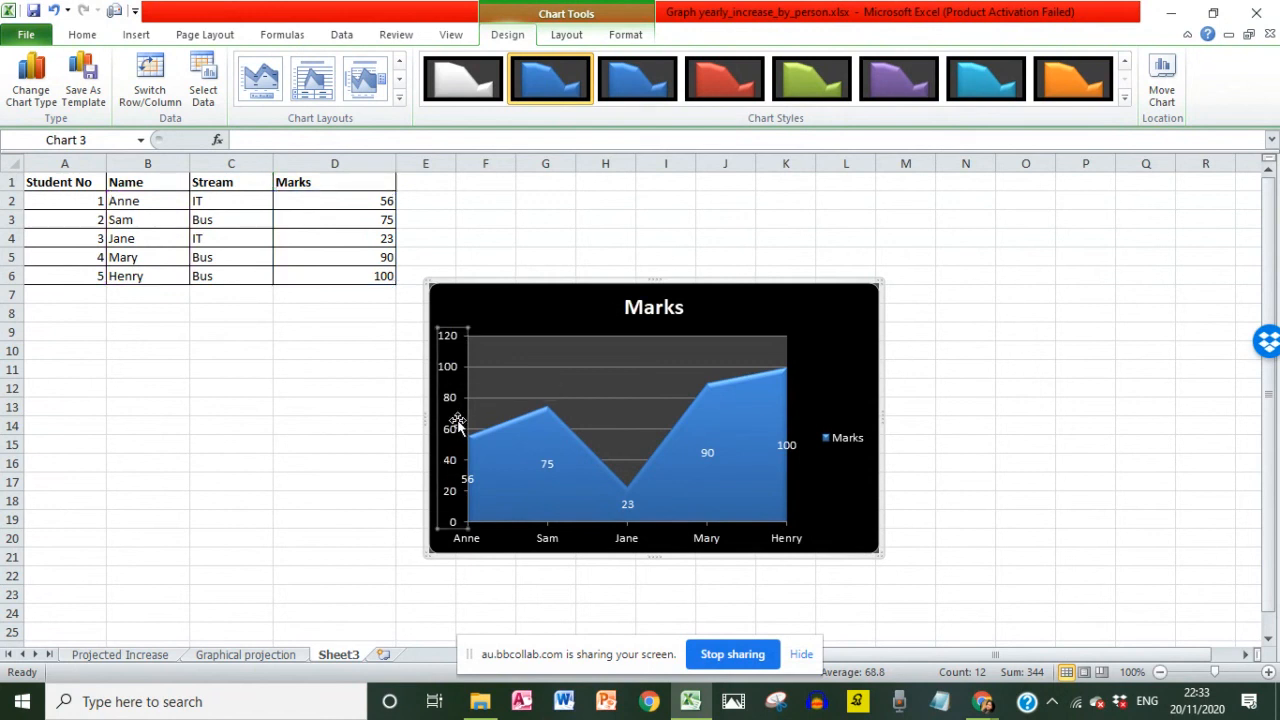
right_click(452, 418)
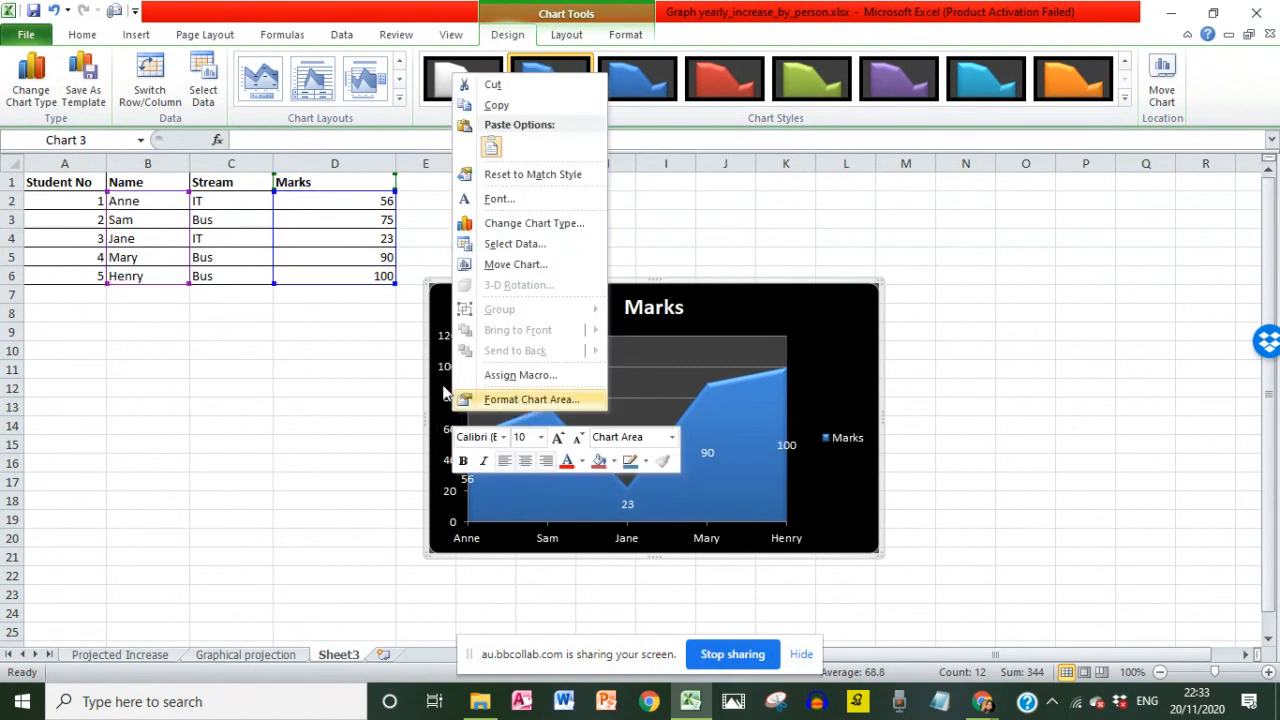
click(446, 348)
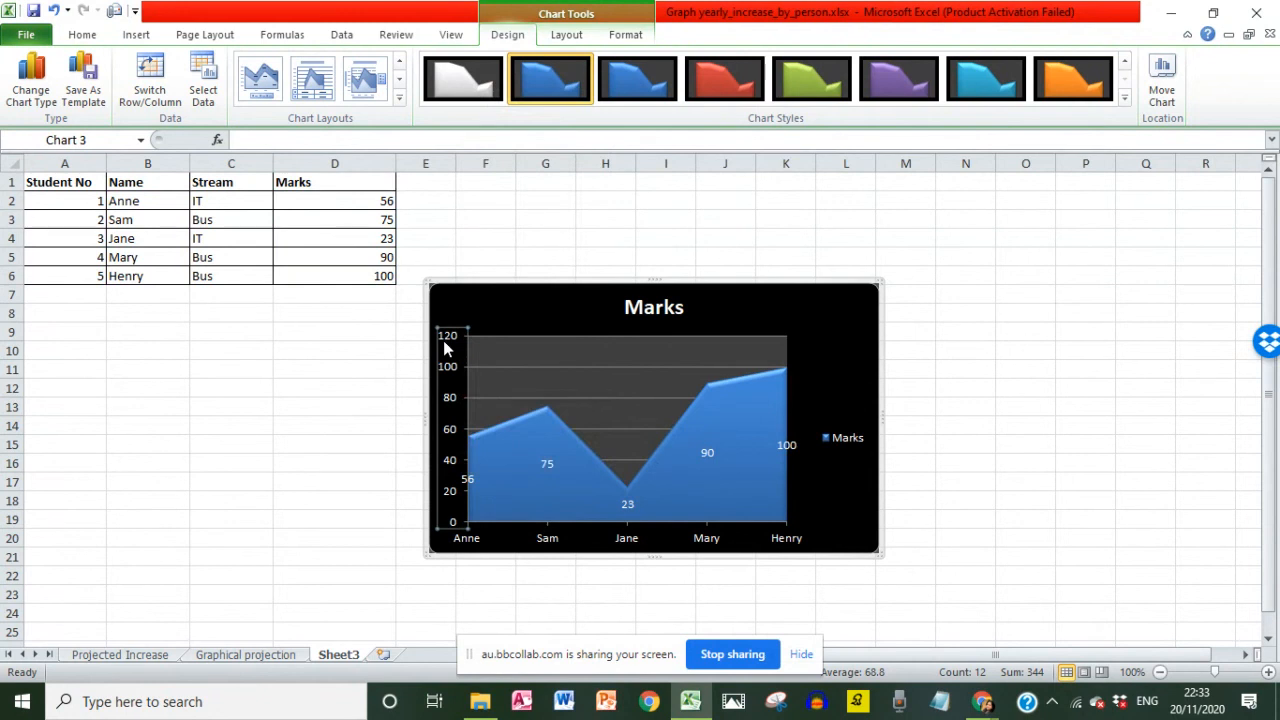
right_click(446, 348)
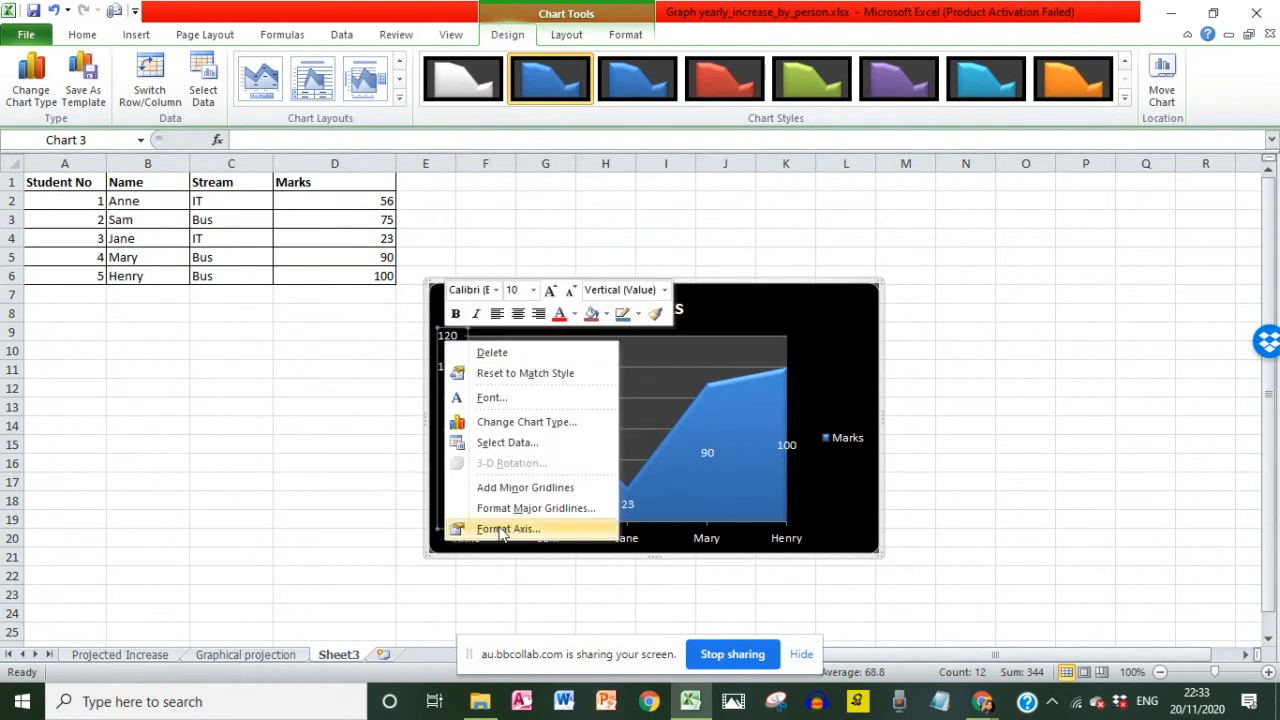
click(845, 441)
right_click(845, 441)
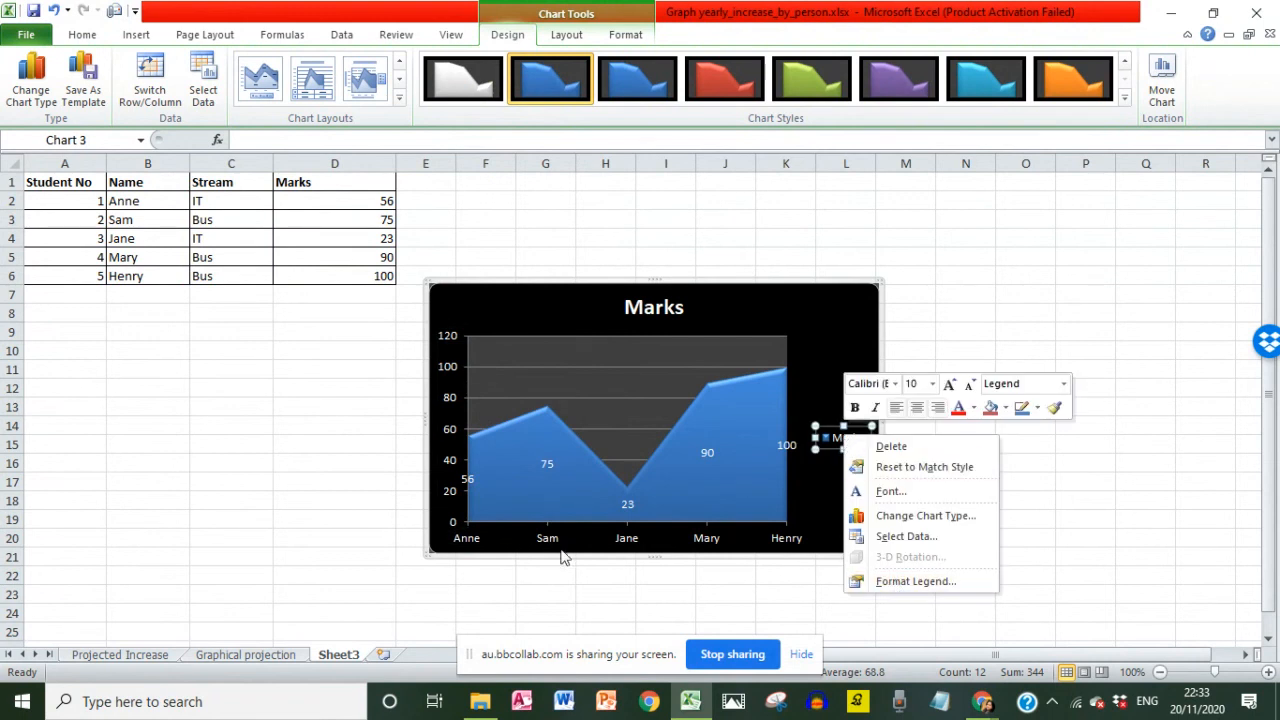
click(634, 543)
click(706, 543)
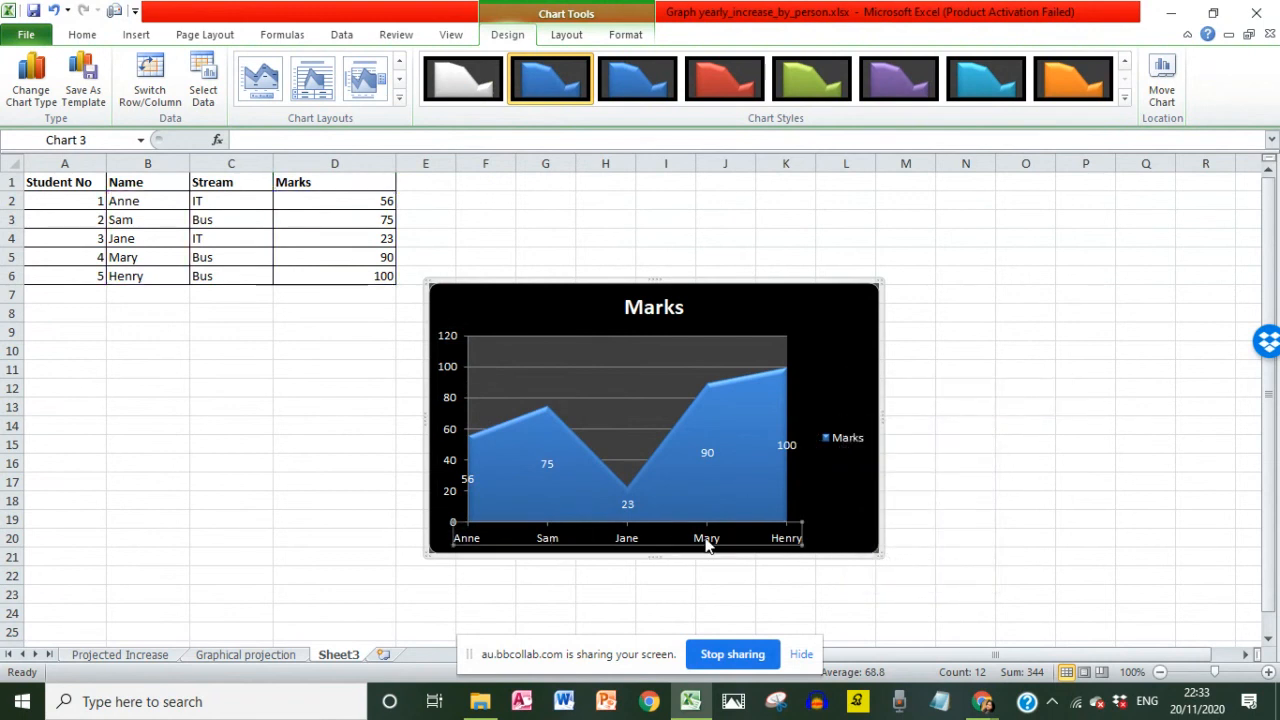
right_click(706, 545)
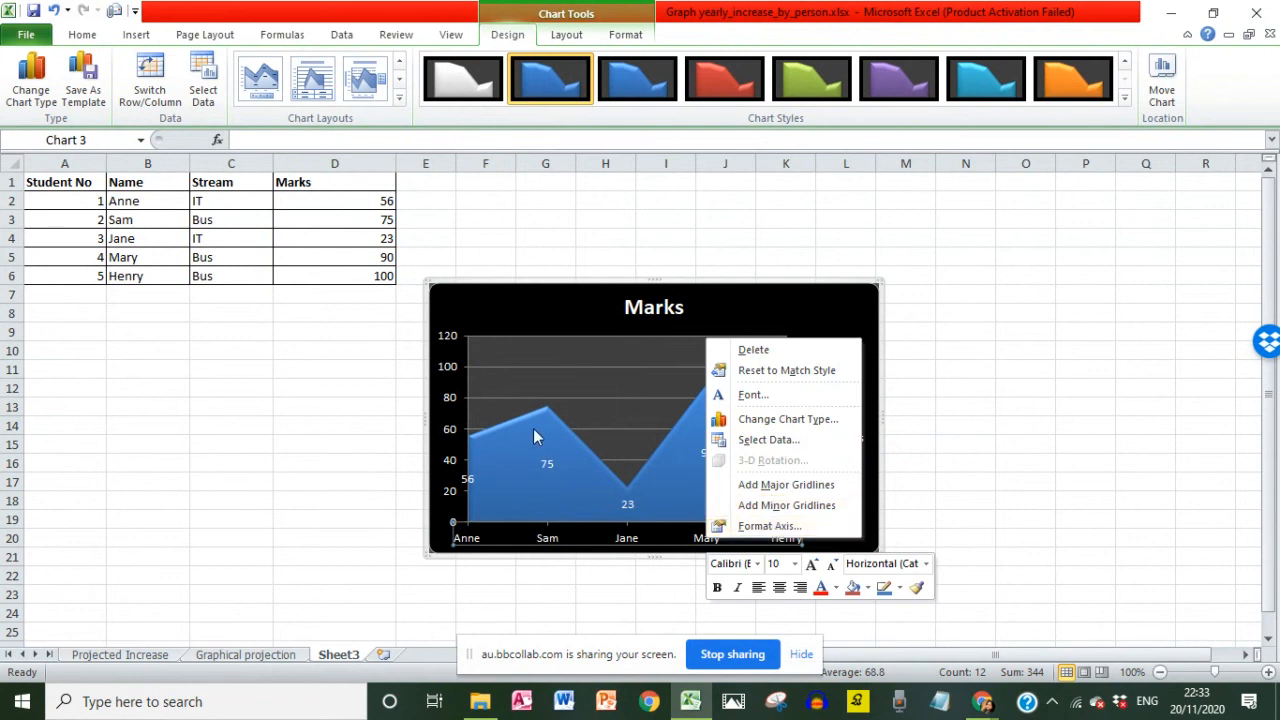
Examine the formatting commands offered for the Marks data series and the chart area, without applying any.
click(533, 428)
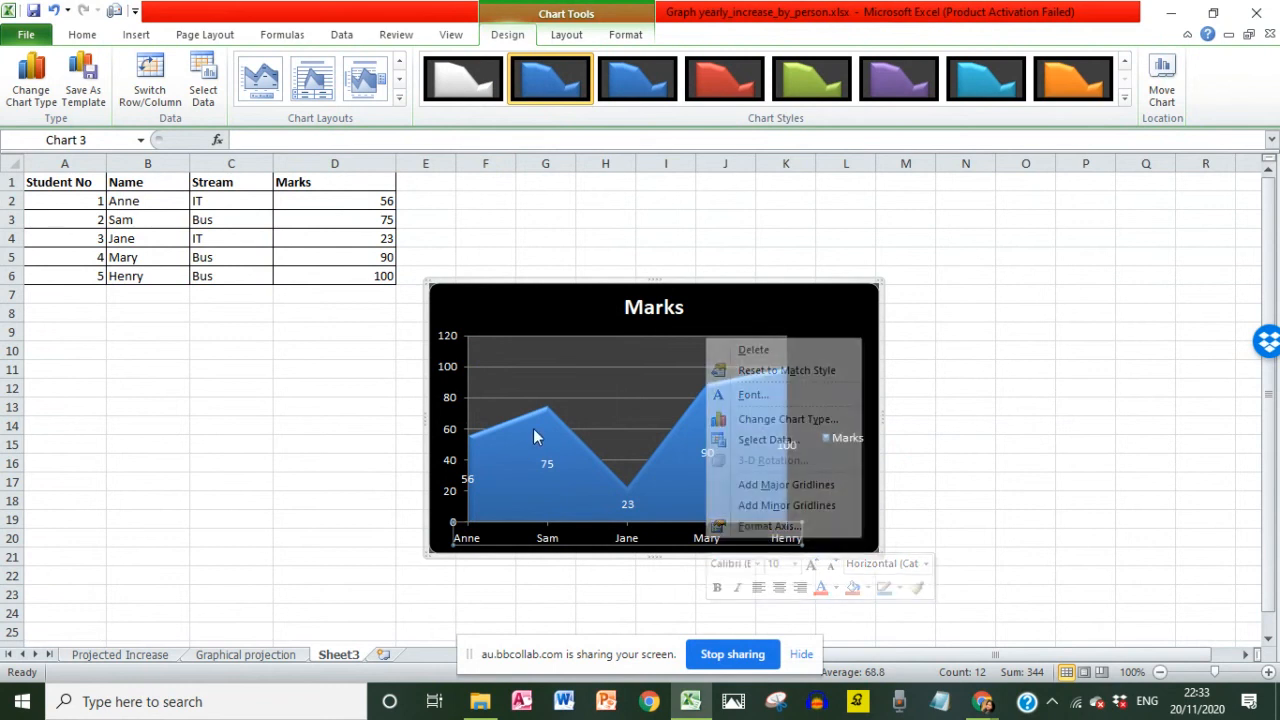
right_click(577, 481)
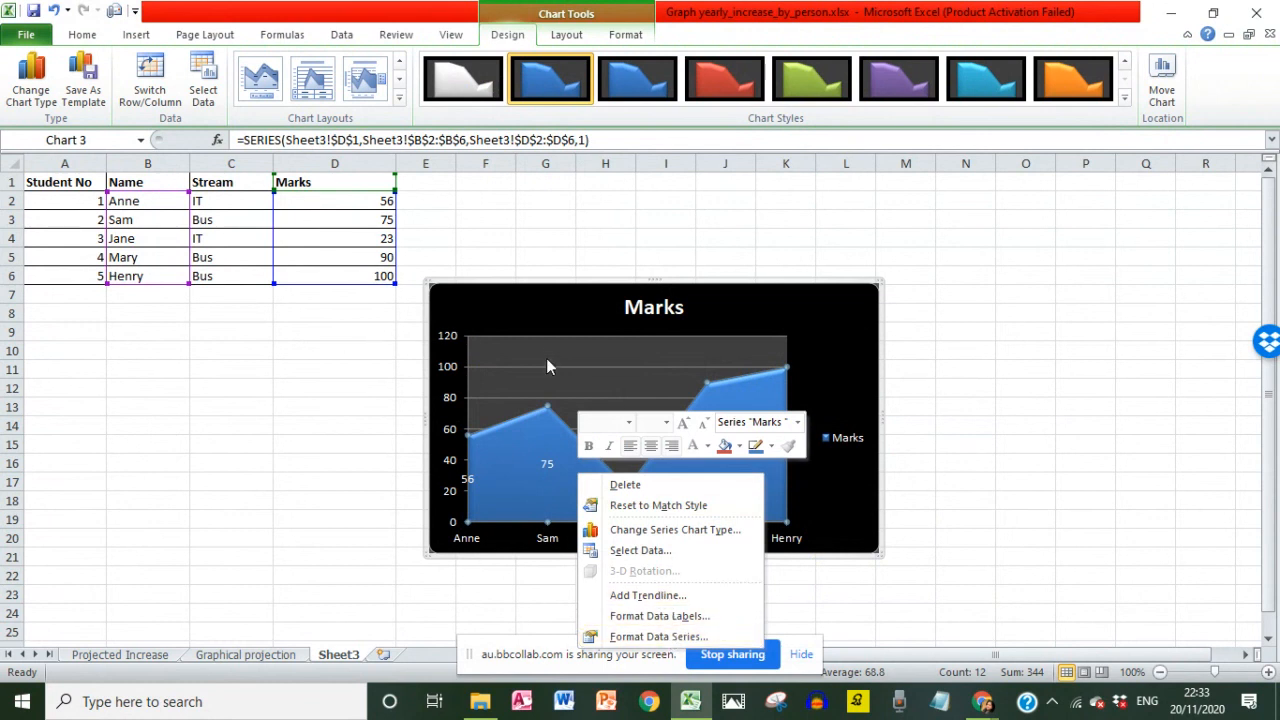
click(543, 310)
right_click(543, 310)
click(458, 306)
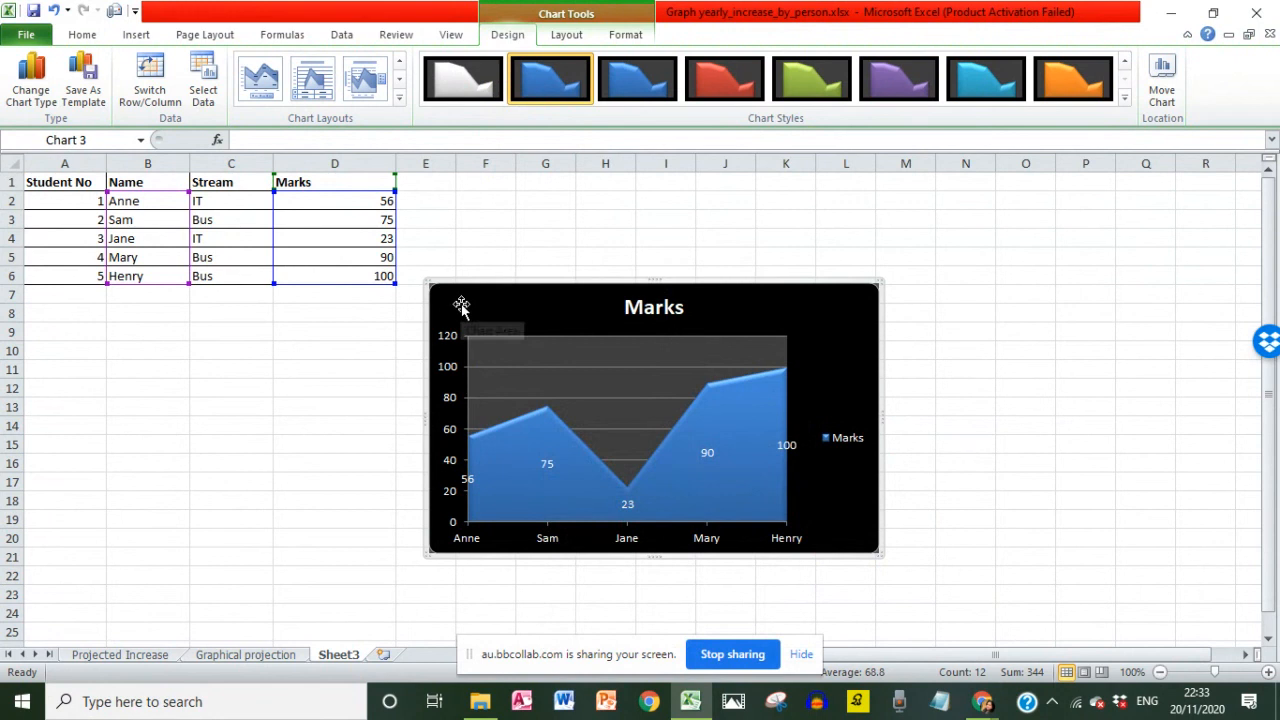
right_click(462, 306)
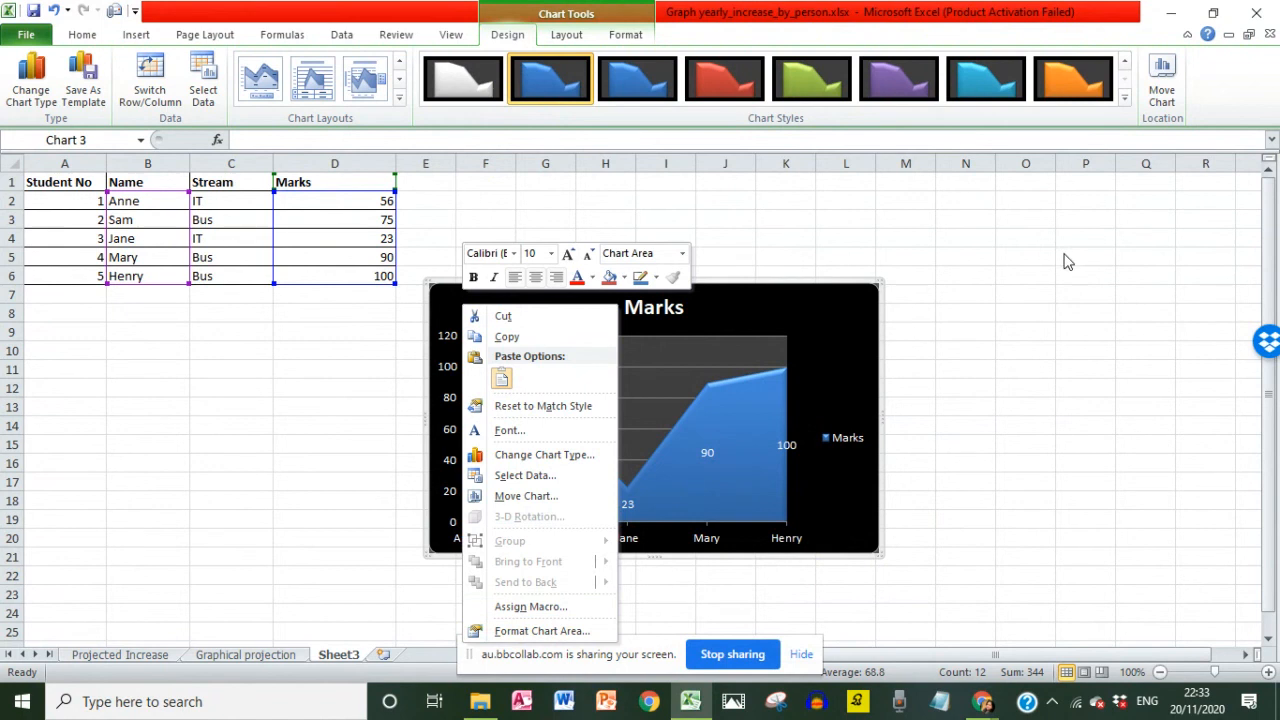
click(945, 331)
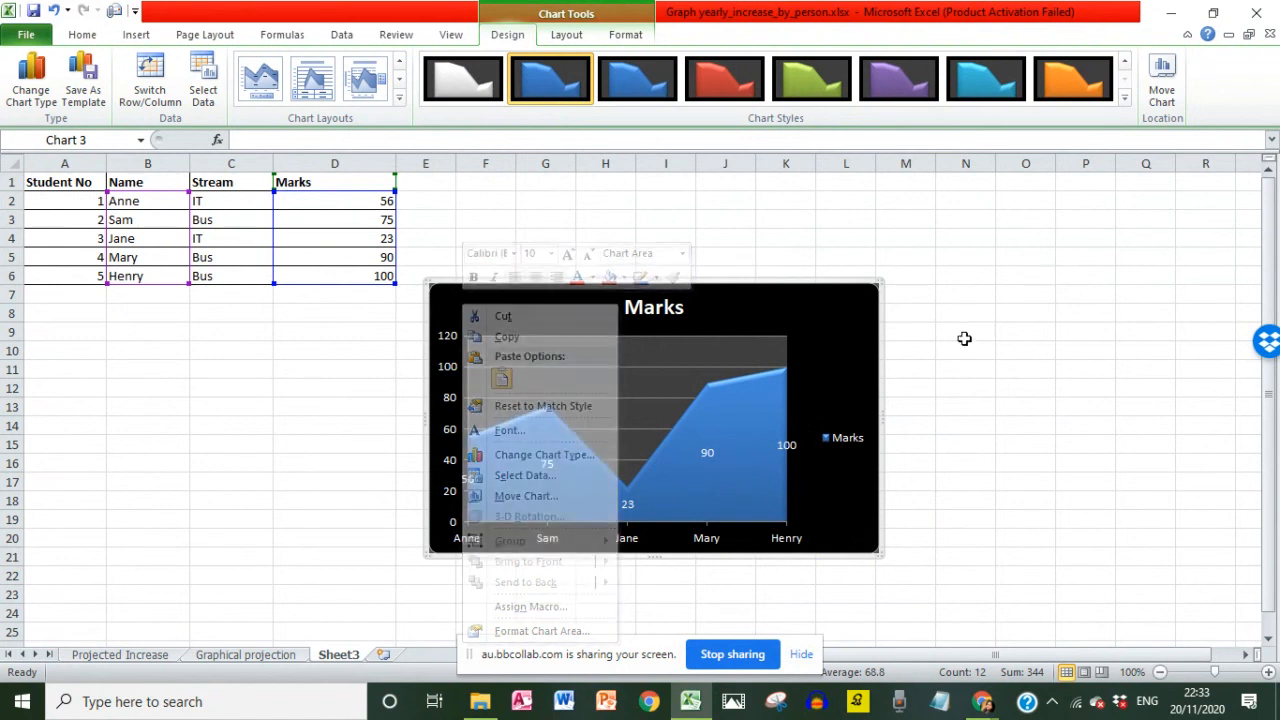
click(741, 662)
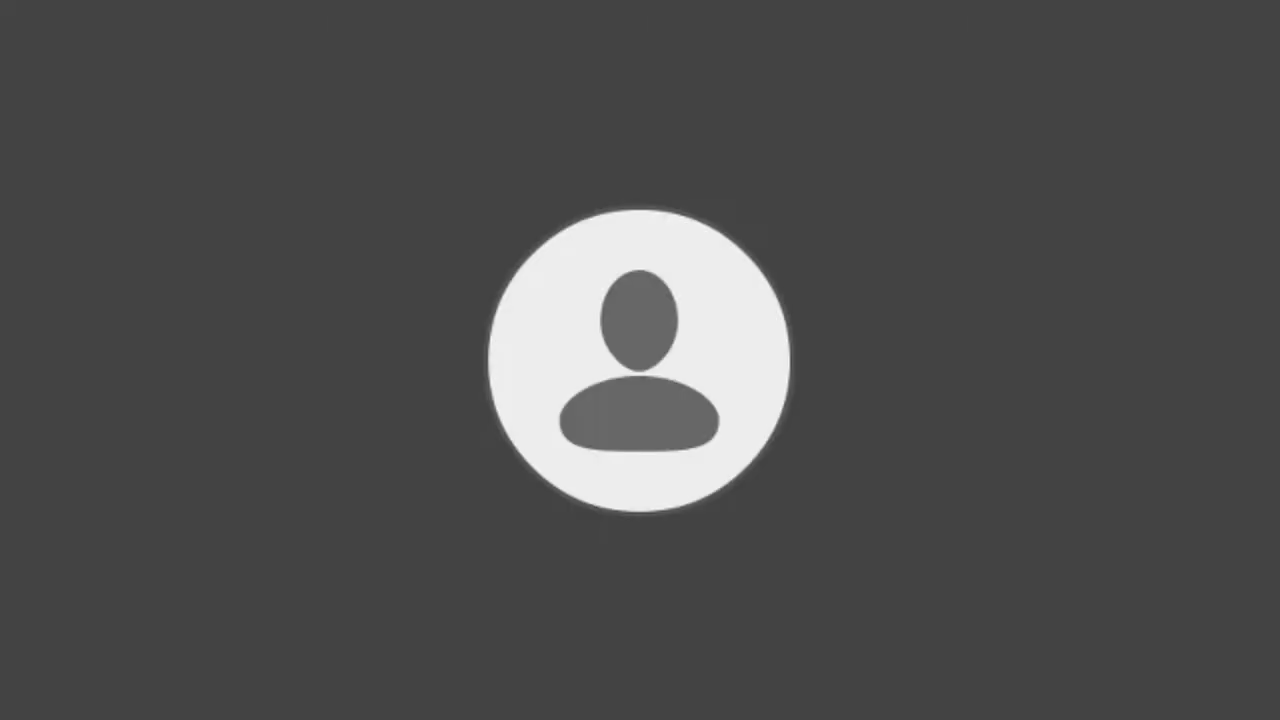